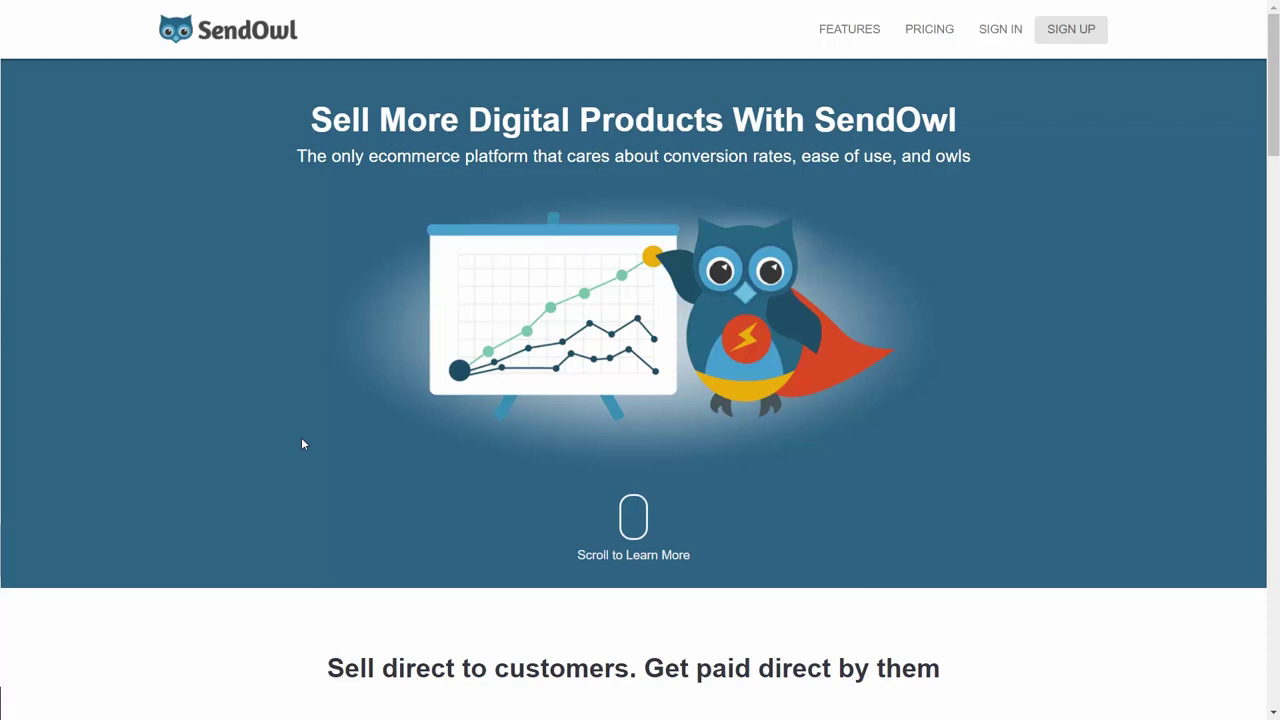
Review Stripe's blog post on ending Bitcoin support and the WooCommerce Stripe Payment Gateway plugin page, and switch to the BitPay site
key(ctrl+Tab)
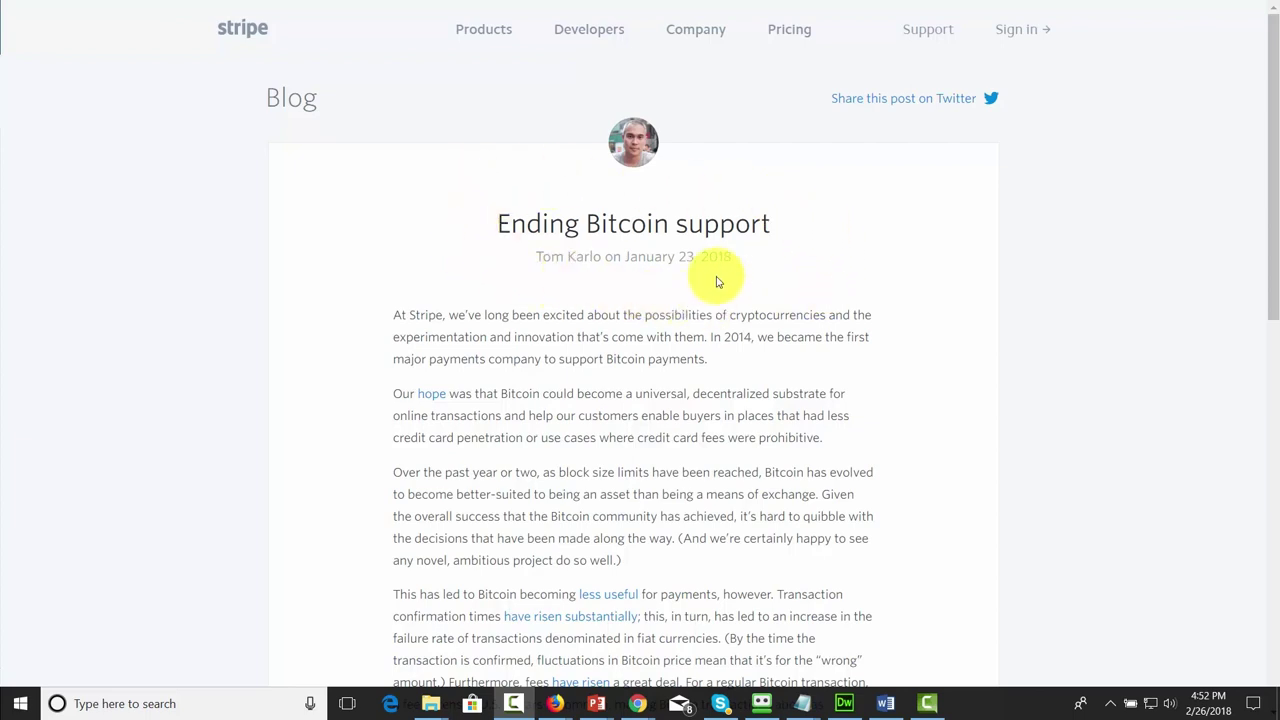
scroll(716, 282, down, 5)
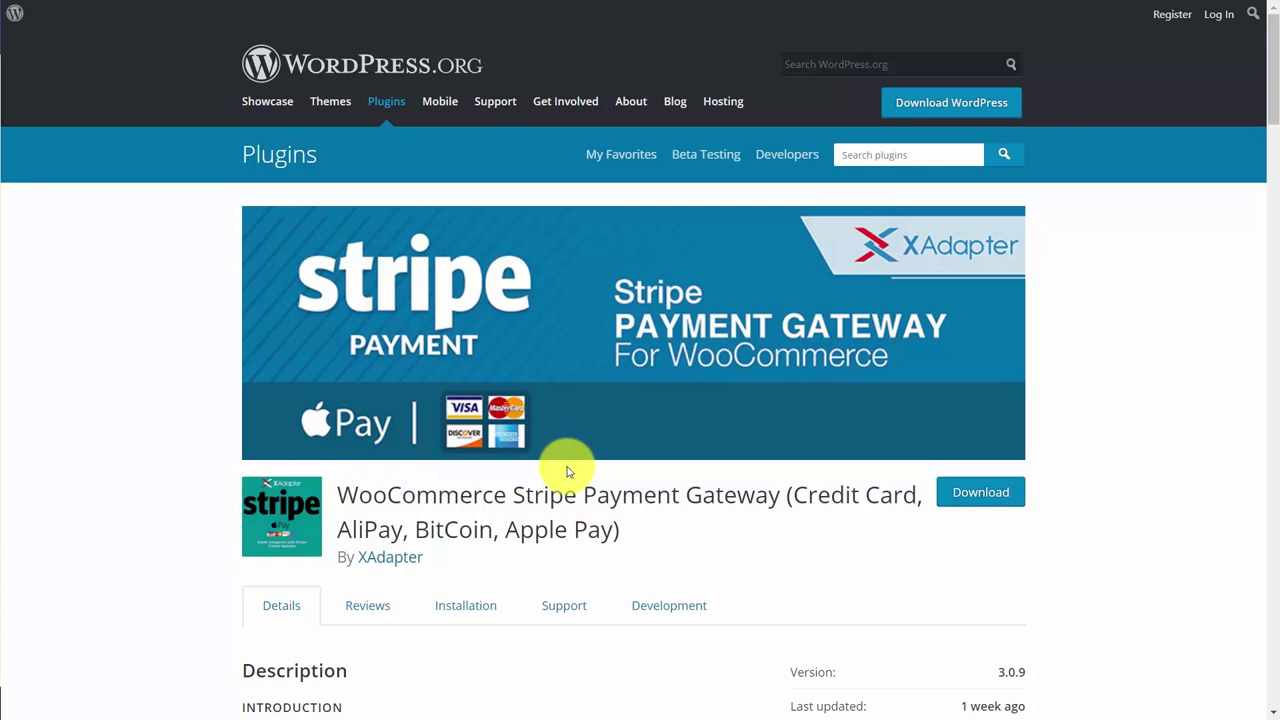
key(ctrl+Tab)
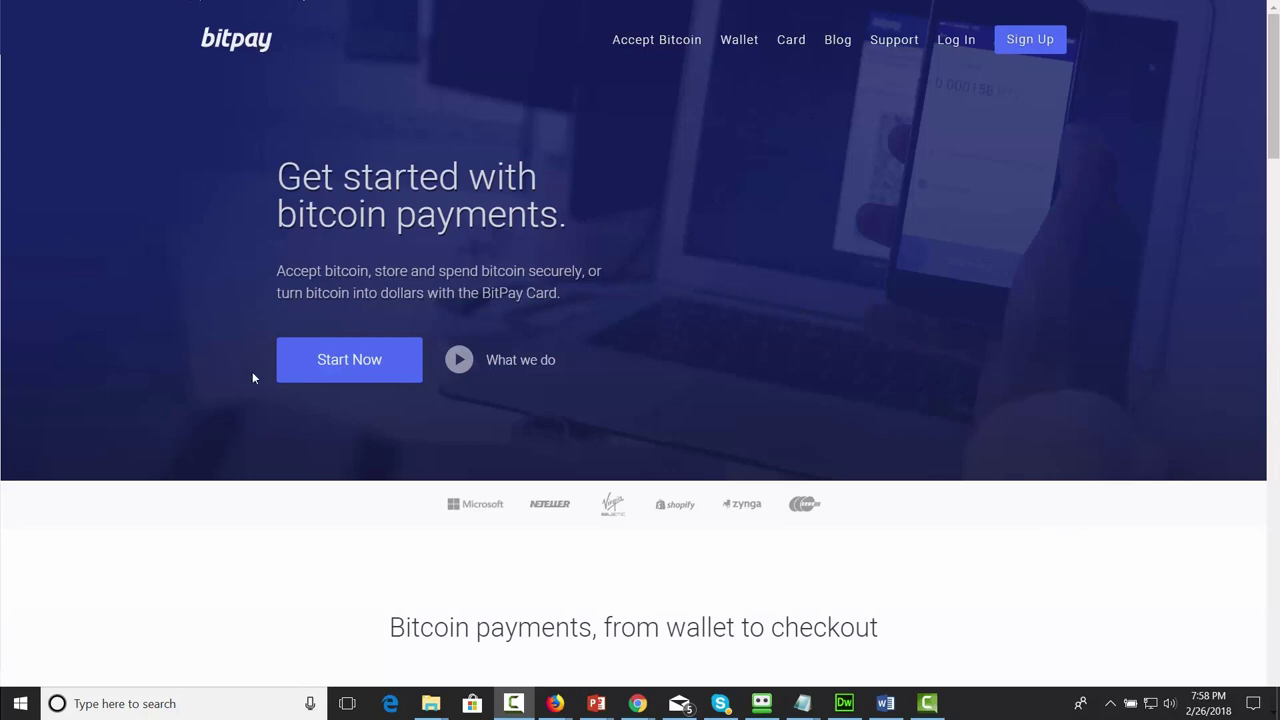
Sign up for a BitPay account and open BitPay's confirmation email to confirm the email address
click(1029, 43)
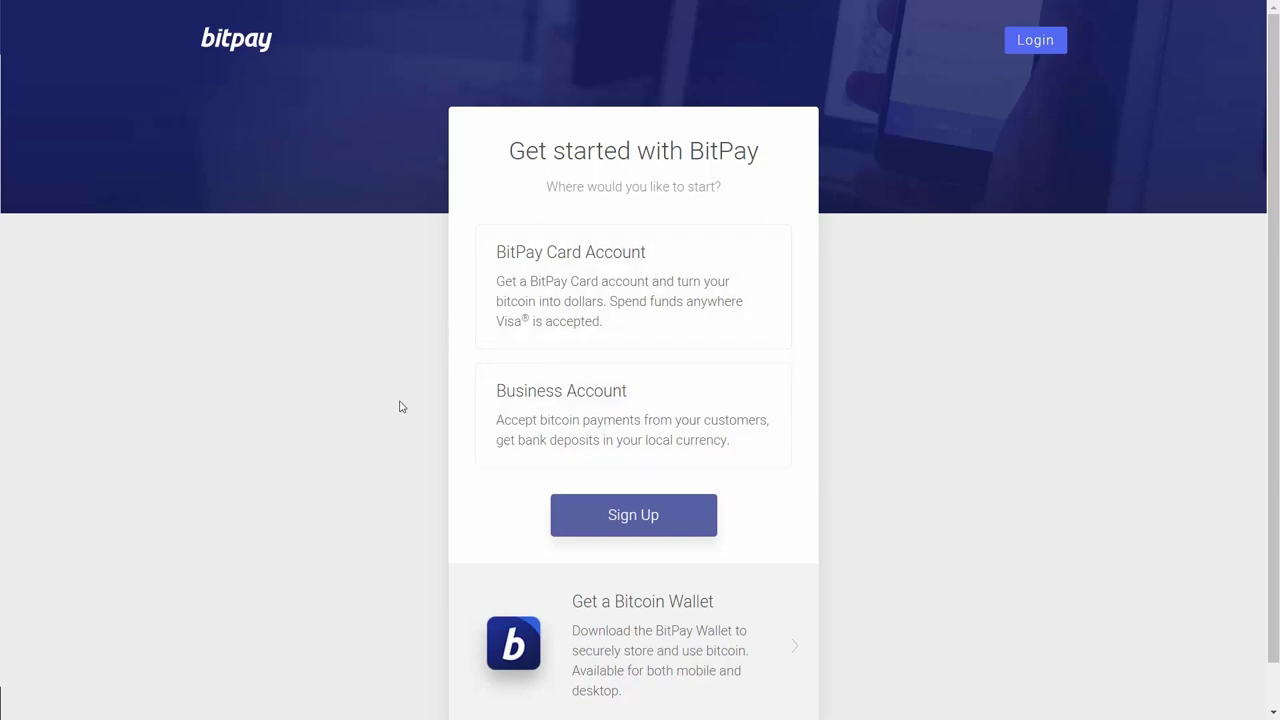
click(628, 521)
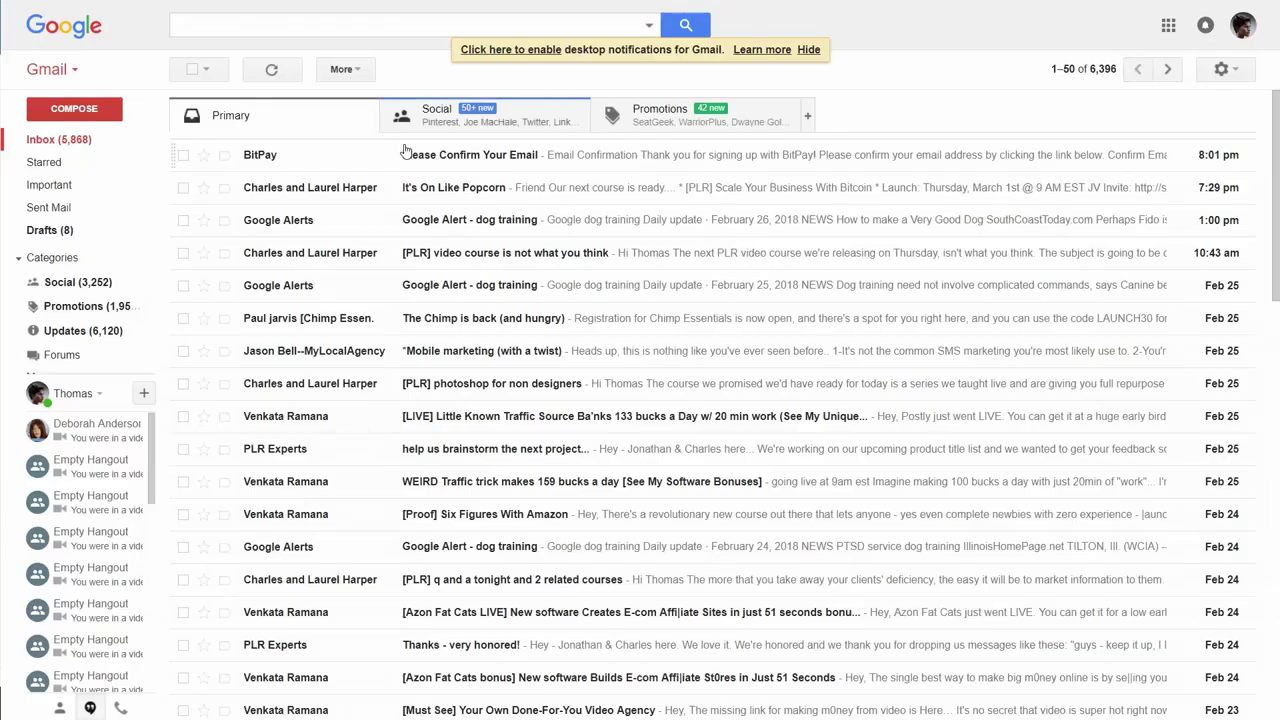
click(498, 161)
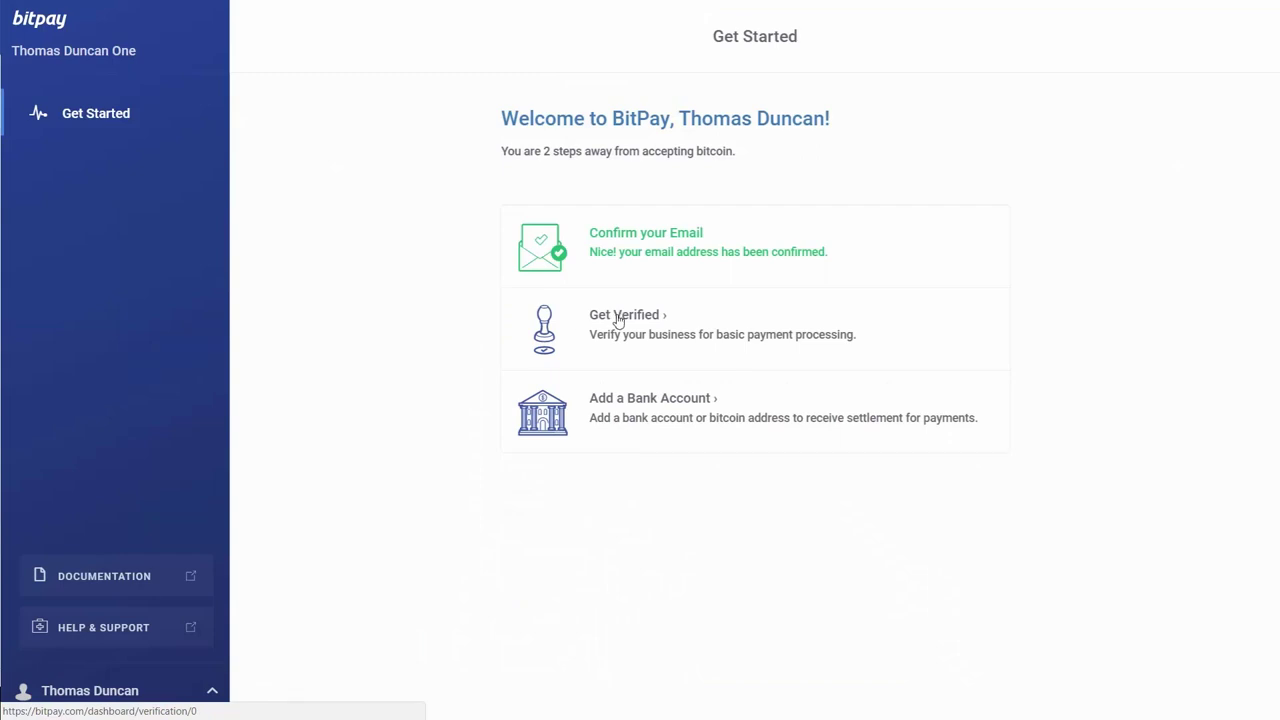
Open the basic verification form and examine its business, contact and beneficial owner fields
click(618, 318)
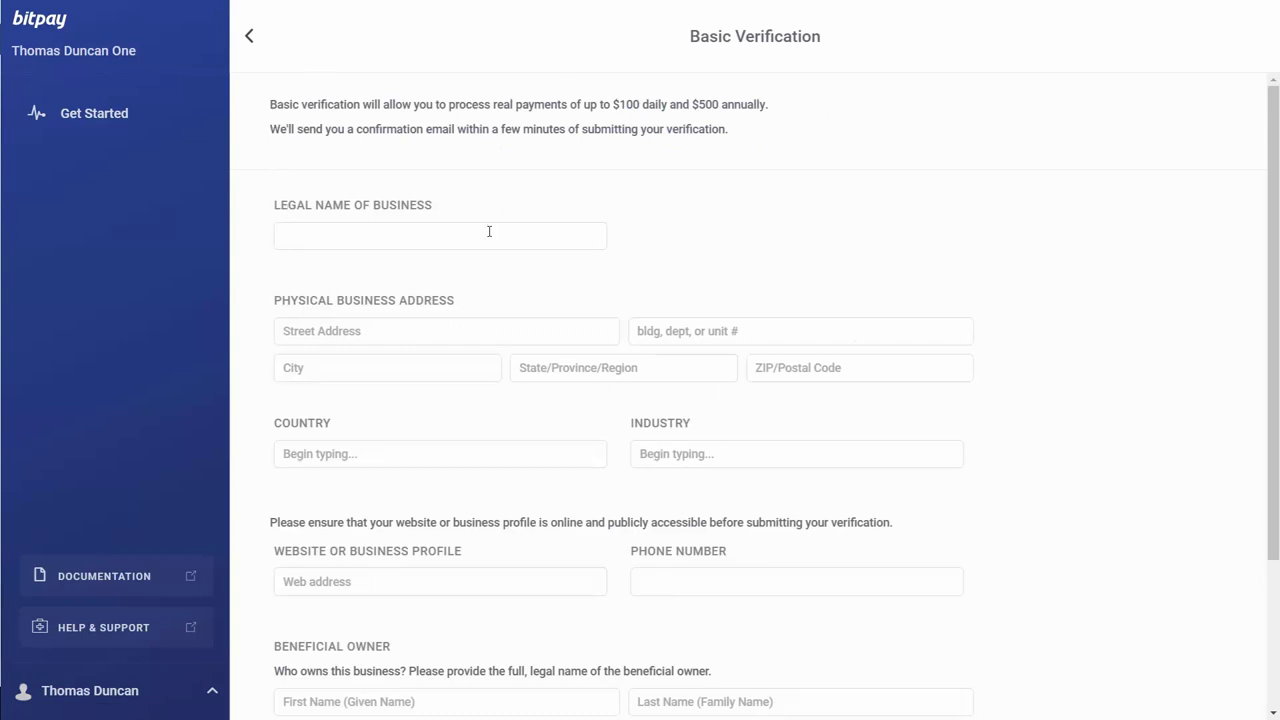
scroll(554, 220, down, 1)
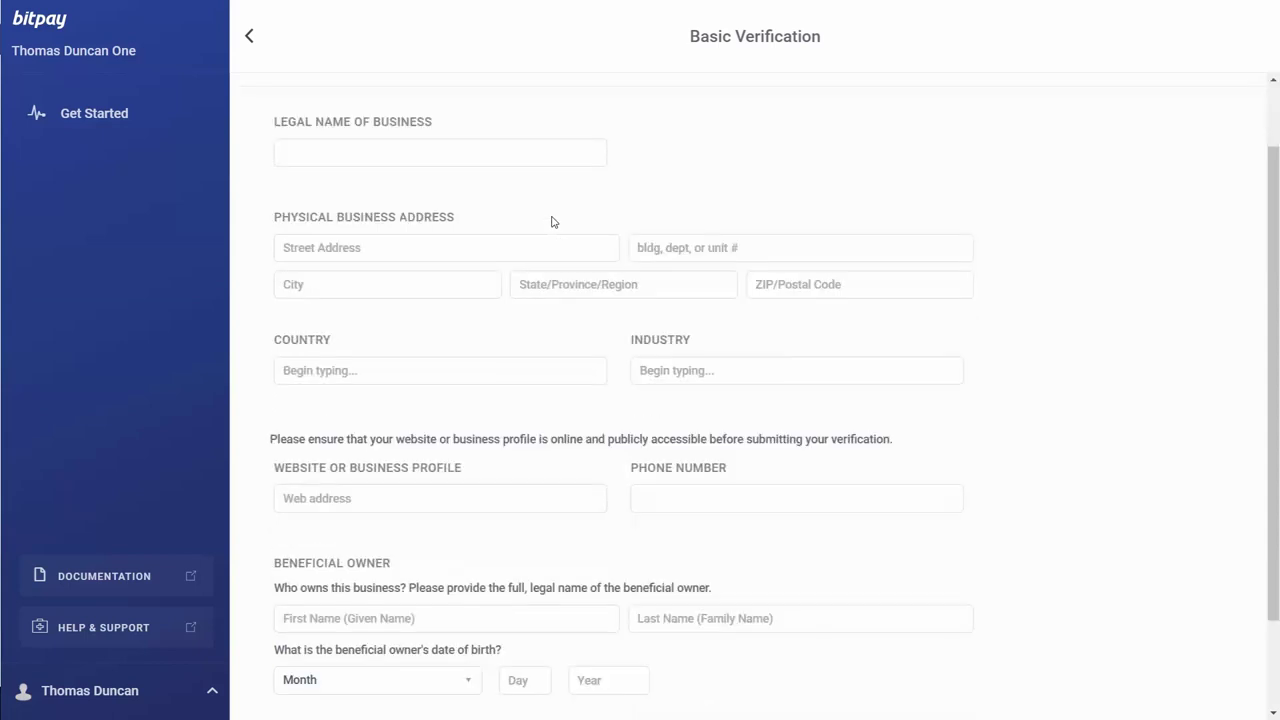
scroll(410, 260, down, 1)
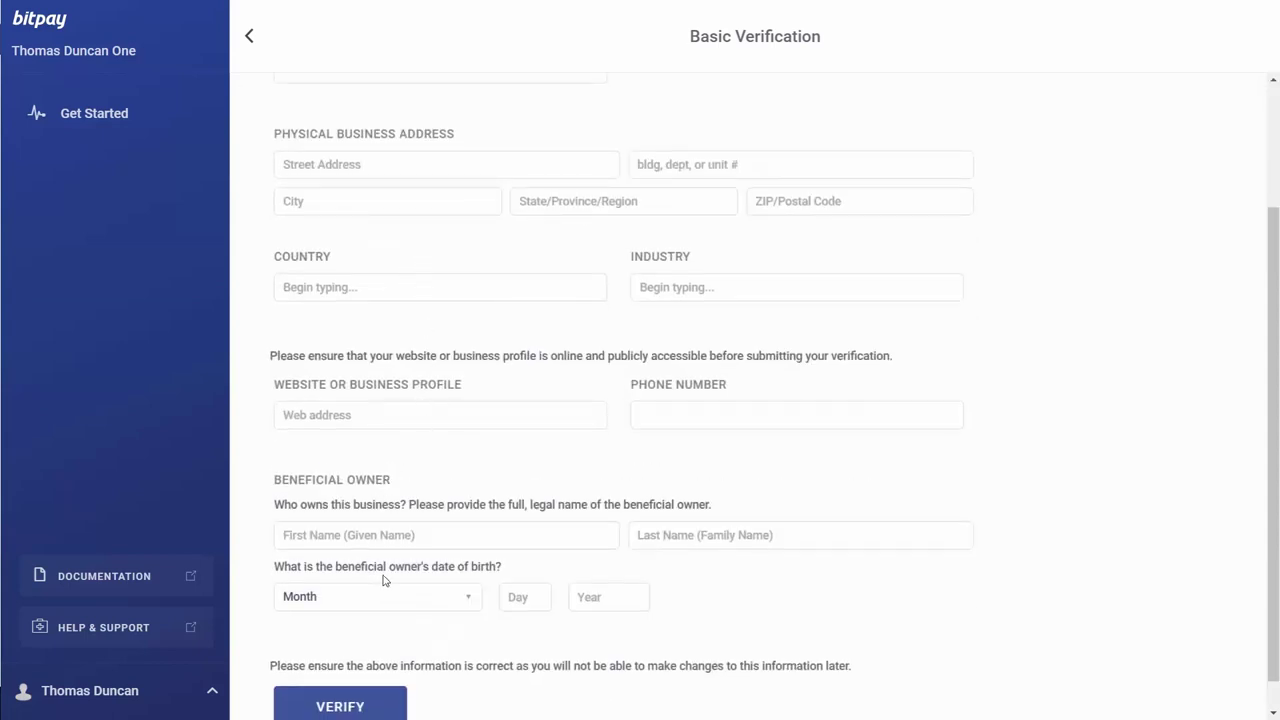
scroll(395, 576, down, 1)
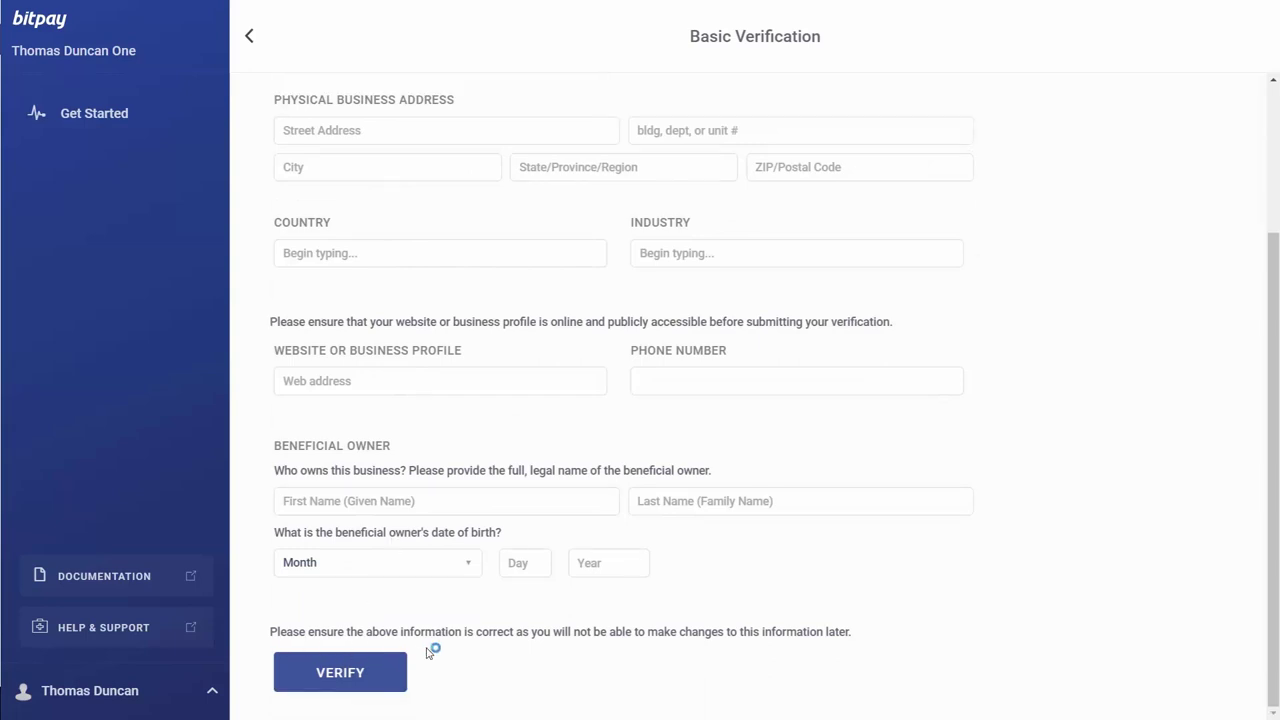
scroll(405, 575, up, 3)
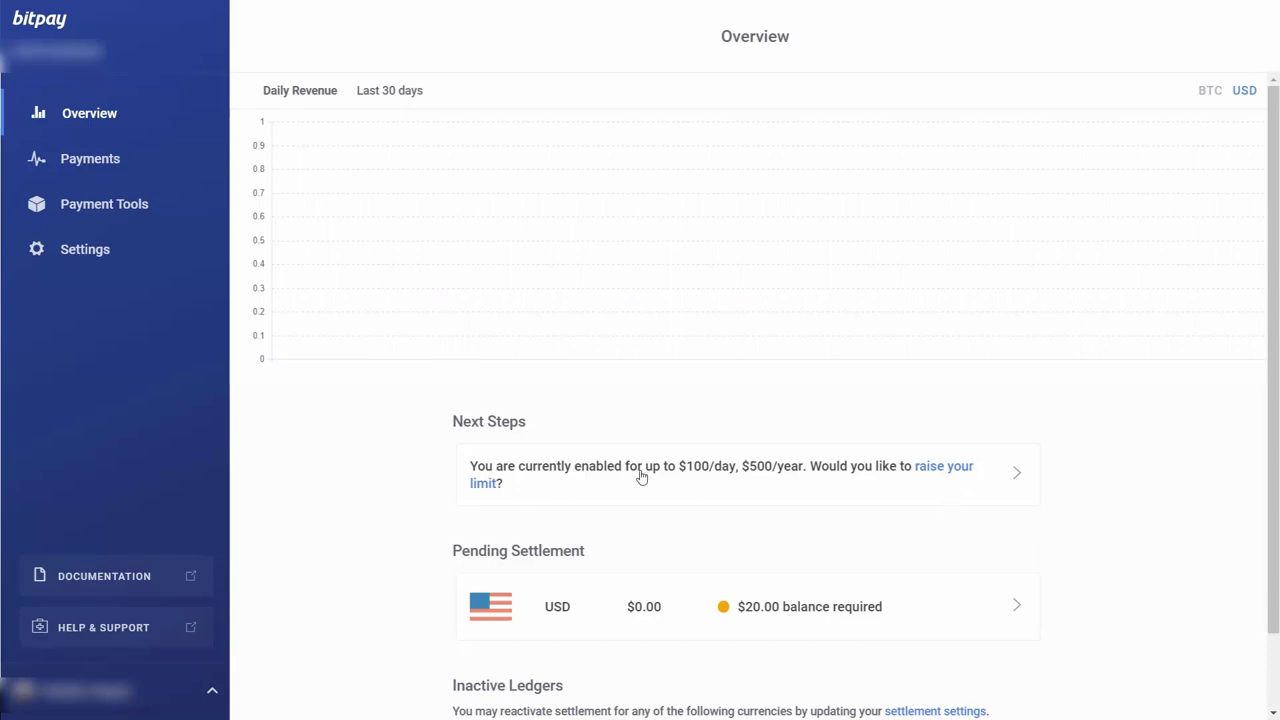
Open the options for raising the processing limit and apply for Tier 1, up to $1,000 daily and $10,000 annually
click(930, 474)
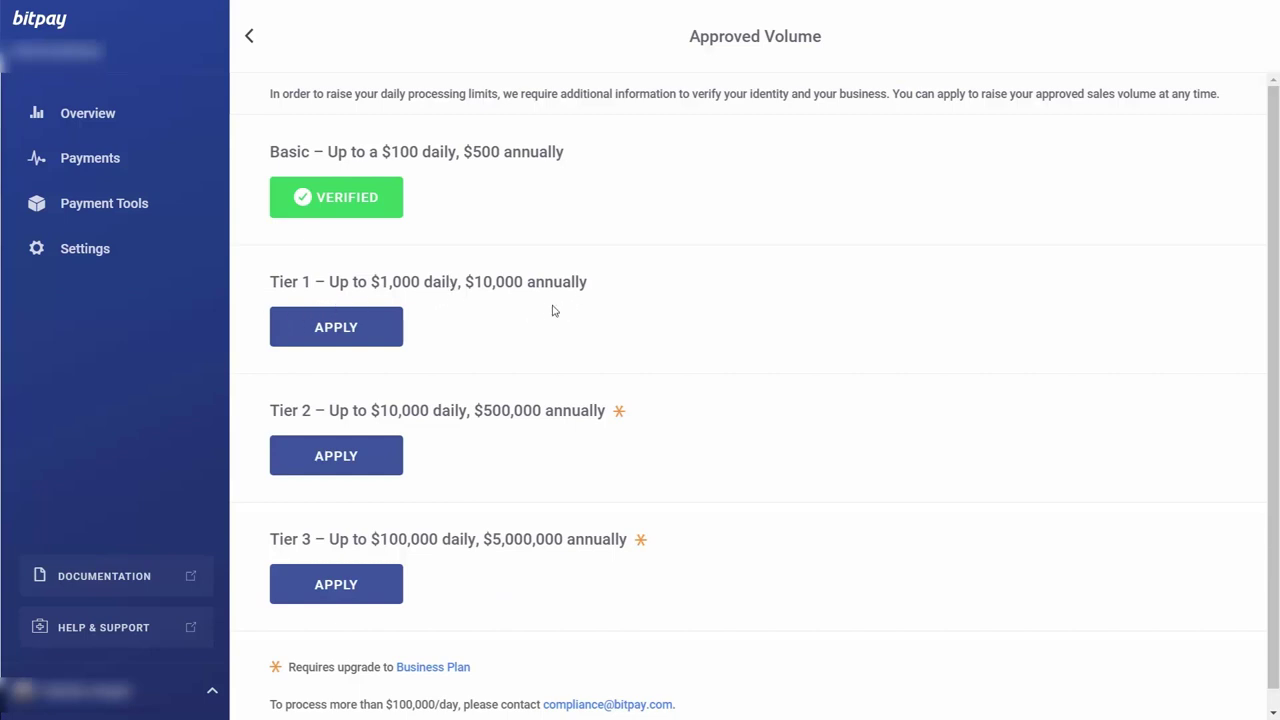
click(334, 339)
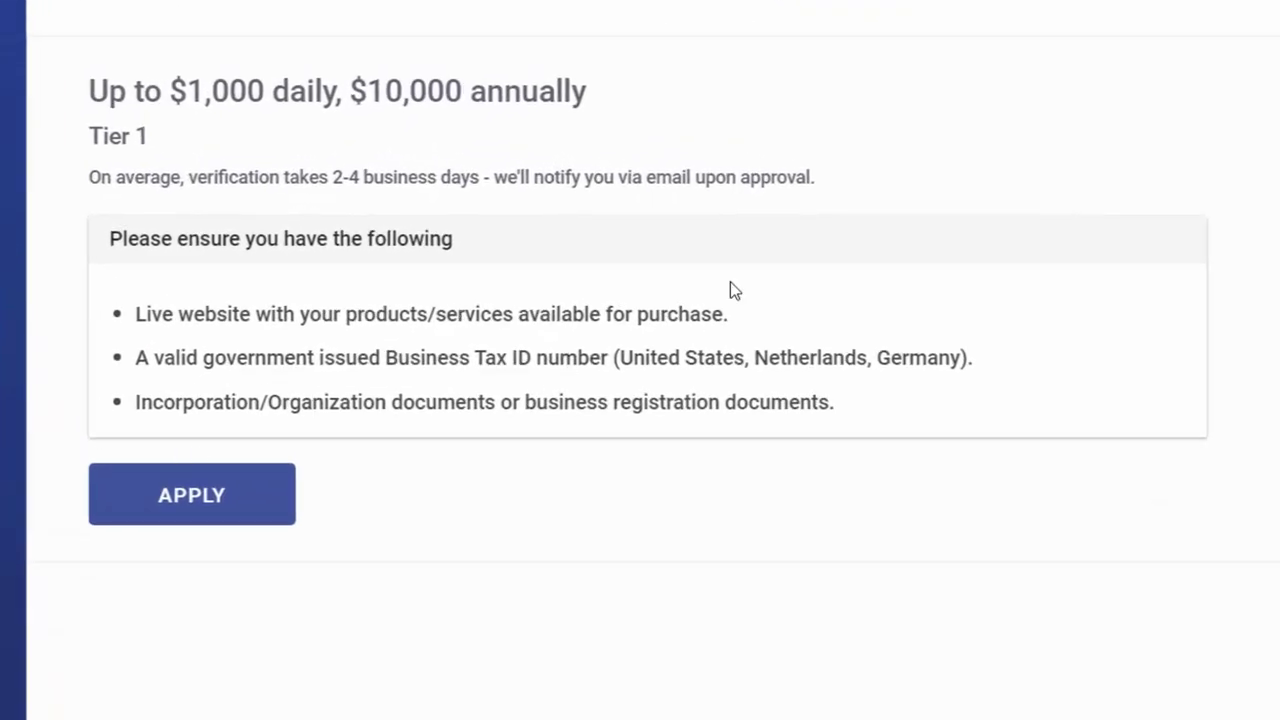
click(205, 500)
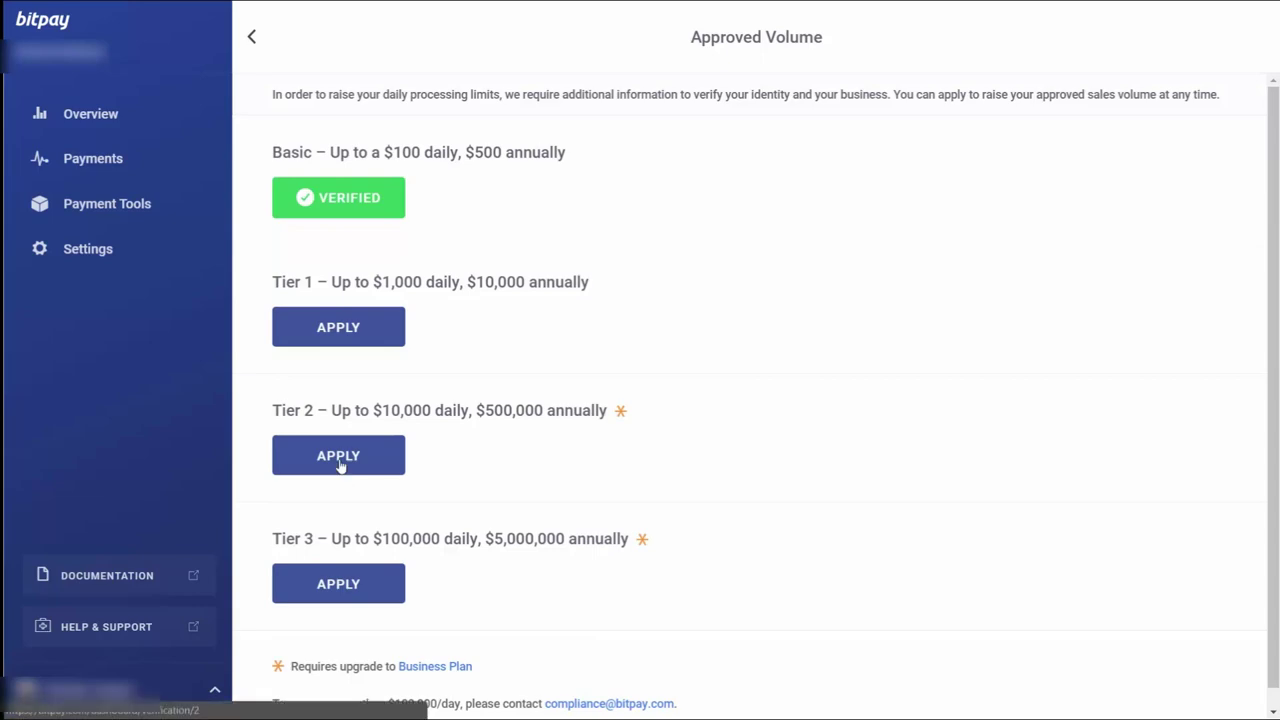
Start the Tier 2 application, upgrade the account to the Business plan after comparing both plans, and continue applying for Tier 2
click(338, 460)
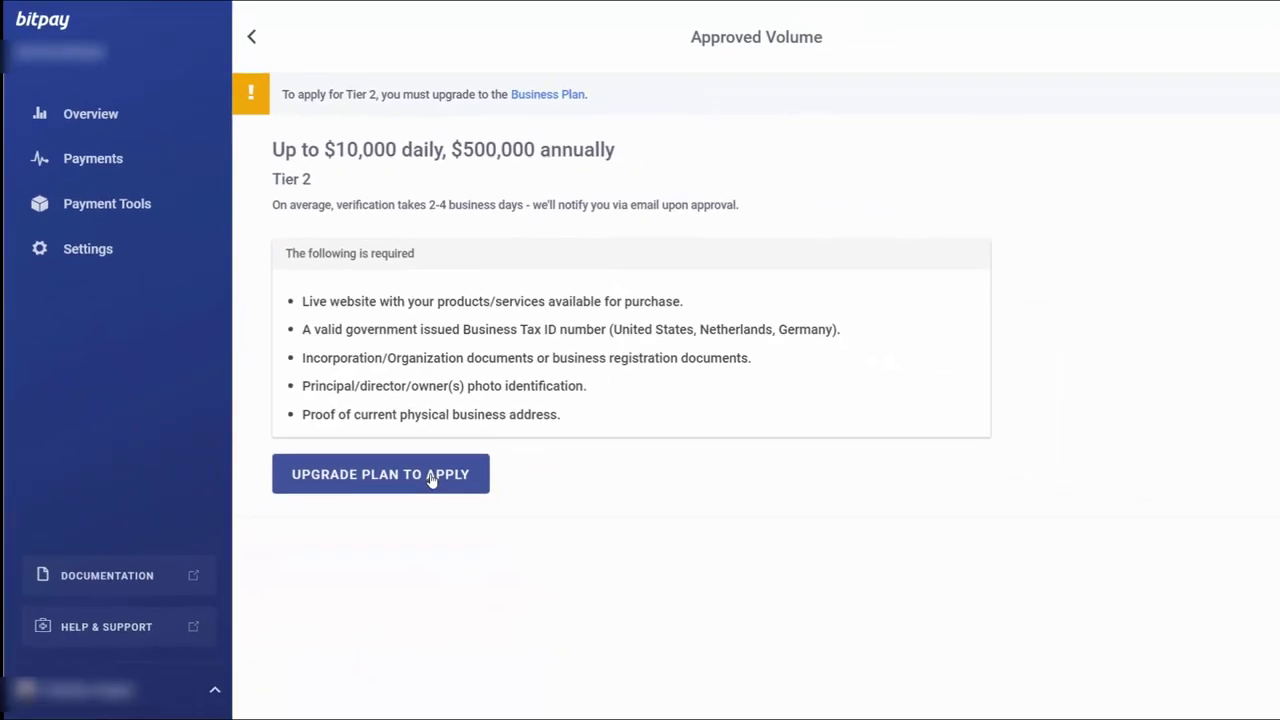
click(540, 96)
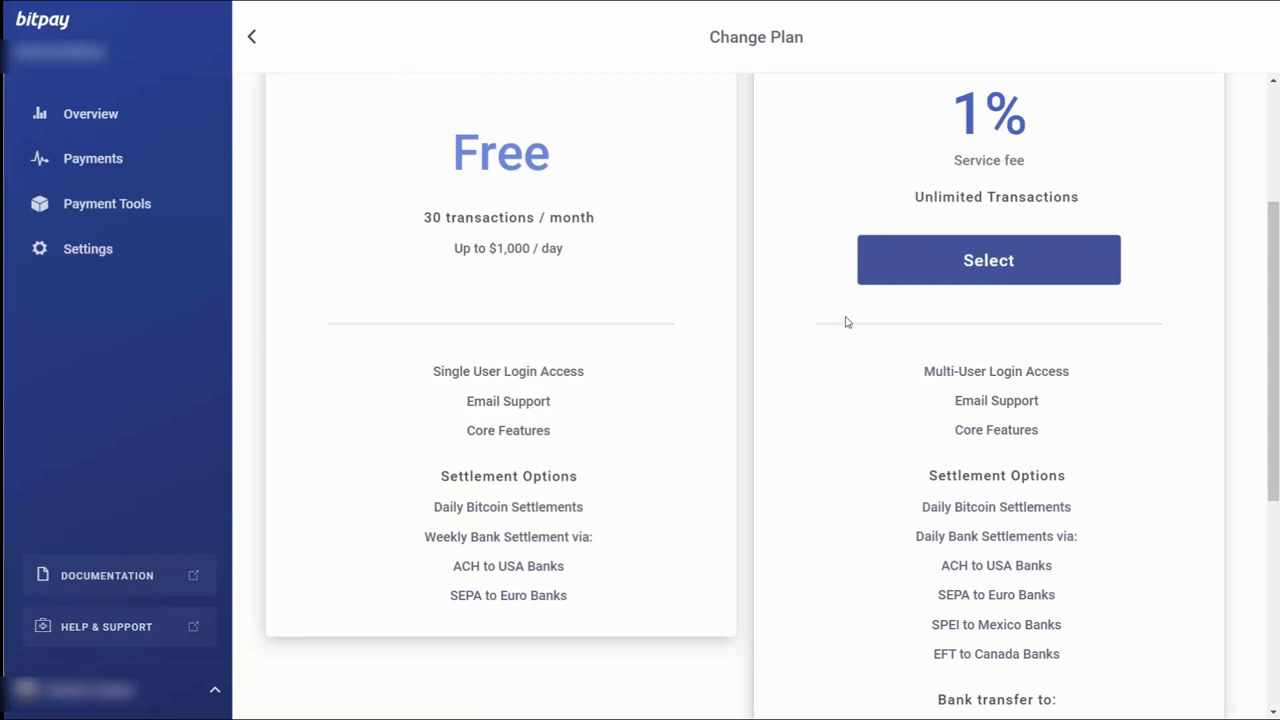
scroll(848, 310, down, 2)
scroll(860, 451, down, 2)
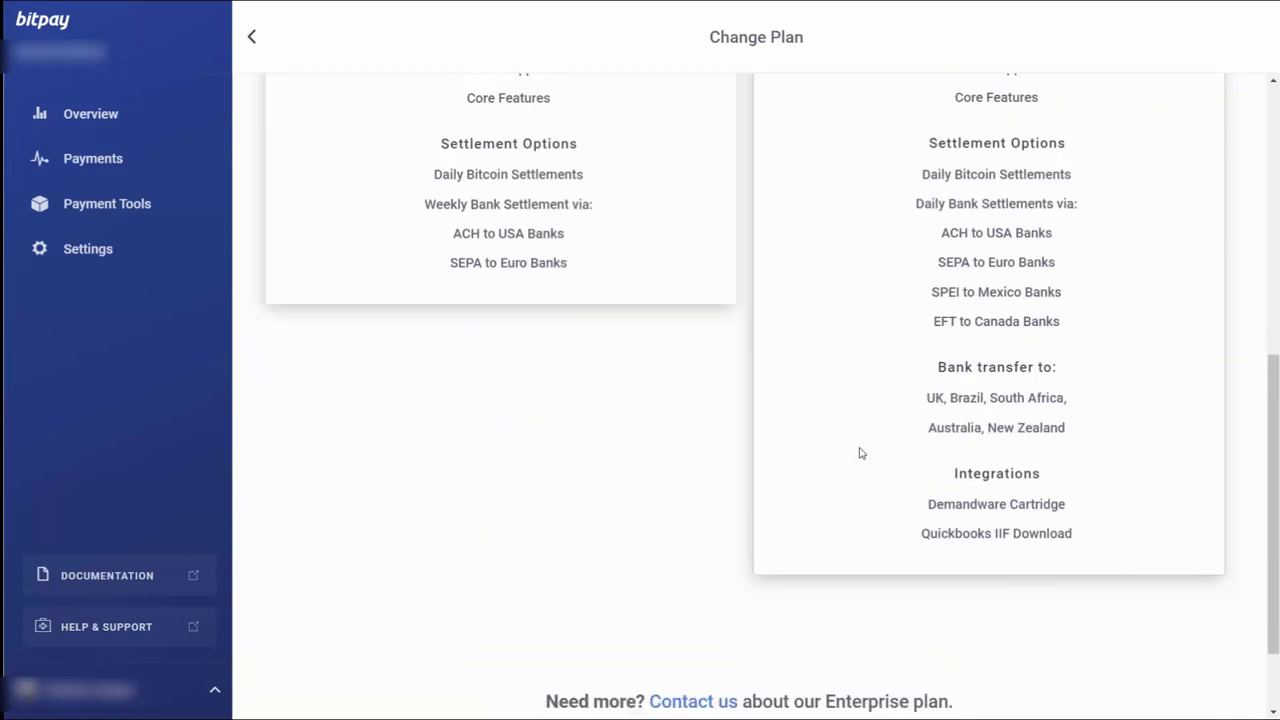
scroll(838, 402, up, 3)
scroll(760, 210, up, 2)
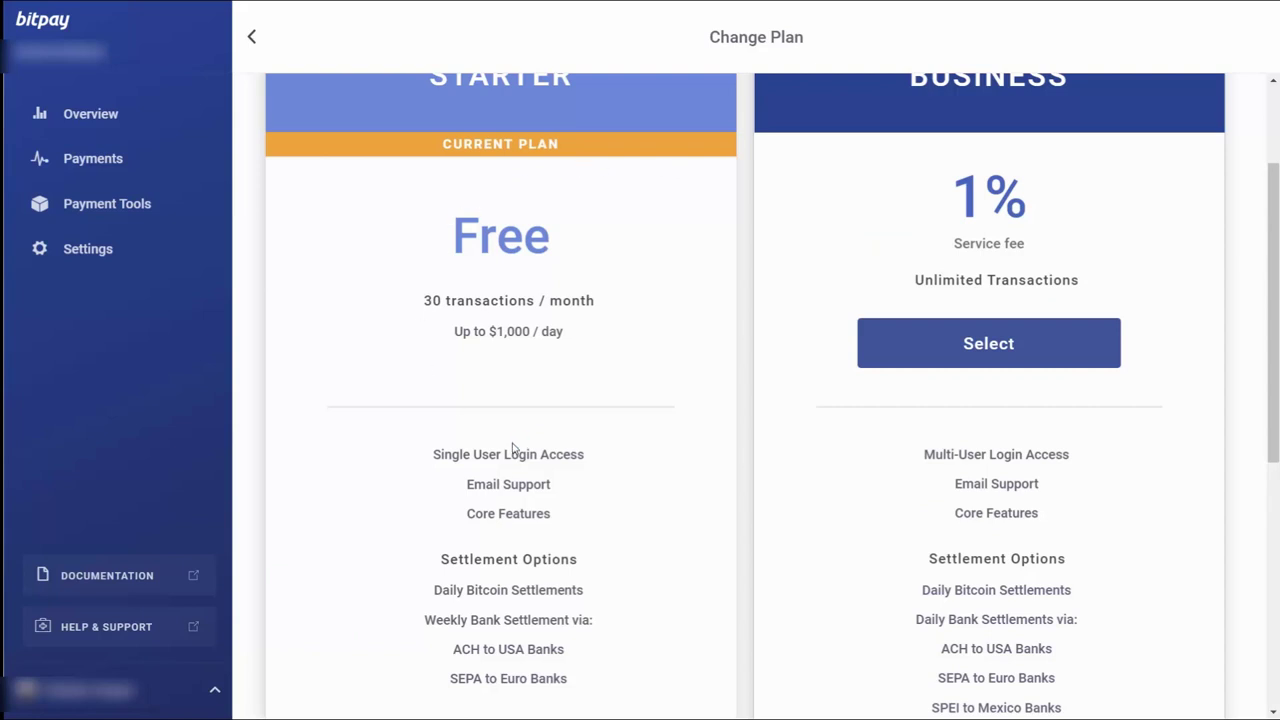
click(985, 346)
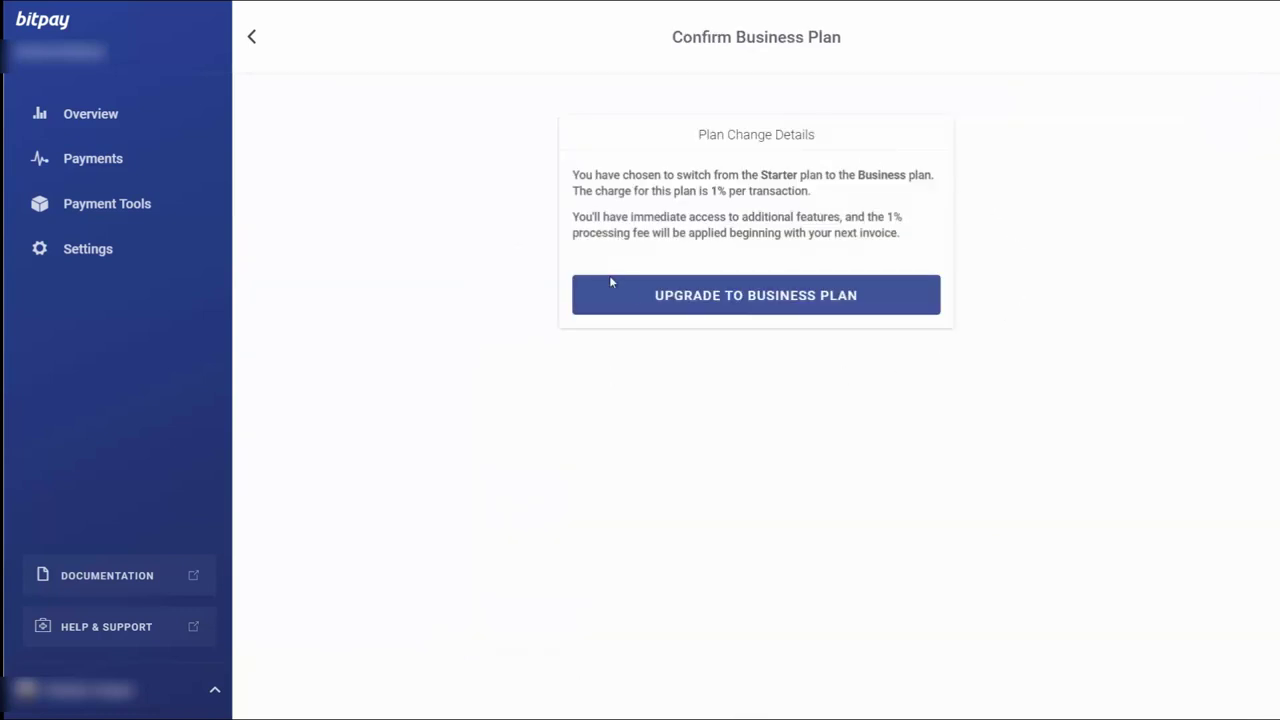
click(732, 305)
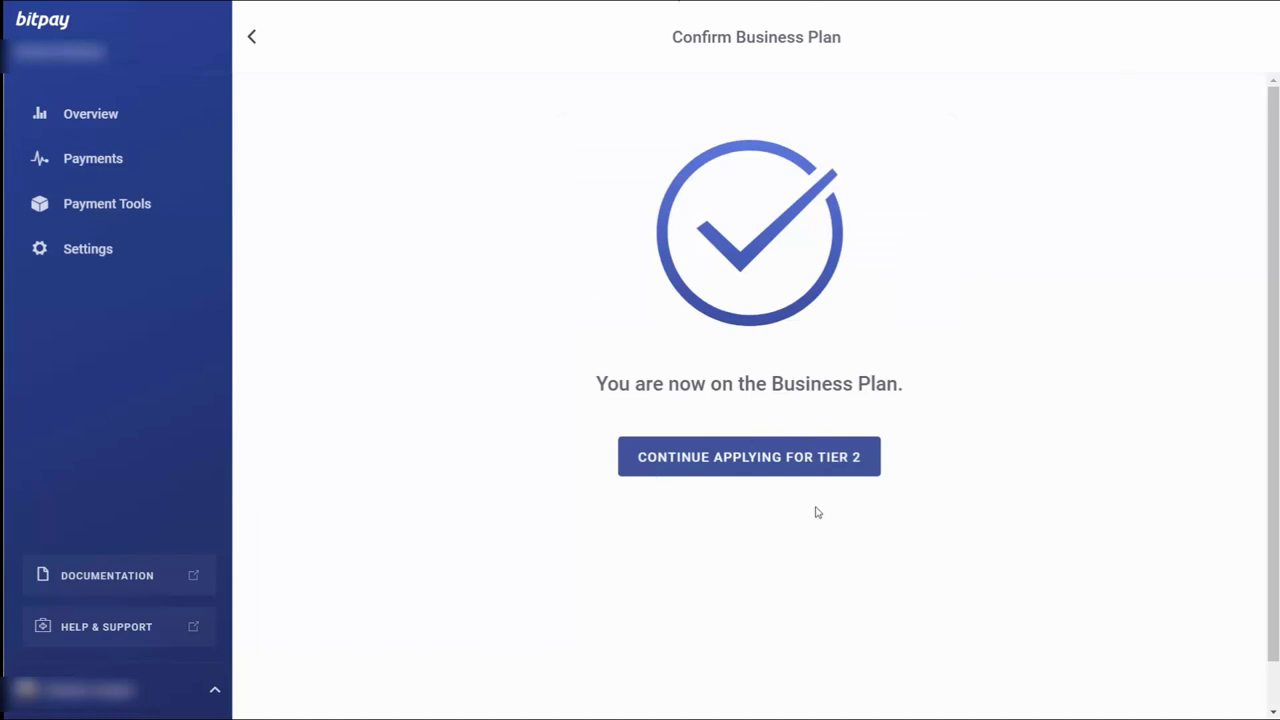
click(753, 465)
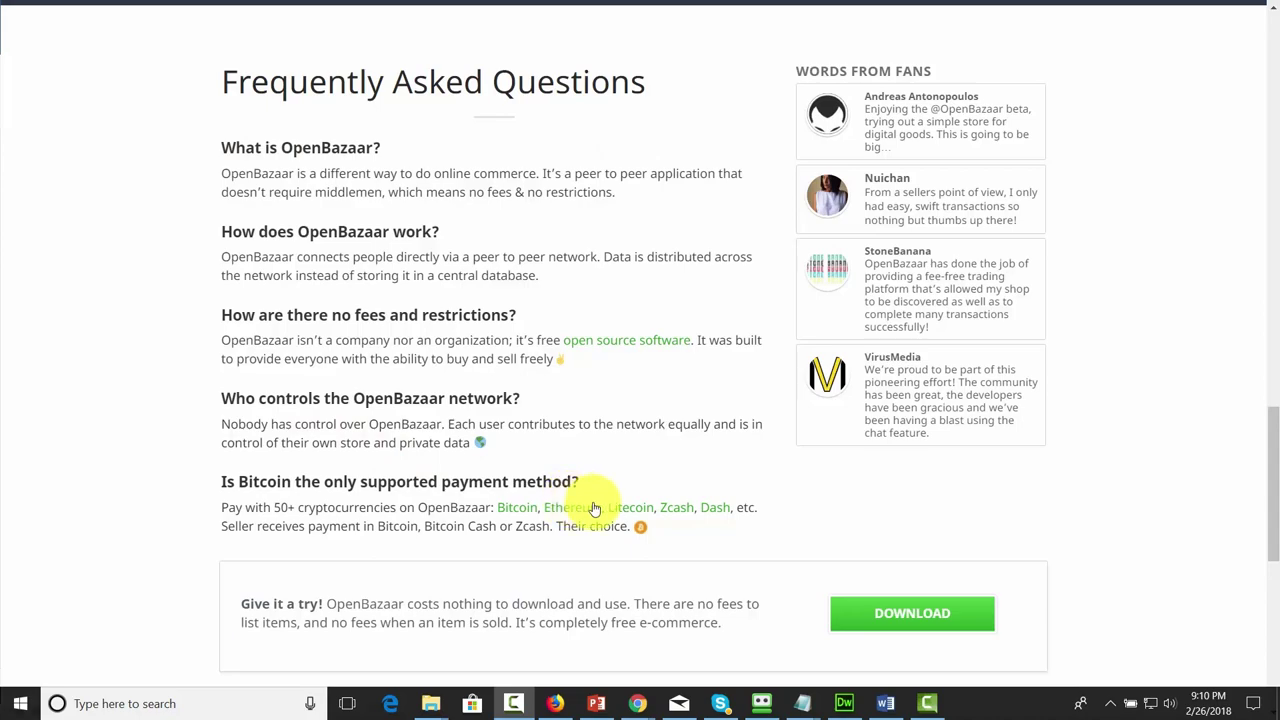
Read the FAQ and recent updates on the OpenBazaar site and download OpenBazaar
scroll(620, 480, down, 7)
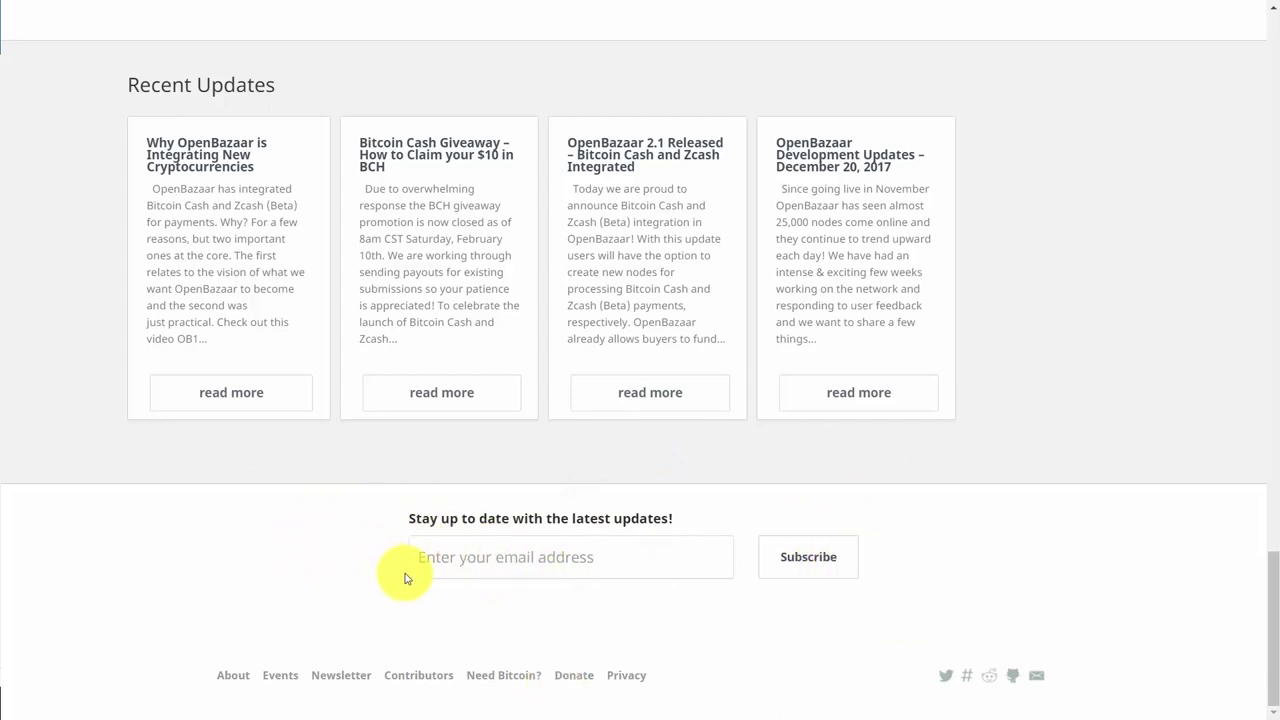
scroll(405, 578, up, 5)
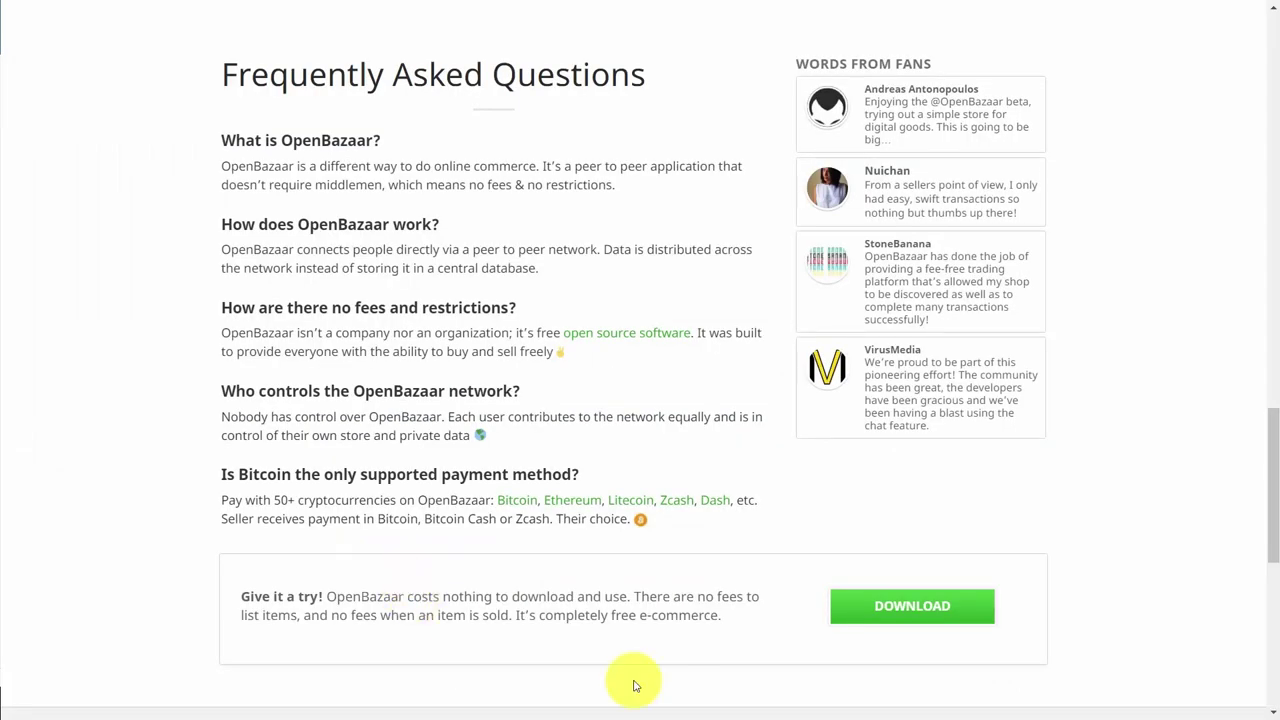
click(888, 617)
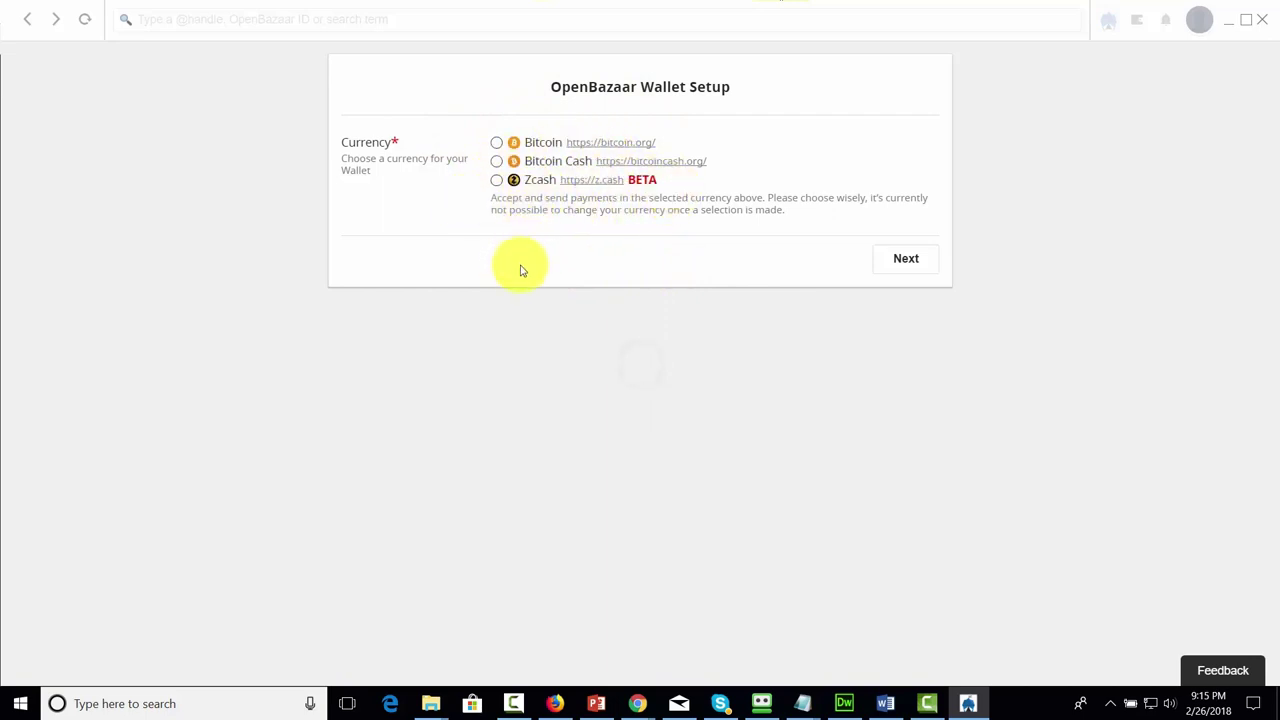
Choose Bitcoin as the OpenBazaar wallet currency and start the account setup
click(497, 145)
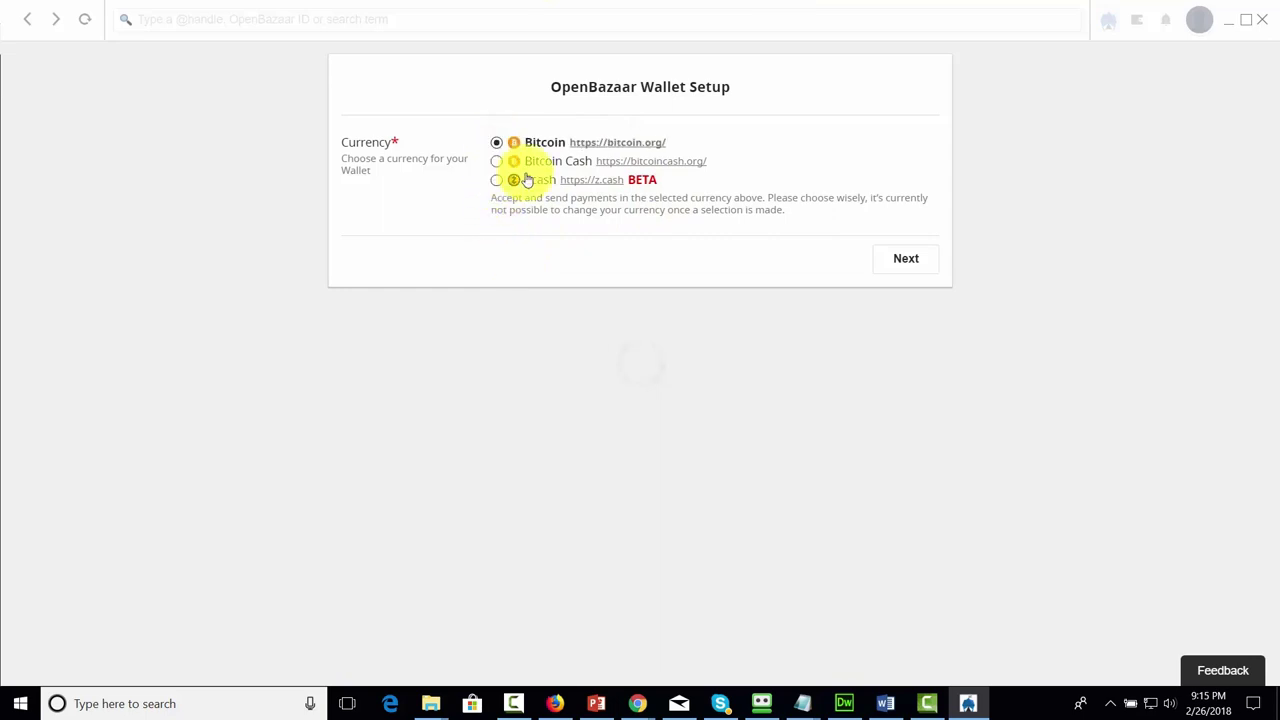
click(880, 257)
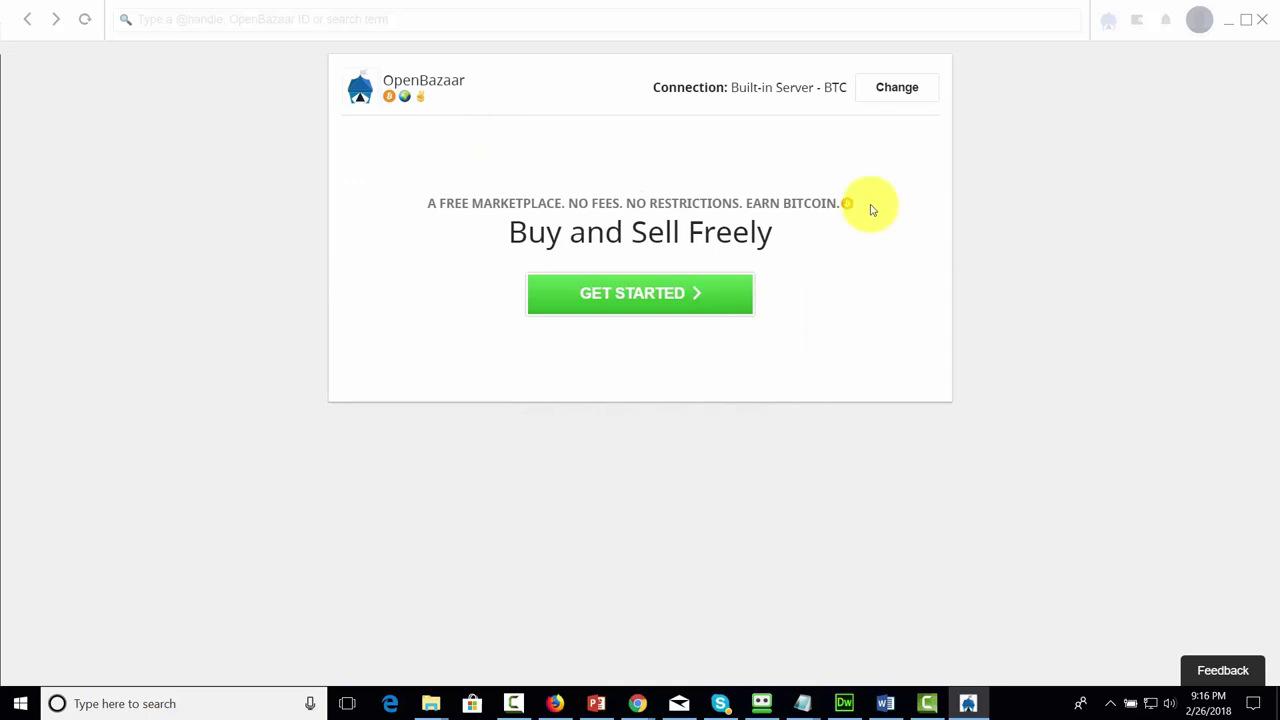
click(651, 295)
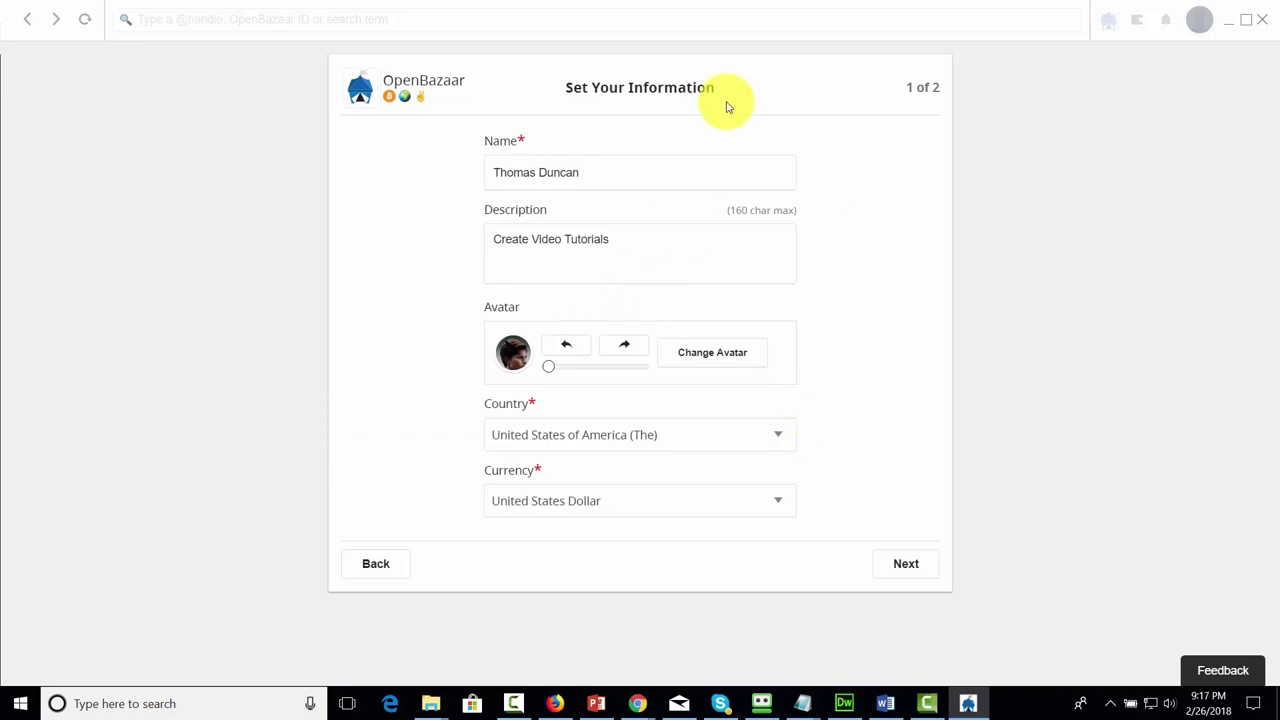
Submit the profile described as "Create Video Tutorials" with country United States and currency United States Dollar, agree to the terms, and close the store welcome
click(877, 566)
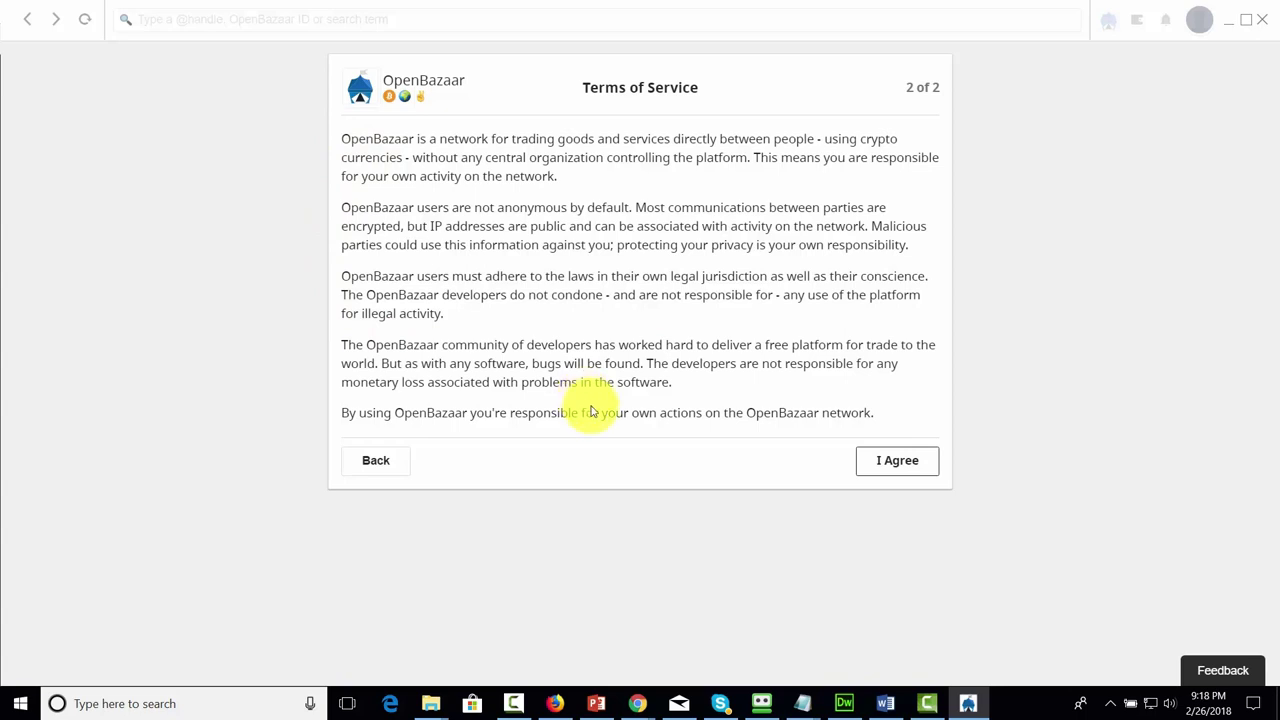
click(882, 473)
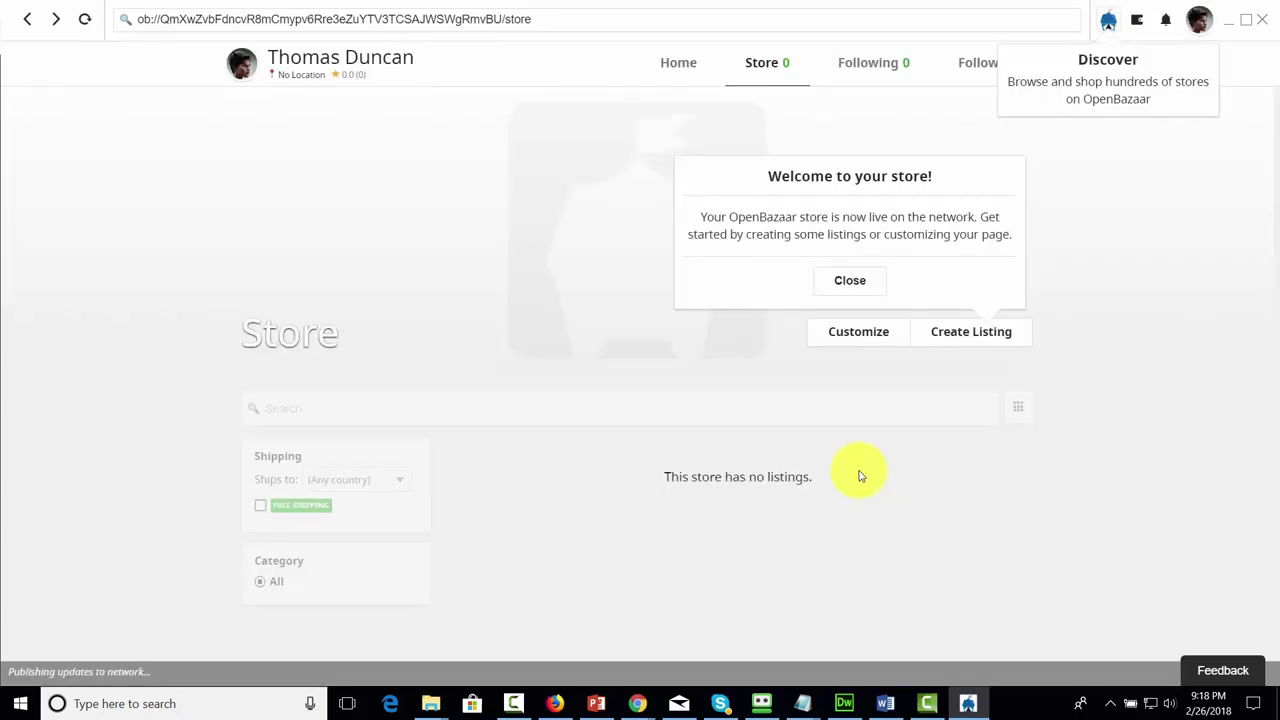
click(852, 281)
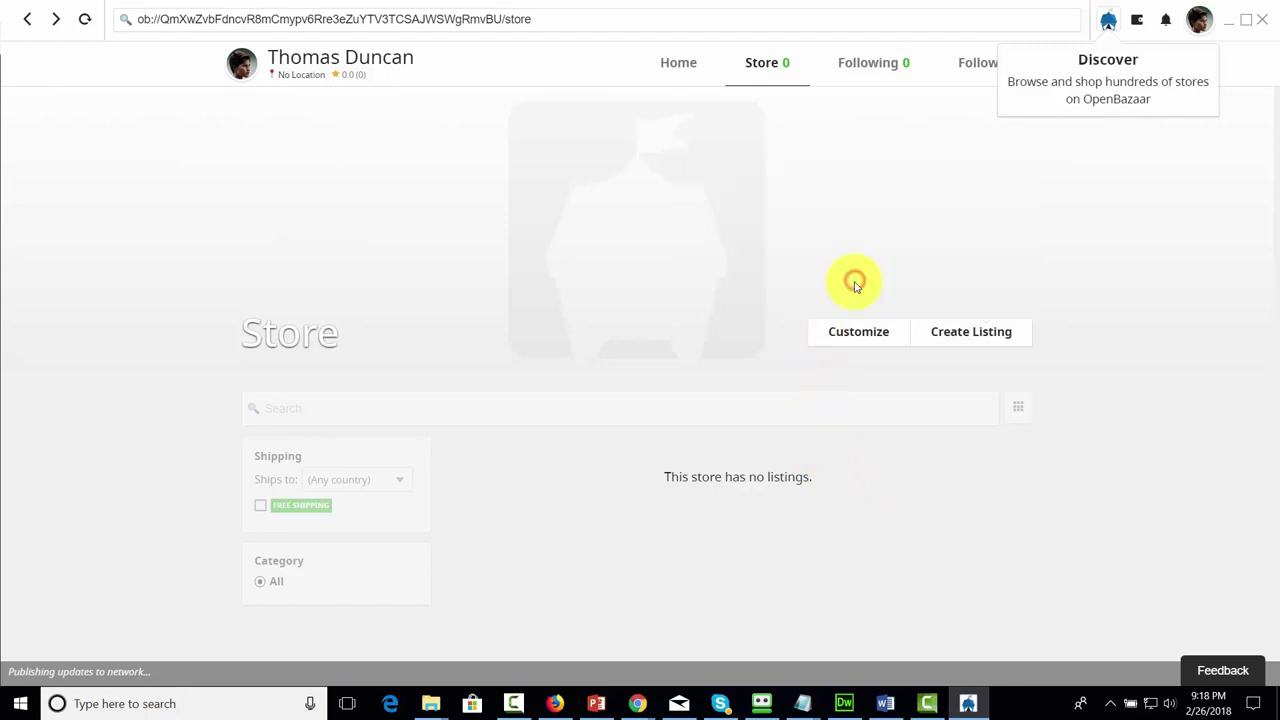
Create, save and view a Digital Good listing titled "Facebook Video Tutorials" at 7.00 USD, SKU 56782, tag #bitpay-bitcoin, category Information Marketing, return policy "All Sales Are Final"
click(953, 335)
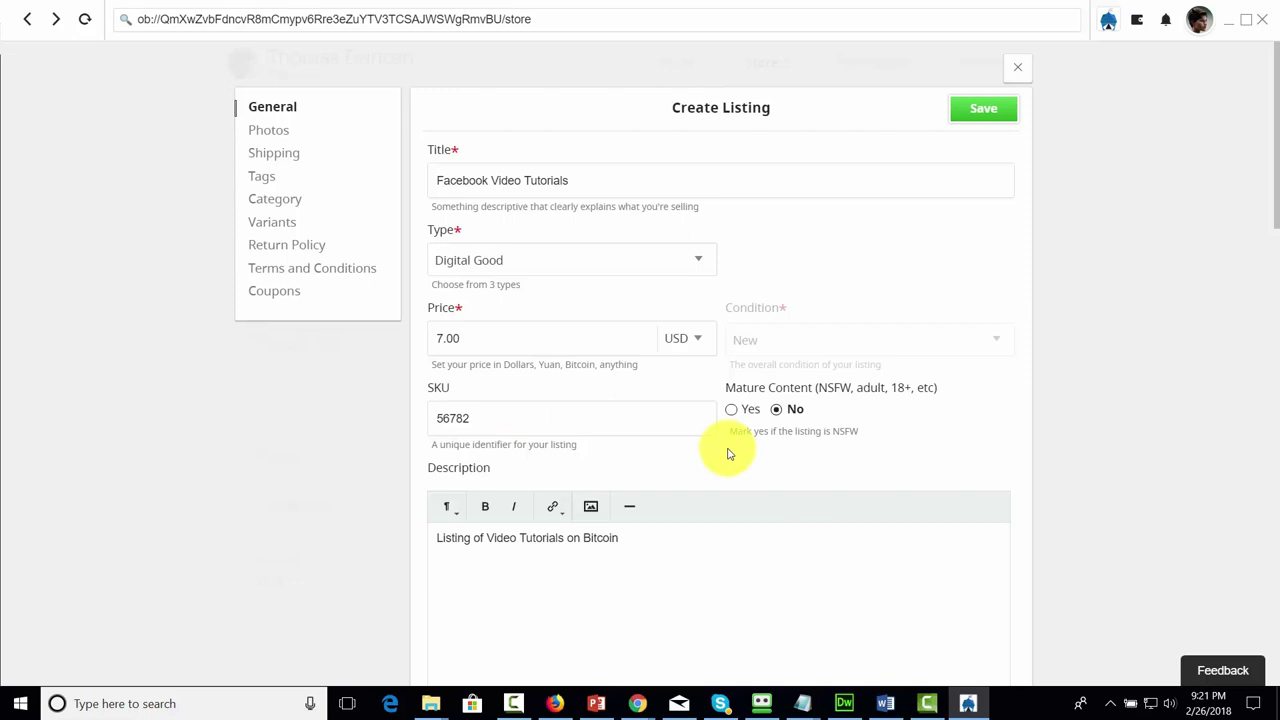
scroll(728, 453, down, 6)
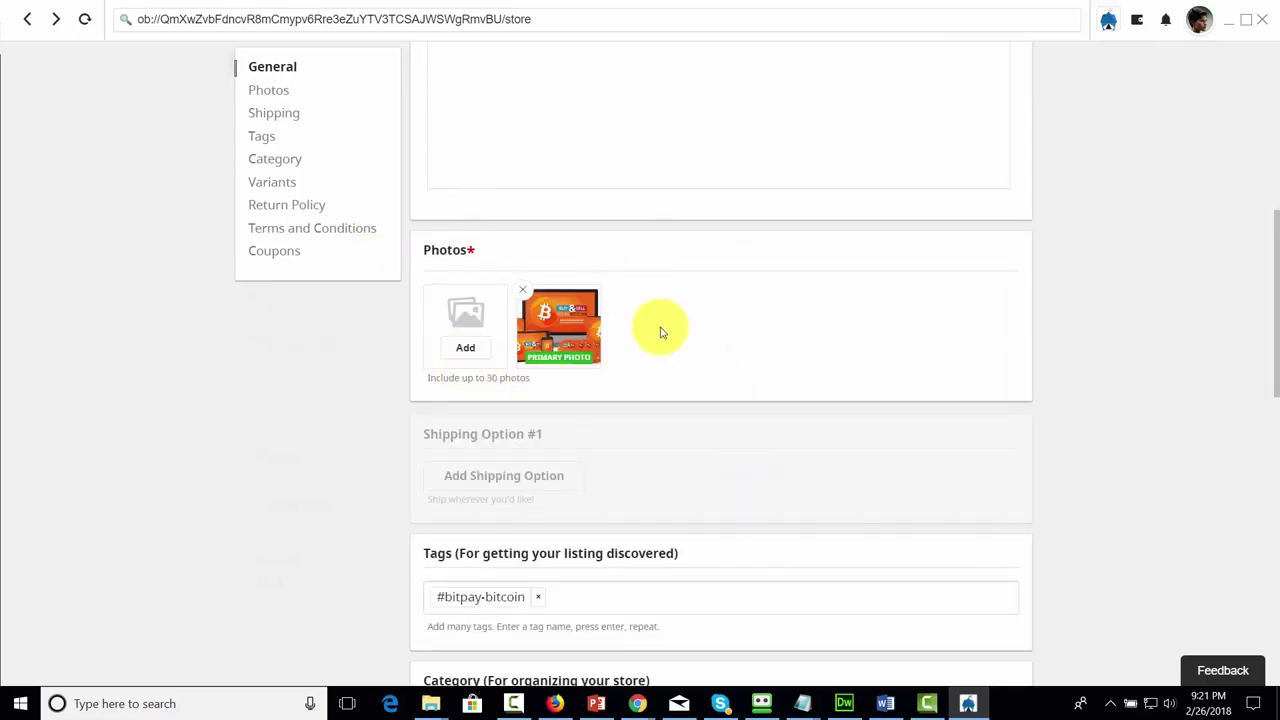
scroll(543, 298, down, 1)
scroll(543, 298, down, 2)
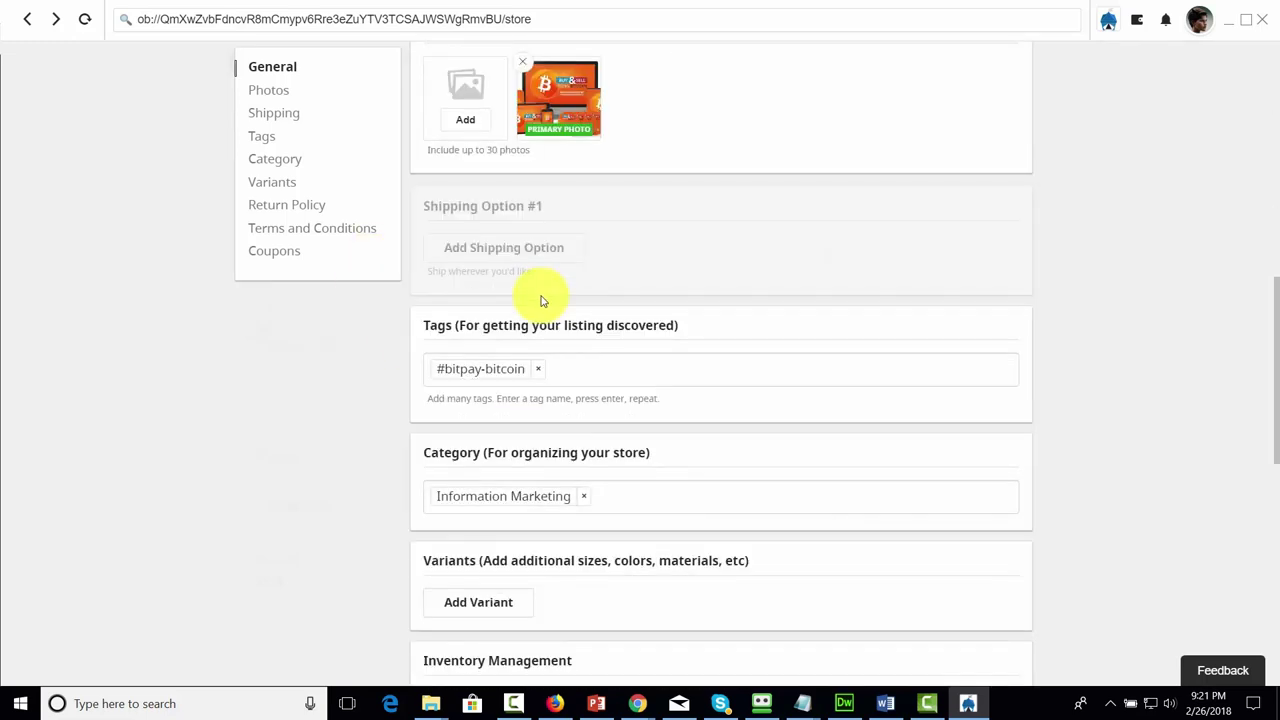
scroll(494, 335, down, 2)
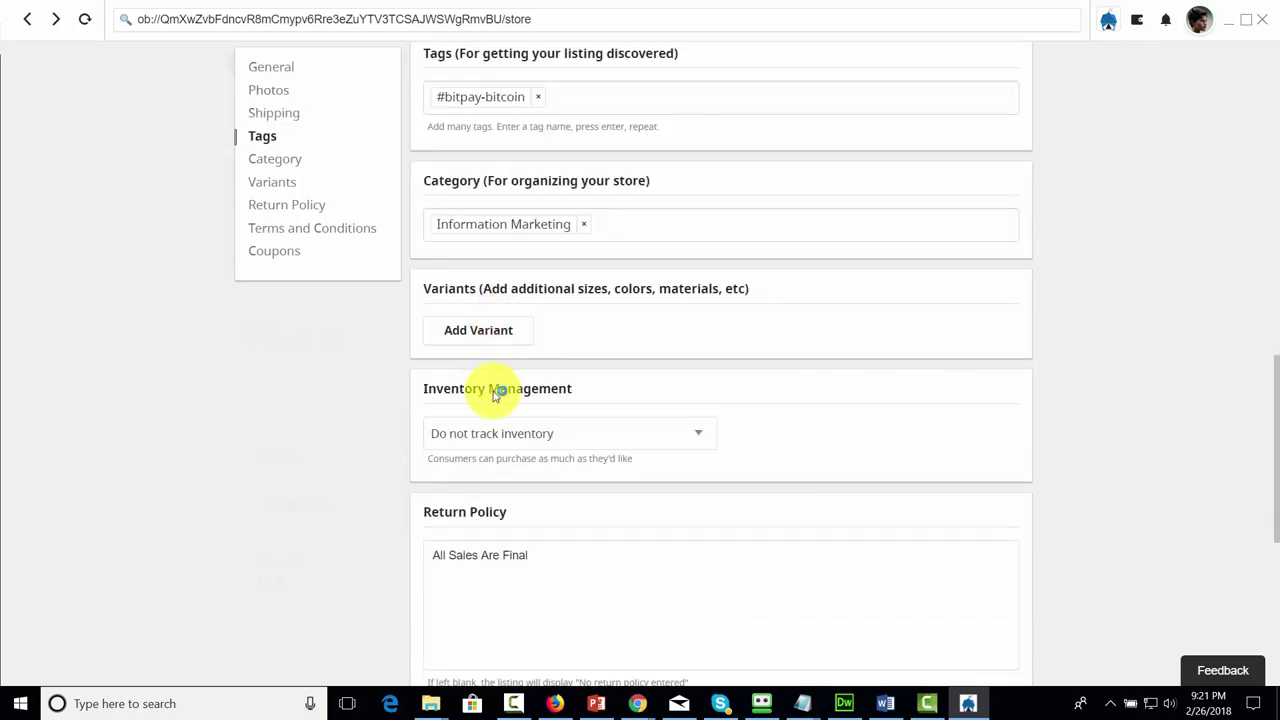
scroll(457, 431, down, 2)
scroll(455, 431, down, 3)
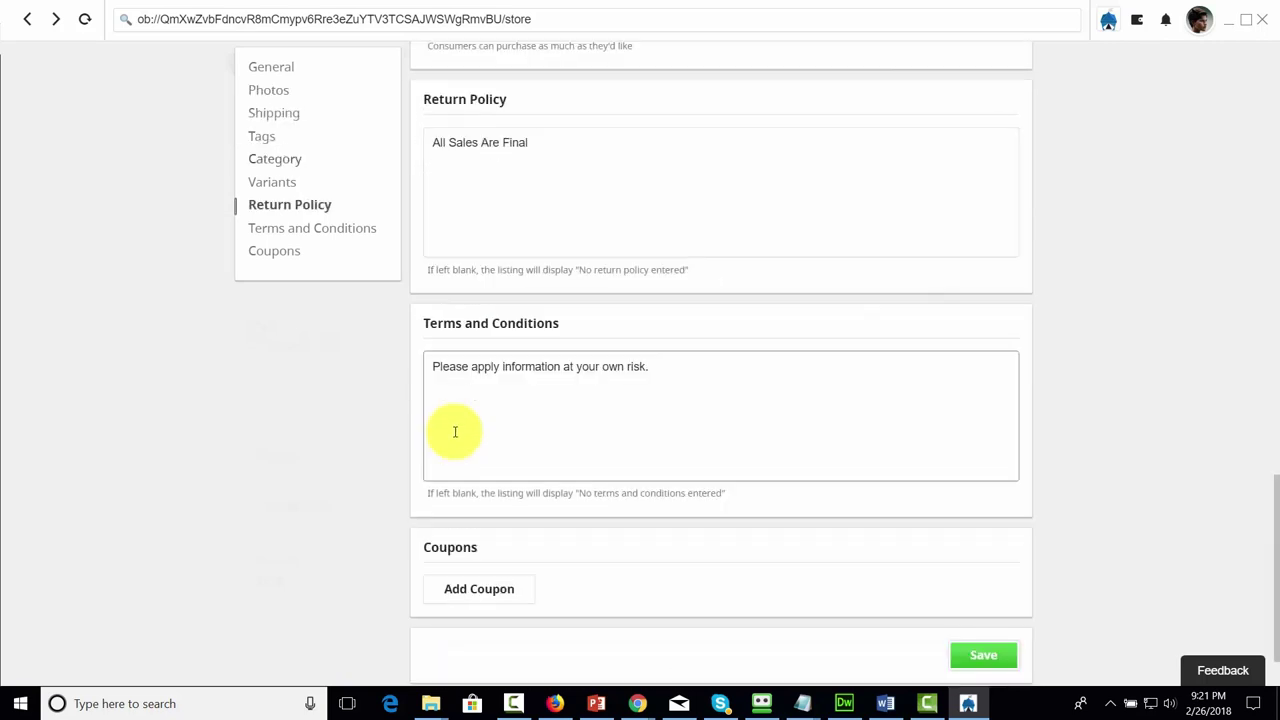
scroll(460, 436, down, 1)
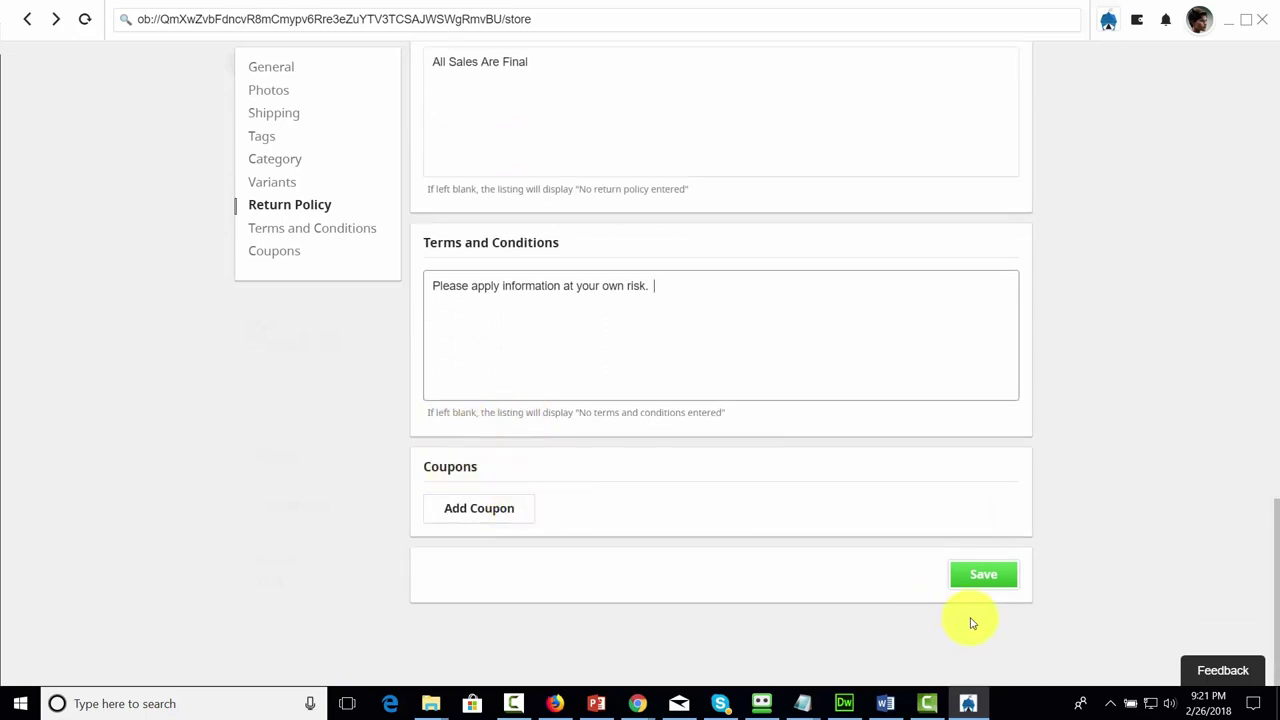
click(982, 590)
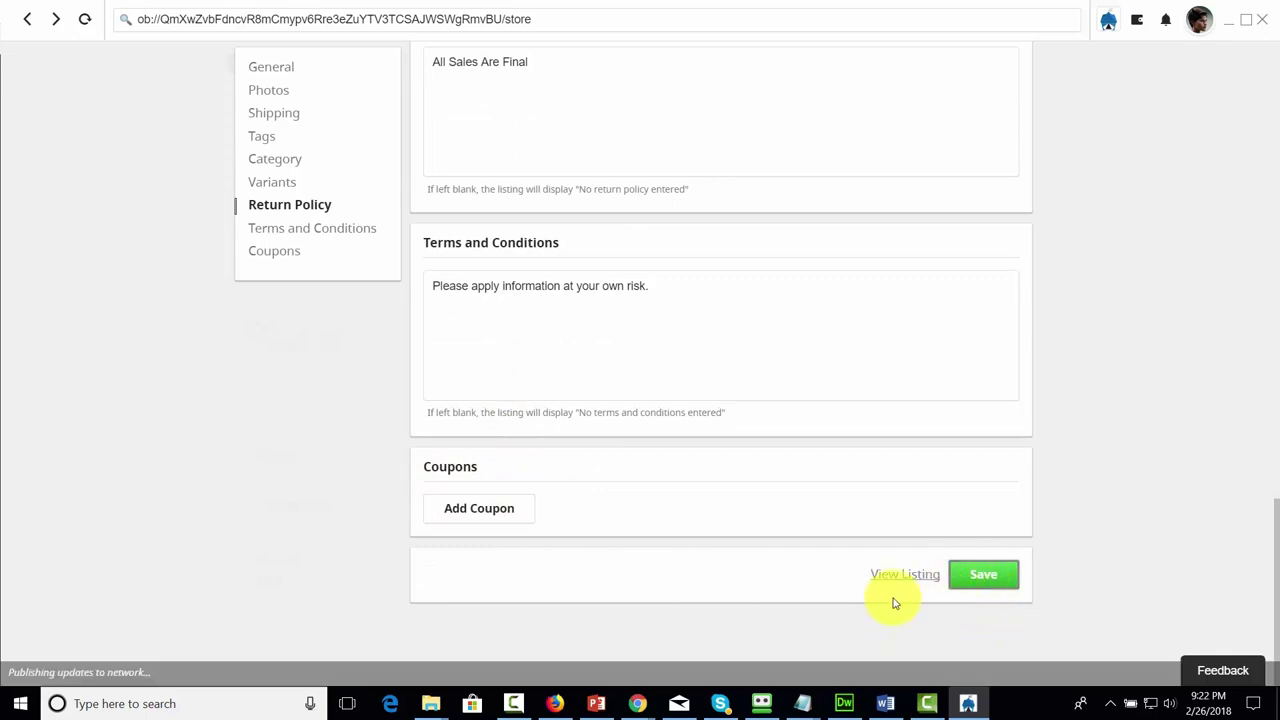
click(903, 577)
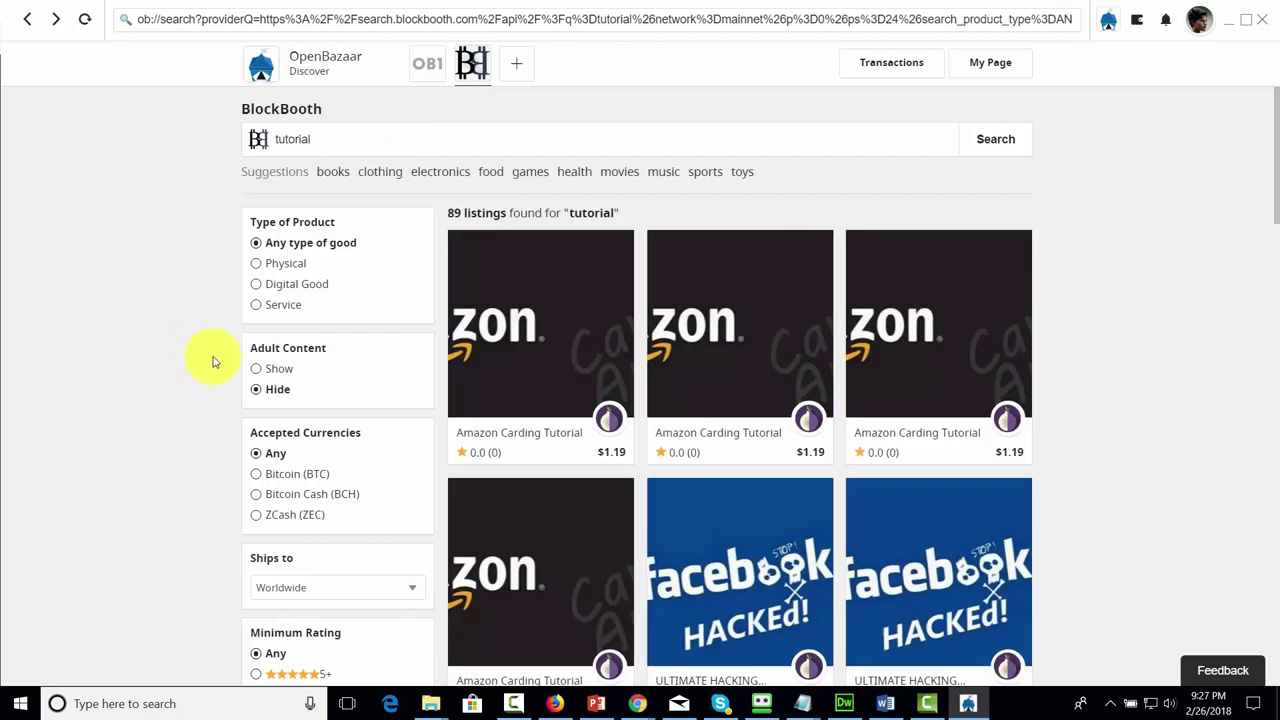
Browse the BlockBooth "tutorial" listings with their filters and the games suggestion, and start a purchase of the "Reason to use Bitcoin #1 T-Shirt"
scroll(210, 362, down, 2)
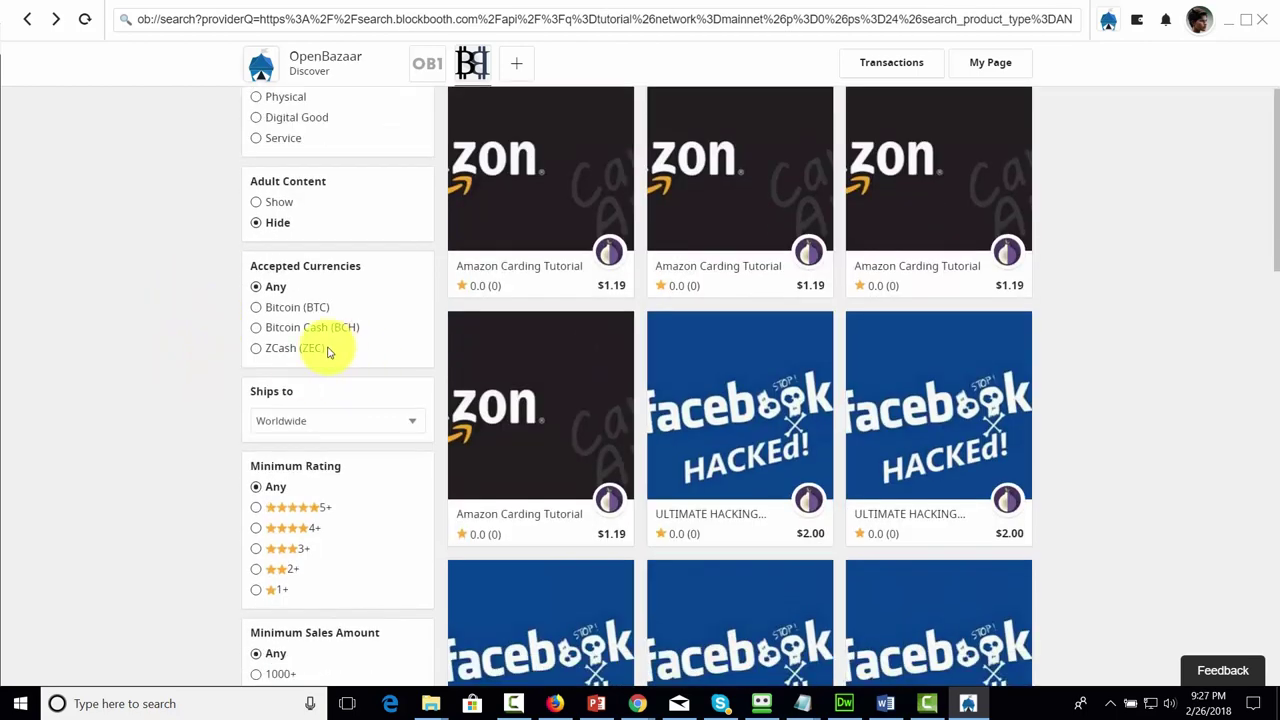
scroll(258, 392, down, 2)
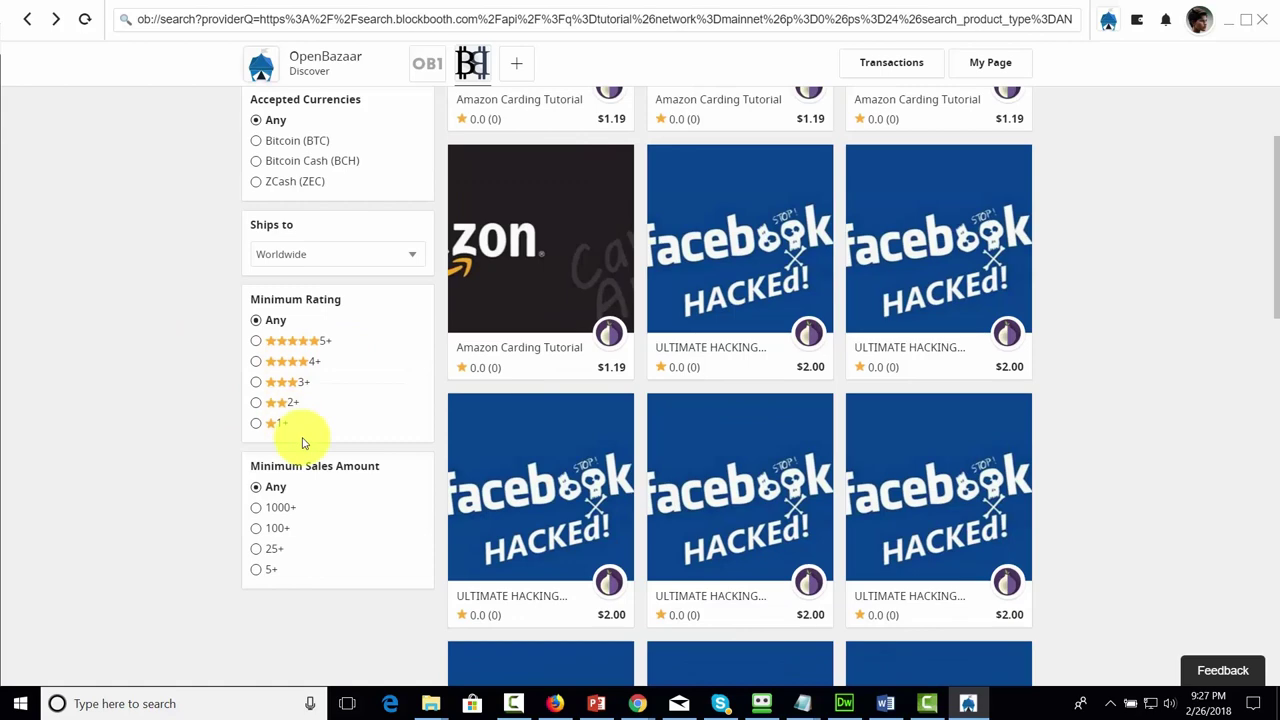
scroll(303, 443, up, 4)
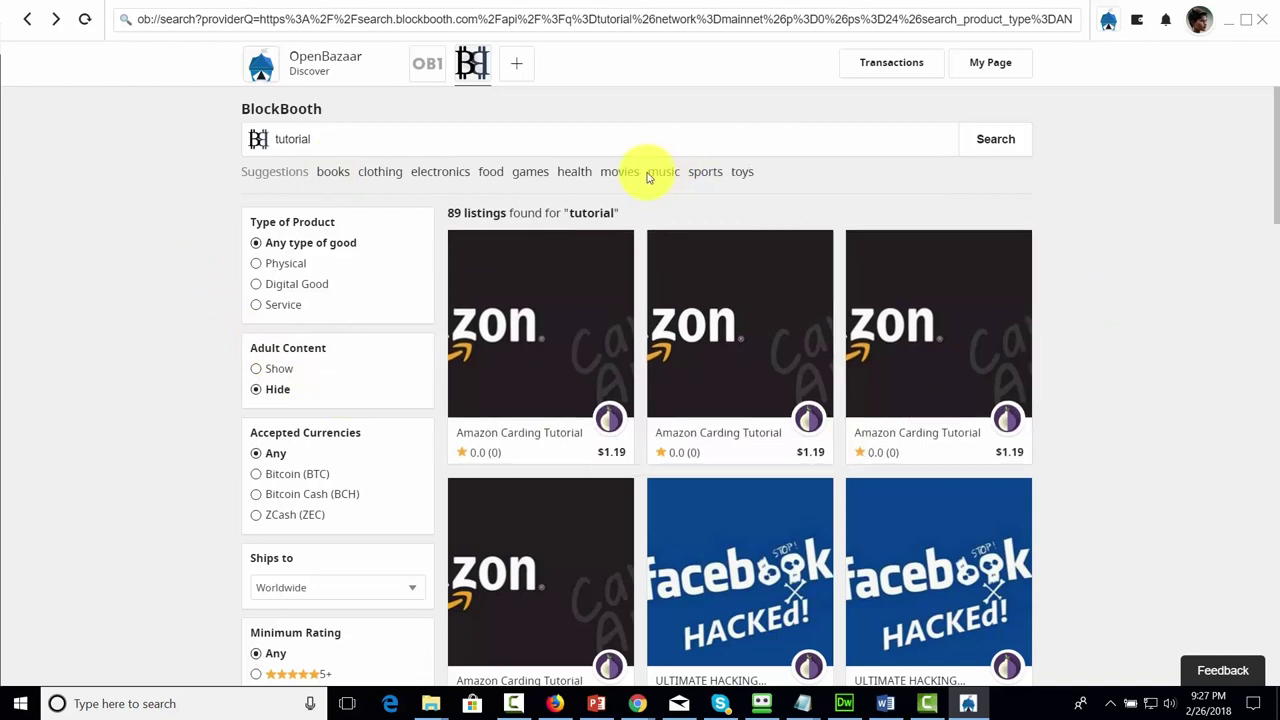
click(530, 171)
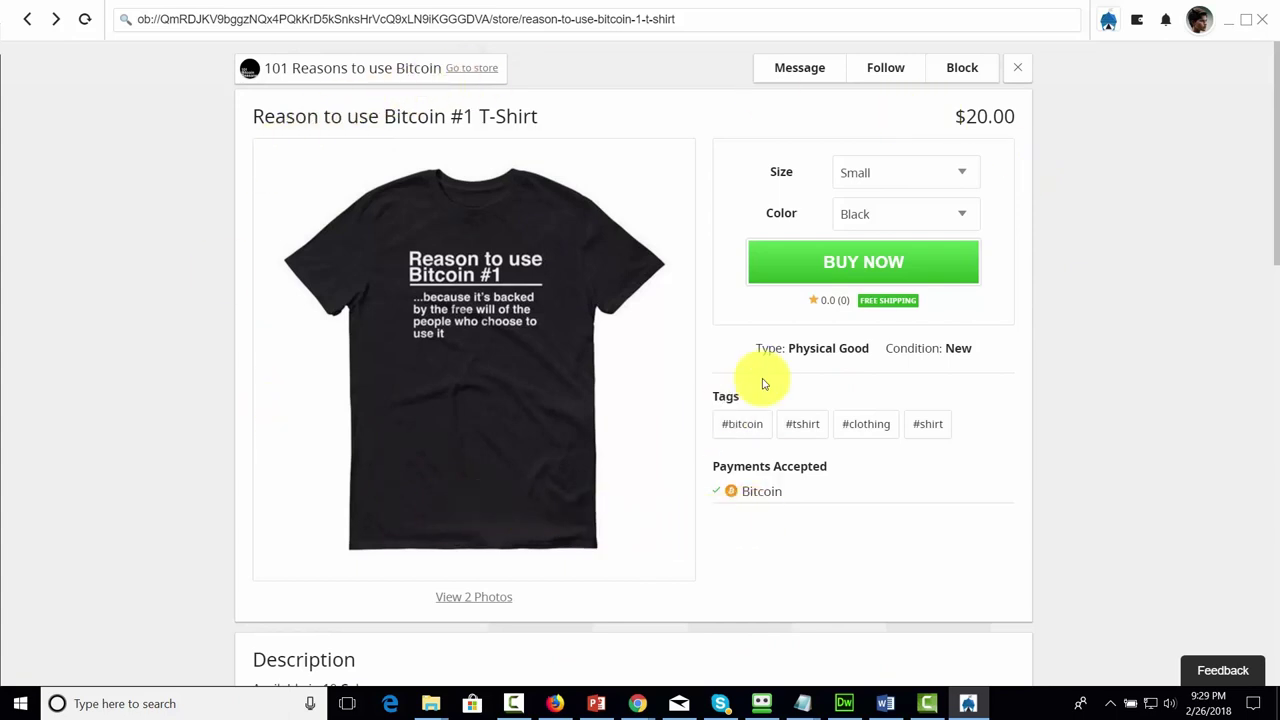
click(862, 265)
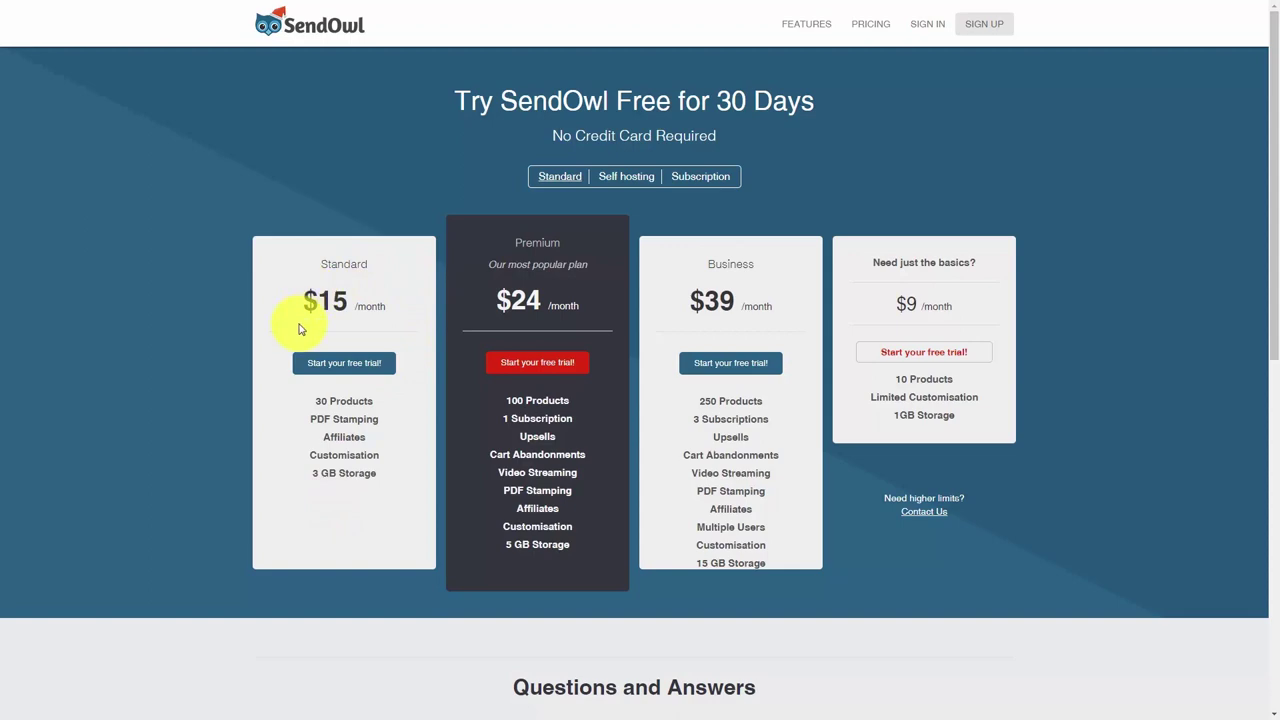
On the SendOwl pricing page, read the questions and answers about billing and the free trial, and return to the plans
scroll(298, 329, down, 6)
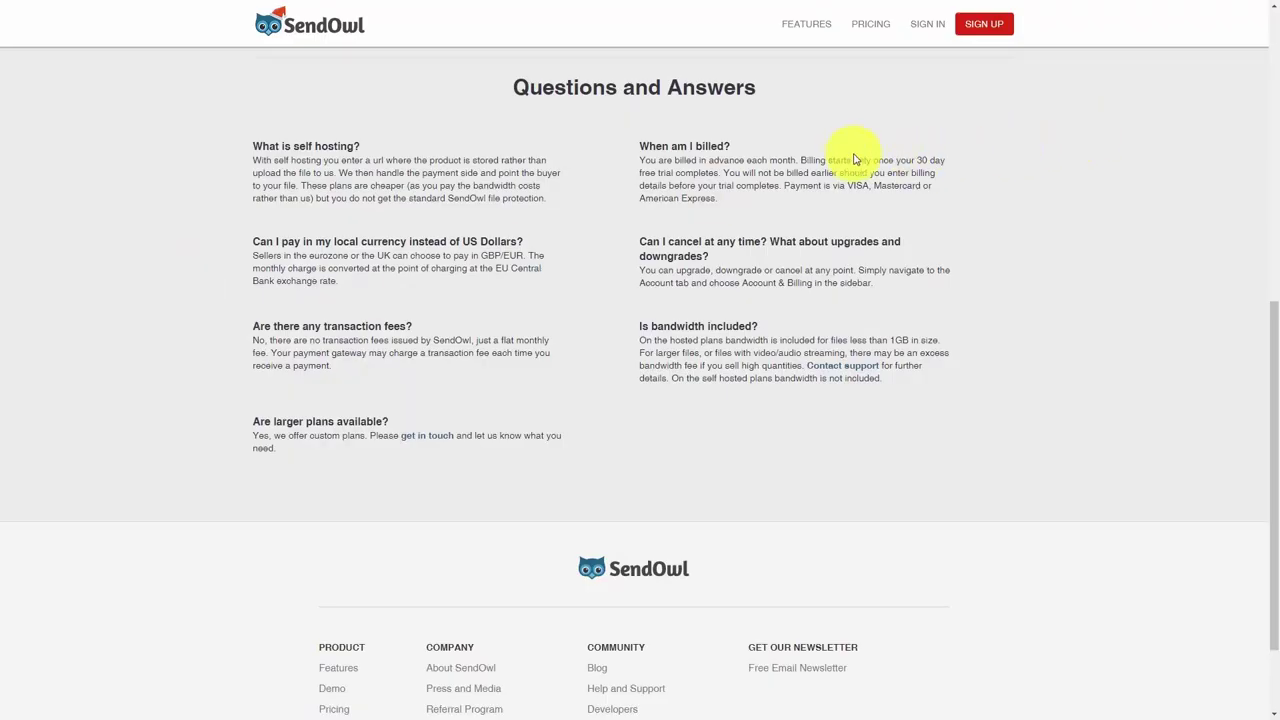
drag(799, 160, 721, 174)
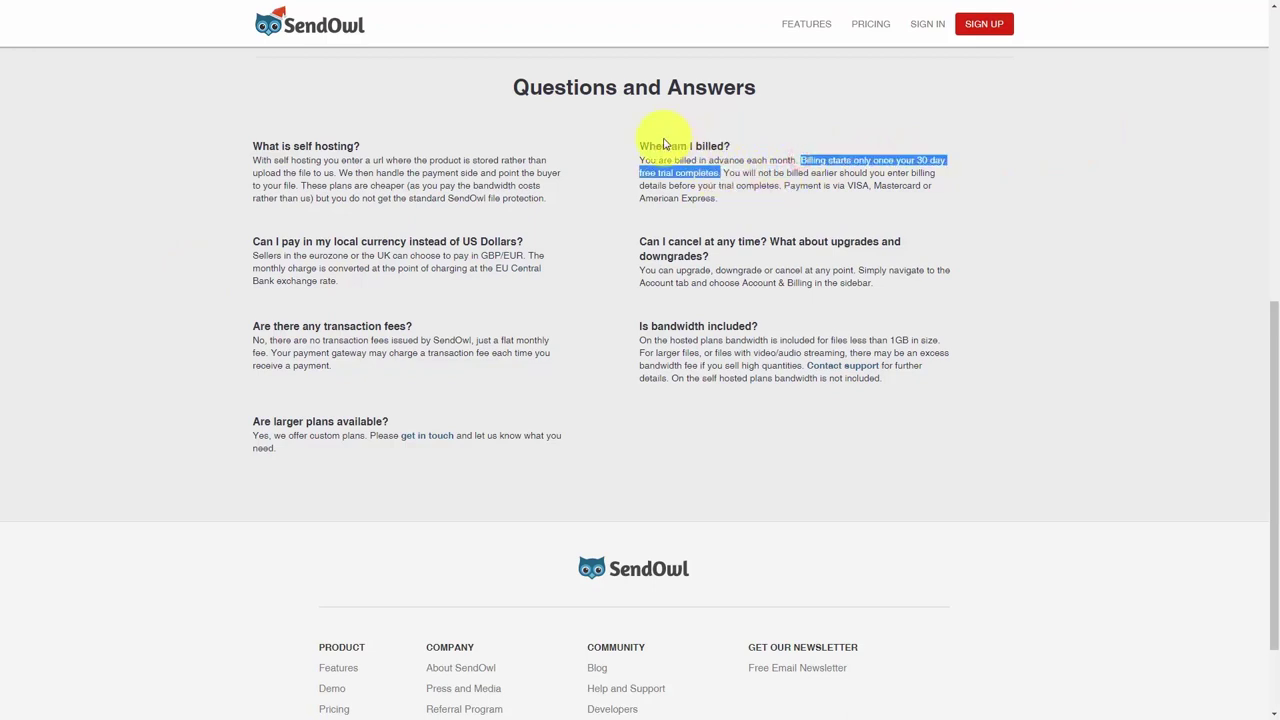
click(682, 186)
scroll(683, 187, up, 2)
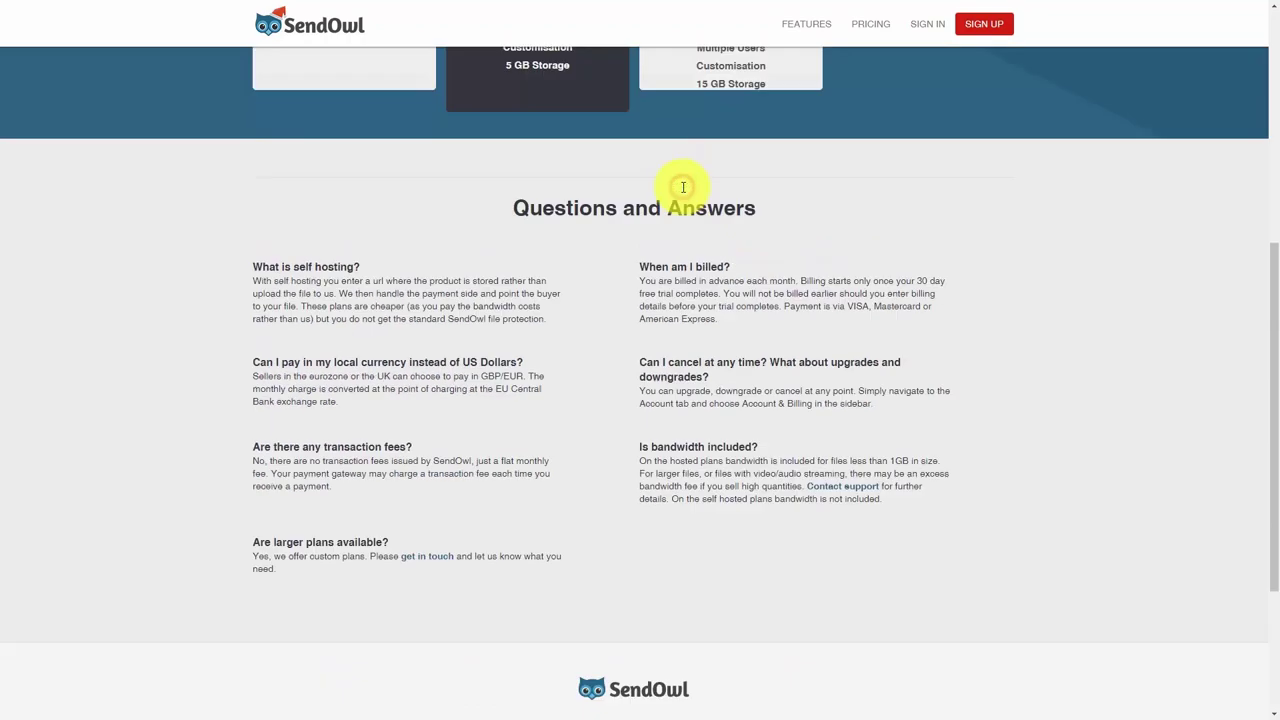
scroll(683, 187, up, 4)
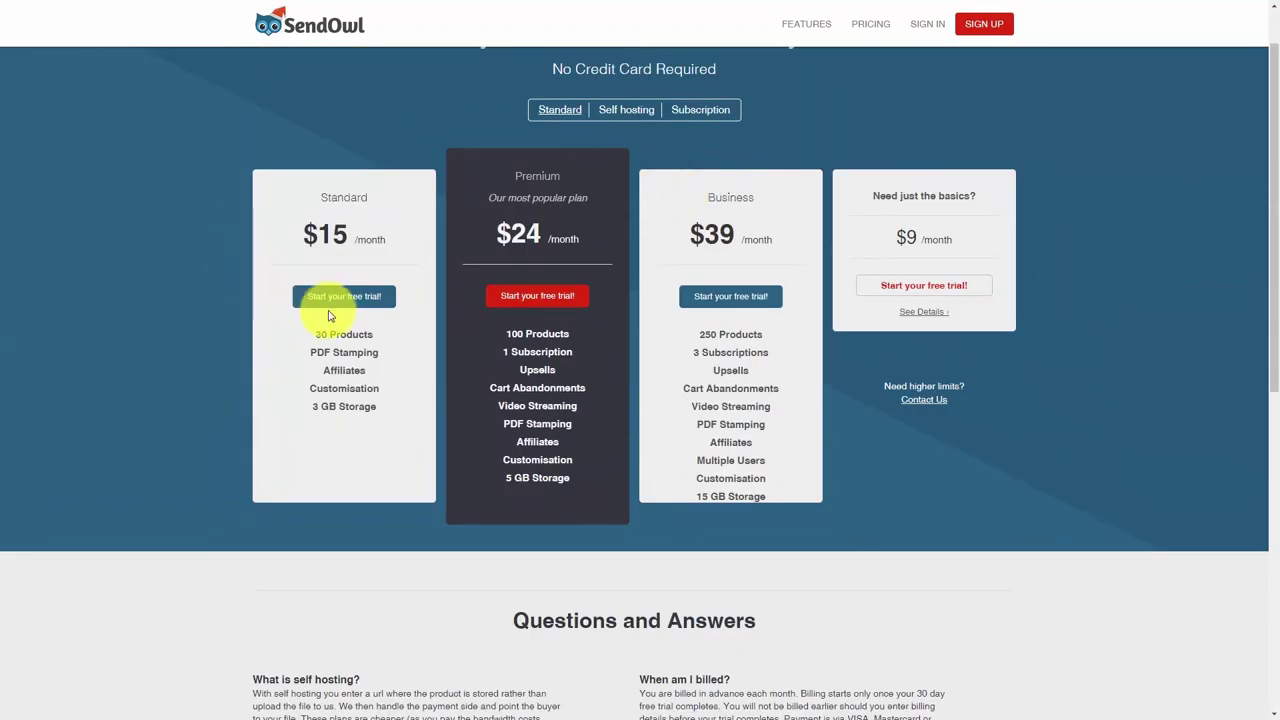
scroll(329, 316, up, 1)
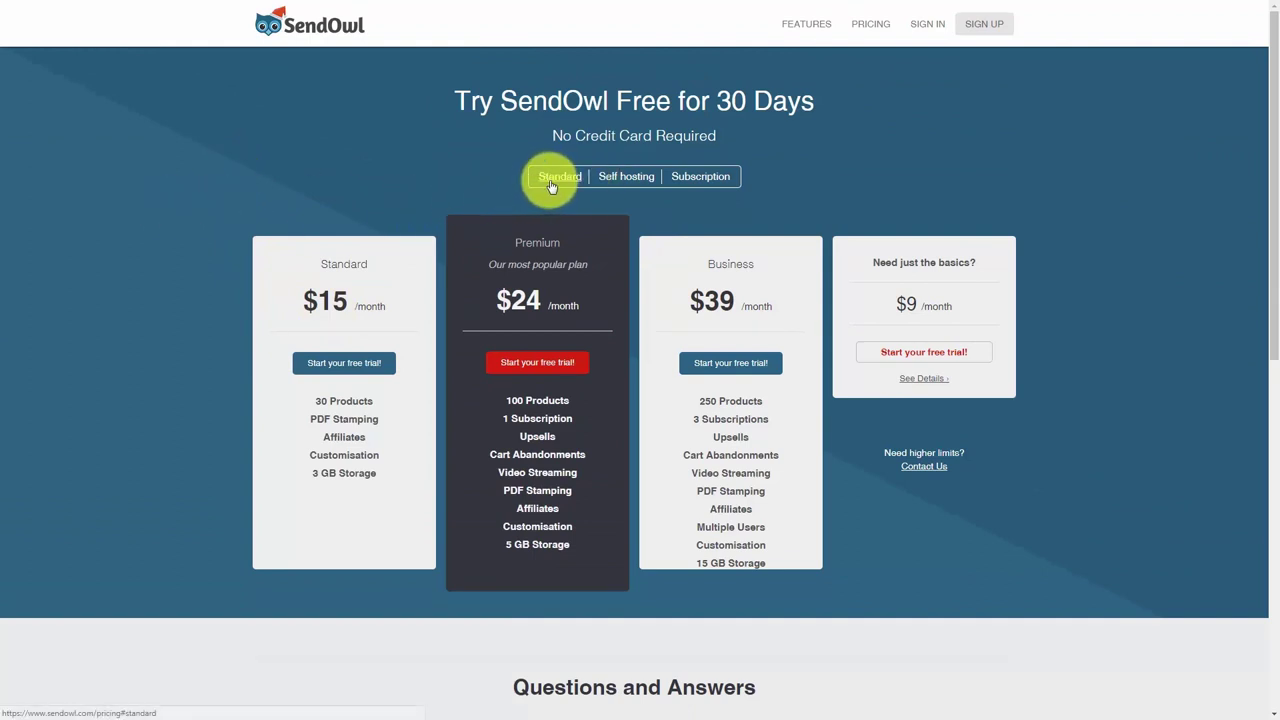
Compare SendOwl's Self hosting, Subscription and Standard pricing plans
click(621, 183)
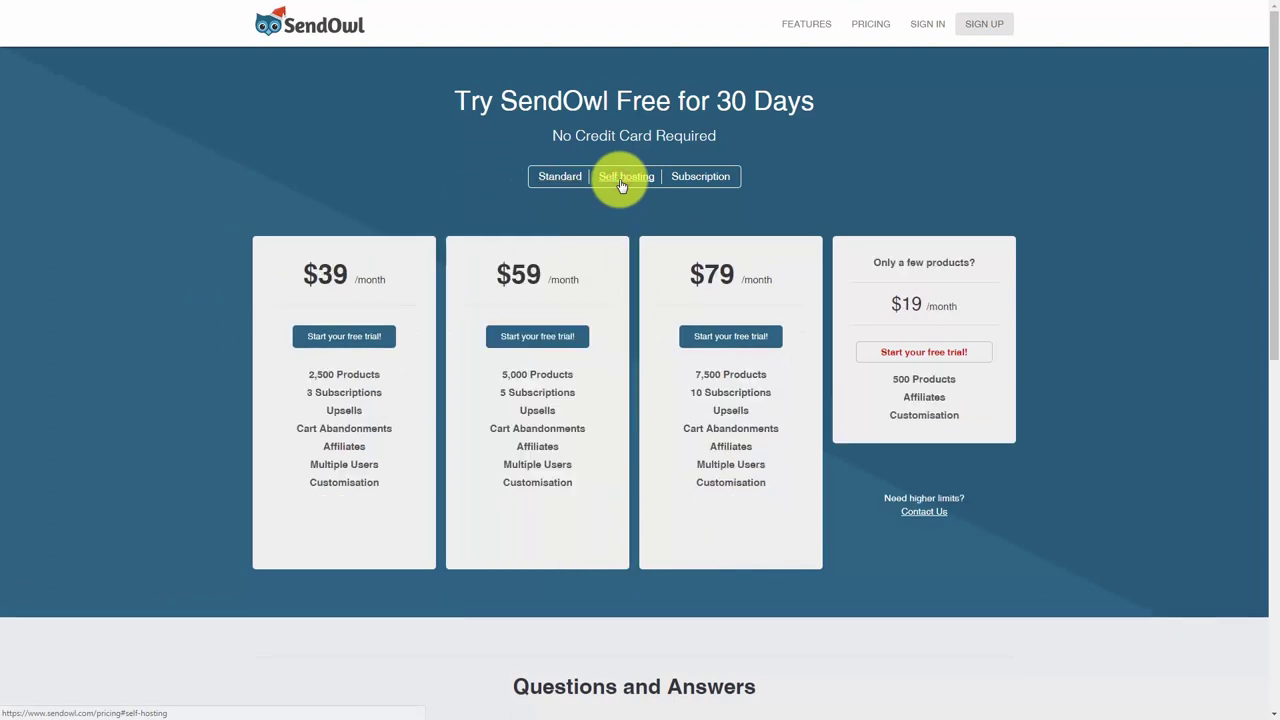
click(708, 178)
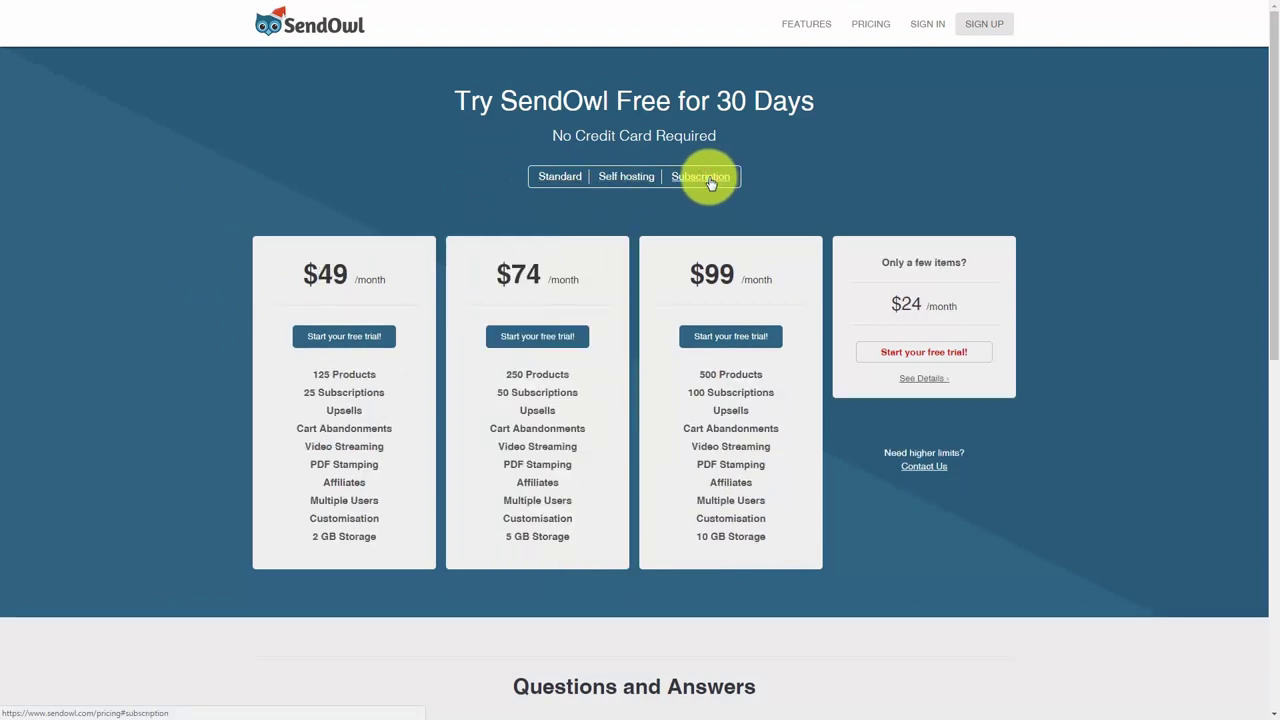
click(558, 178)
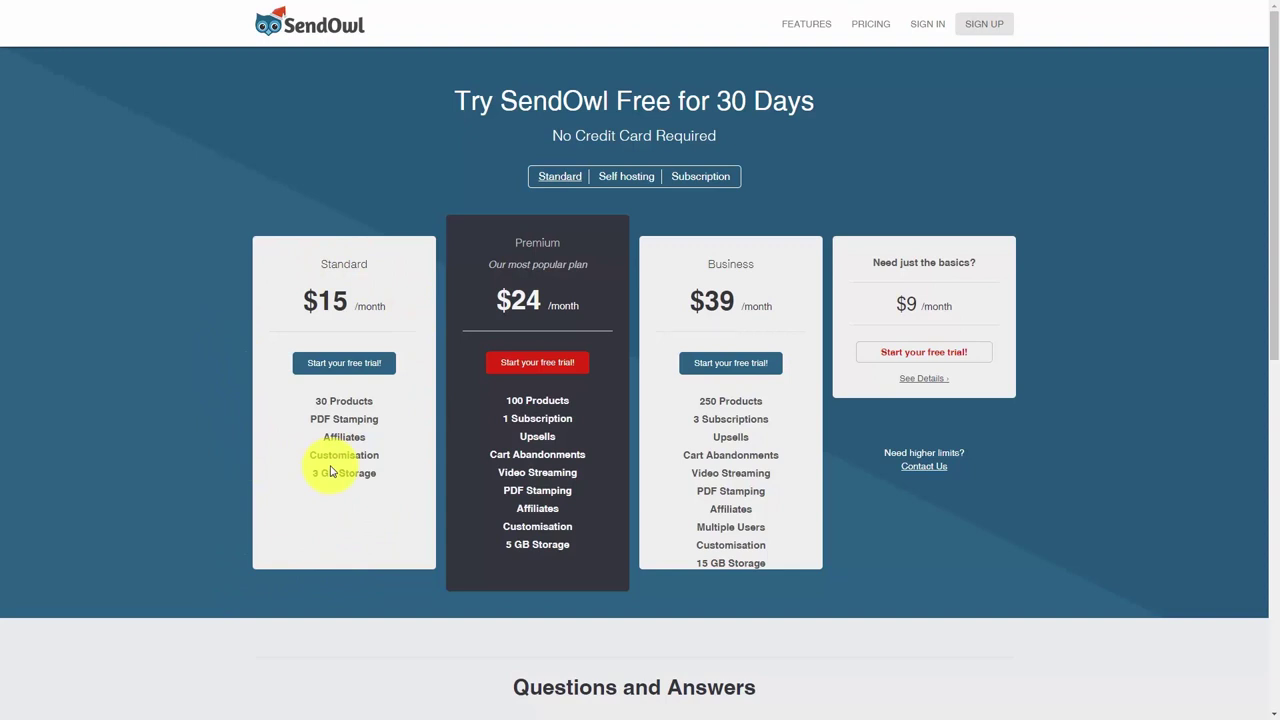
click(614, 179)
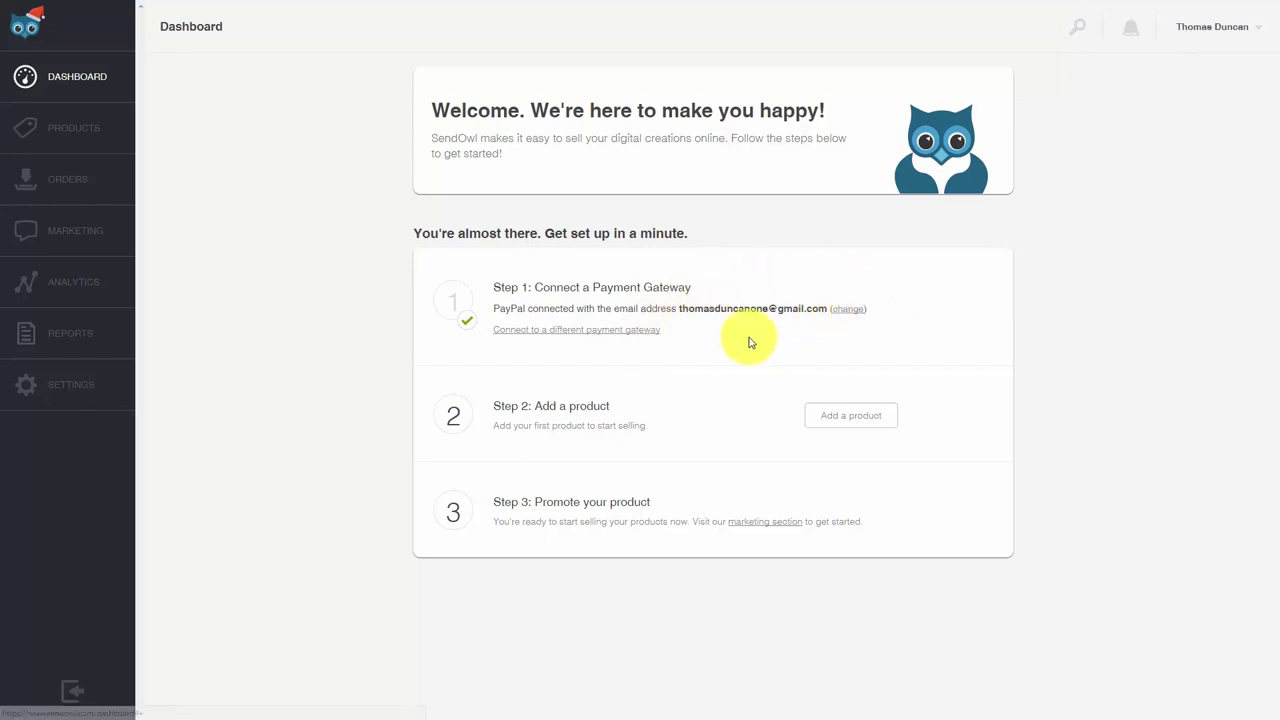
Check the PayPal email setting in the SendOwl dashboard without changing it, and start connecting a different payment gateway
click(845, 310)
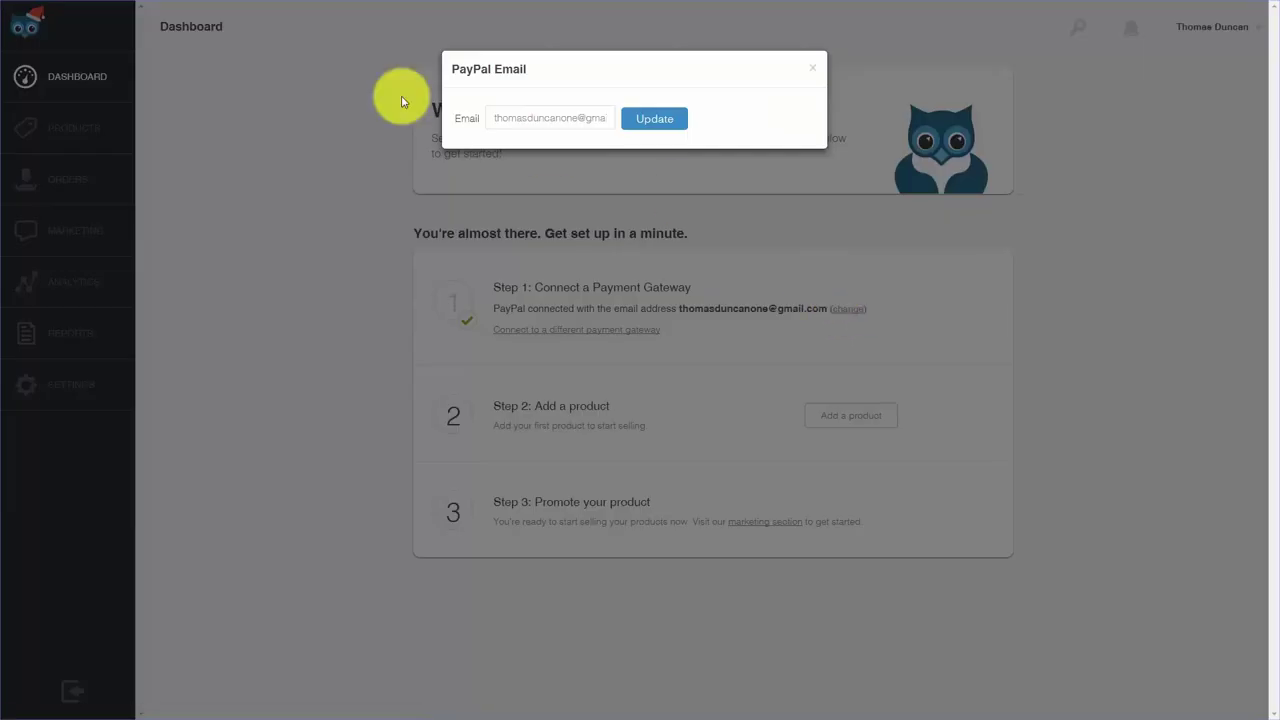
click(814, 73)
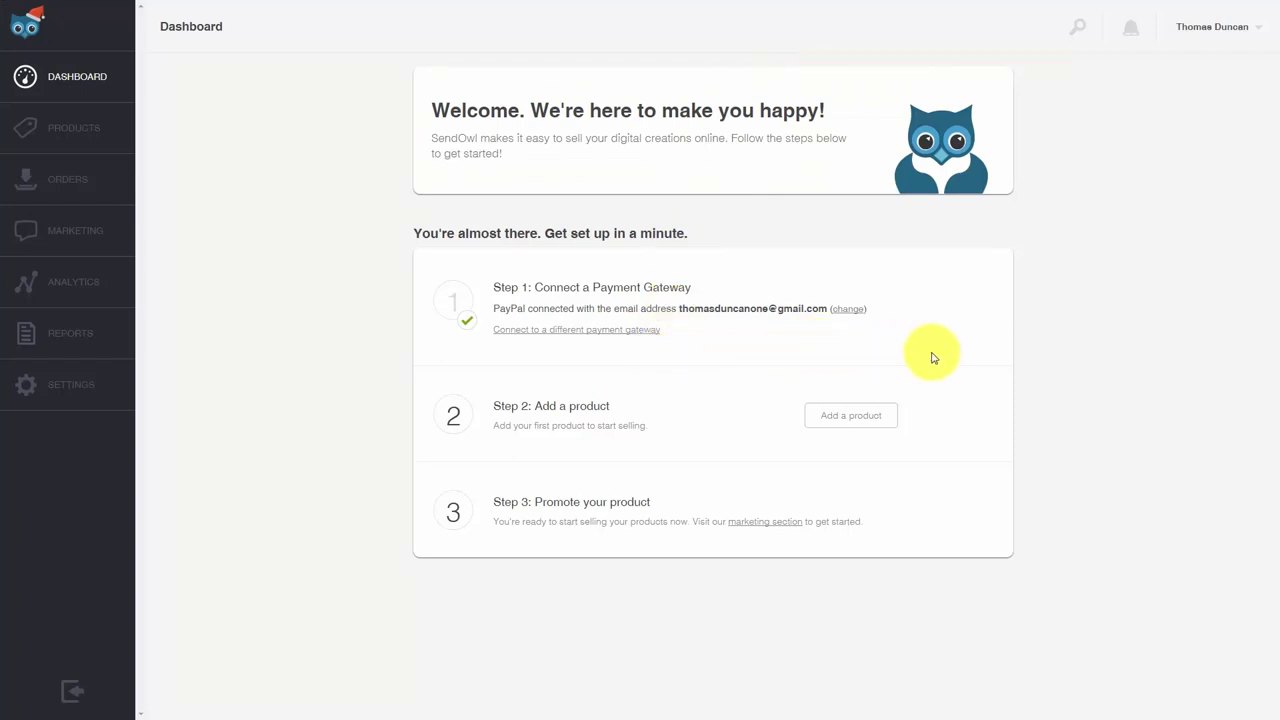
click(566, 333)
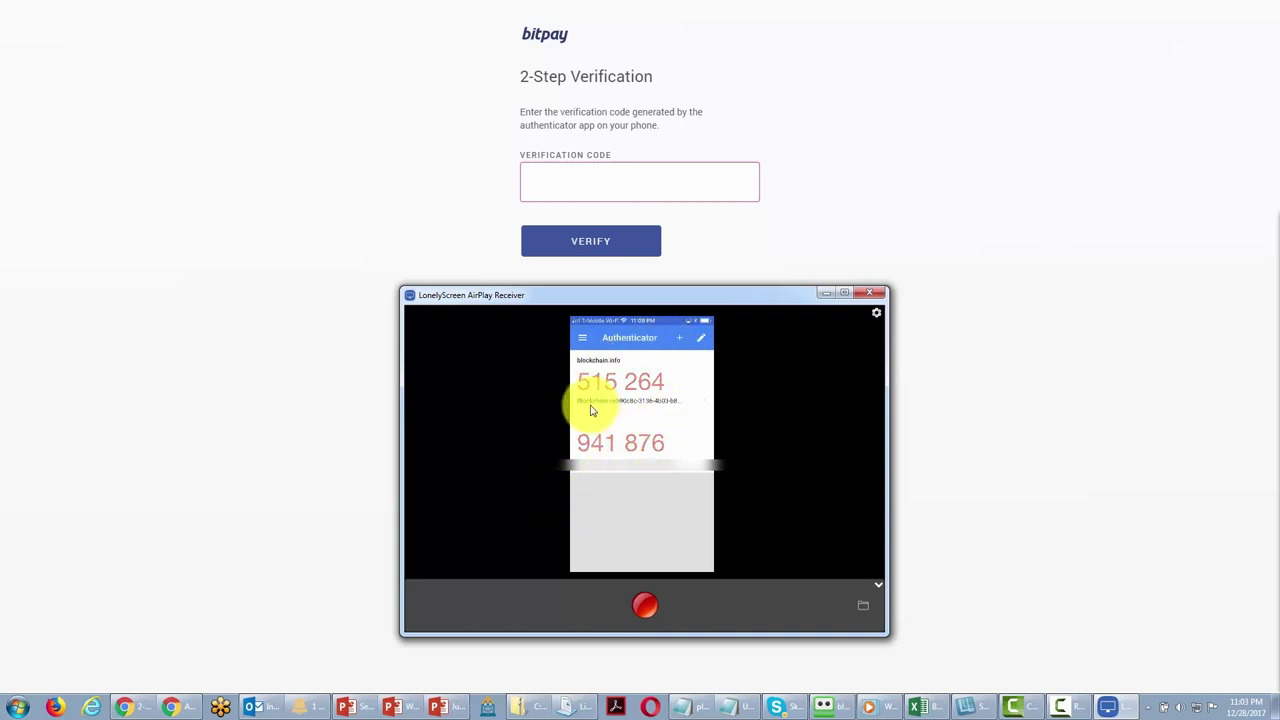
Pass BitPay's 2-step verification with the authenticator's verification code, and add a new API token labelled "Send Owl"
click(563, 178)
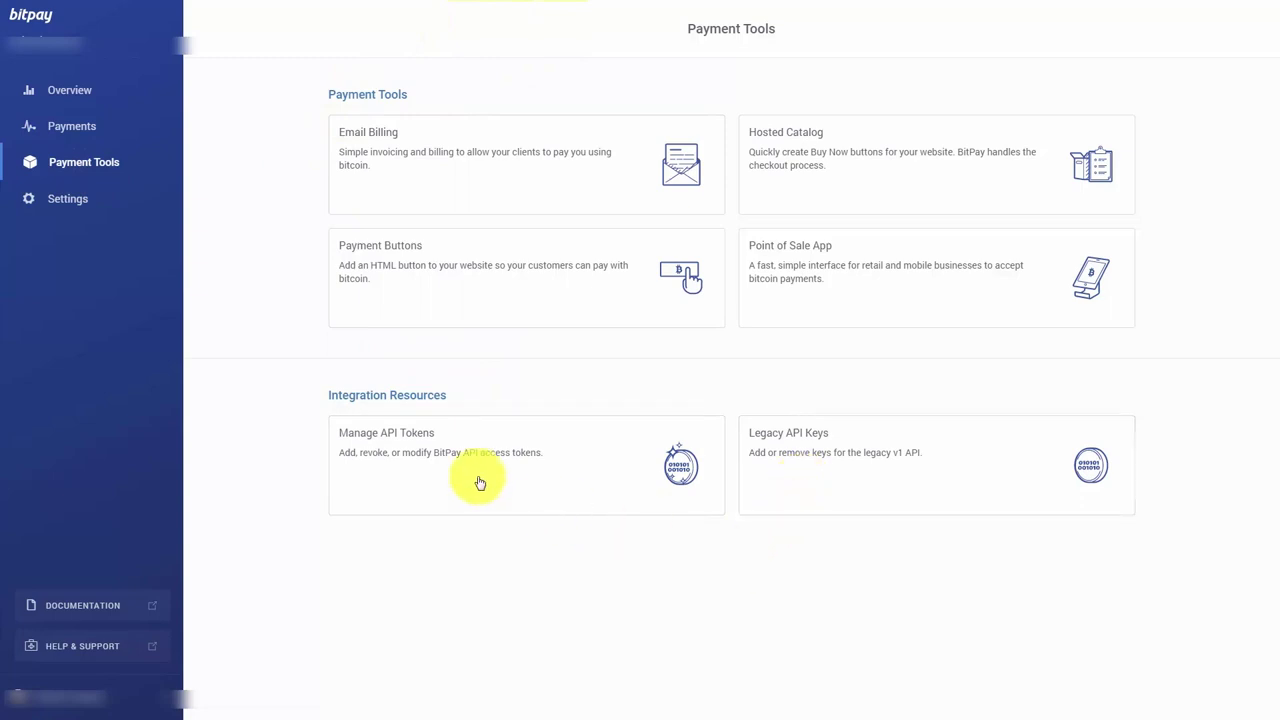
click(407, 437)
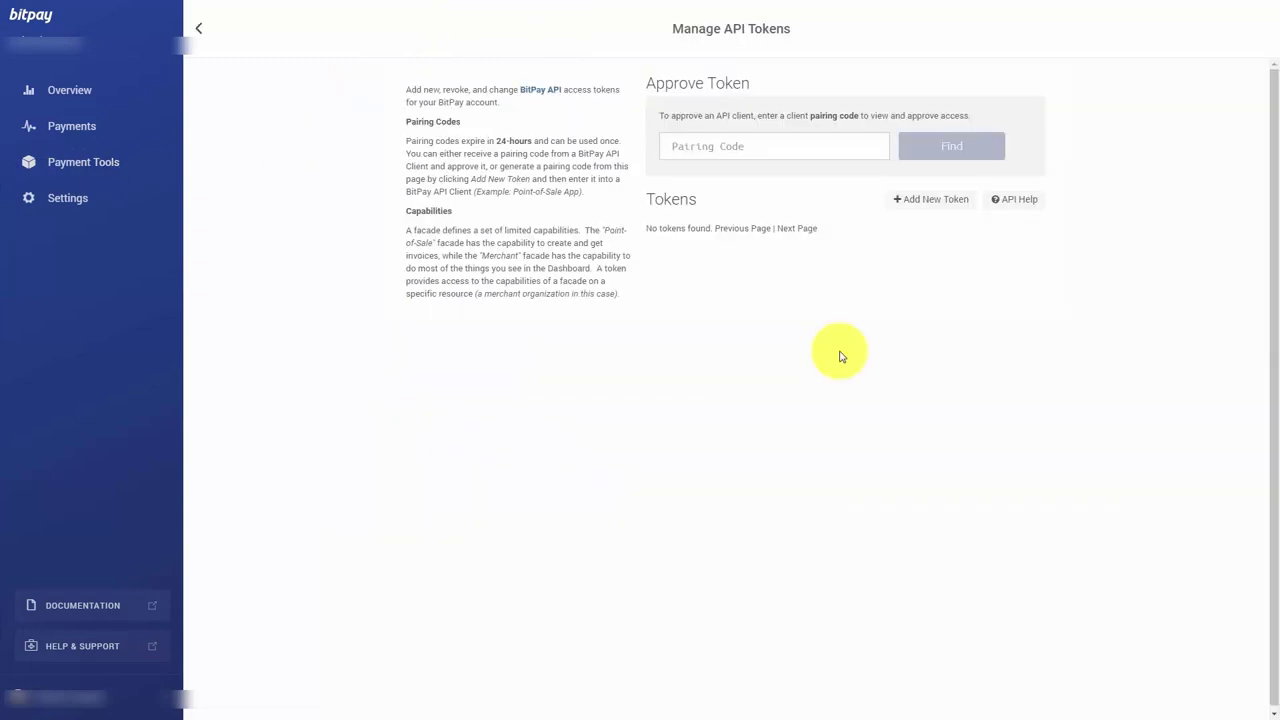
click(897, 205)
click(799, 122)
text(Send Ow)
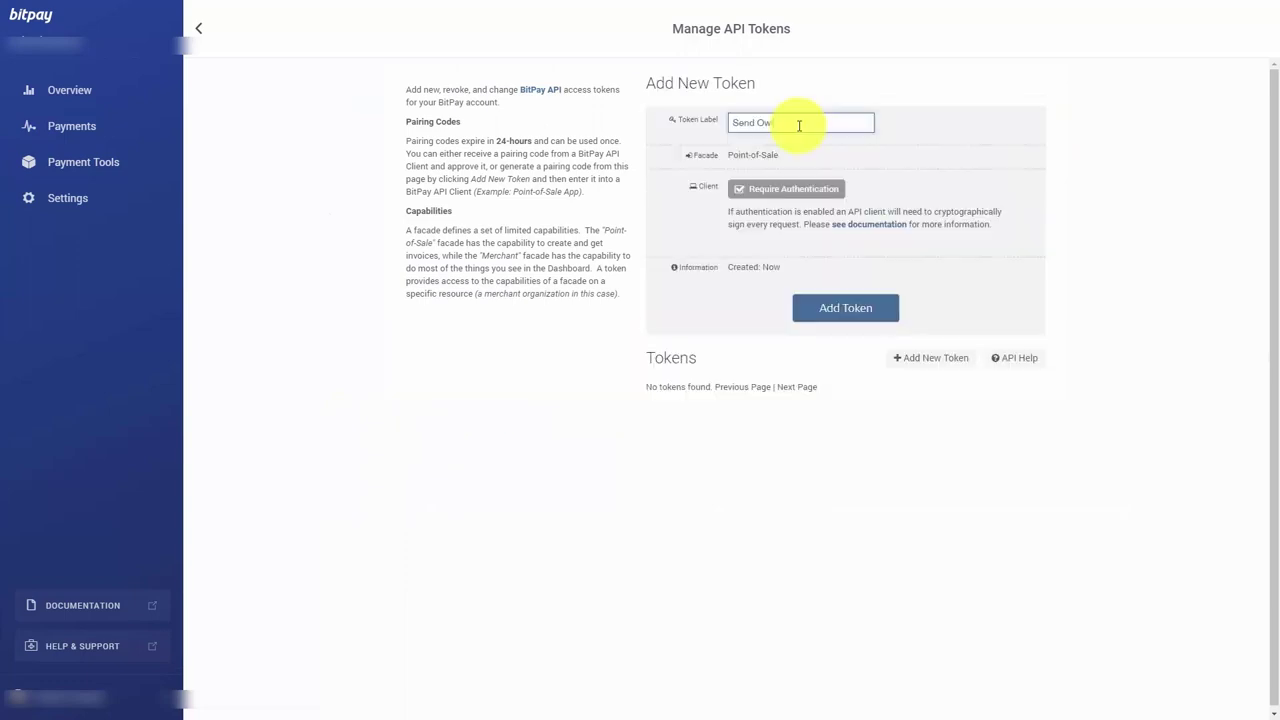
text(l)
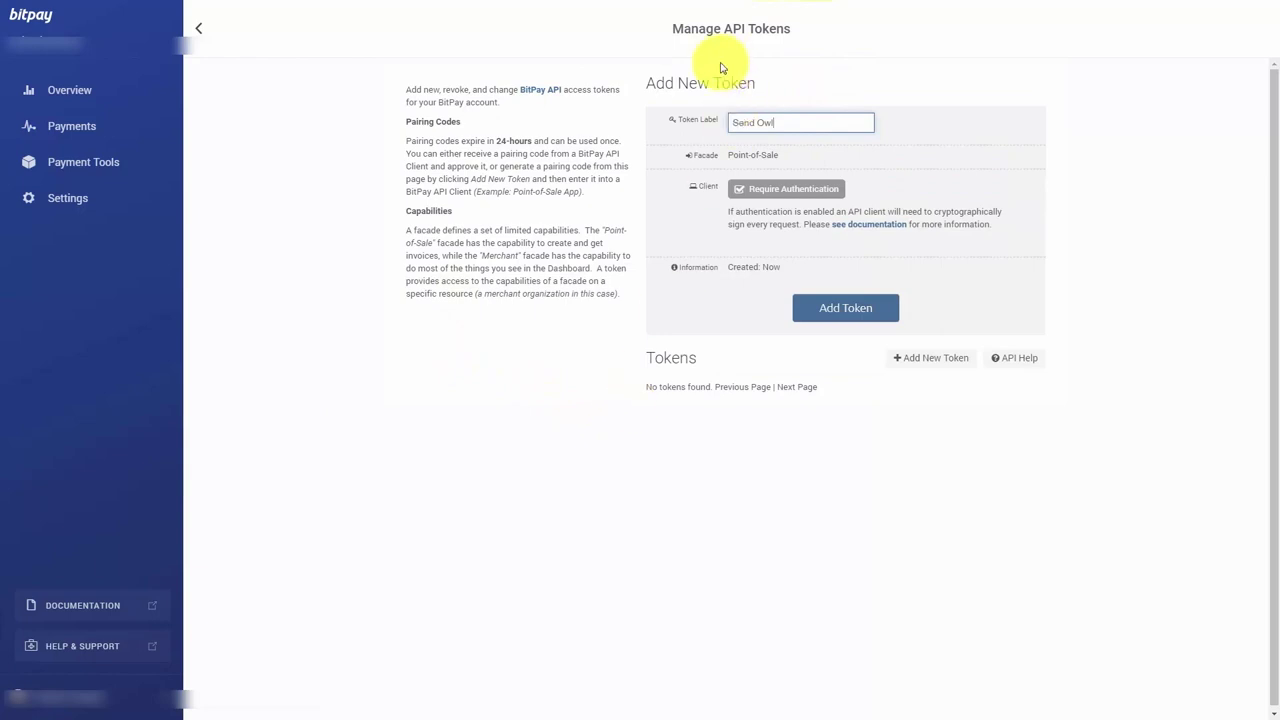
click(826, 314)
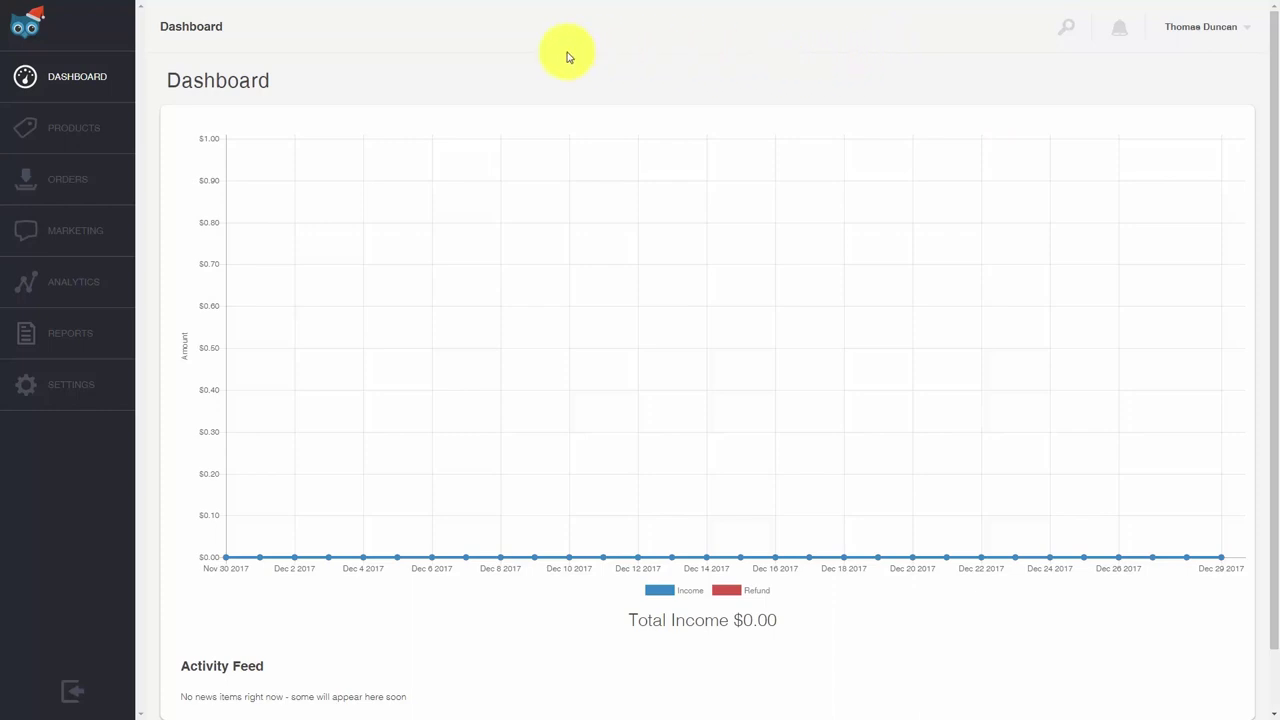
click(80, 134)
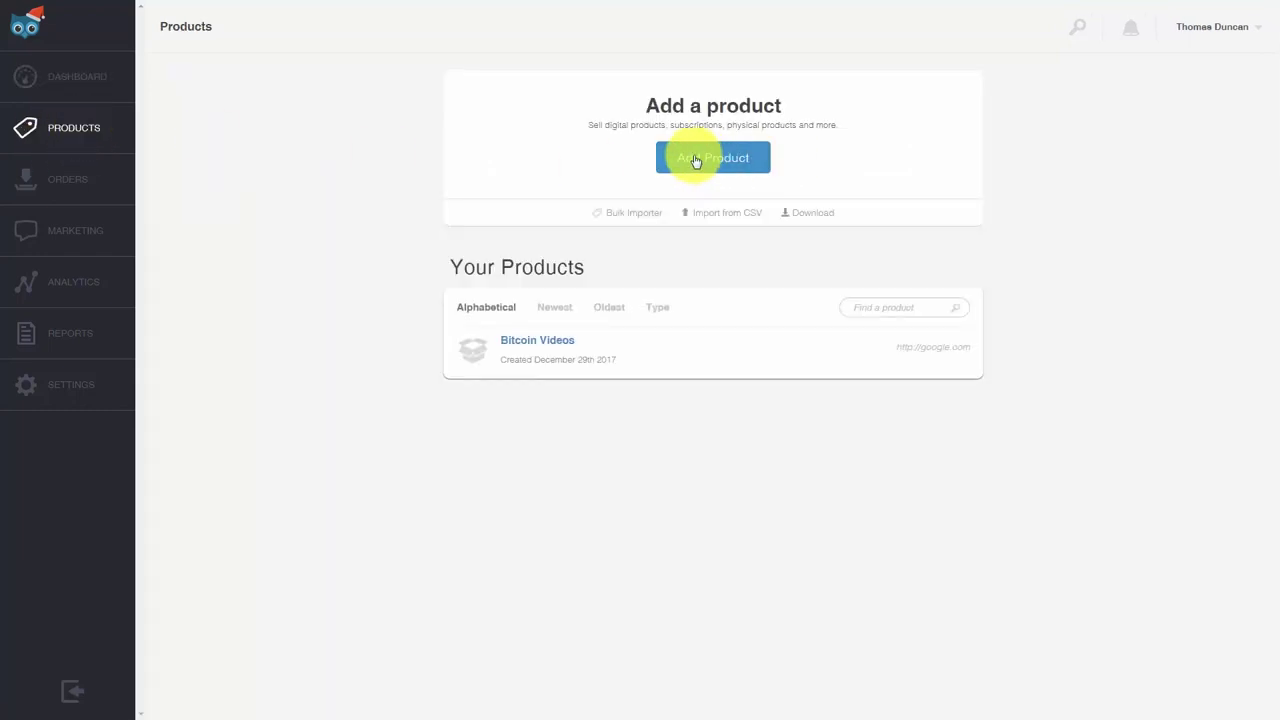
click(695, 160)
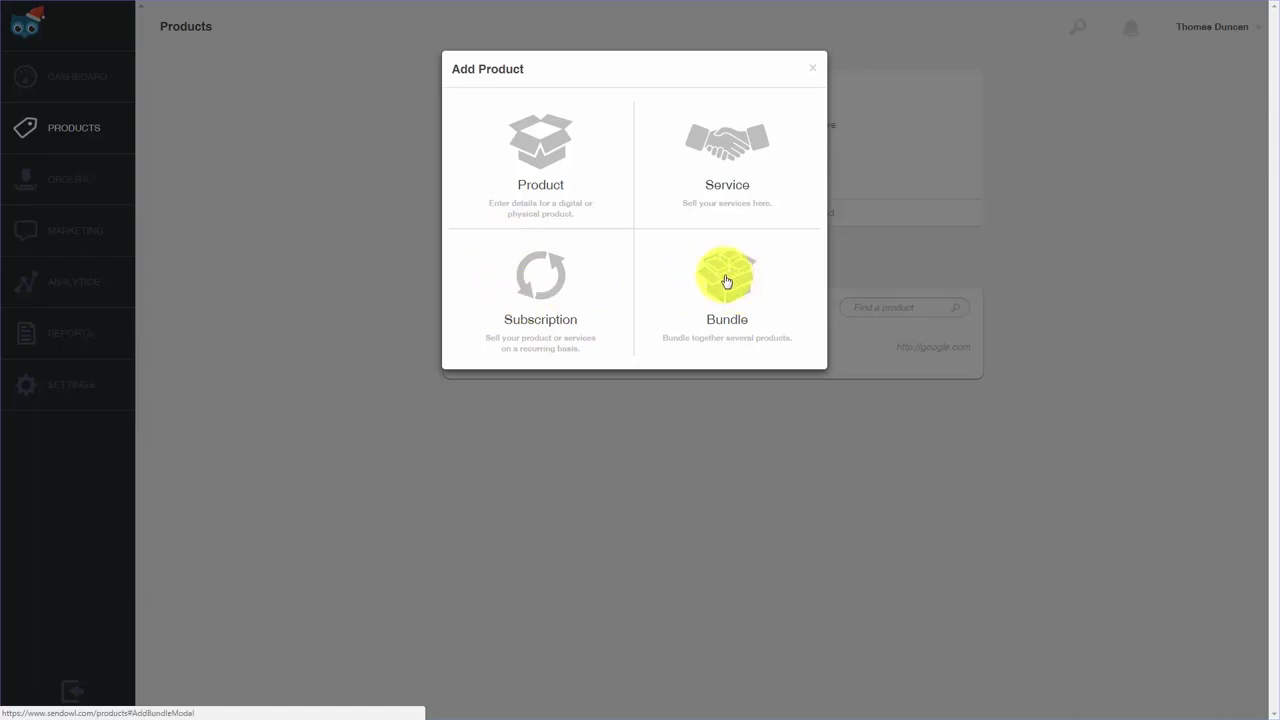
click(537, 149)
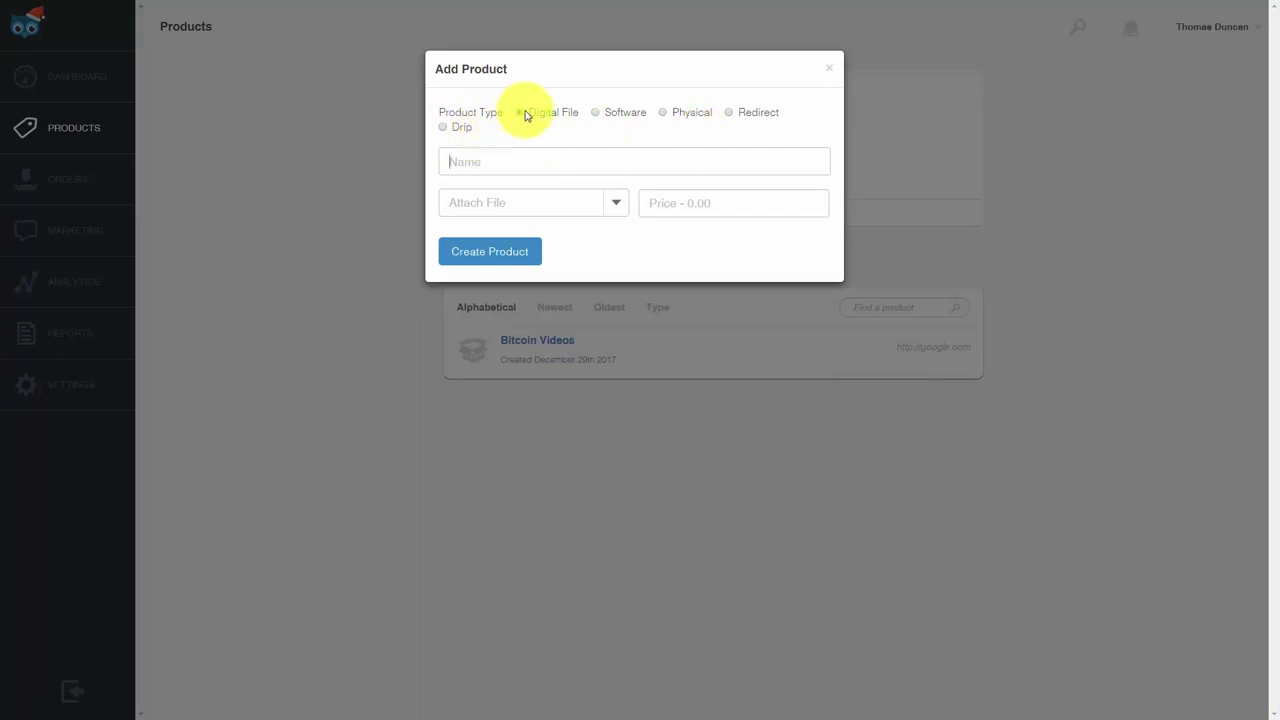
click(597, 113)
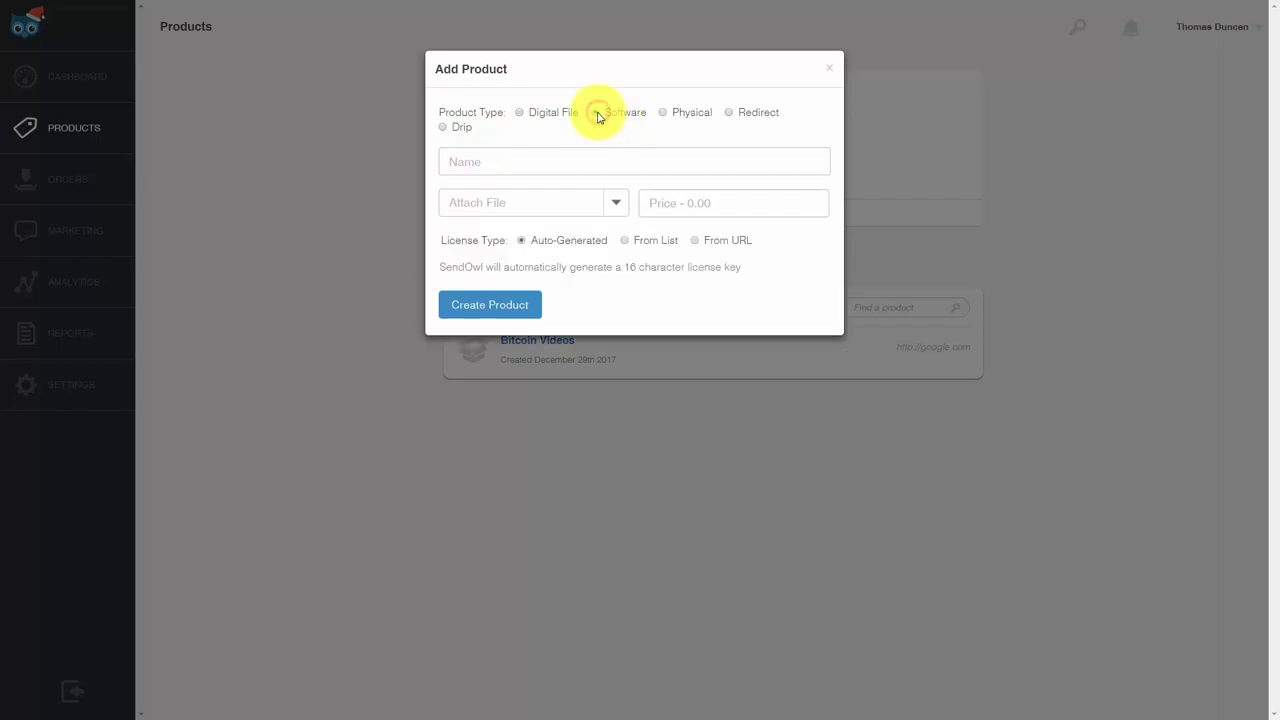
click(663, 113)
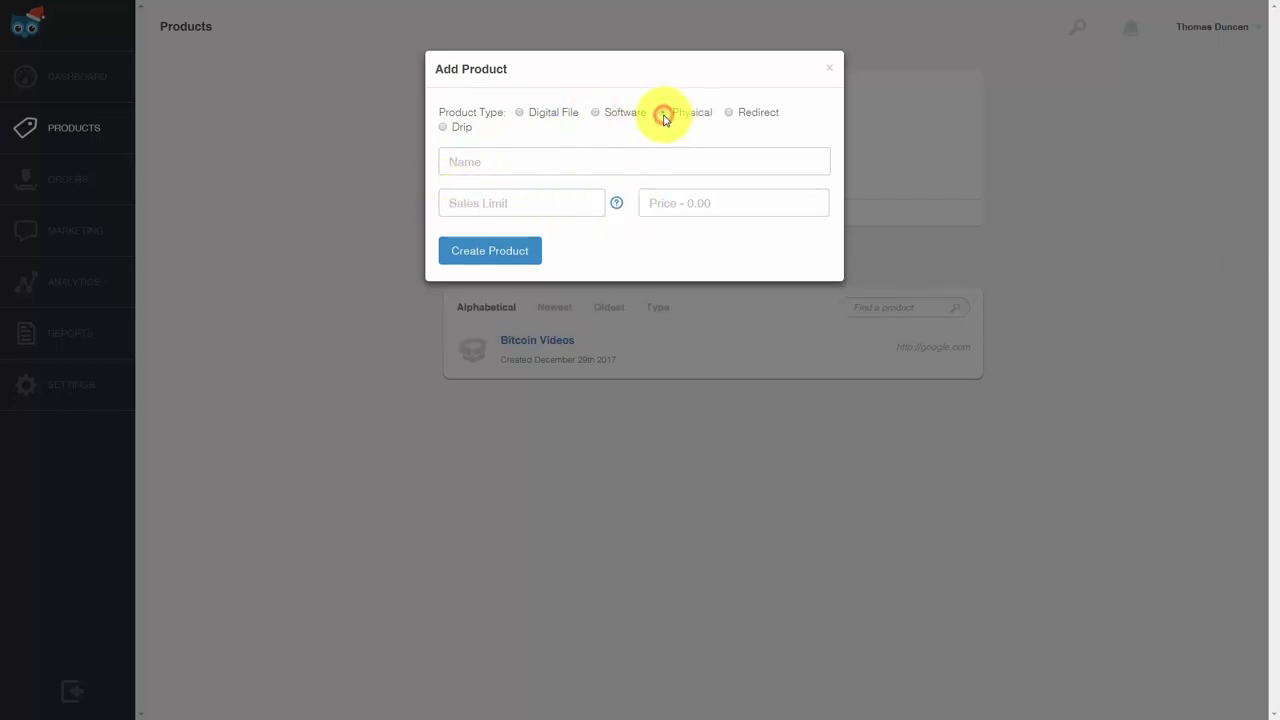
click(729, 113)
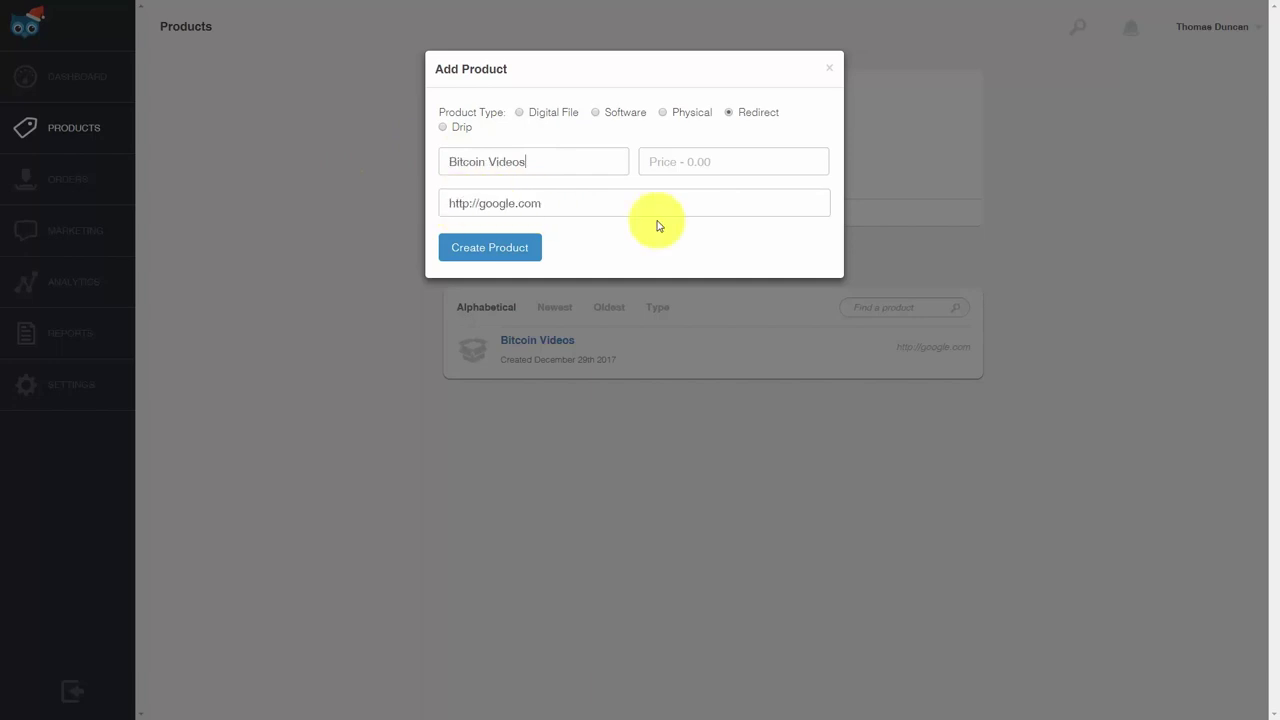
click(667, 160)
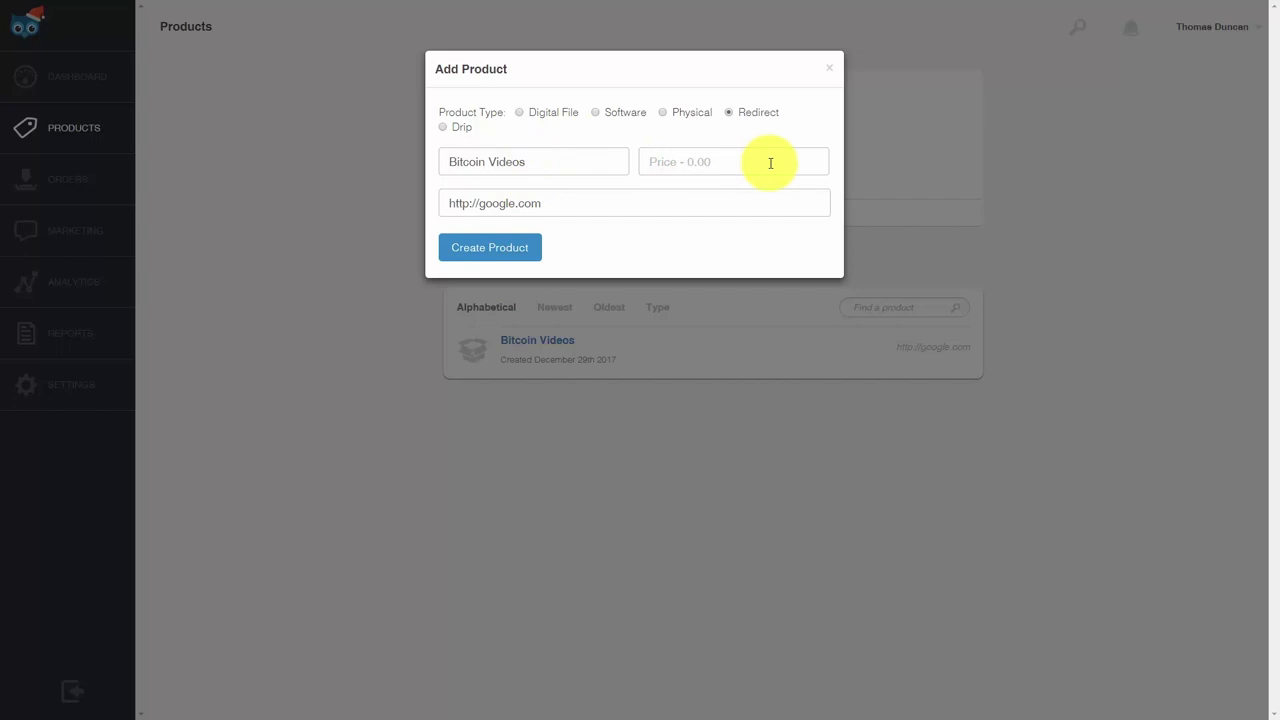
text(17)
click(488, 258)
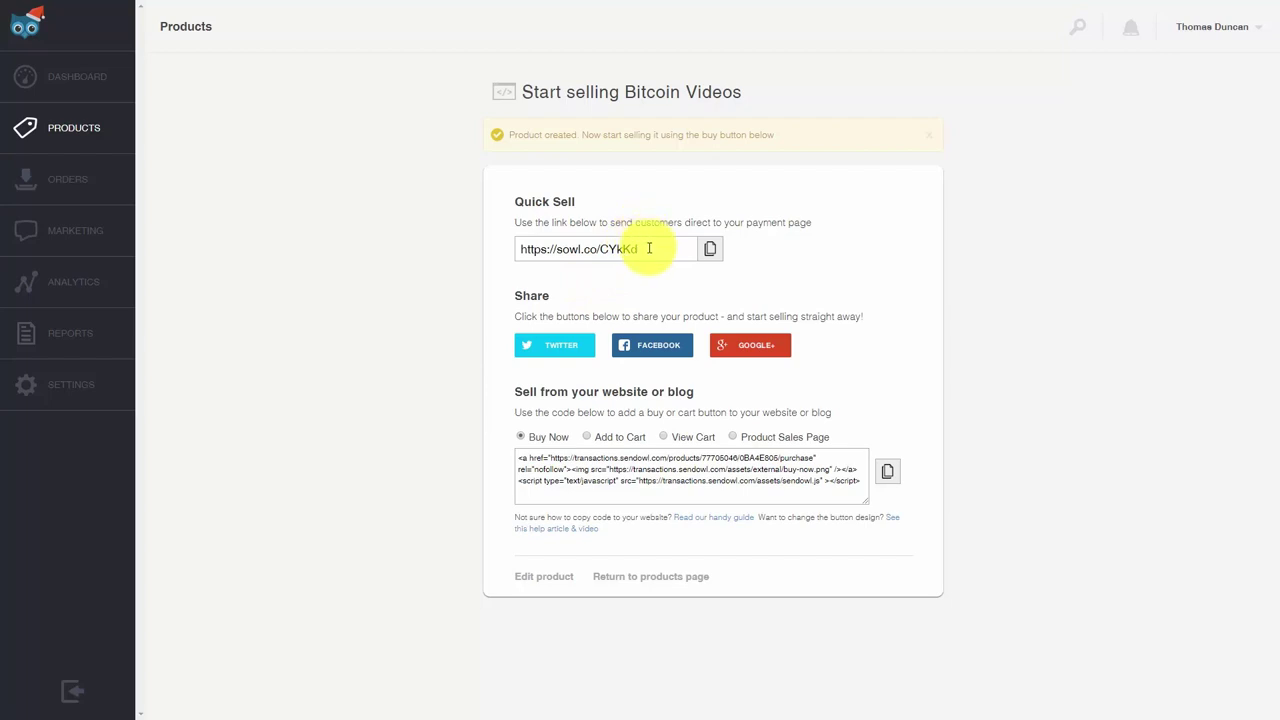
Copy the whole Buy Now button code for selling the Bitcoin Videos product from a website or blog
drag(649, 248, 516, 249)
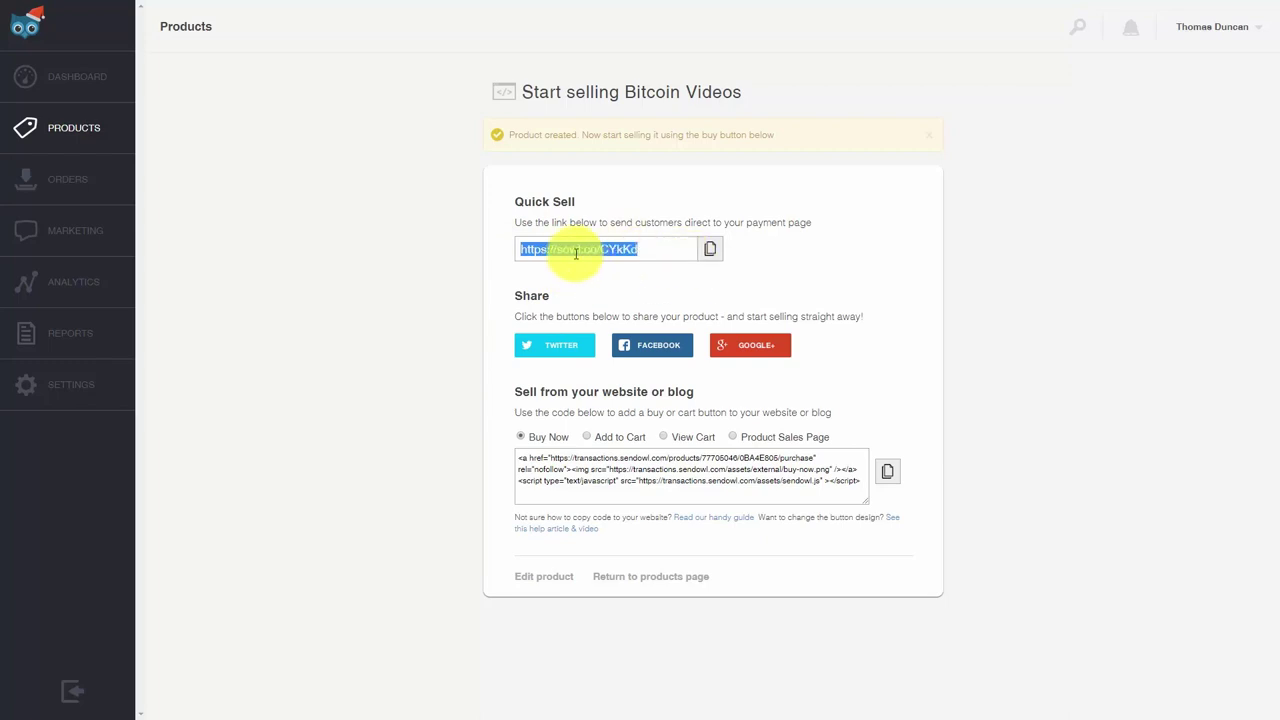
click(518, 460)
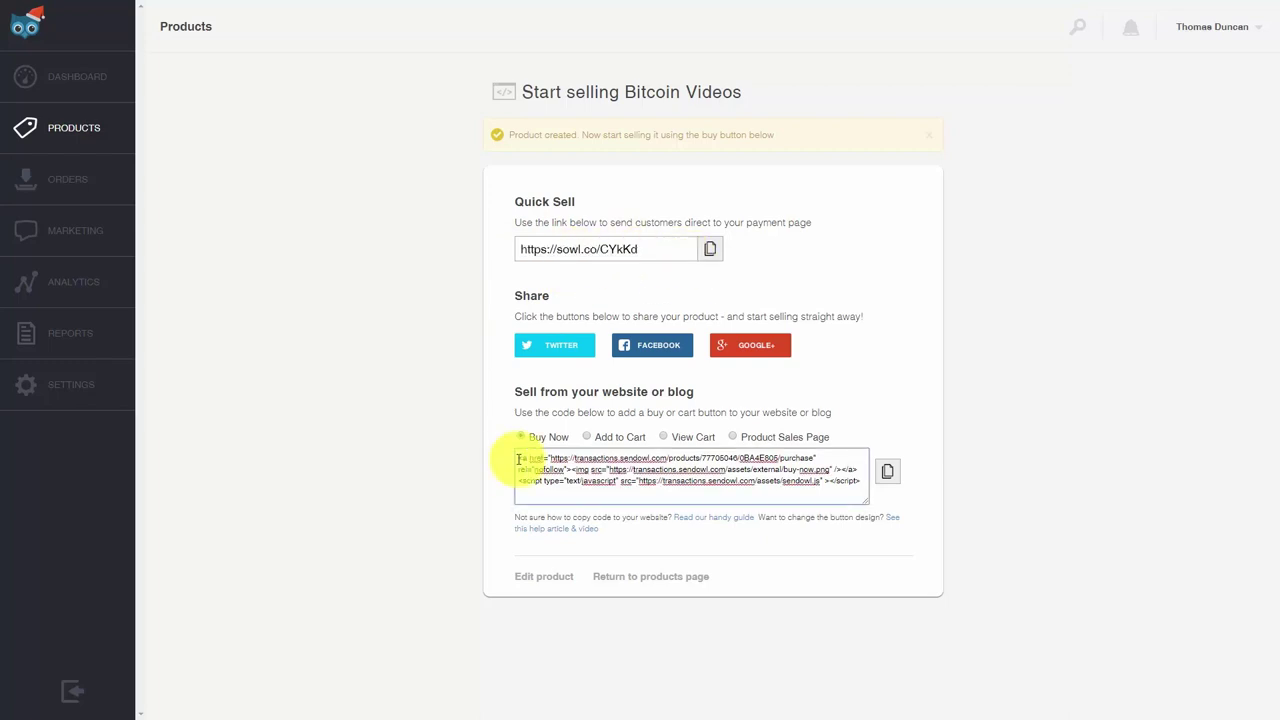
drag(518, 460, 909, 486)
right_click(725, 474)
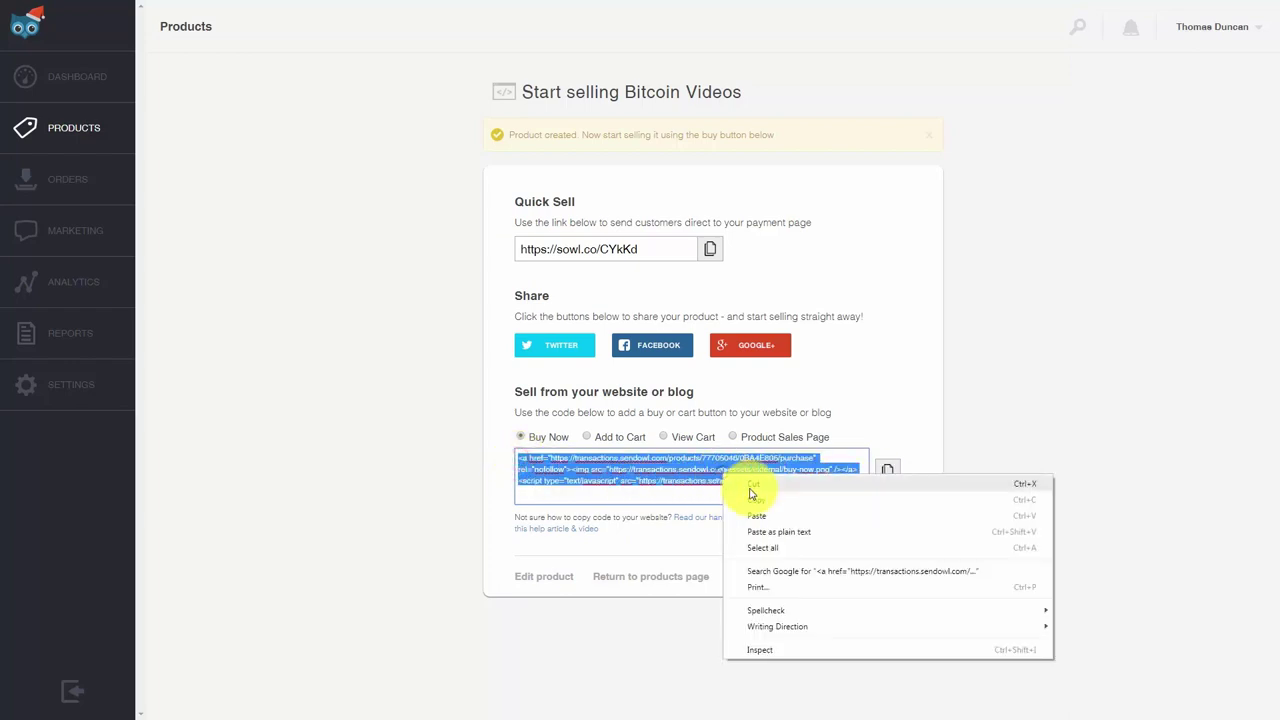
click(775, 499)
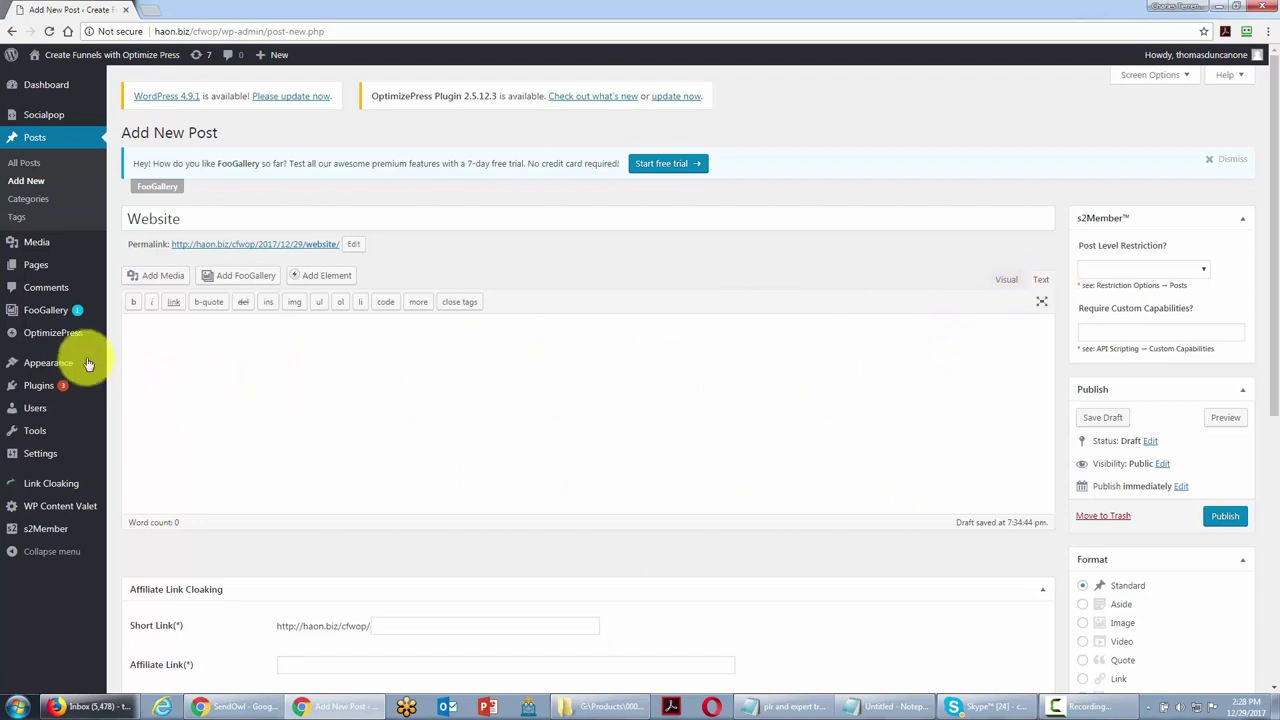
Switch to WordPress, put the Buy Now code between center tags in the "Website" post's text, and publish the post
click(180, 328)
key(ctrl+v)
key(ctrl+v)
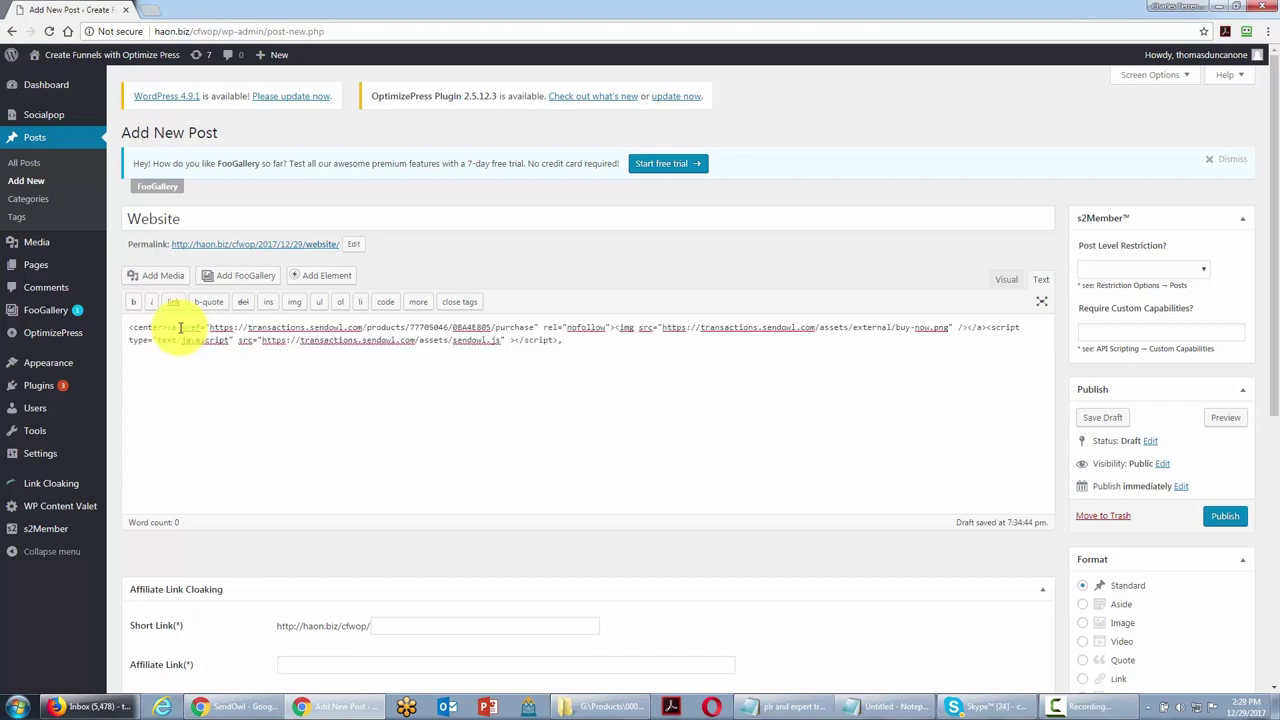
key(ctrl+v)
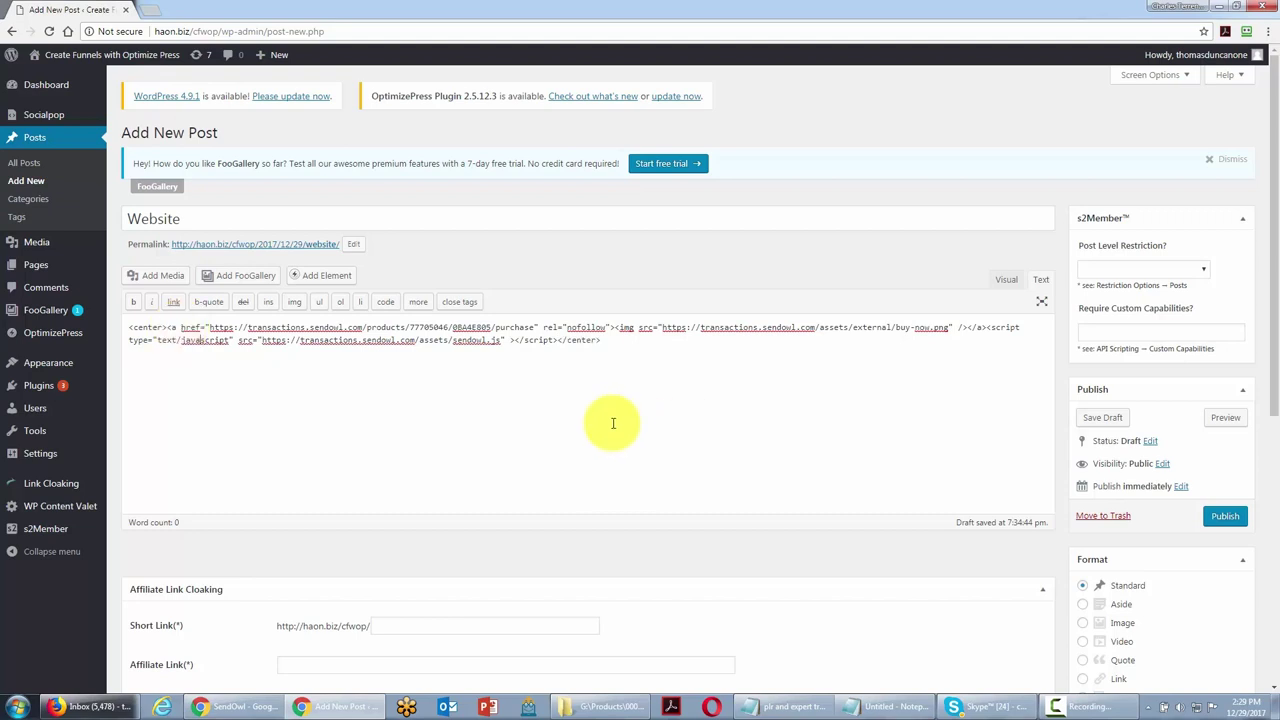
click(1224, 516)
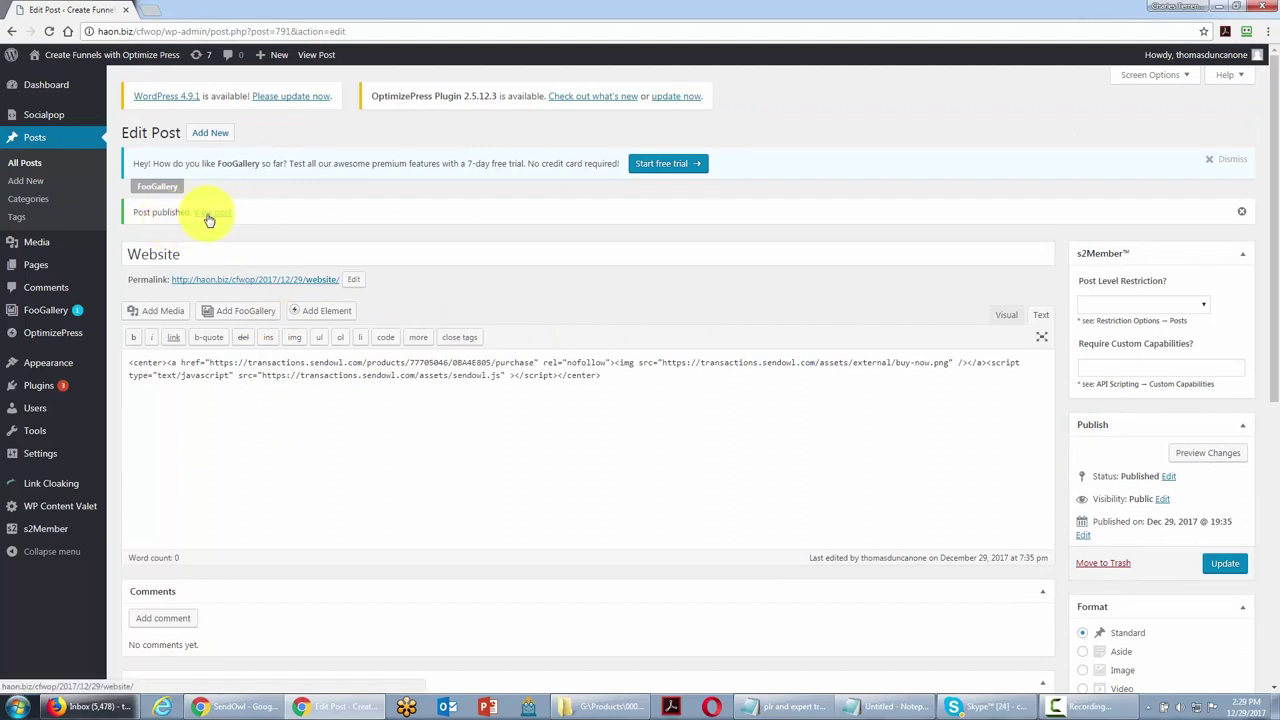
View the published post and test its Buy Now checkout with Bitcoin as the payment method
click(210, 213)
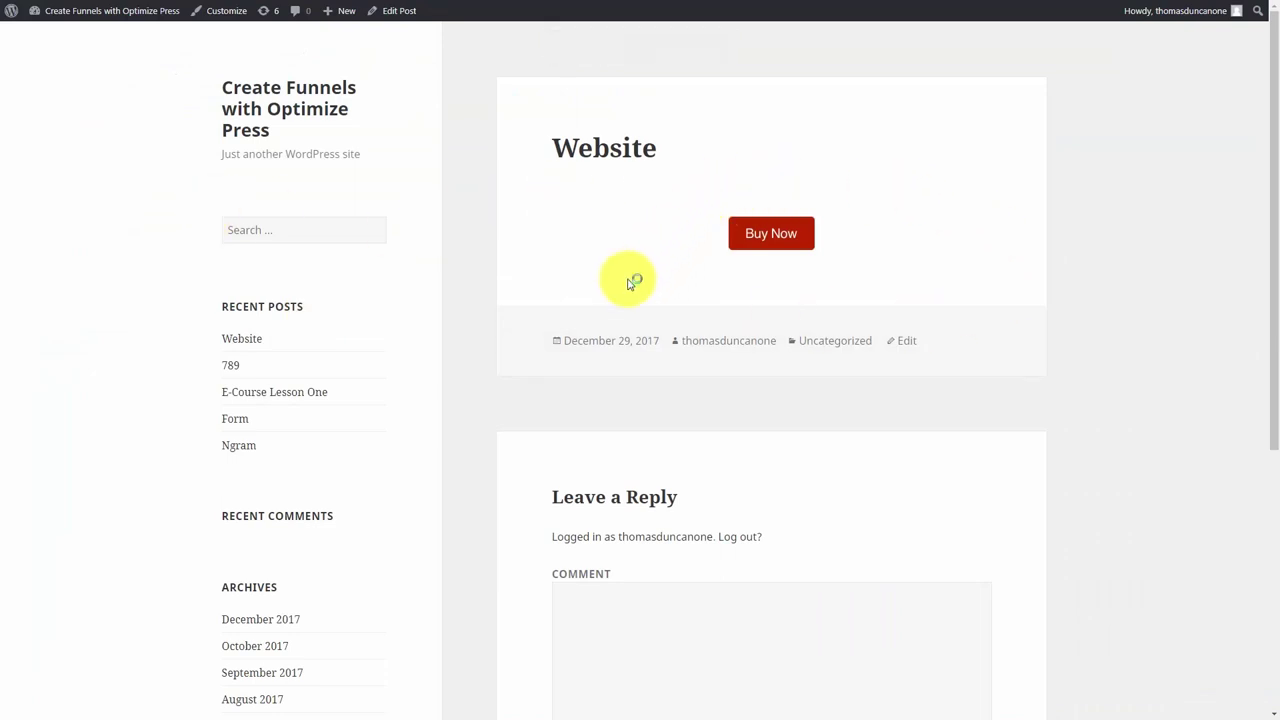
click(753, 241)
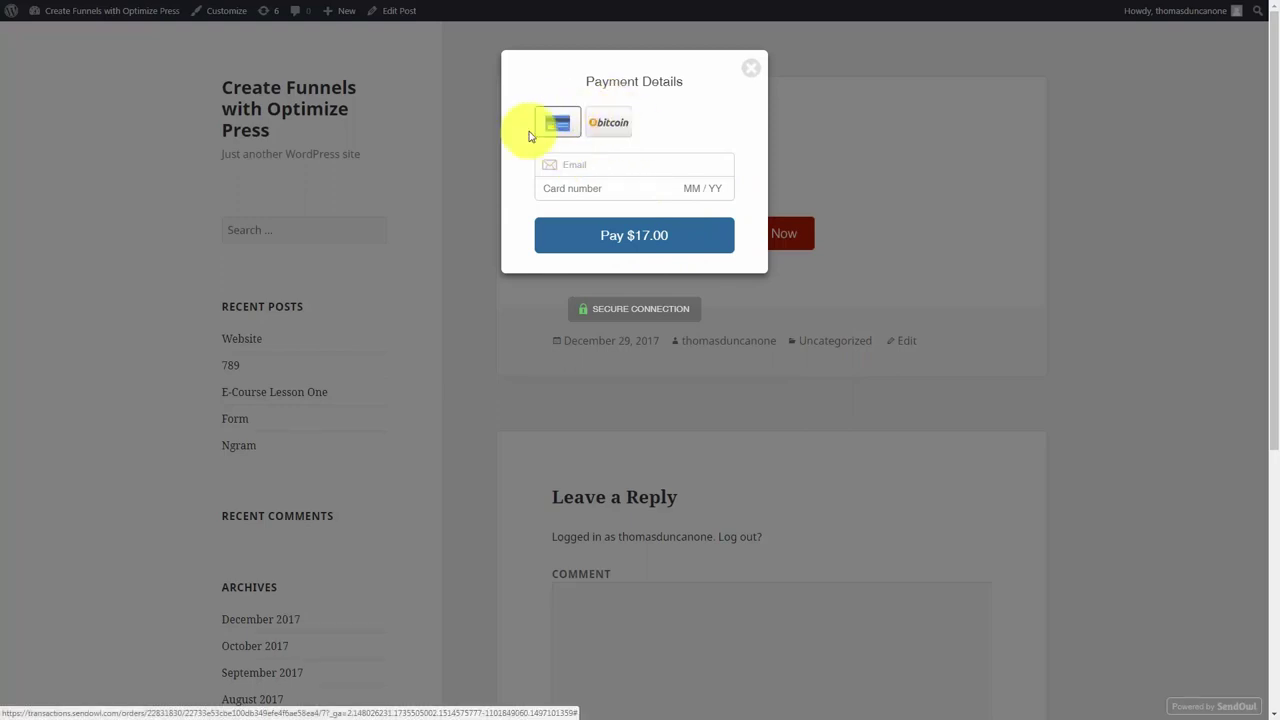
click(611, 125)
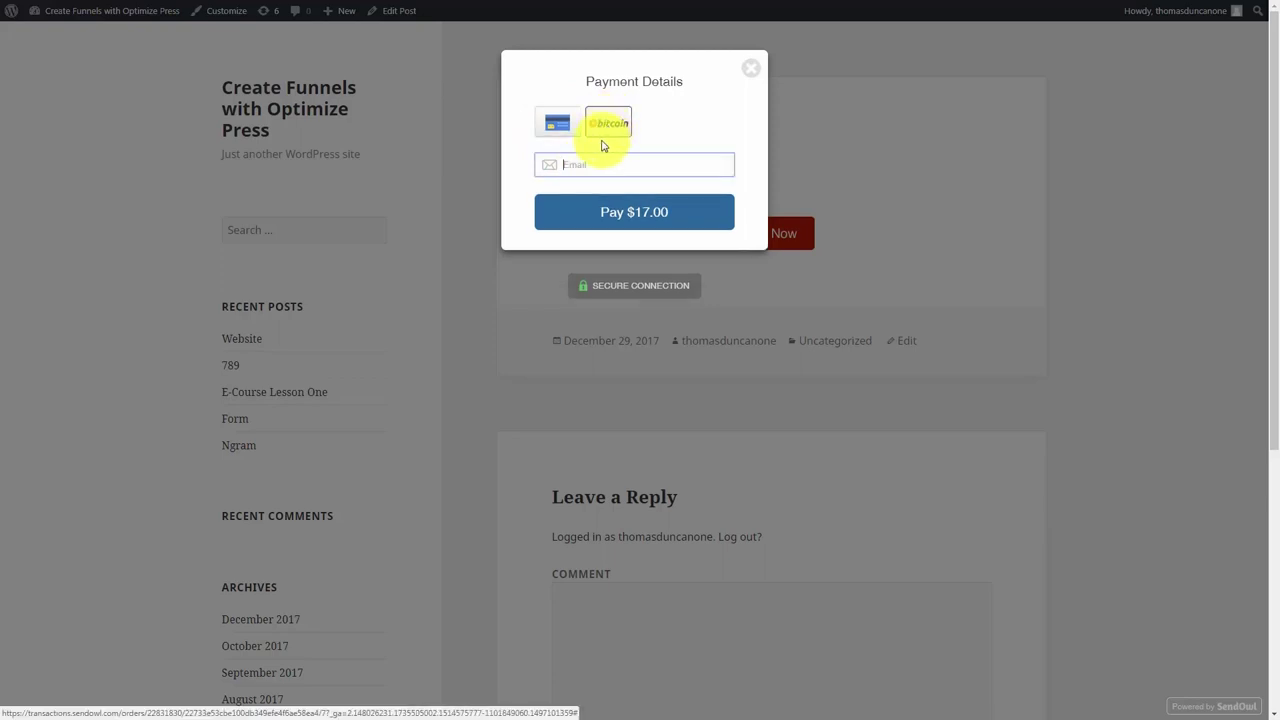
click(645, 212)
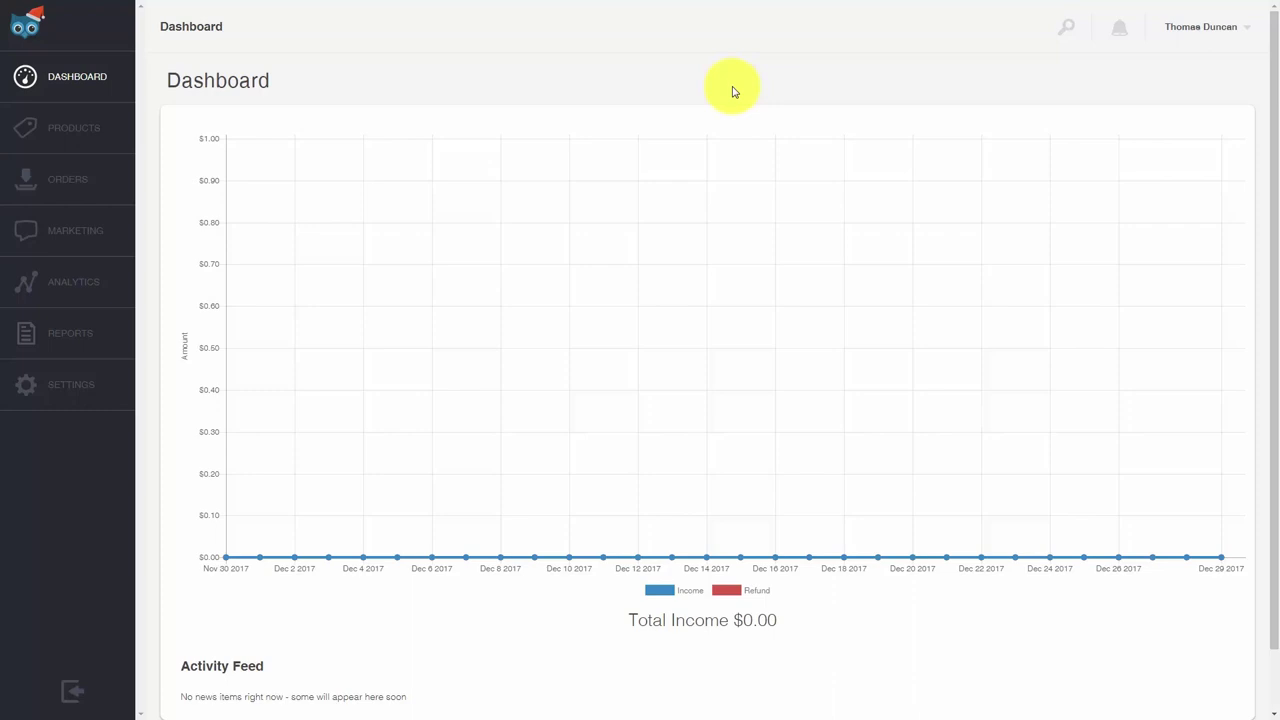
Connect SendOwl's mailing list to GetResponse with the API key copied from GetResponse and the campaign googlehangoutsforme
click(78, 234)
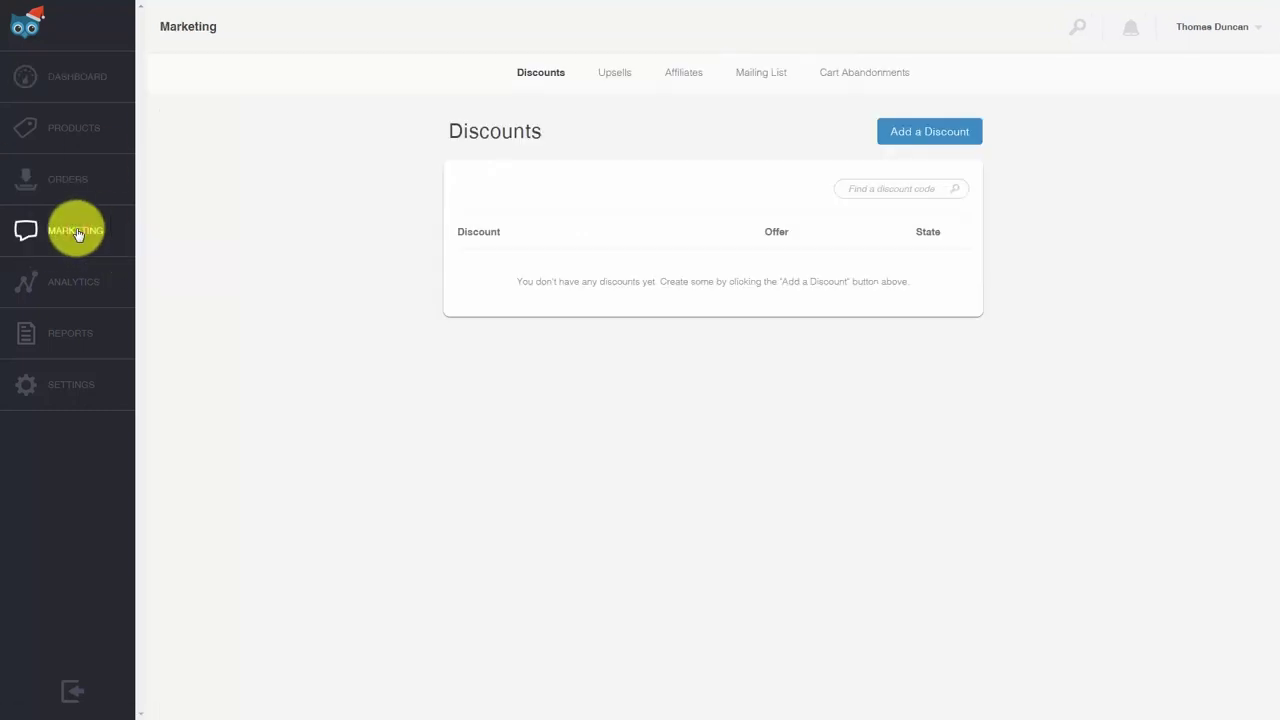
click(745, 75)
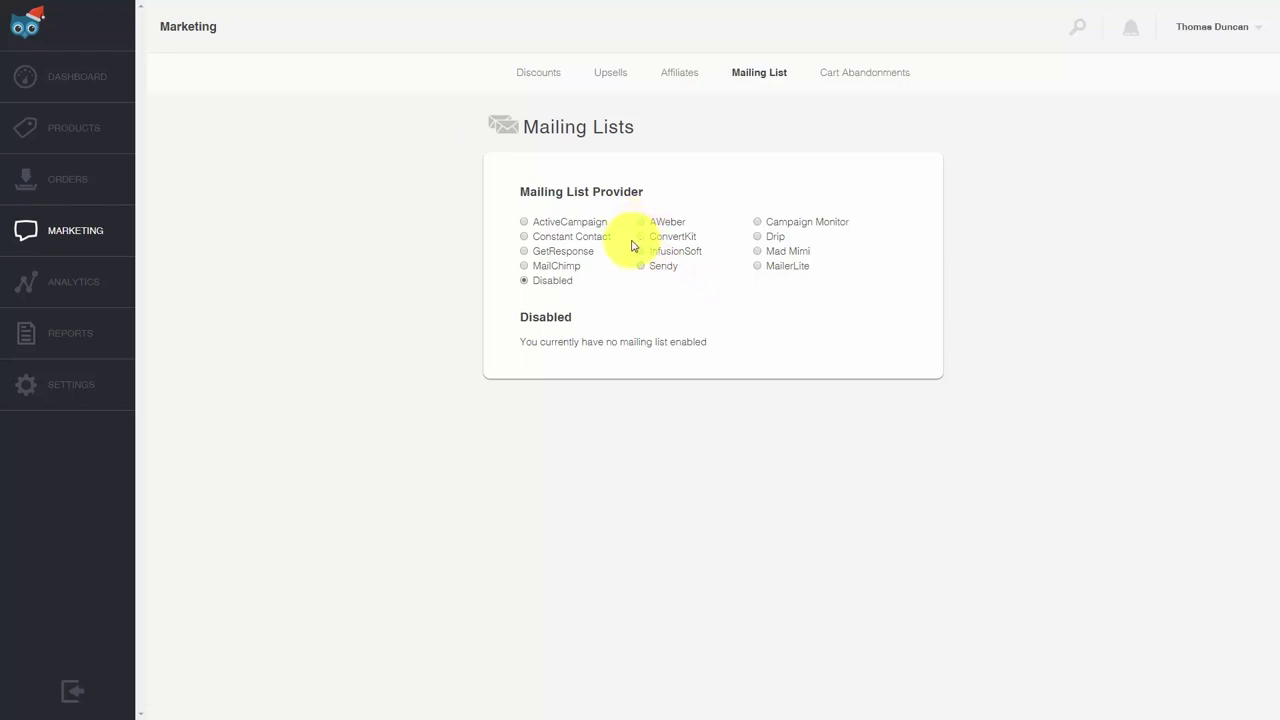
click(528, 251)
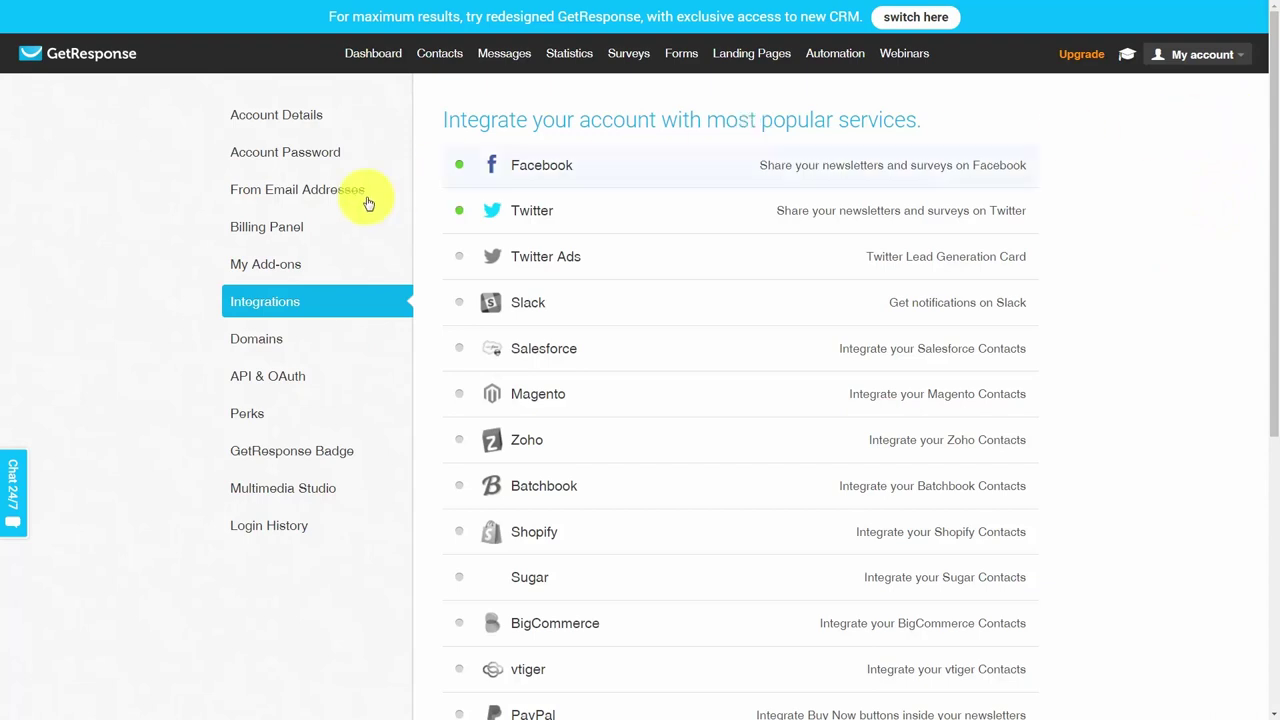
click(244, 381)
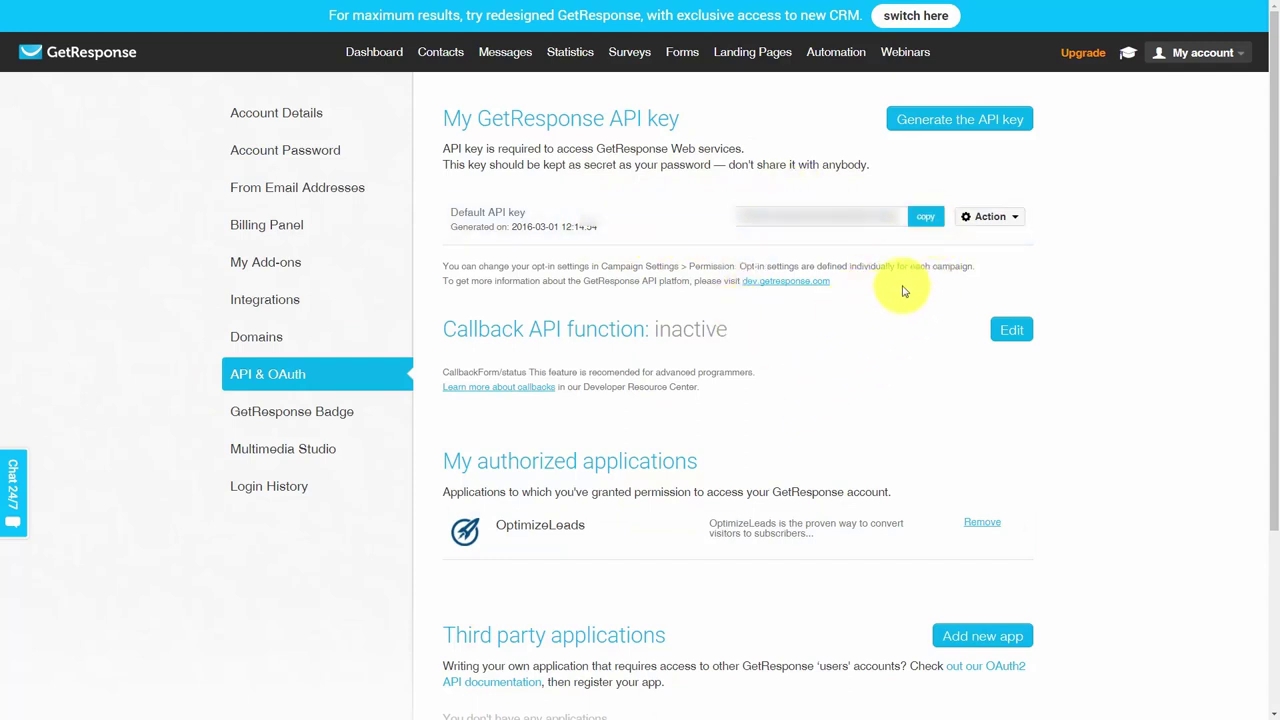
click(918, 244)
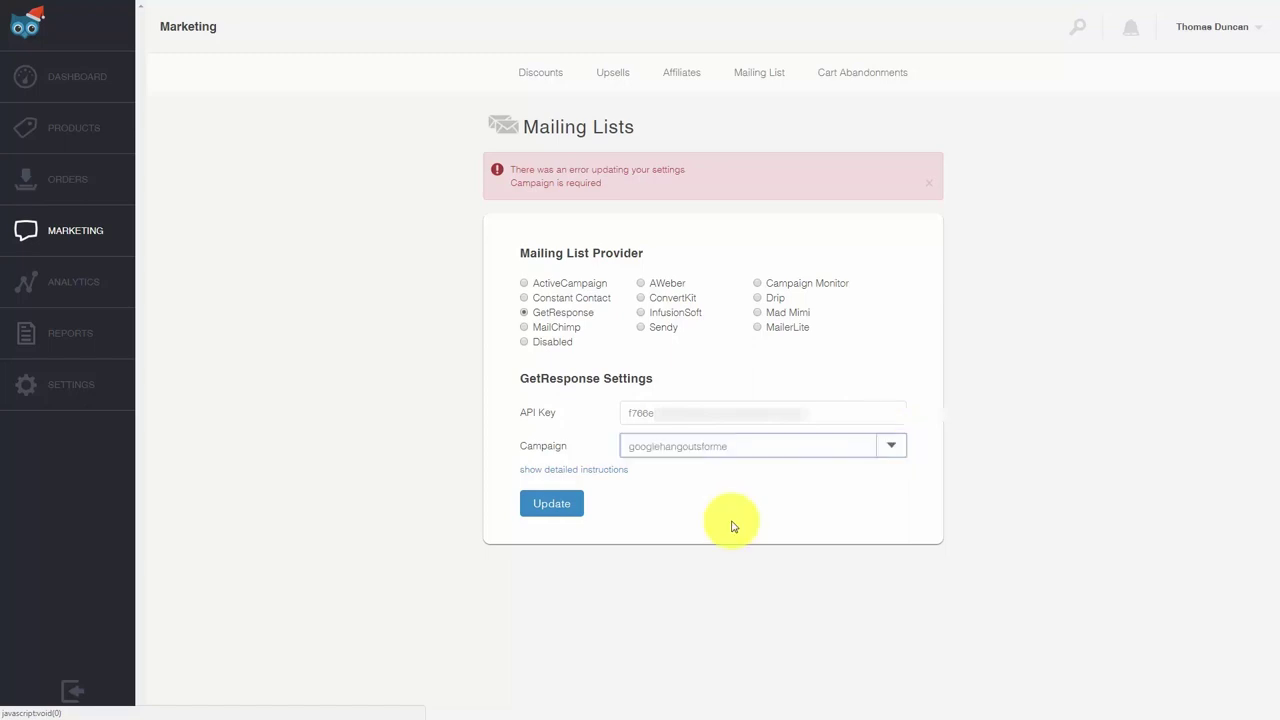
click(552, 505)
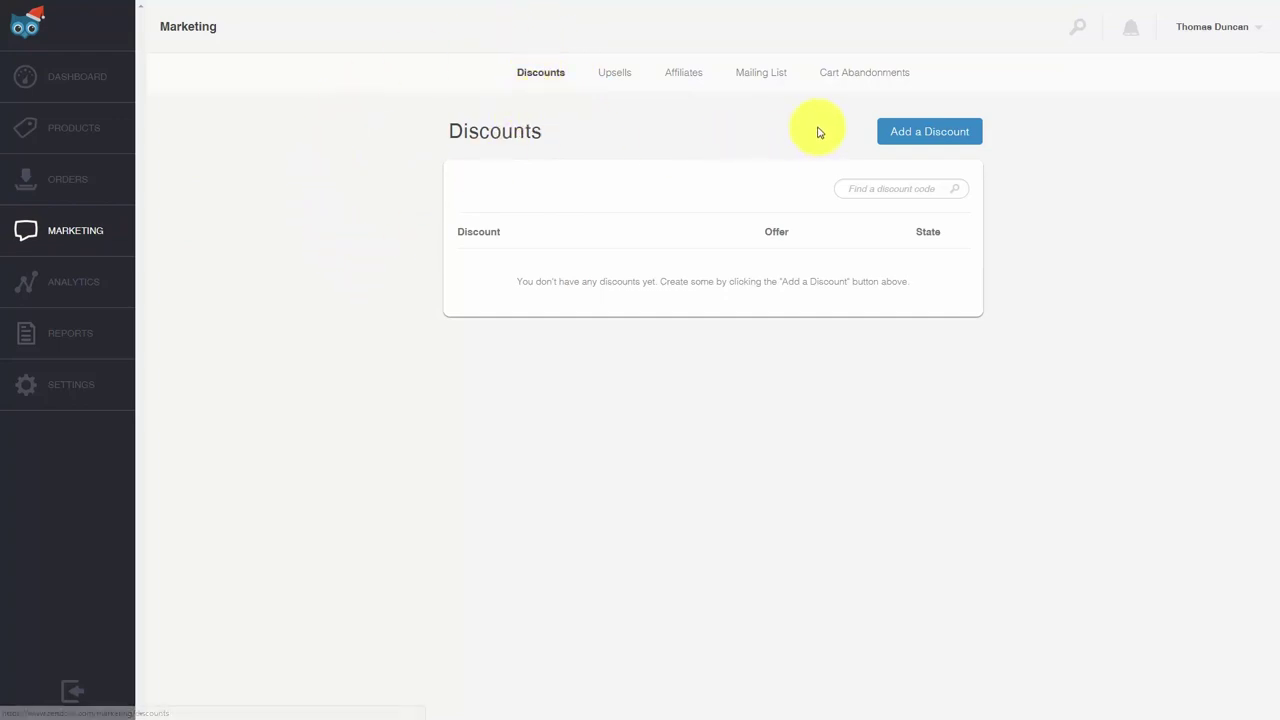
Start a new percentage discount in SendOwl named "Big Sale" and set it to 25%
click(904, 132)
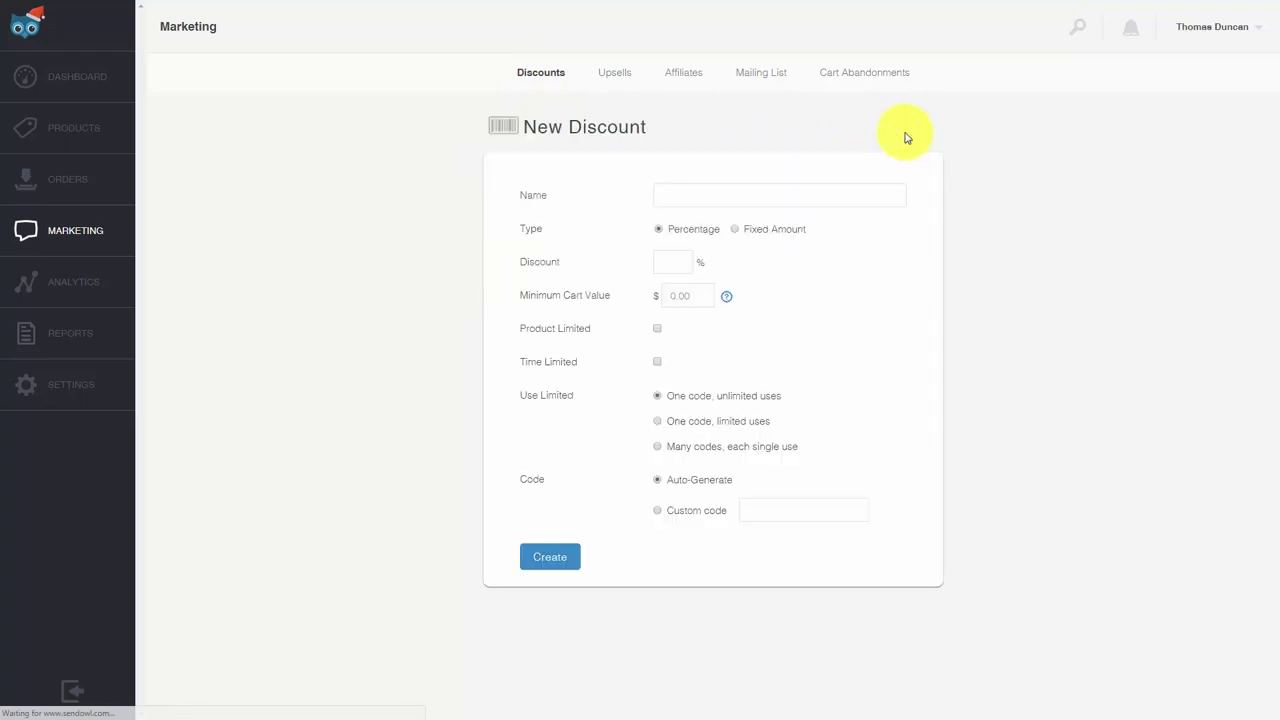
click(680, 194)
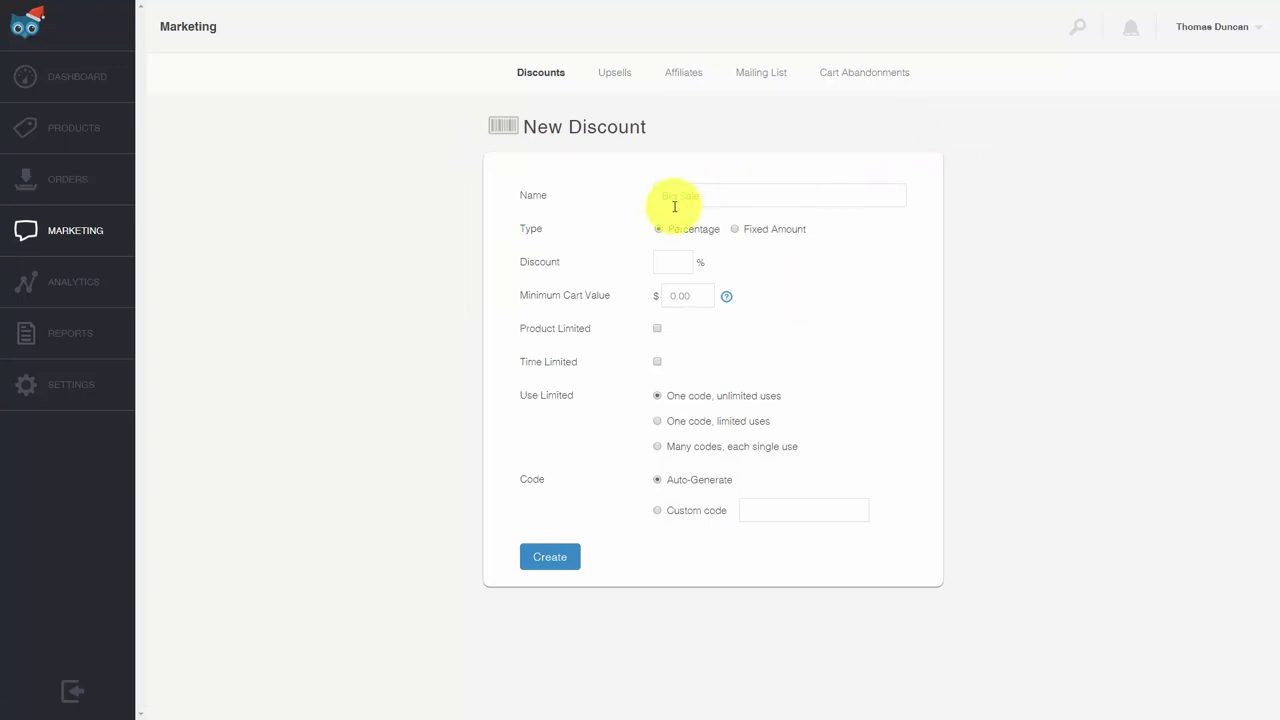
text(Big Sale)
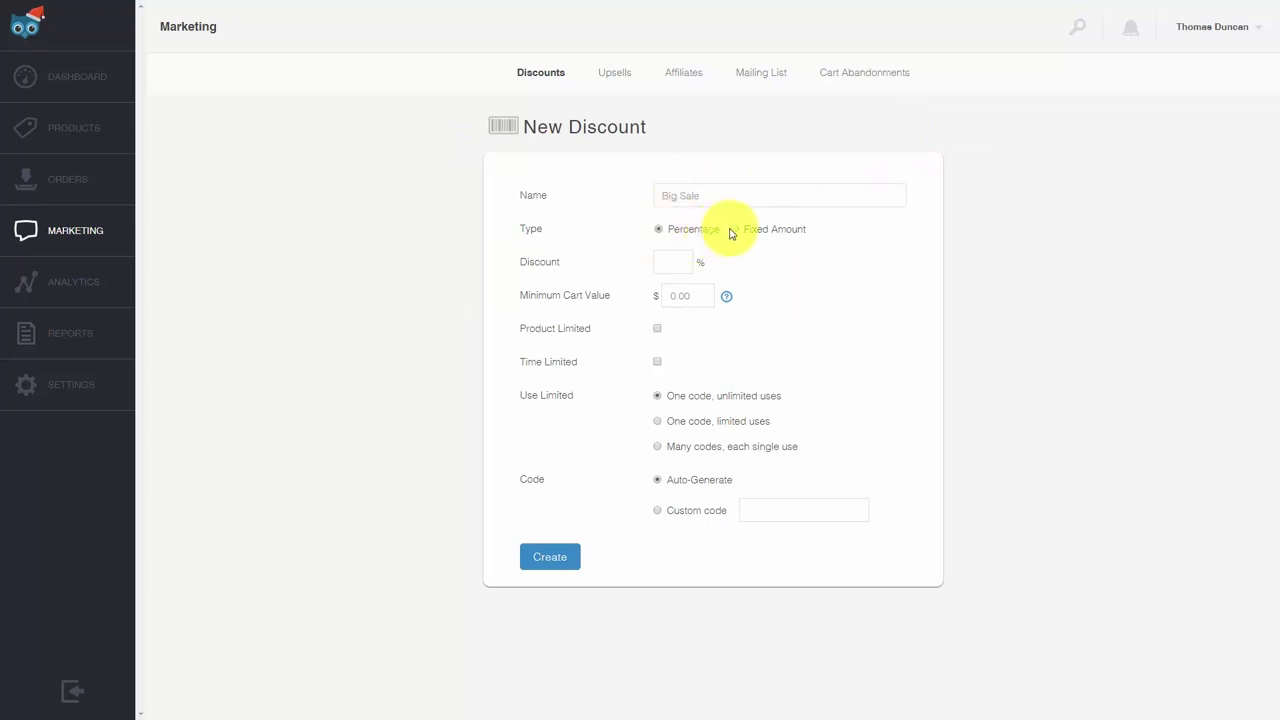
click(668, 262)
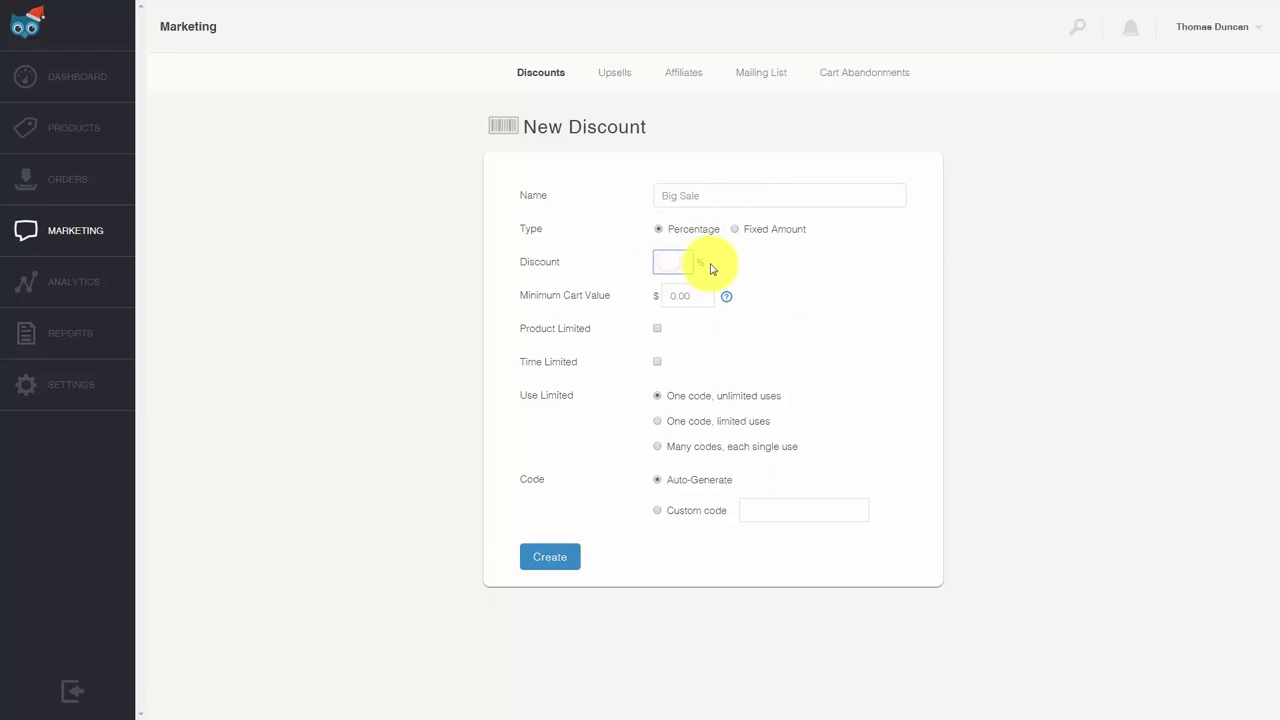
text(25)
key(Tab)
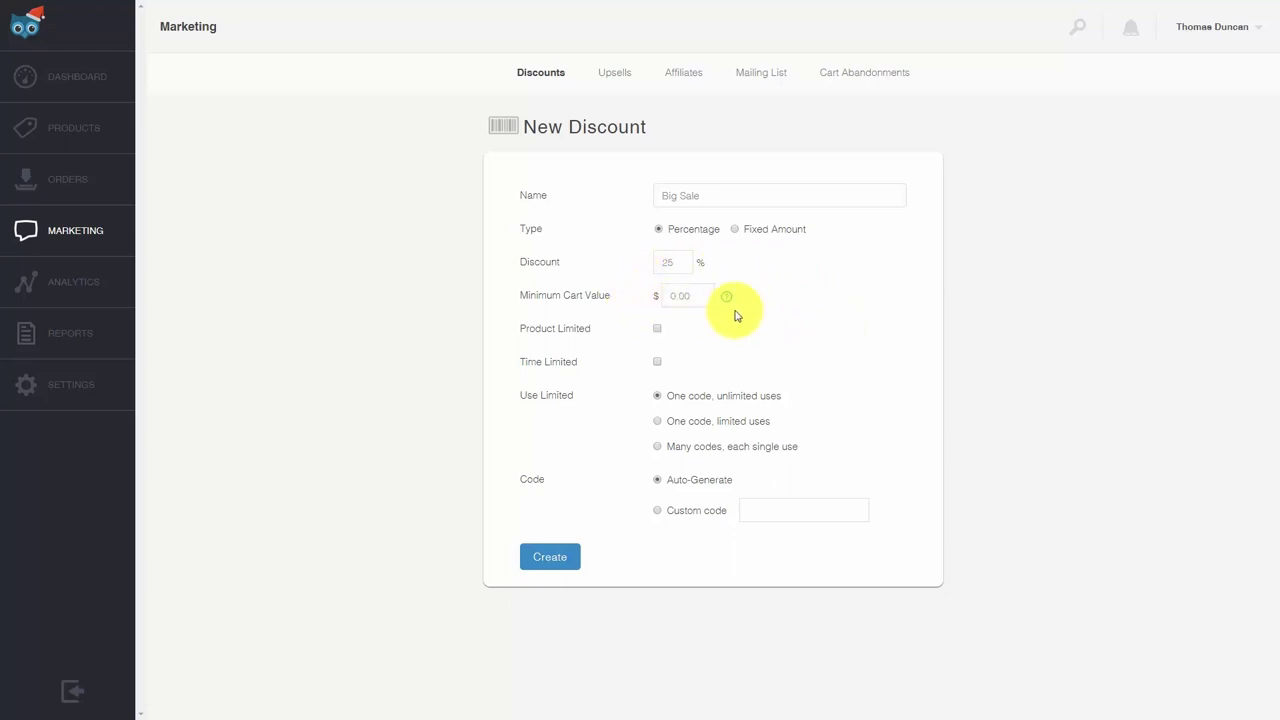
Leave the discount unrestricted by product, give it the custom code "bigsale", and create it
click(657, 329)
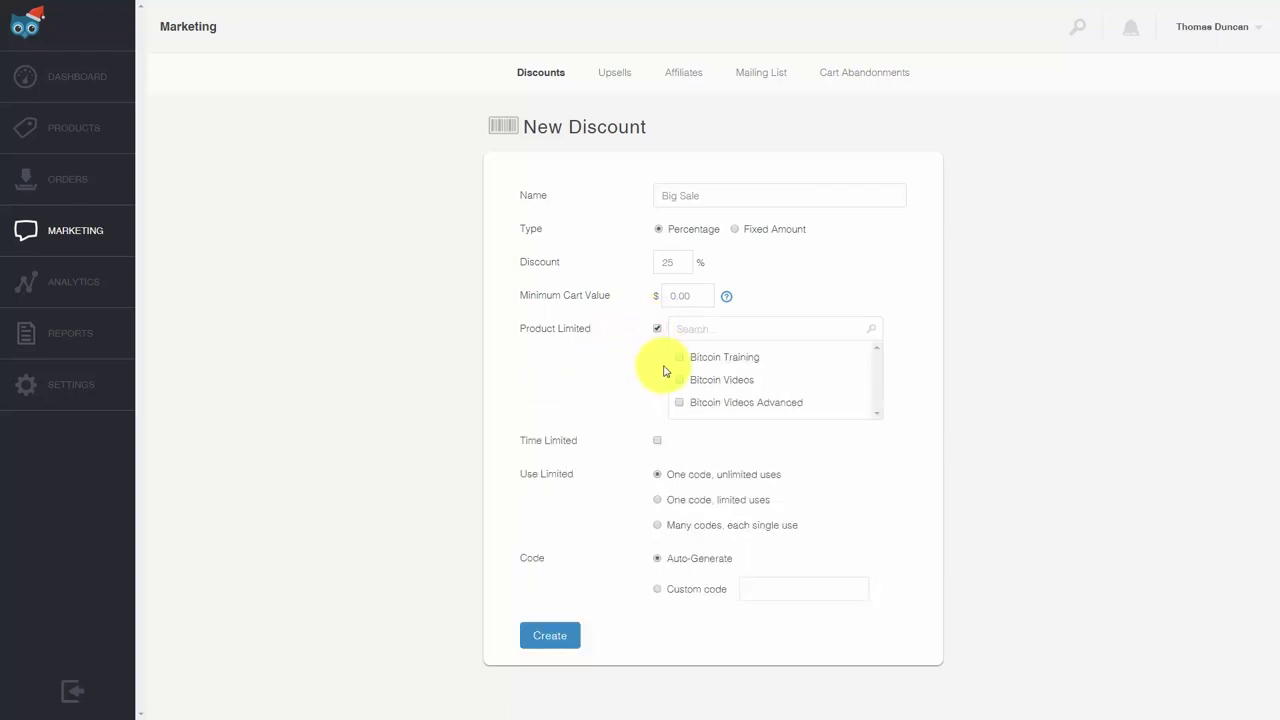
click(656, 329)
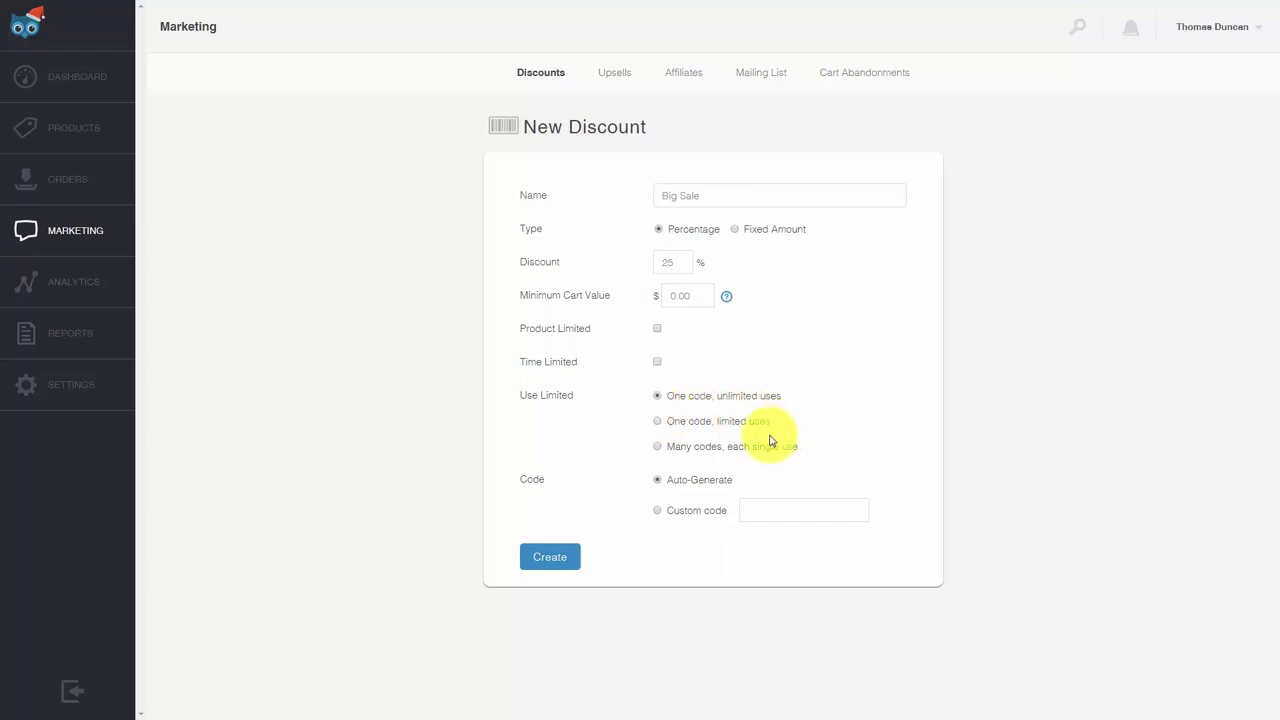
click(658, 513)
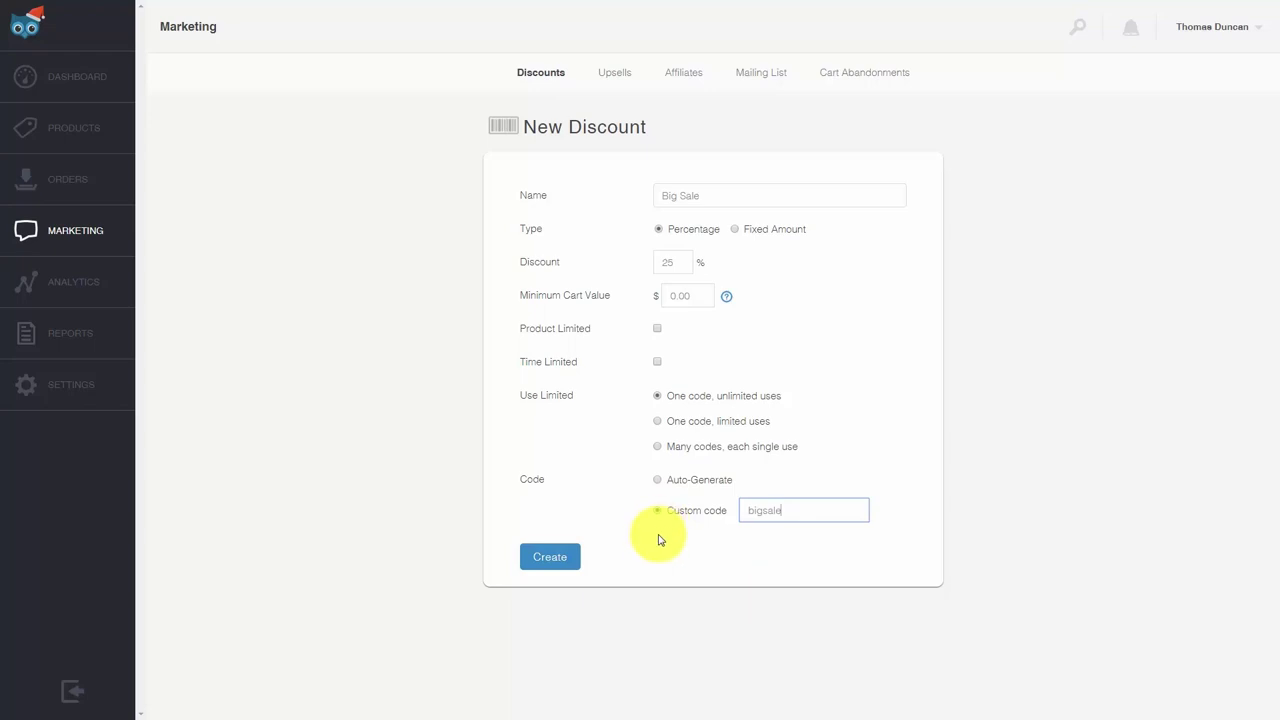
click(563, 567)
click(550, 560)
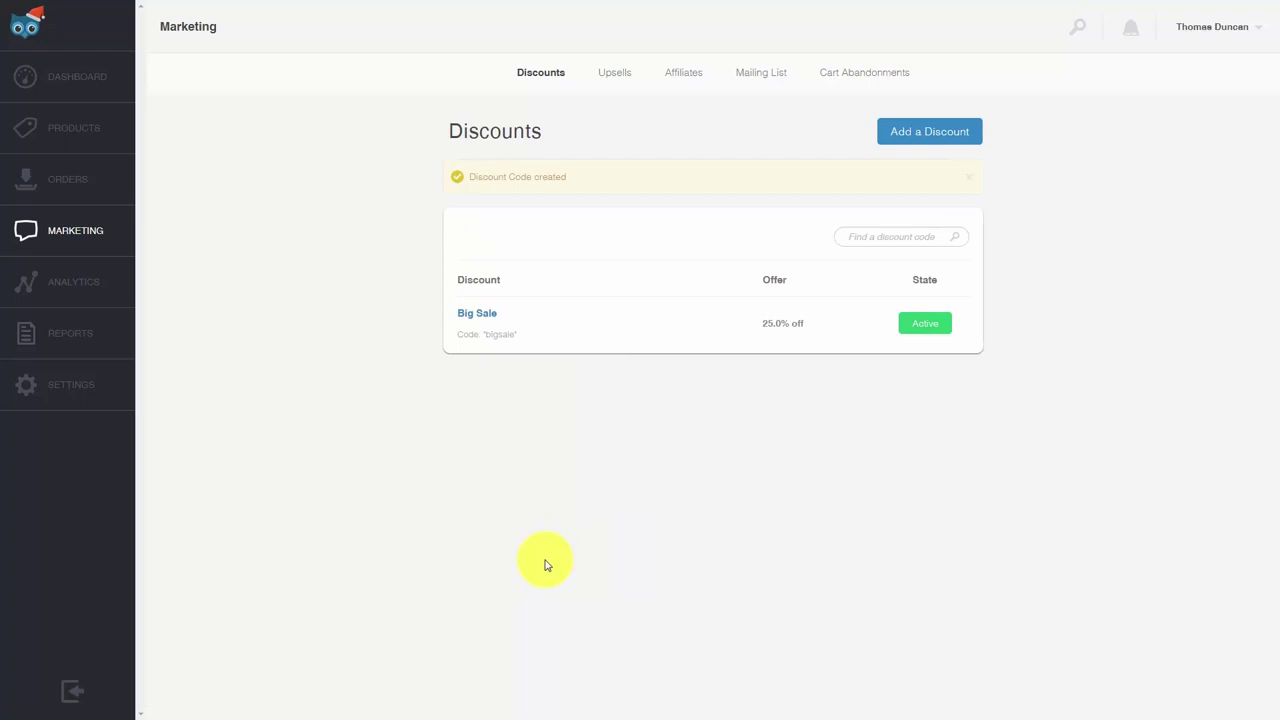
double_click(494, 334)
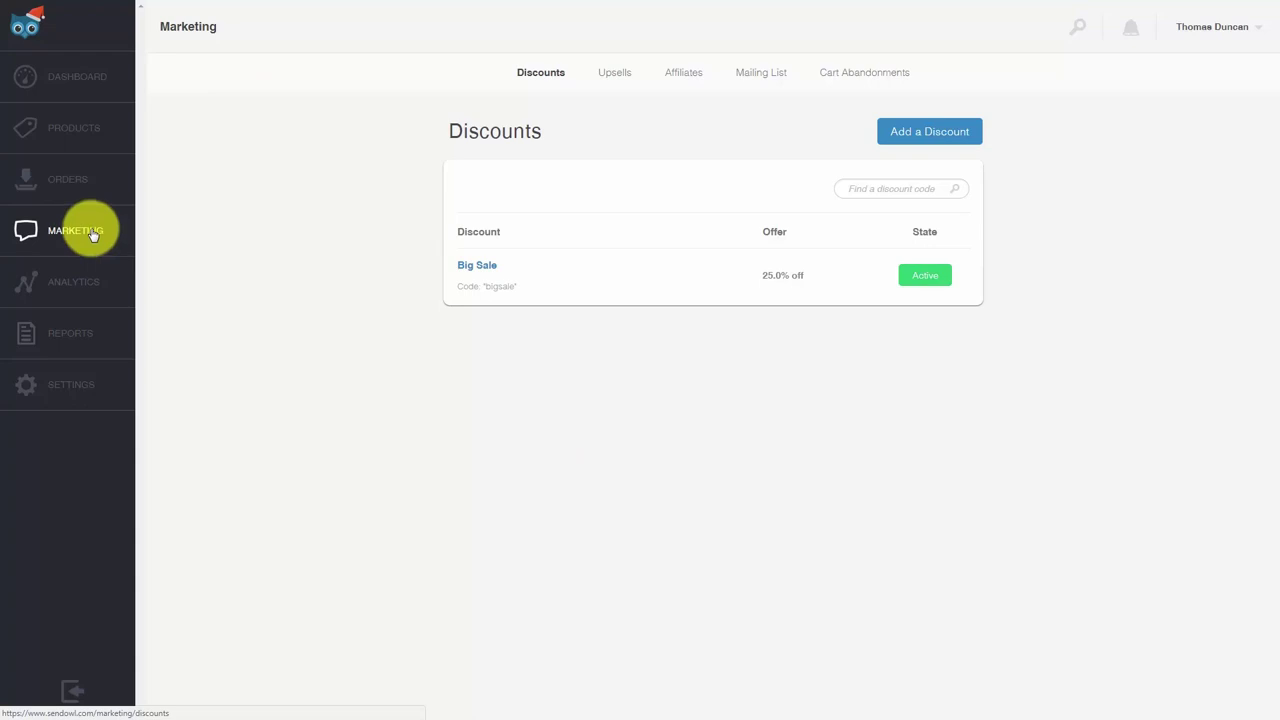
Start a new upsell named "Upsell To Bitcoin Videos" and keep its state enabled
click(609, 73)
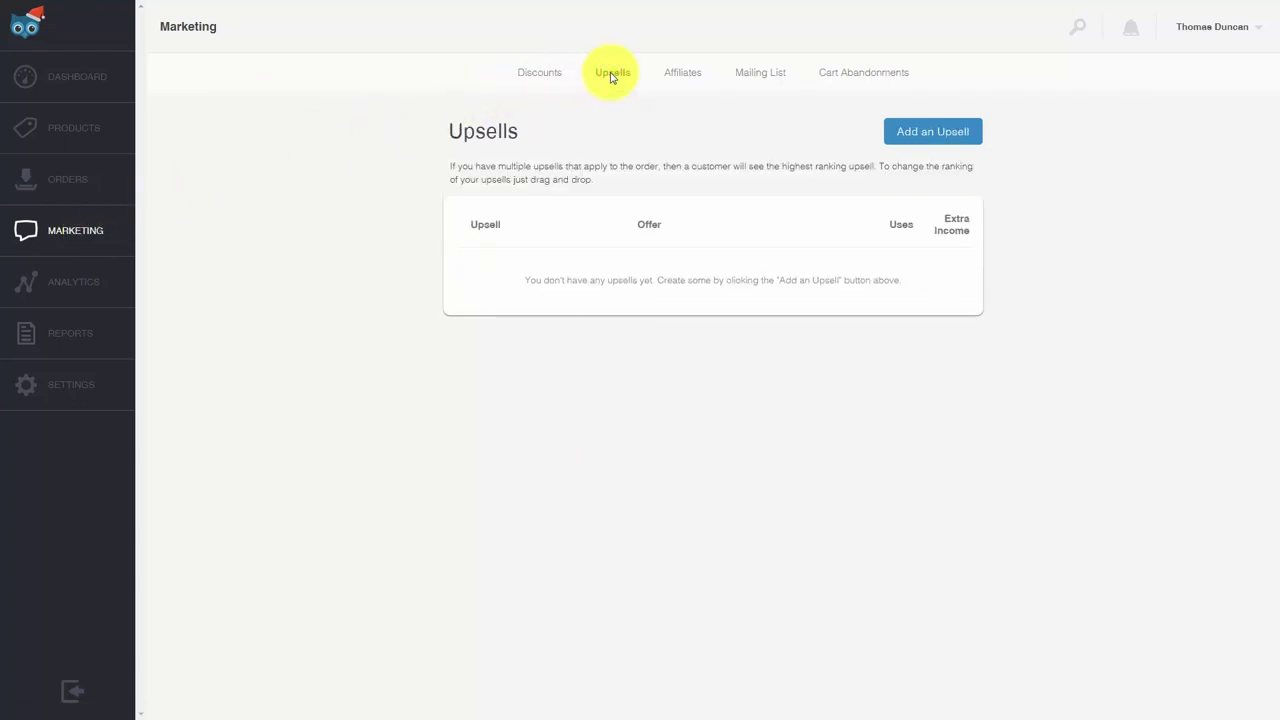
click(924, 134)
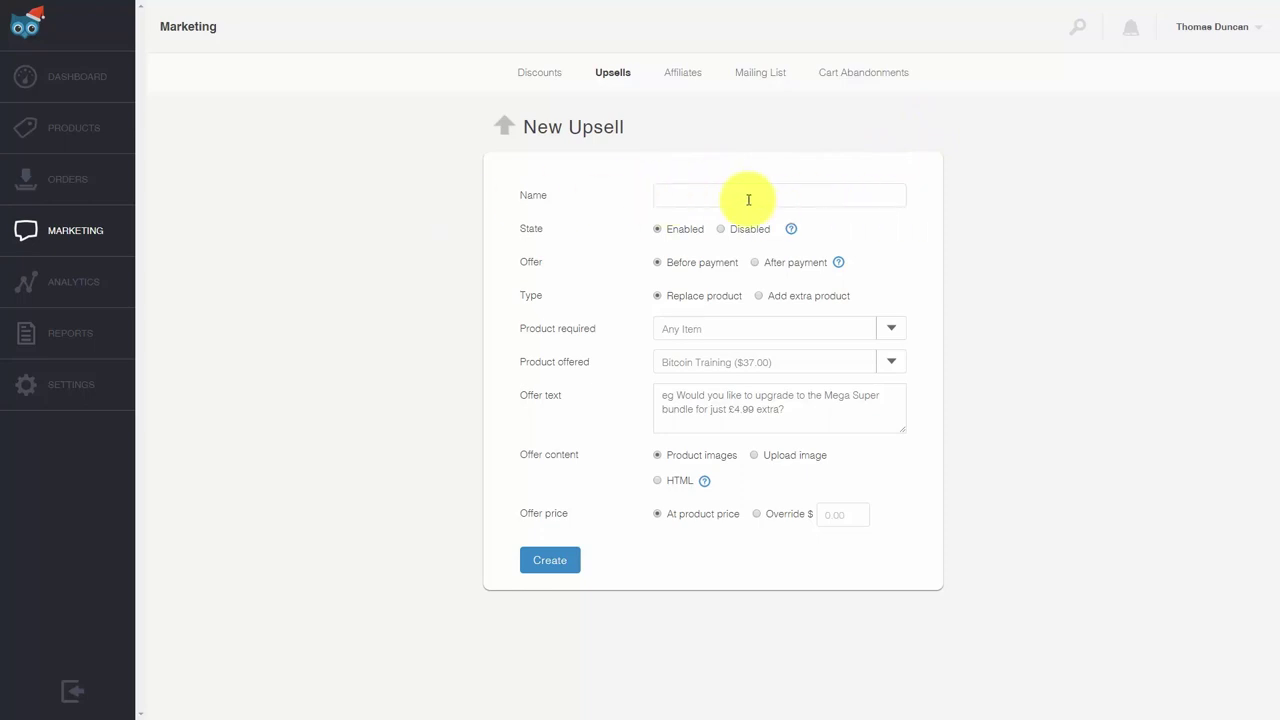
click(693, 199)
text(Upsell To Bitcoin Videos)
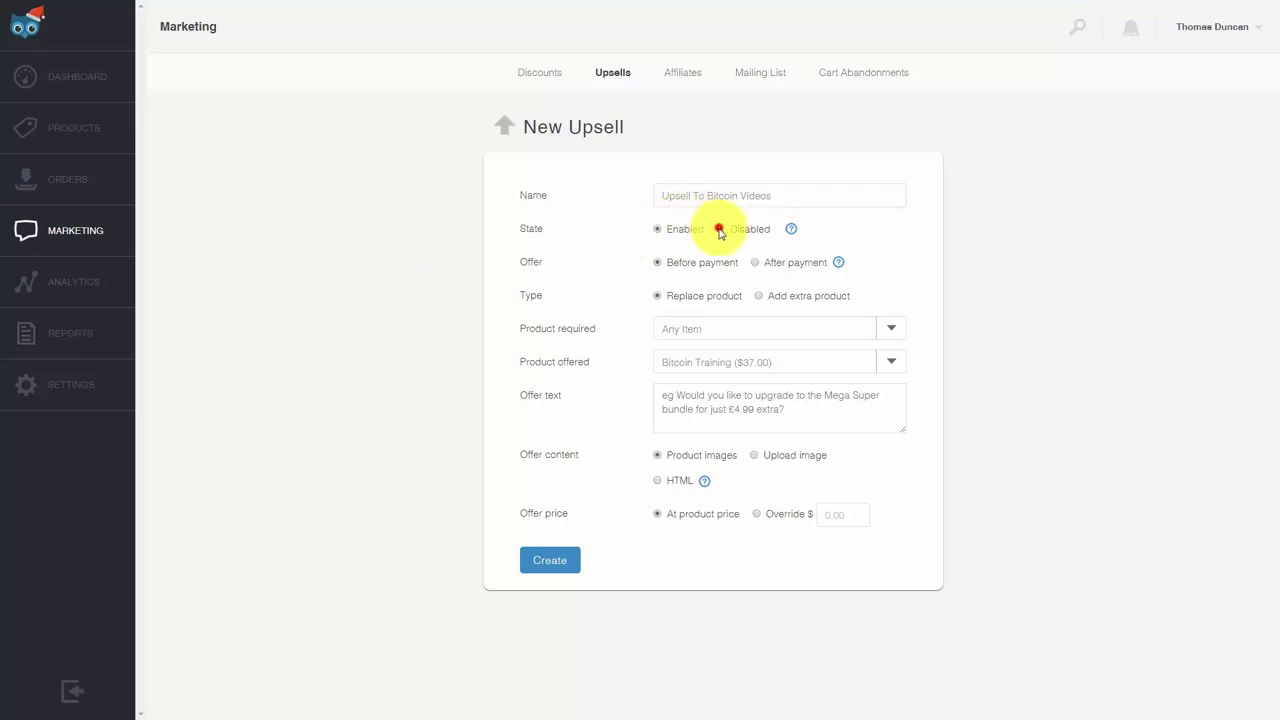
click(657, 229)
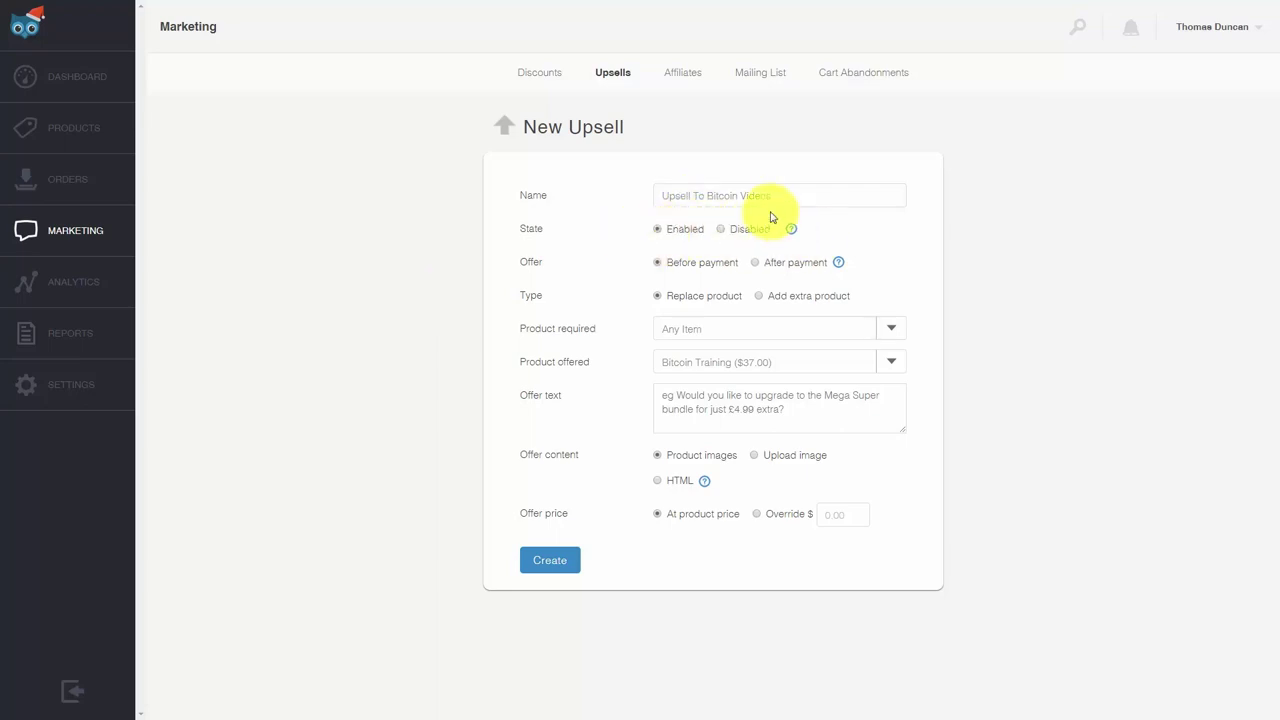
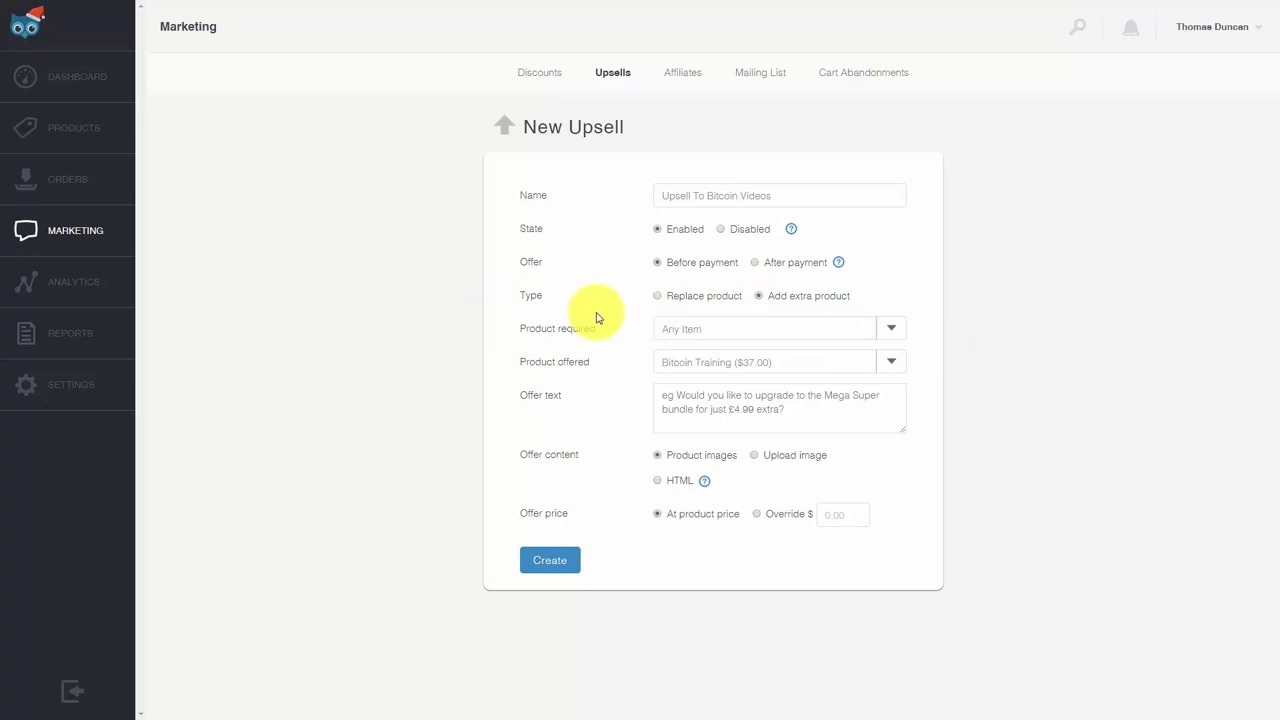
Make the upsell add an extra product, with Bitcoin Videos as the required product and Bitcoin Training ($37.00) as the offered product
click(892, 328)
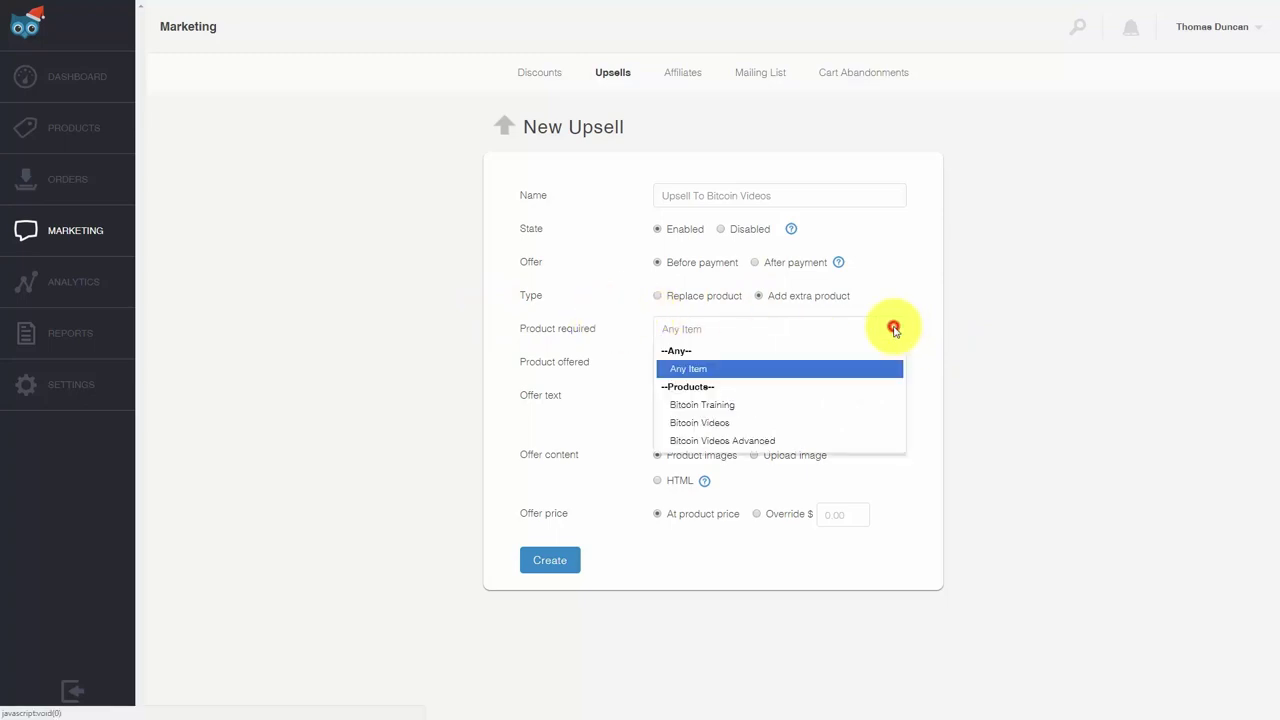
click(790, 422)
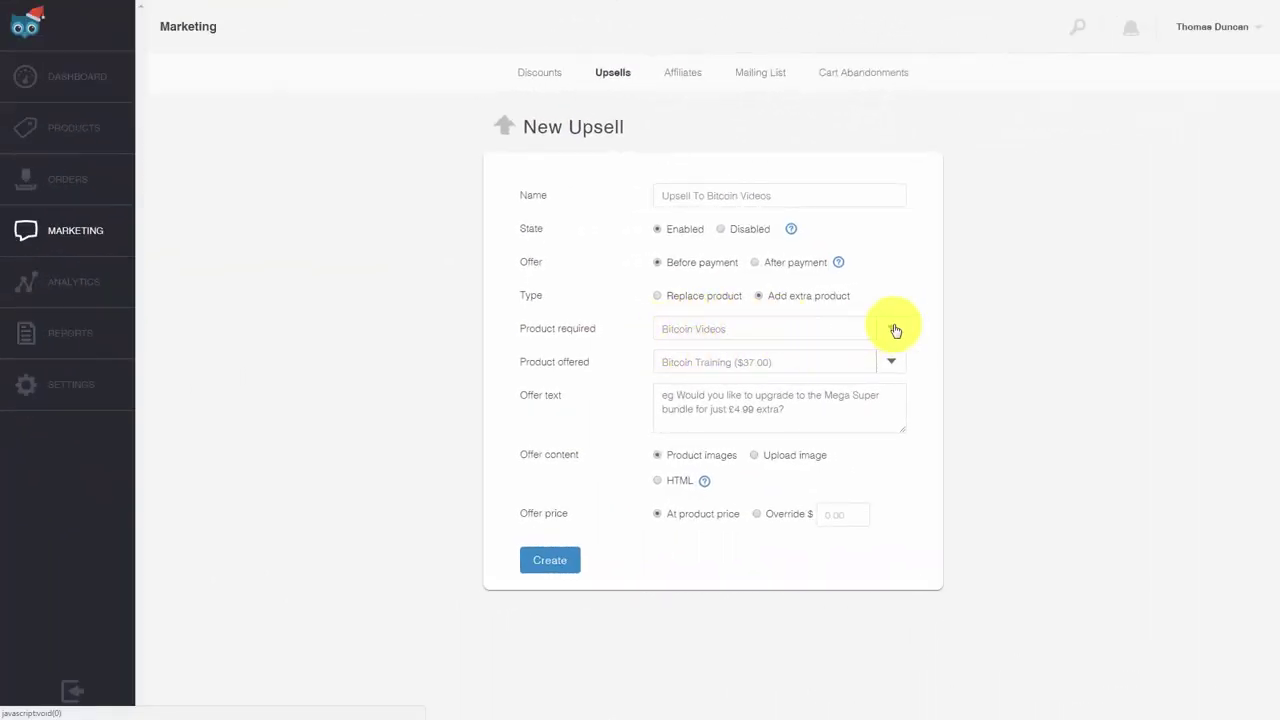
click(893, 328)
click(891, 326)
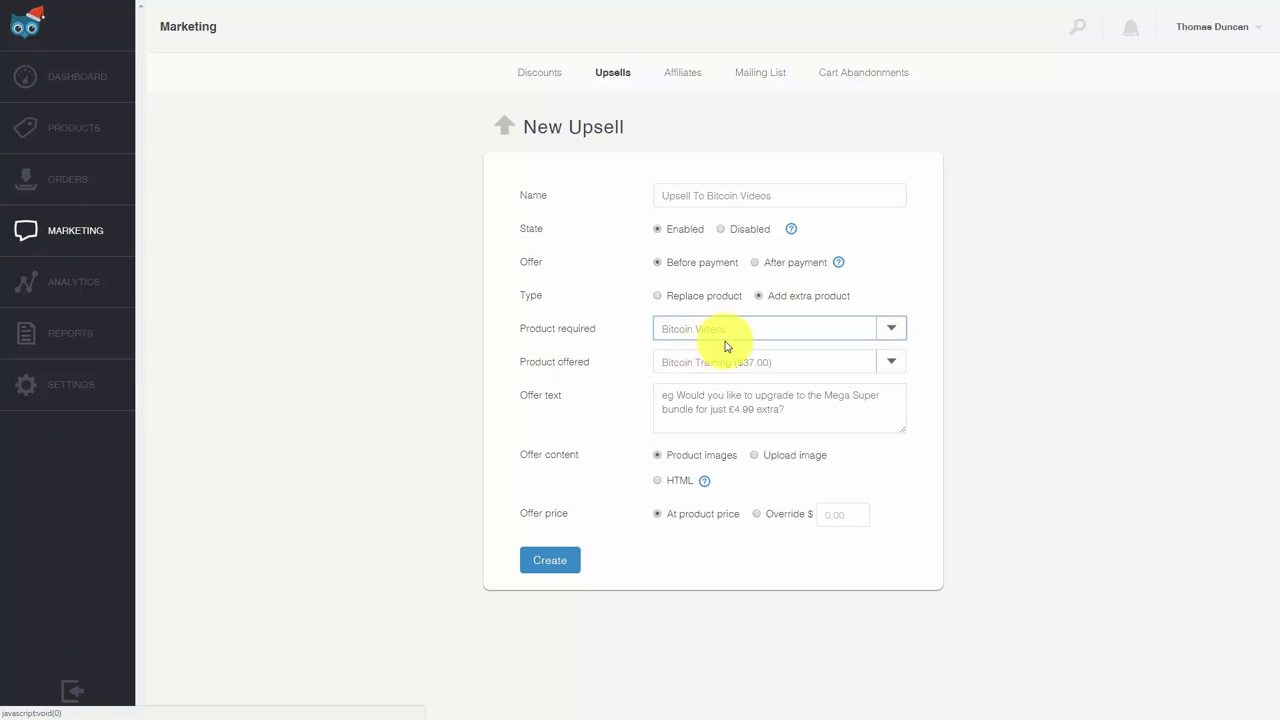
click(891, 366)
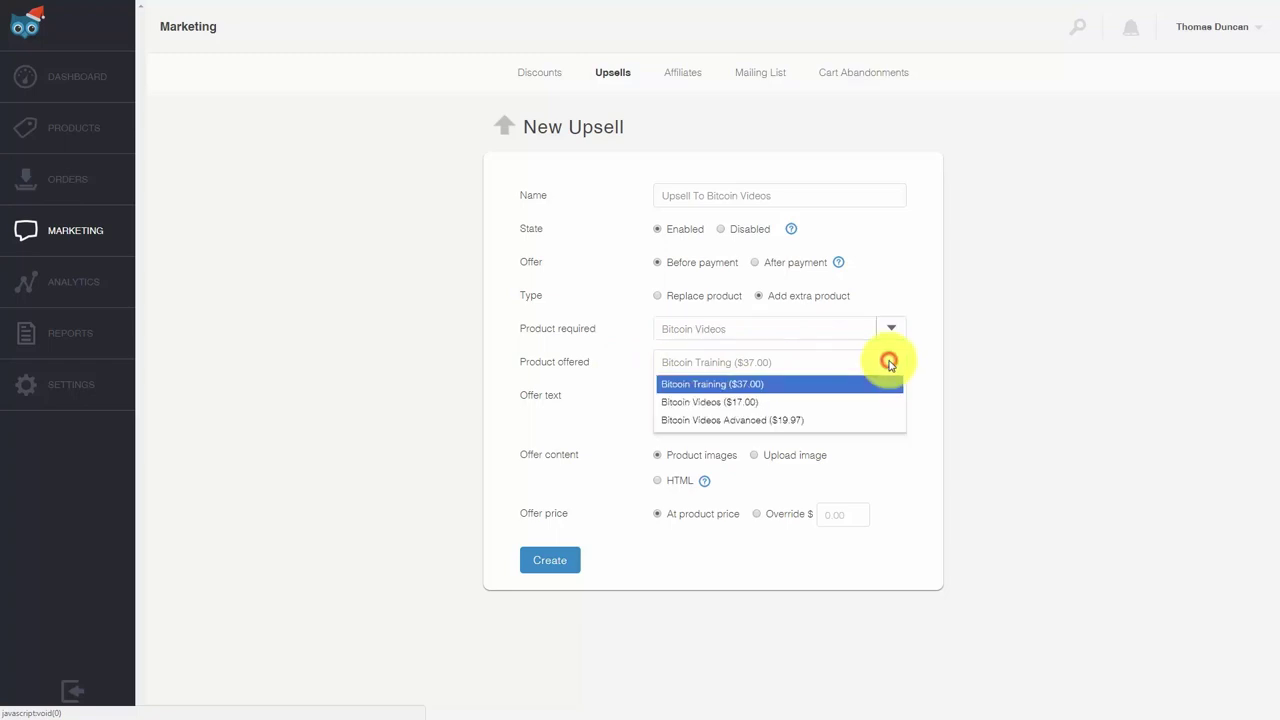
click(752, 388)
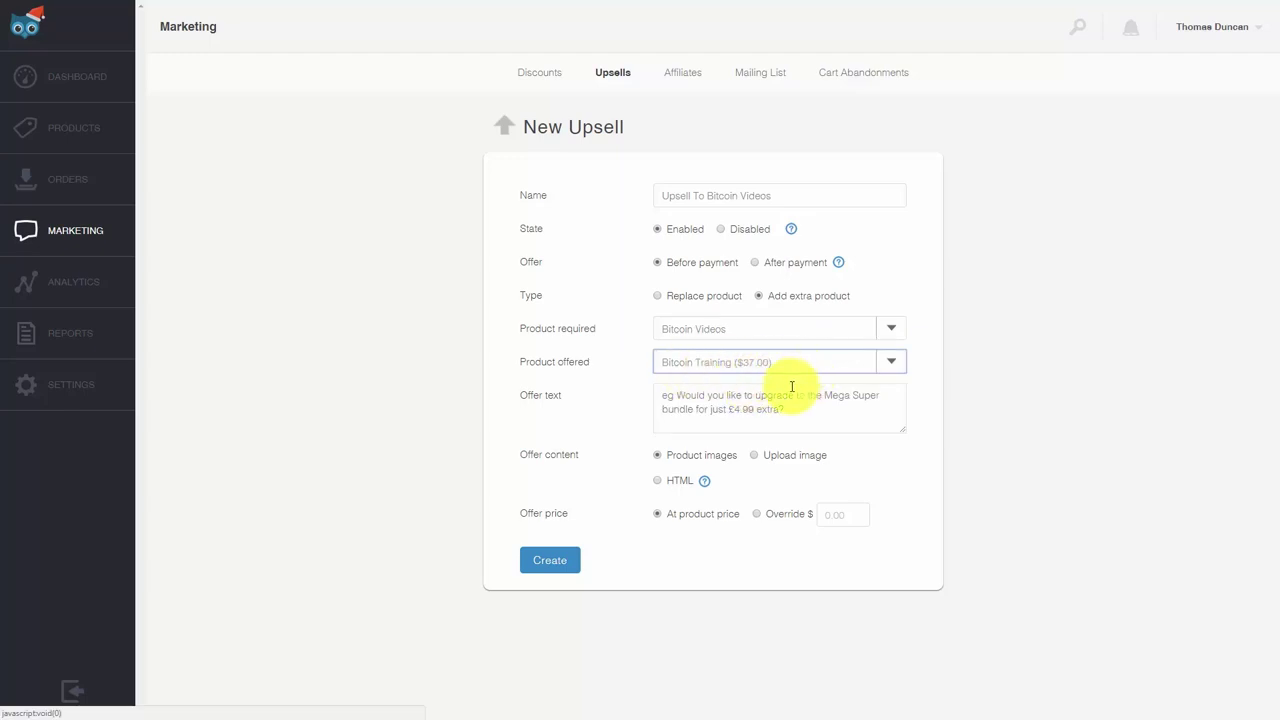
Enter the offer text "Get Access To Additional Training for Your Bitcoin Videos" and upload ipad.png as the offer image
click(680, 398)
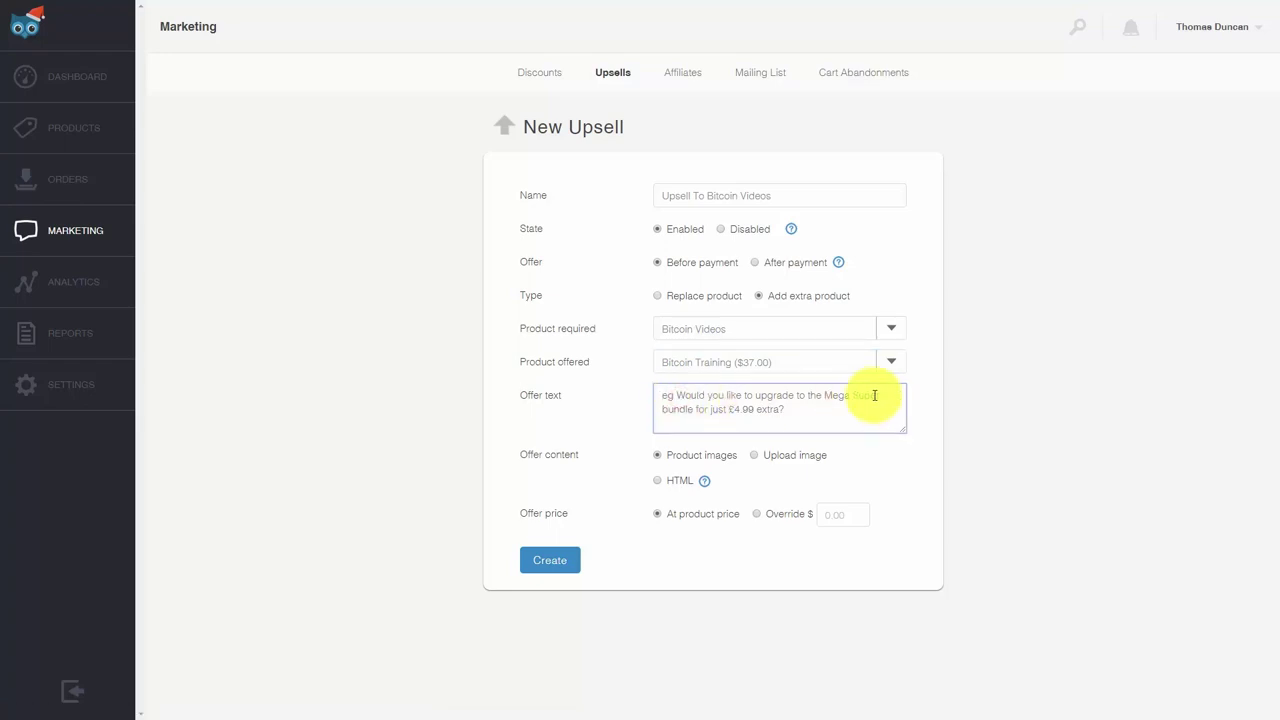
text(Get Access To Additional Training for Your Bitcoin Videos)
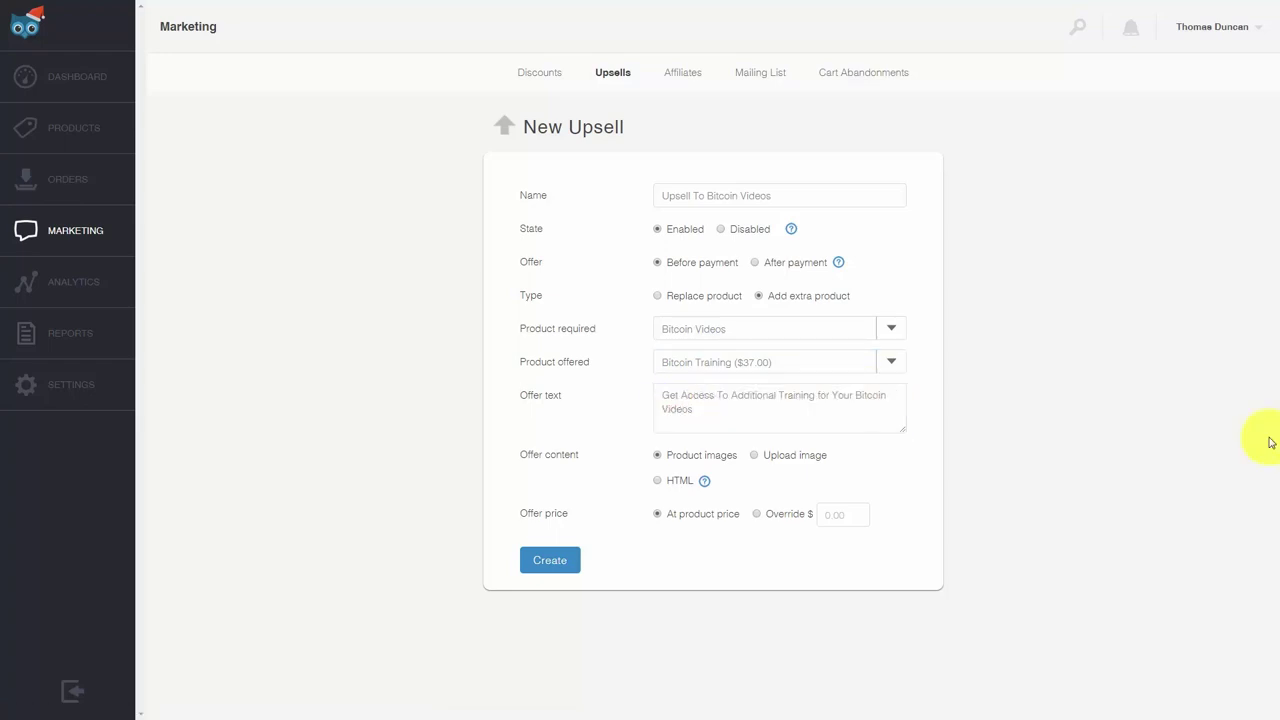
click(757, 458)
mouse_move(740, 487)
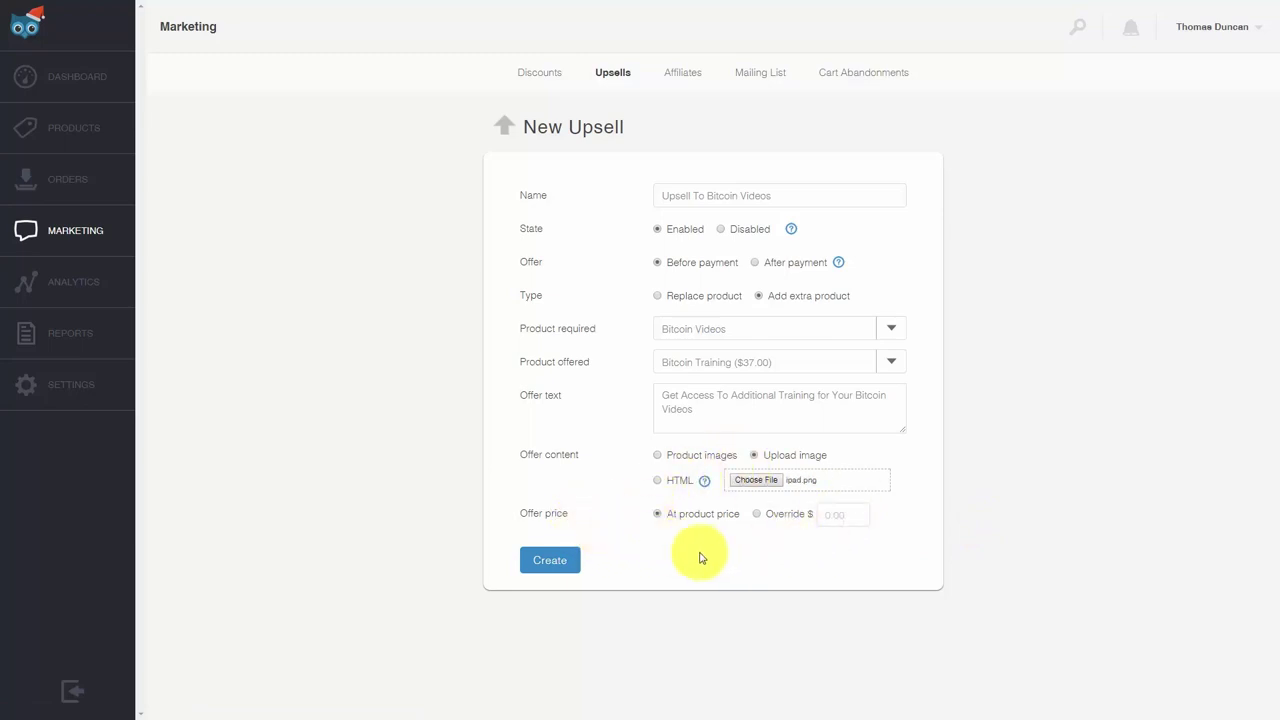
Create the upsell at the product price and decline its offer in the test checkout
click(757, 514)
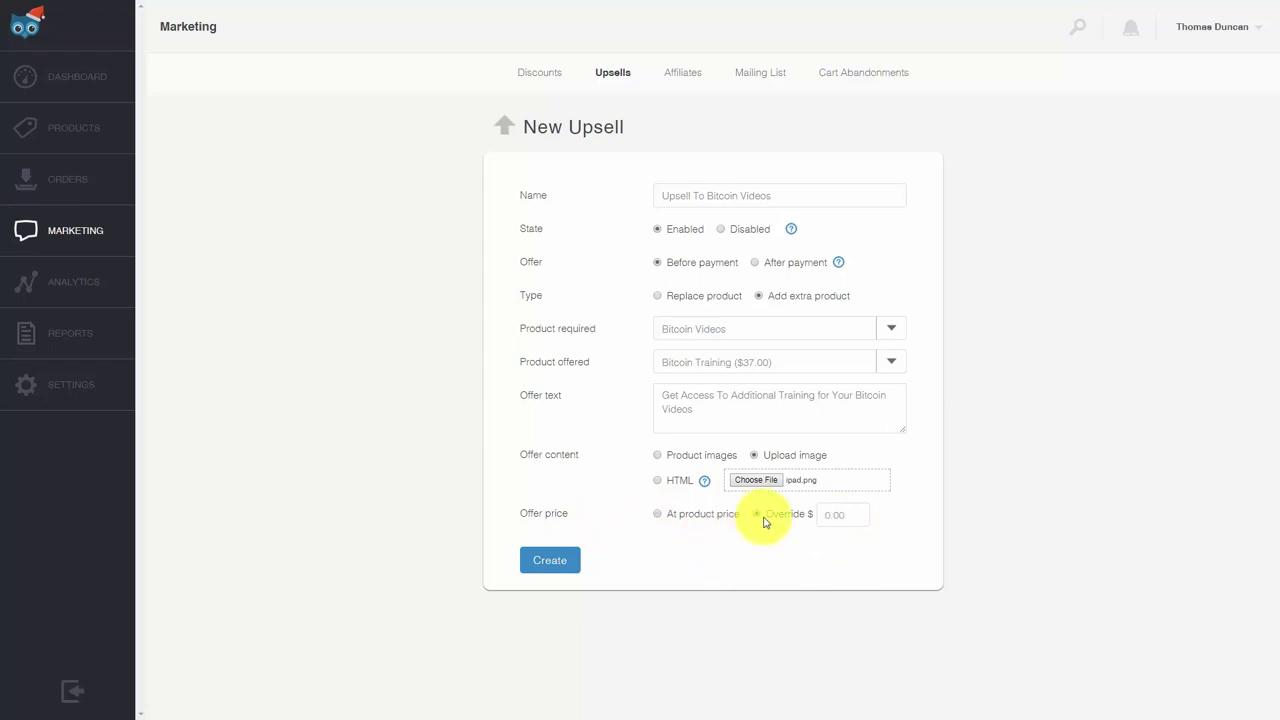
click(657, 514)
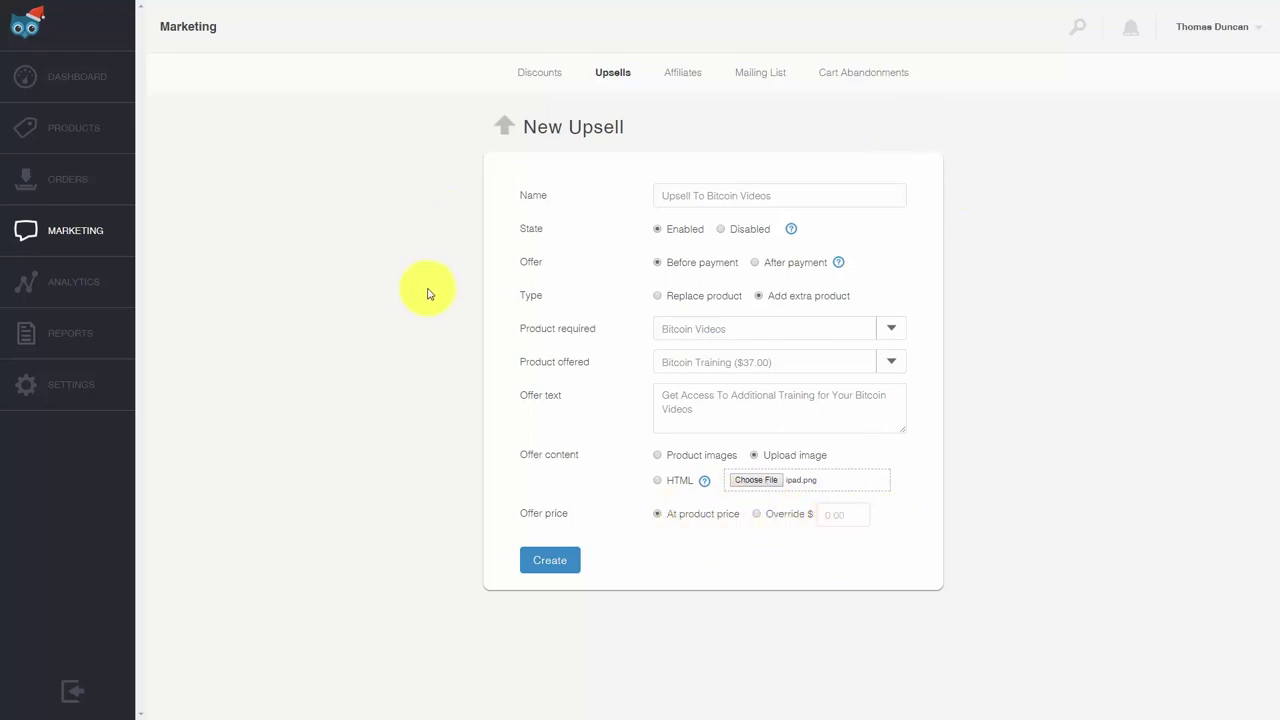
click(562, 559)
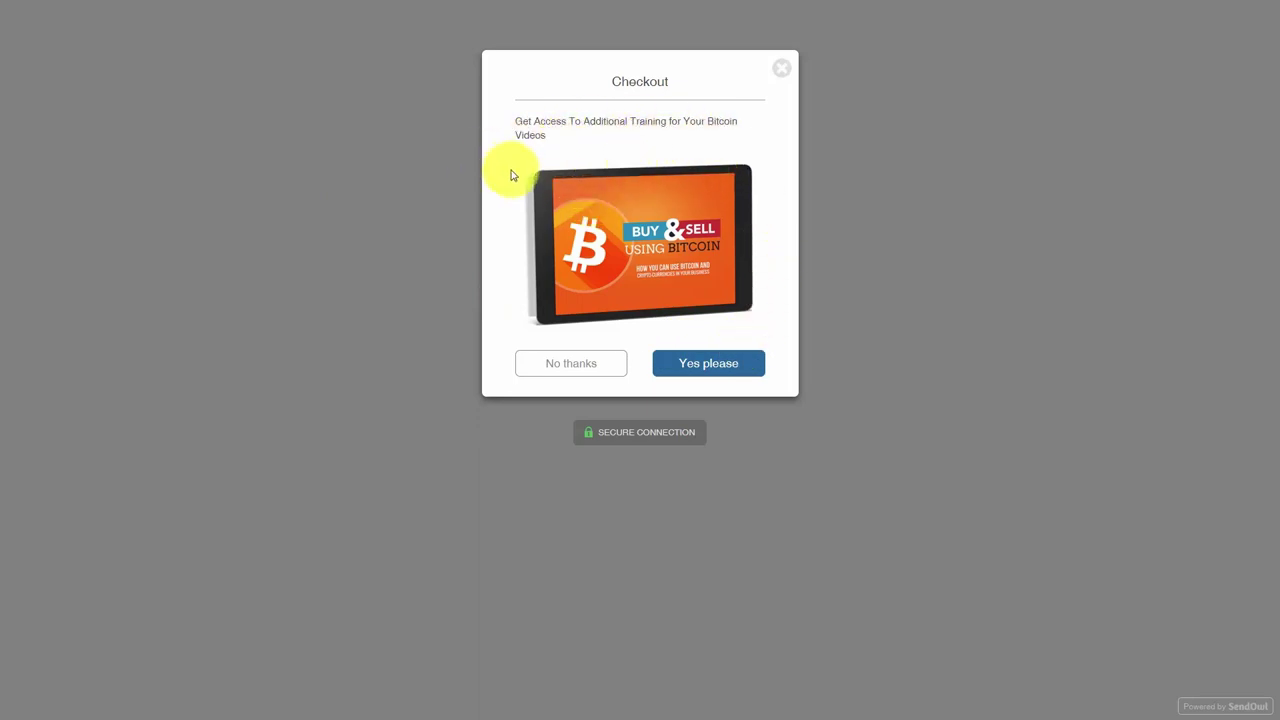
click(571, 364)
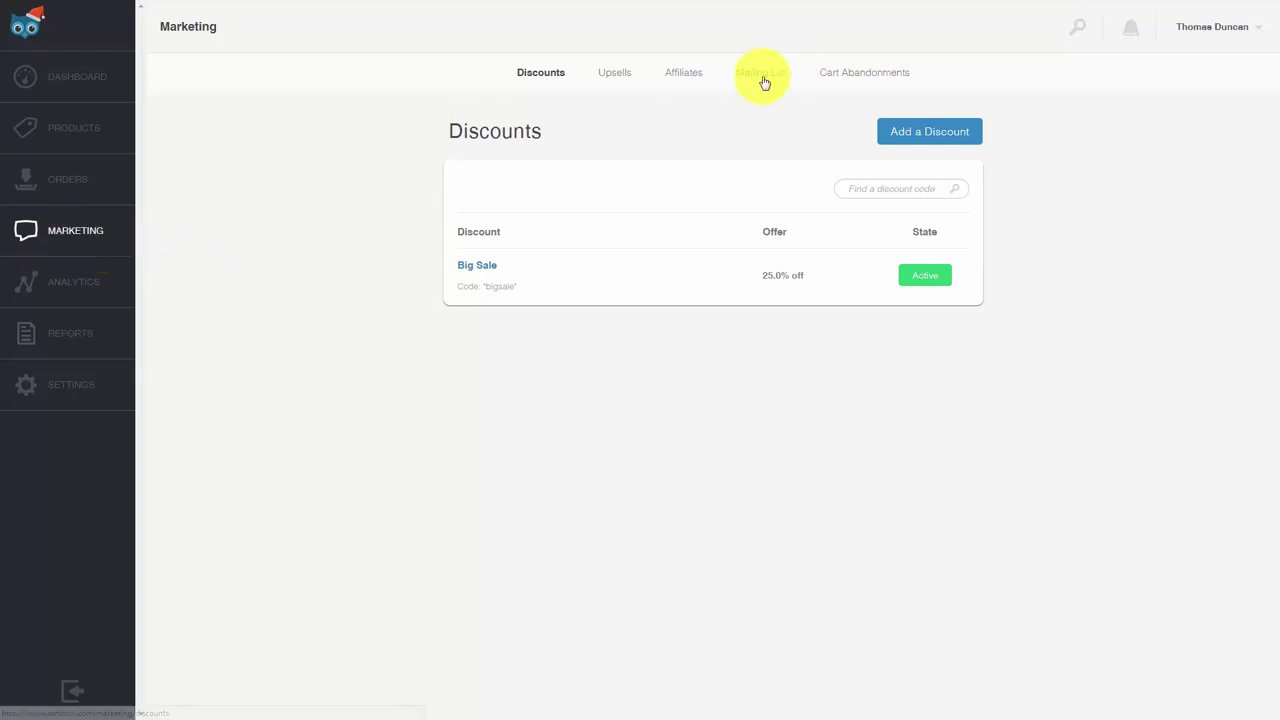
Configure the affiliate program with the name "Bitcoin Videos" and a one month pay delay
click(686, 74)
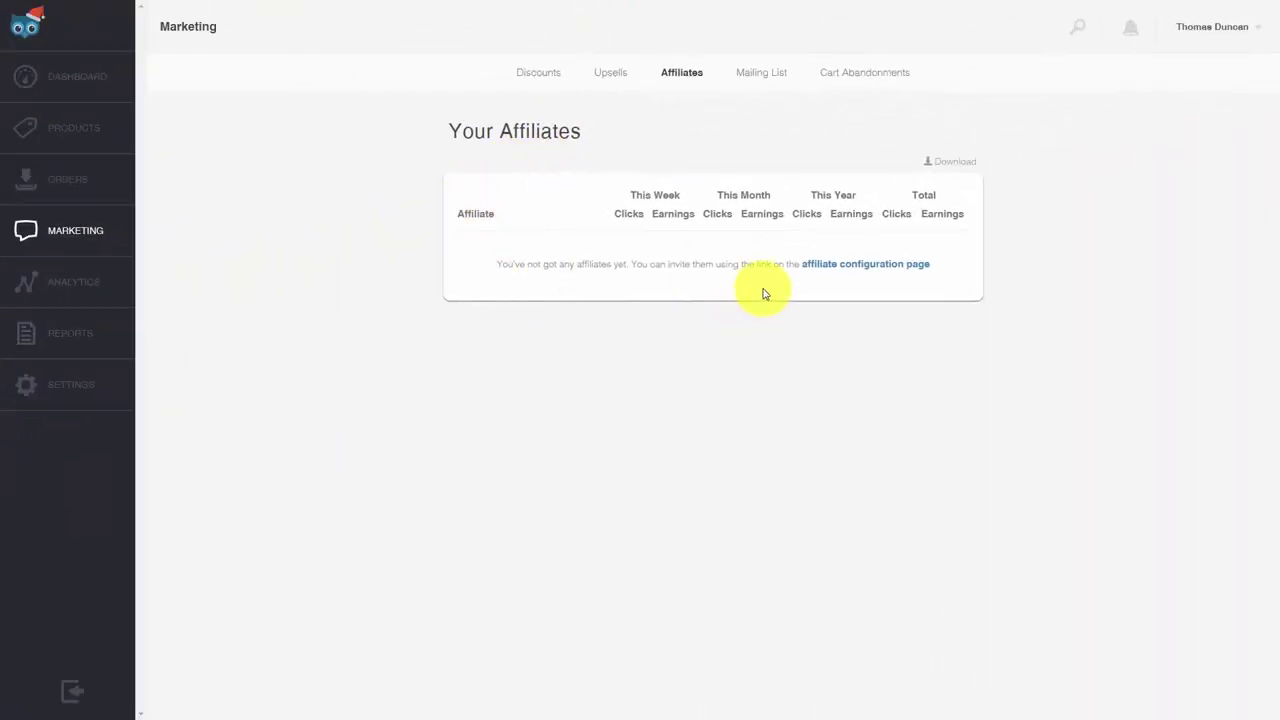
click(835, 268)
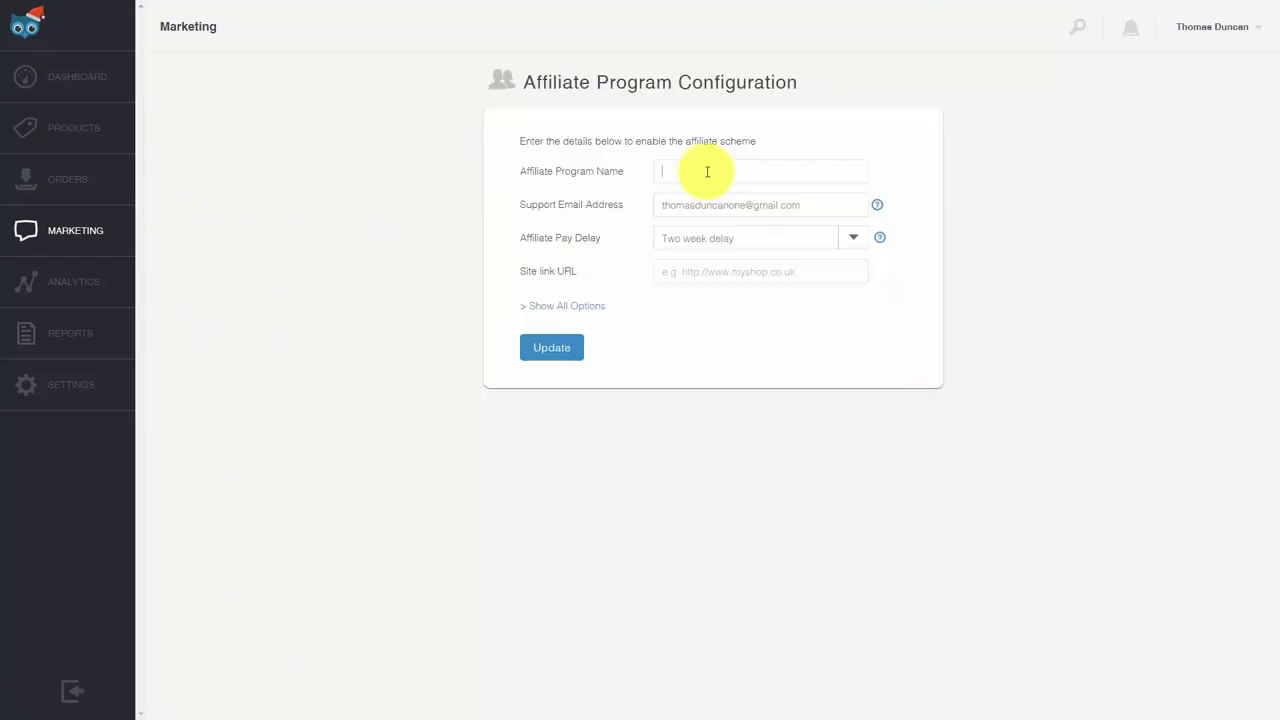
text(Bitcoin Videos)
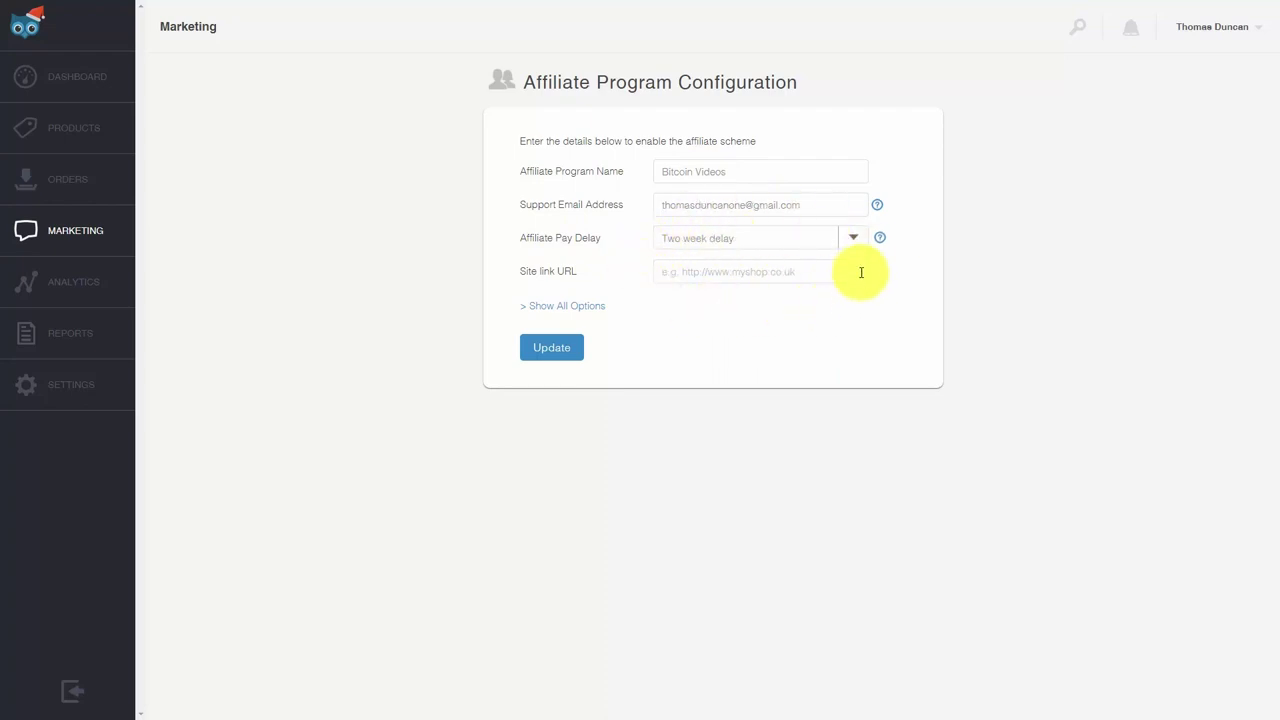
click(855, 242)
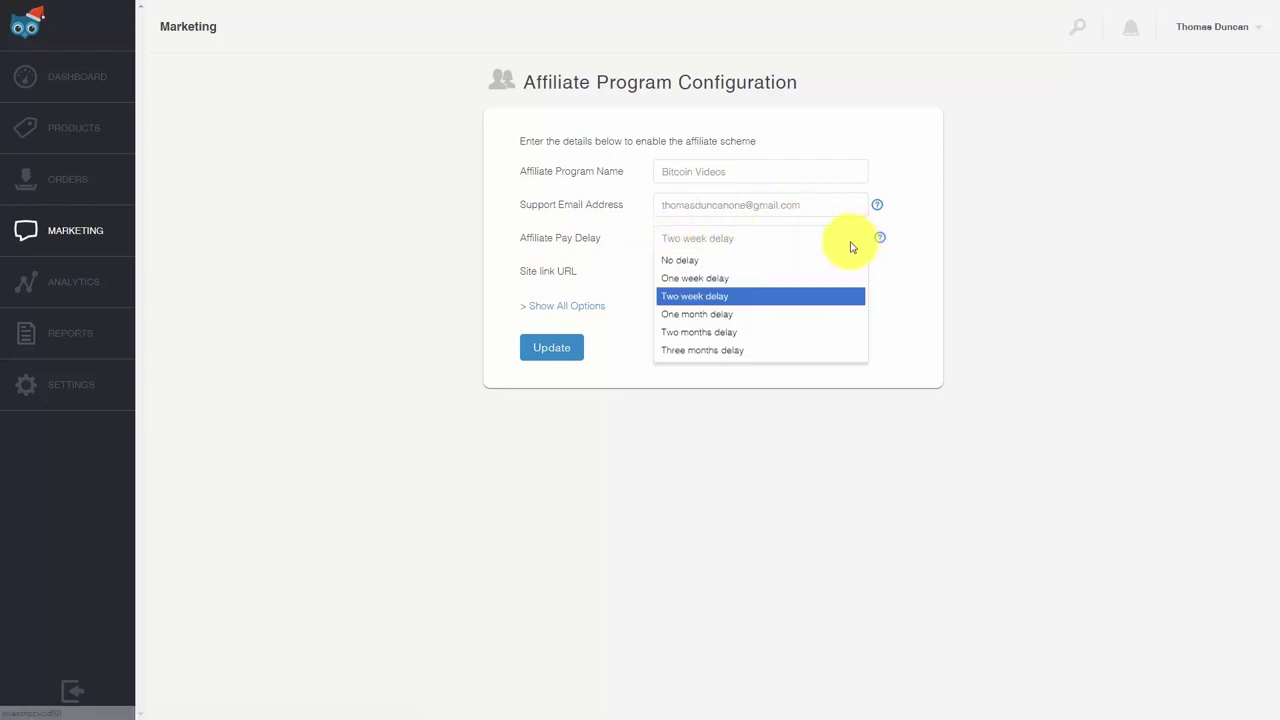
click(773, 314)
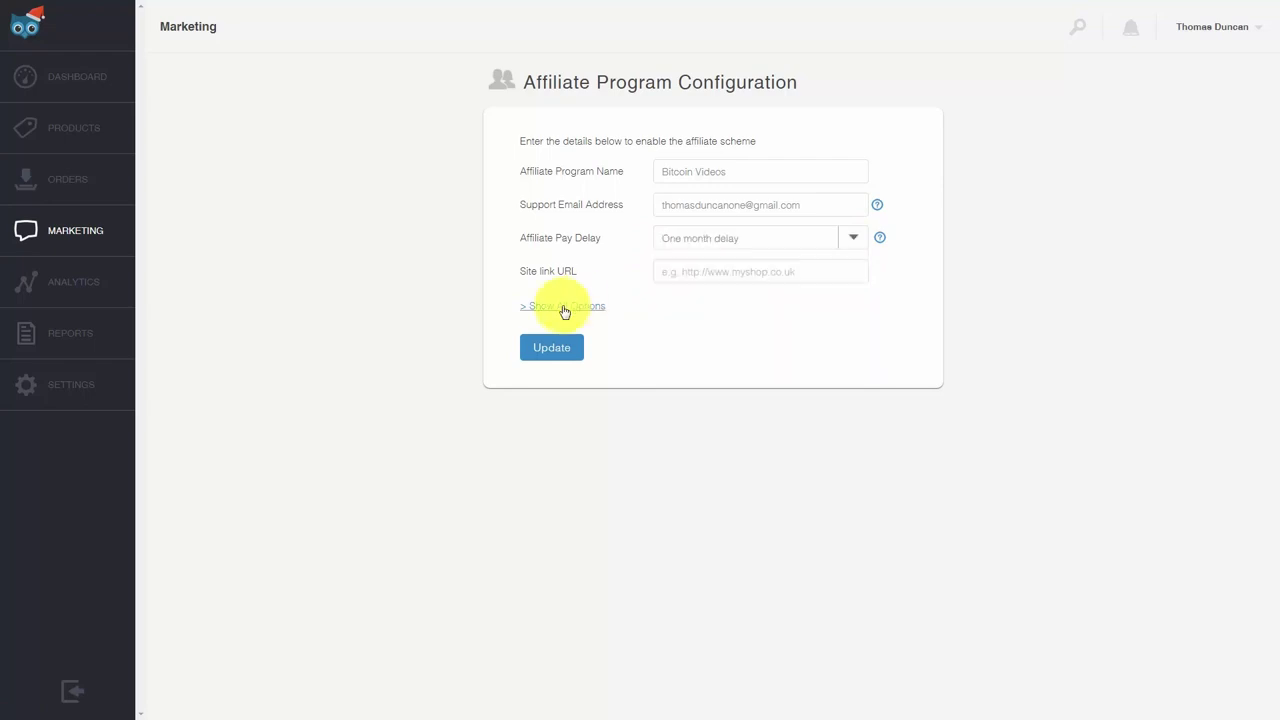
In the full affiliate options, choose the mailing list beginning "extremecouponin", keep the three-month cookie lifetime and latest-affiliate precedence, and allow direct selling
click(564, 308)
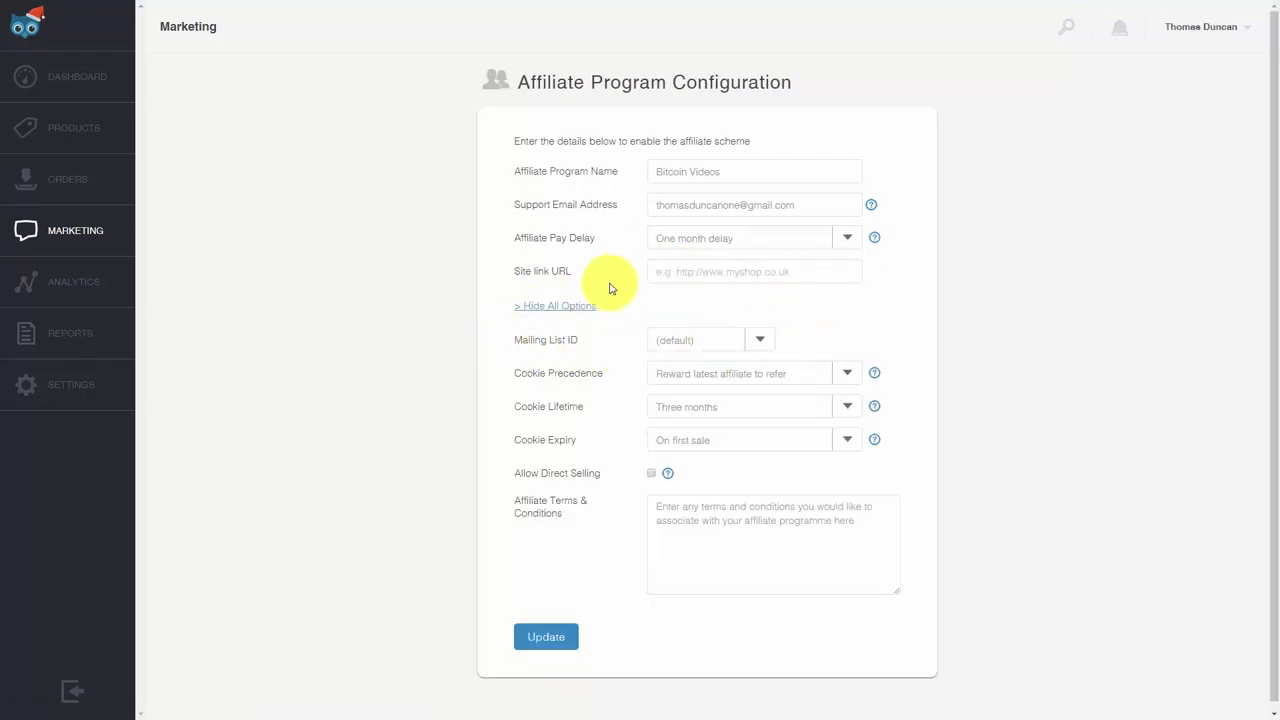
click(764, 343)
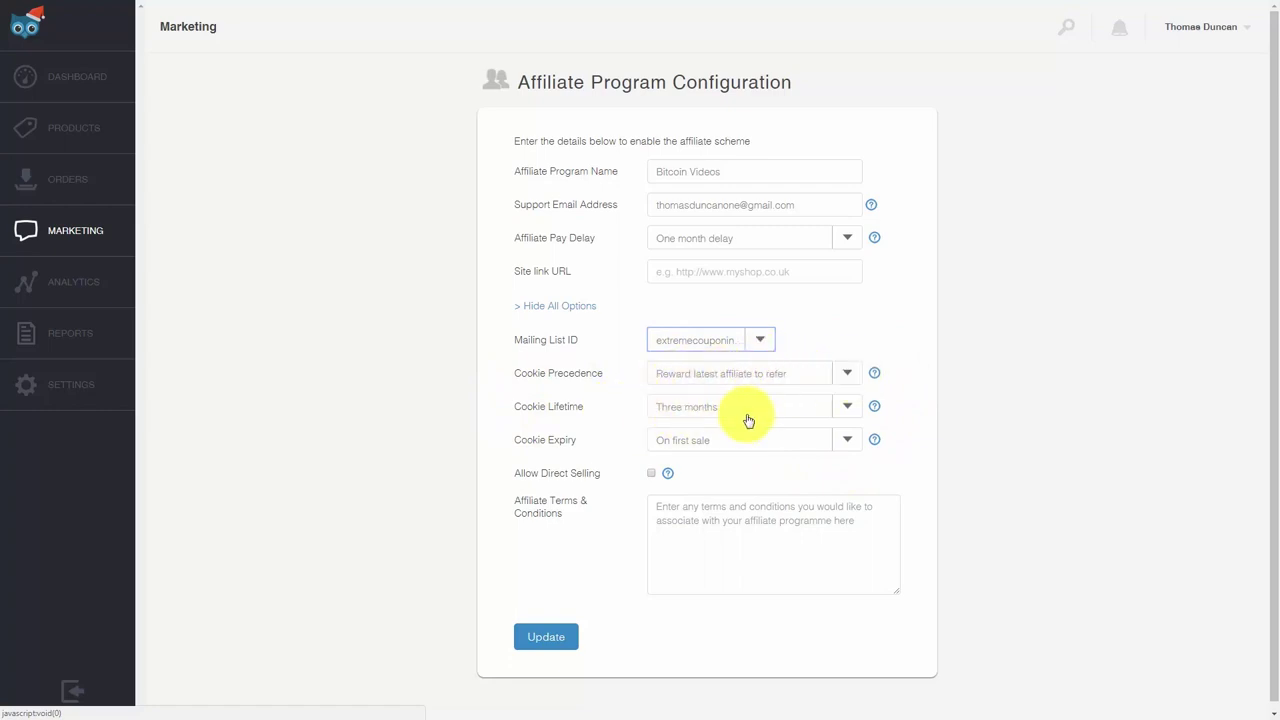
click(845, 408)
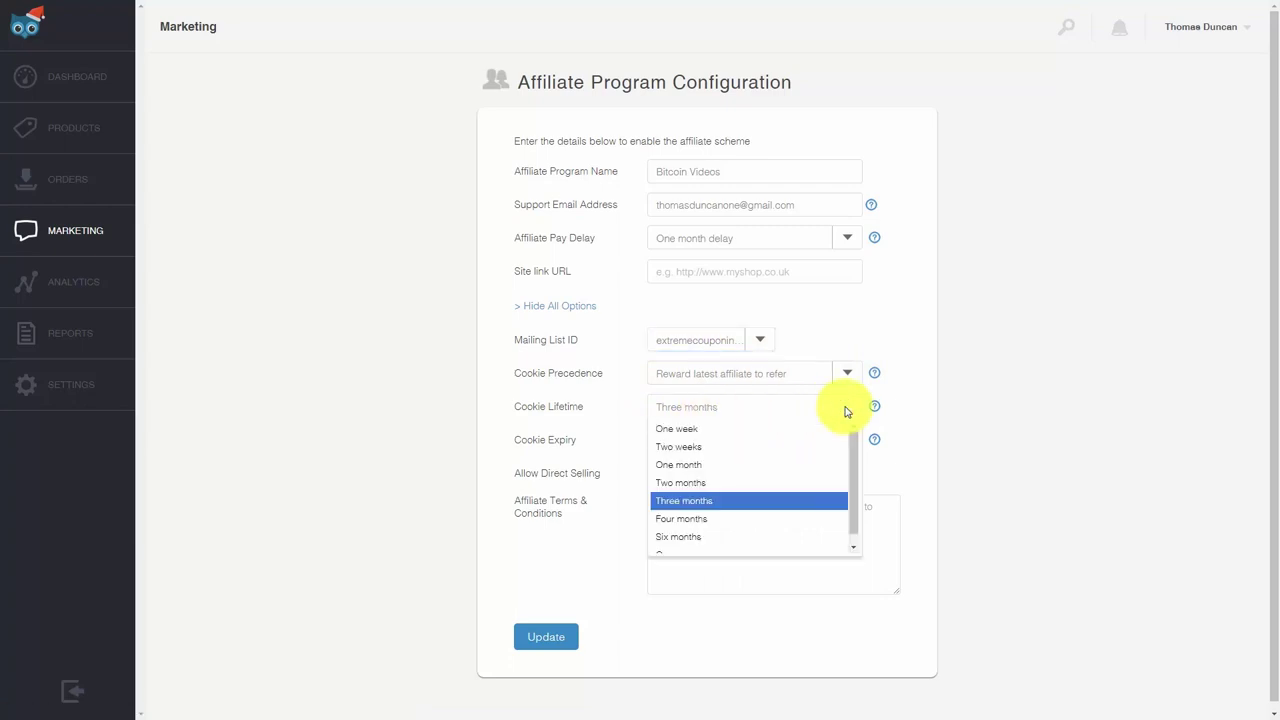
click(849, 377)
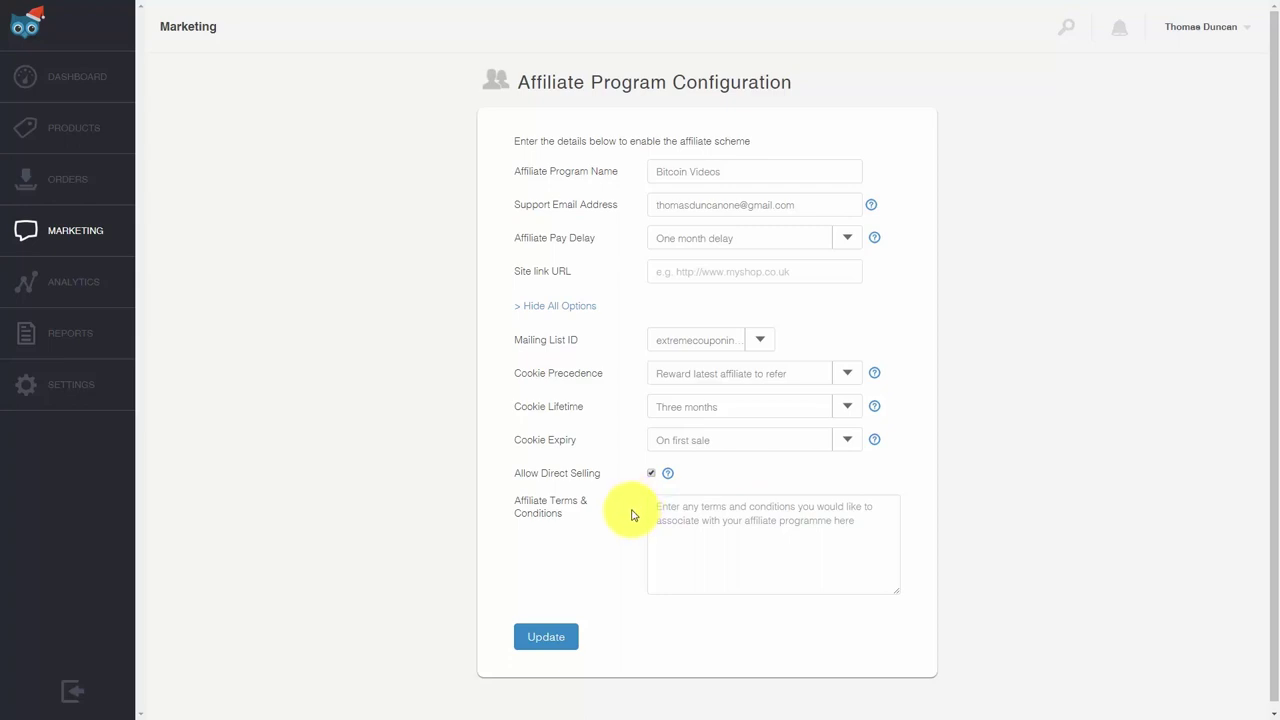
click(672, 273)
text(http://google.com)
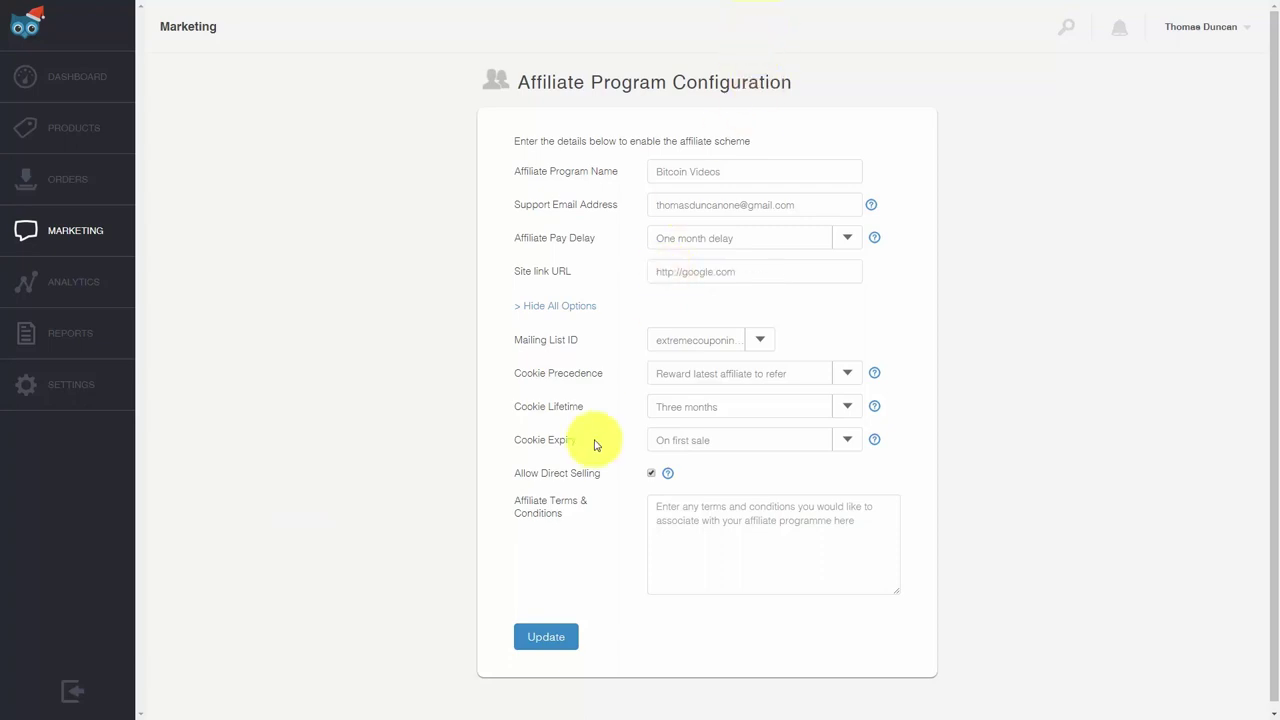
click(560, 642)
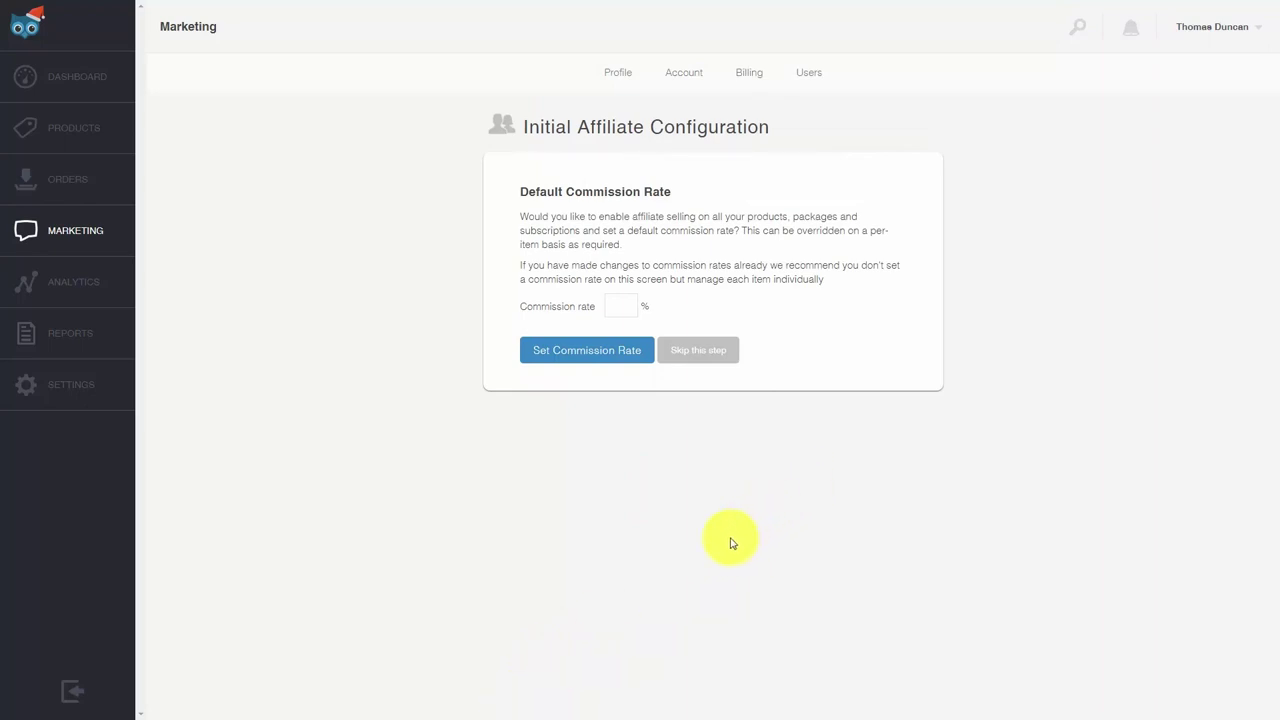
click(610, 303)
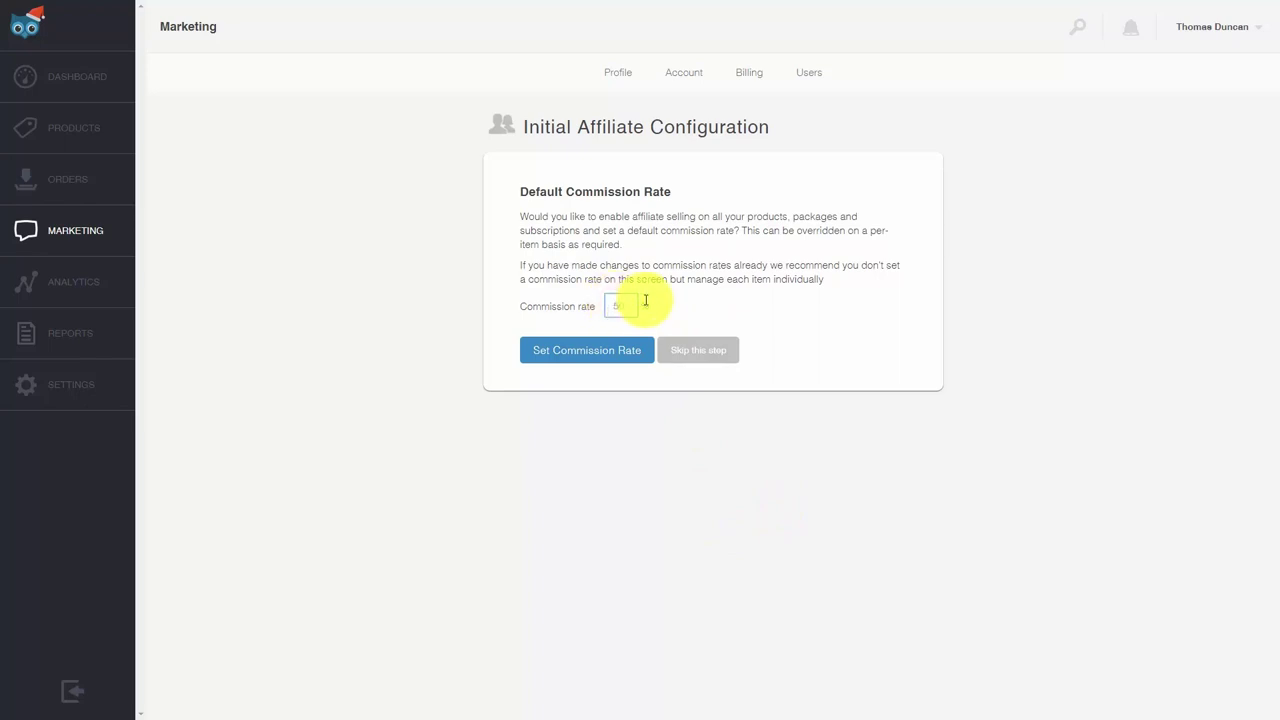
click(591, 356)
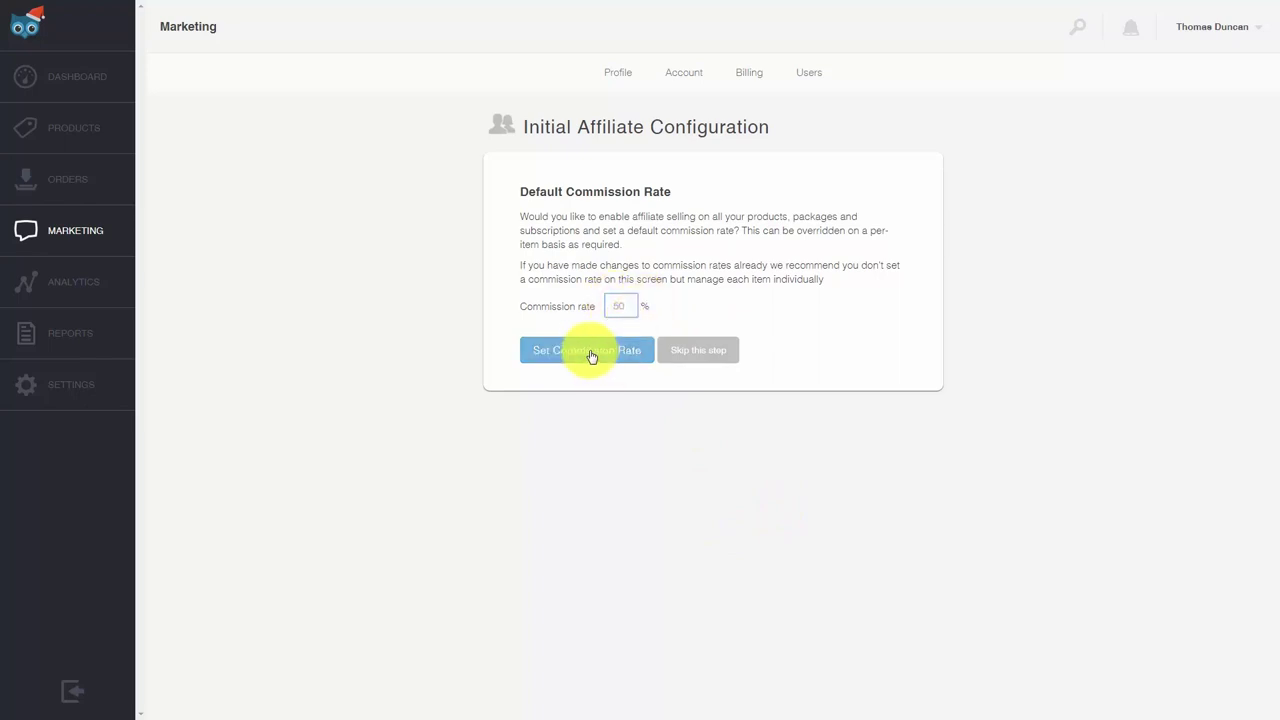
Copy the affiliate invitation link from the program's Inviting Affiliates section
scroll(488, 326, down, 2)
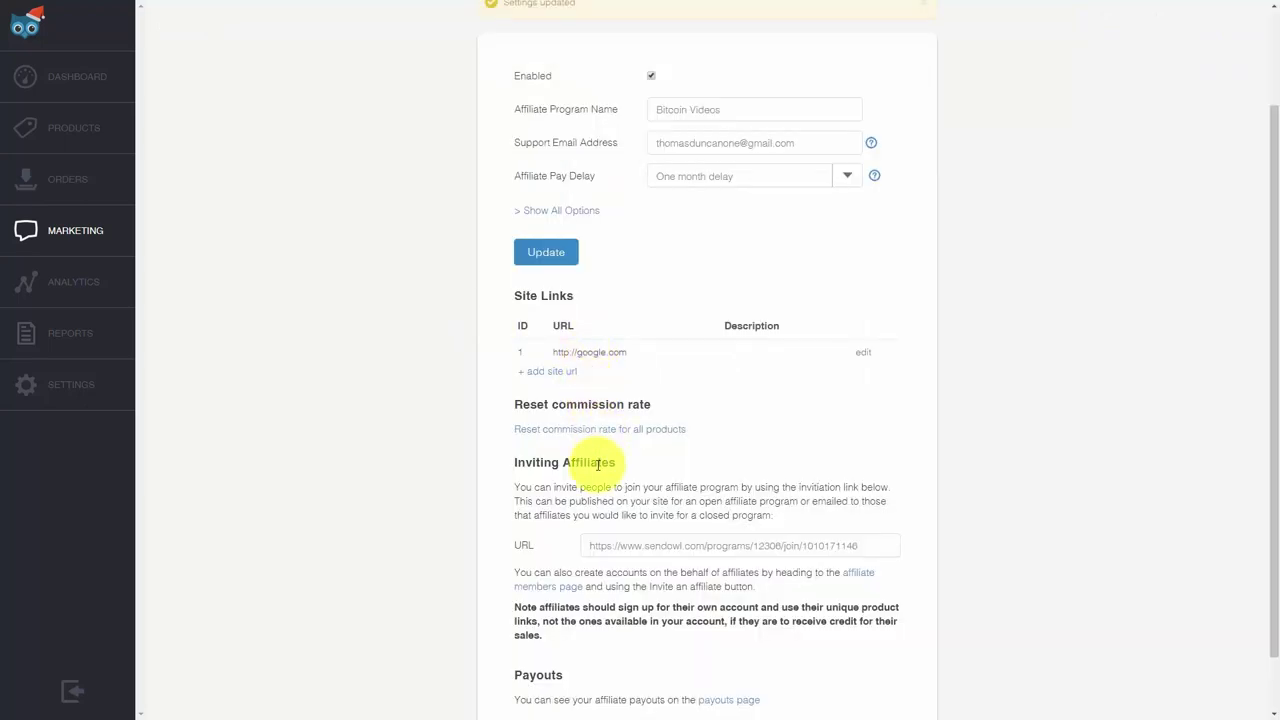
click(632, 546)
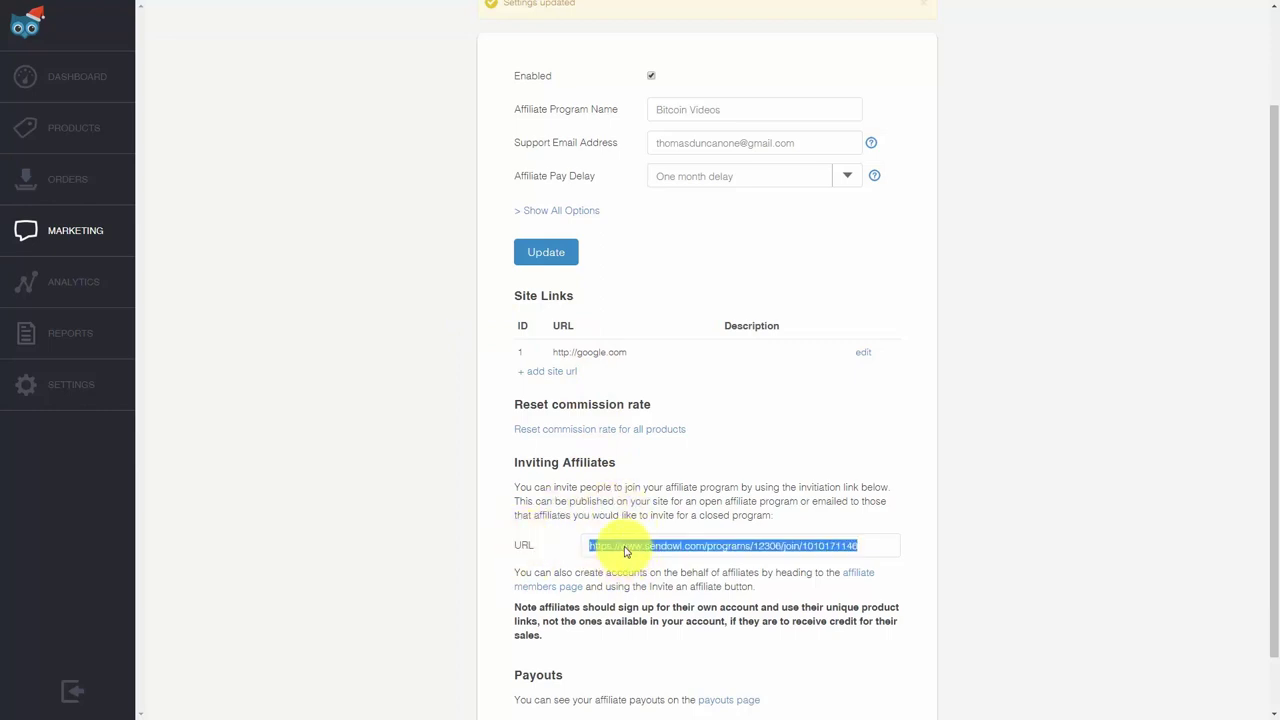
right_click(624, 550)
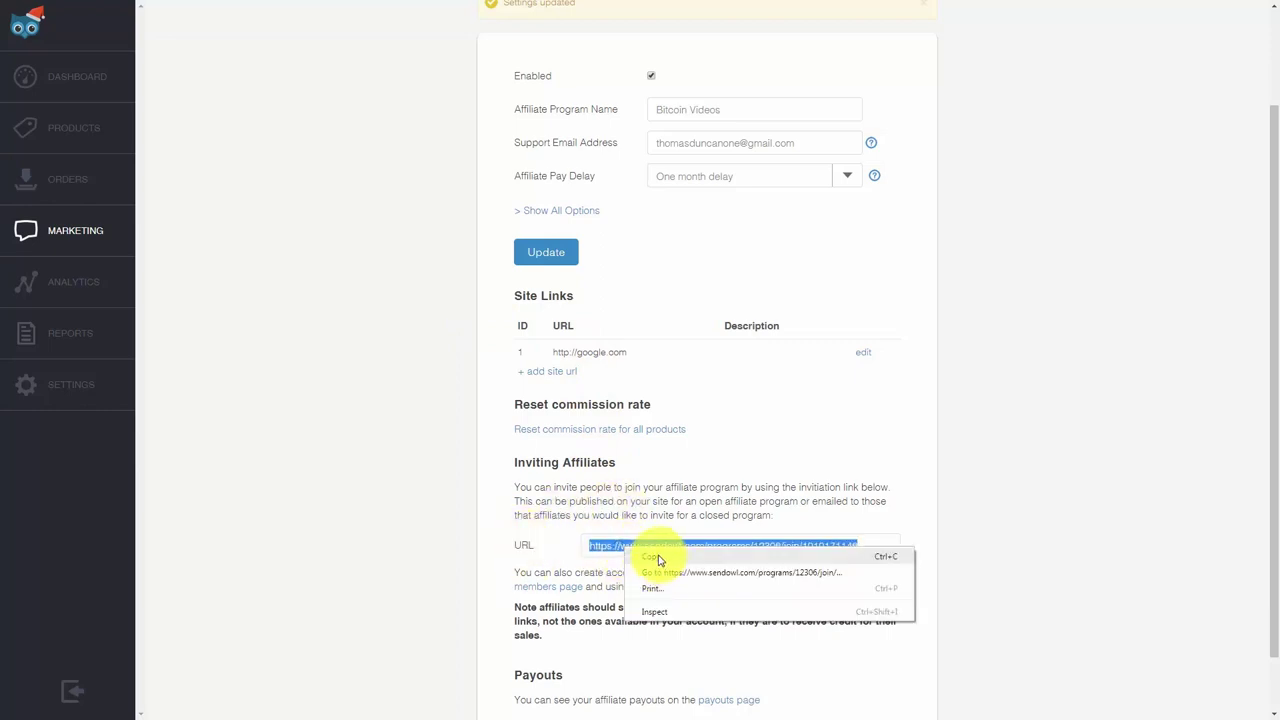
click(652, 556)
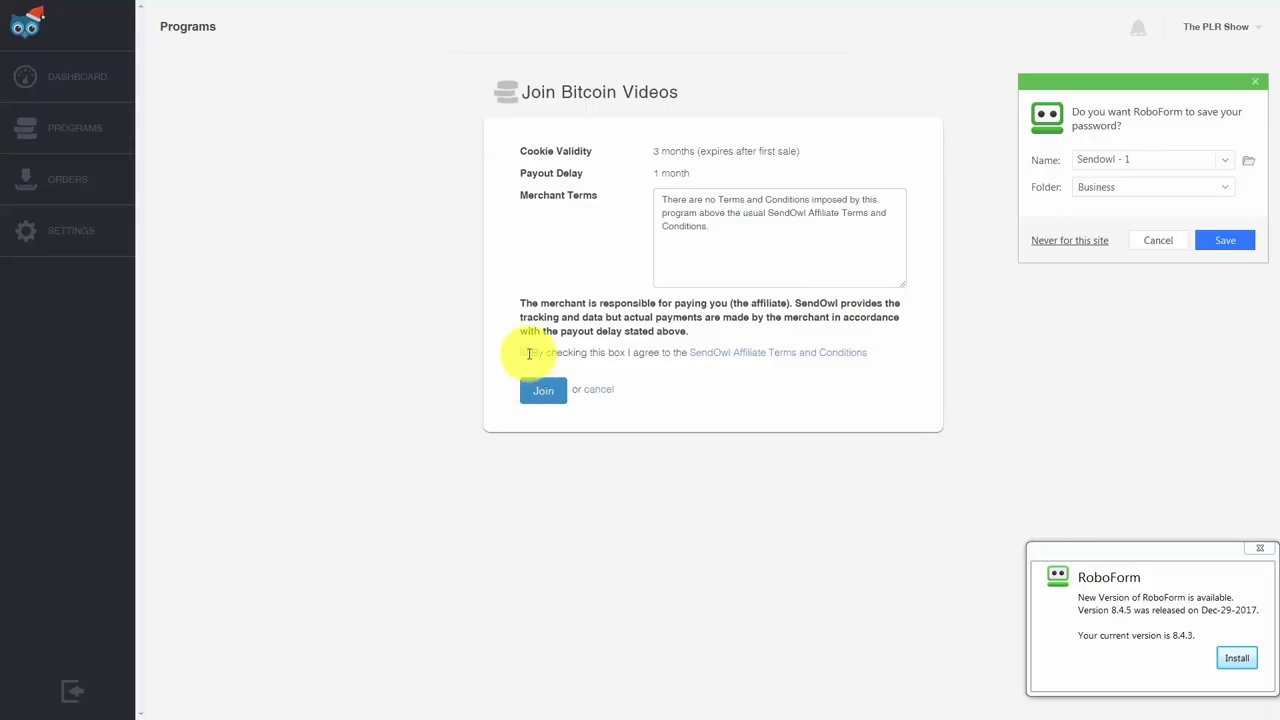
Join the Bitcoin Videos affiliate program after accepting the SendOwl affiliate terms, and open its affiliate links
click(524, 353)
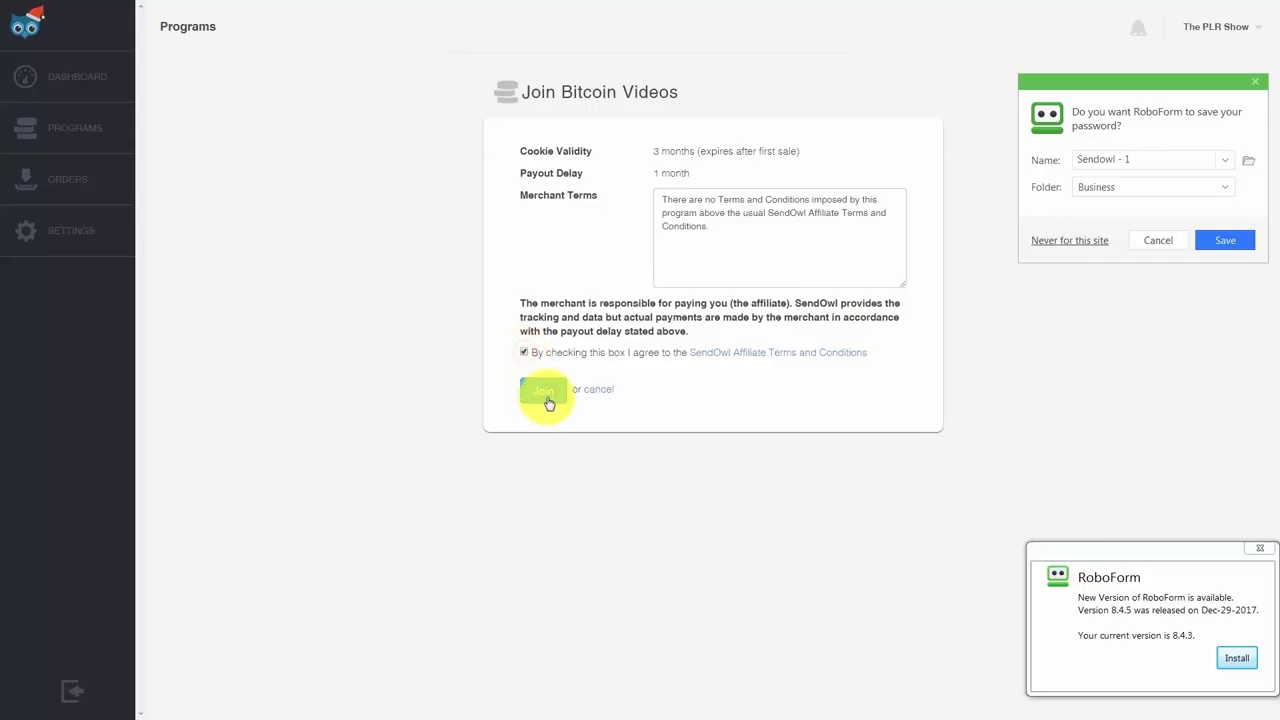
click(545, 392)
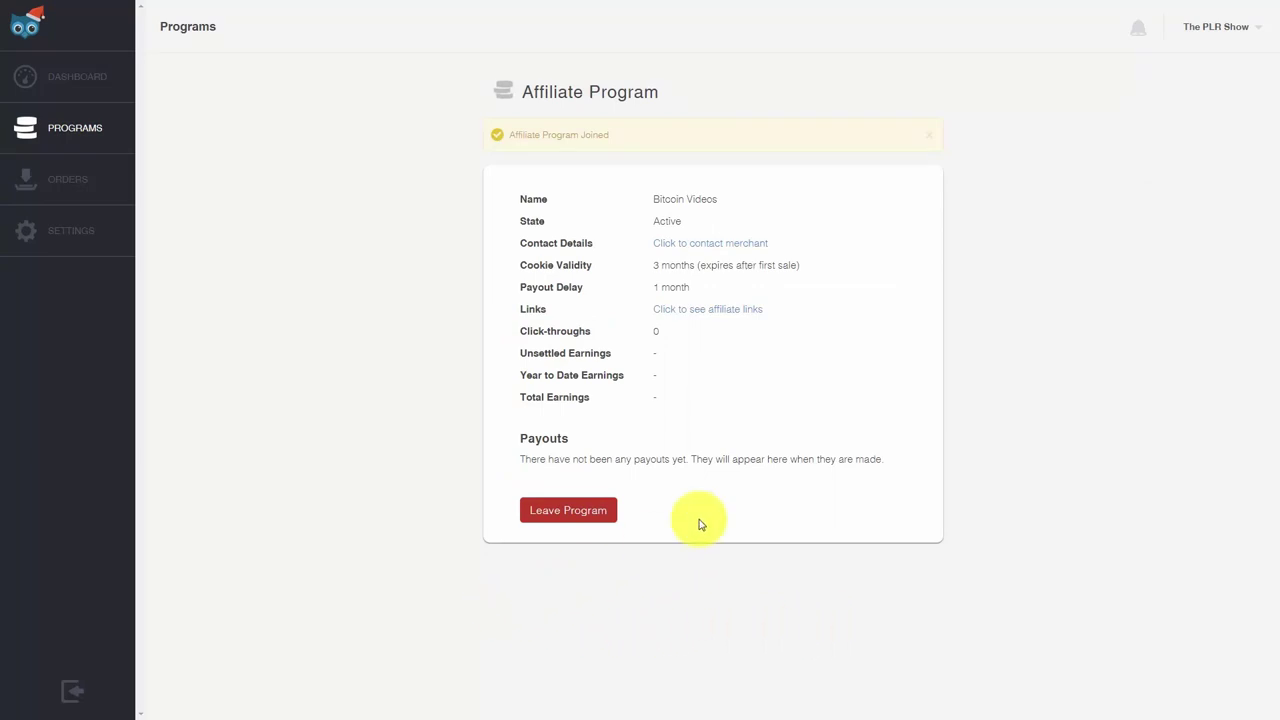
click(706, 310)
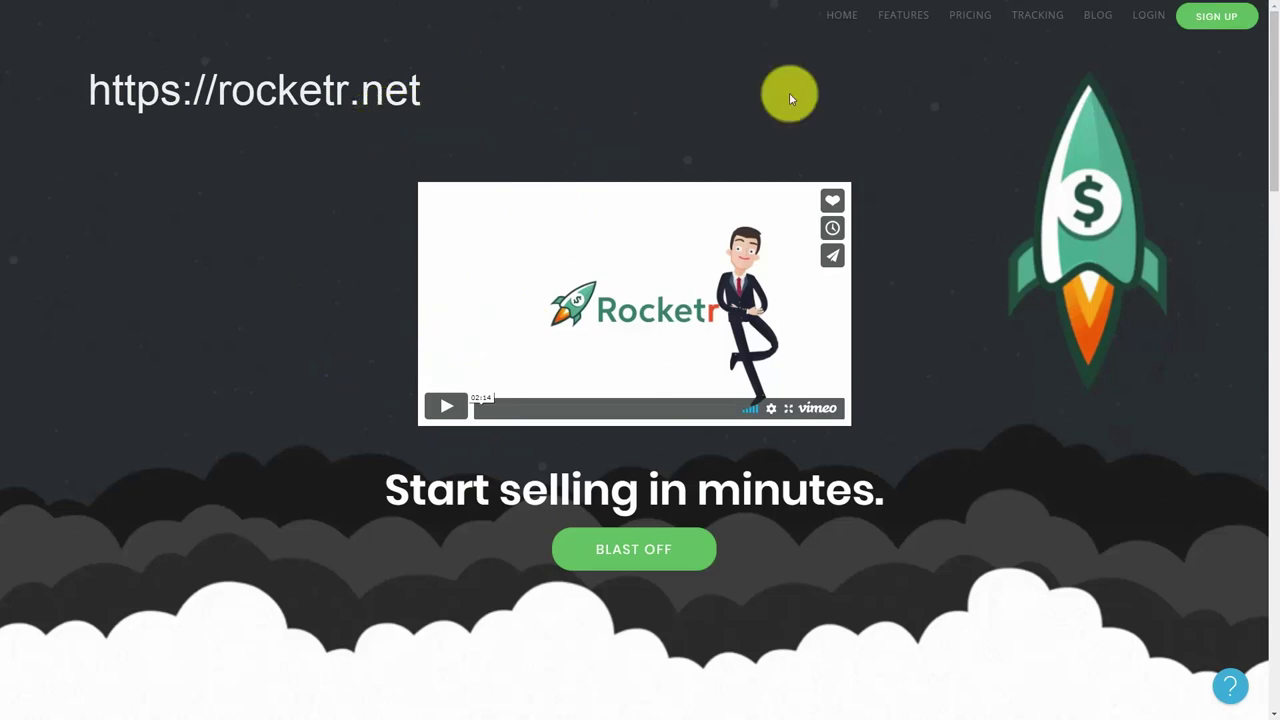
Switch to Rocketr and register a seller account, accepting the terms and completing the captcha check
click(1210, 24)
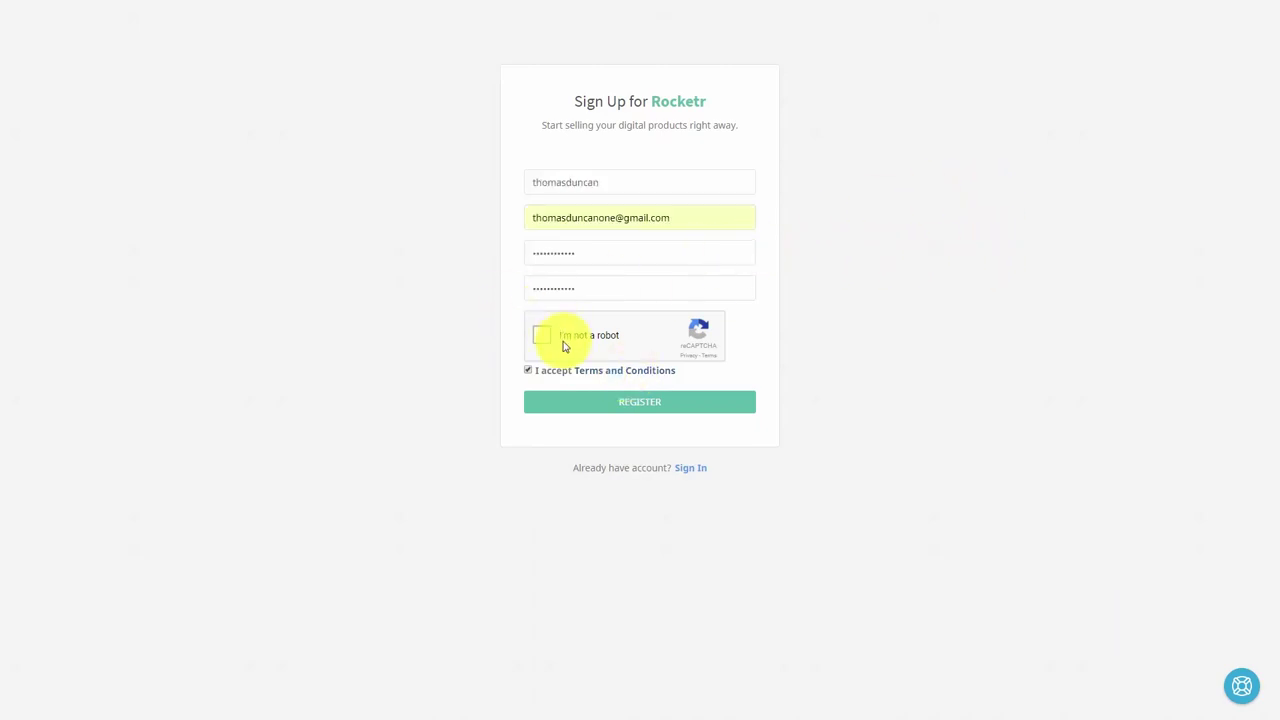
click(545, 336)
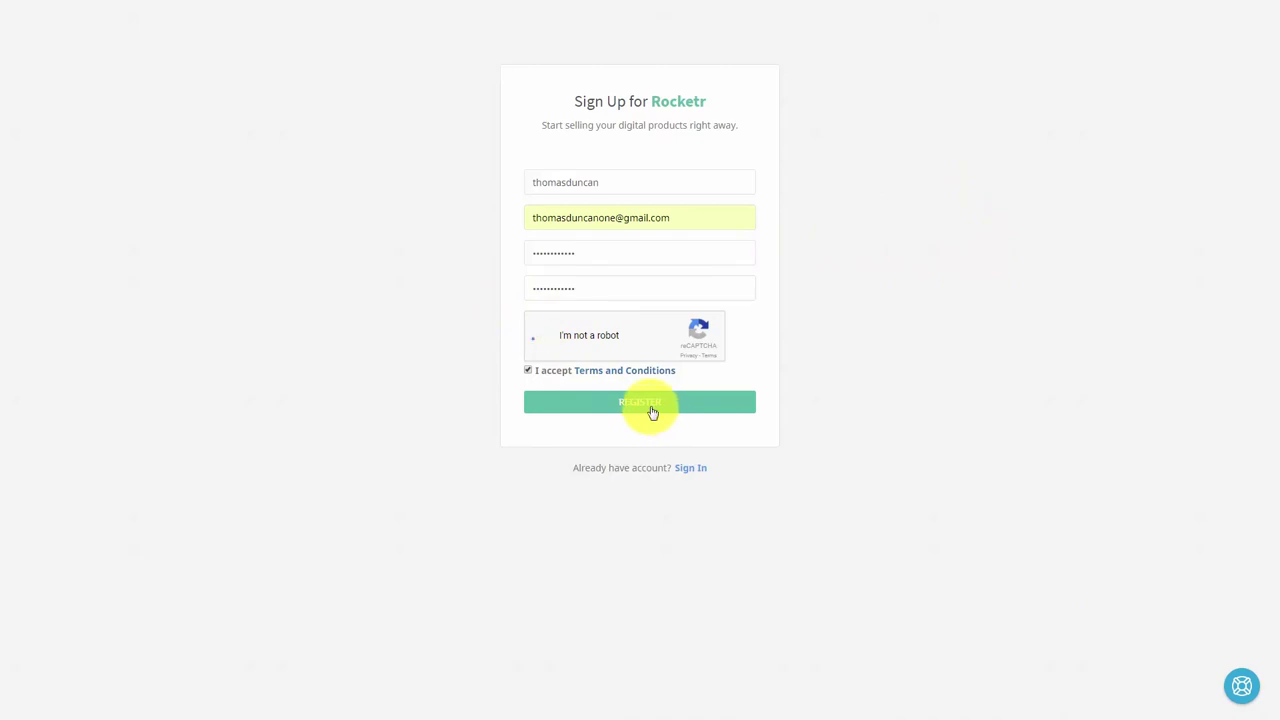
click(652, 412)
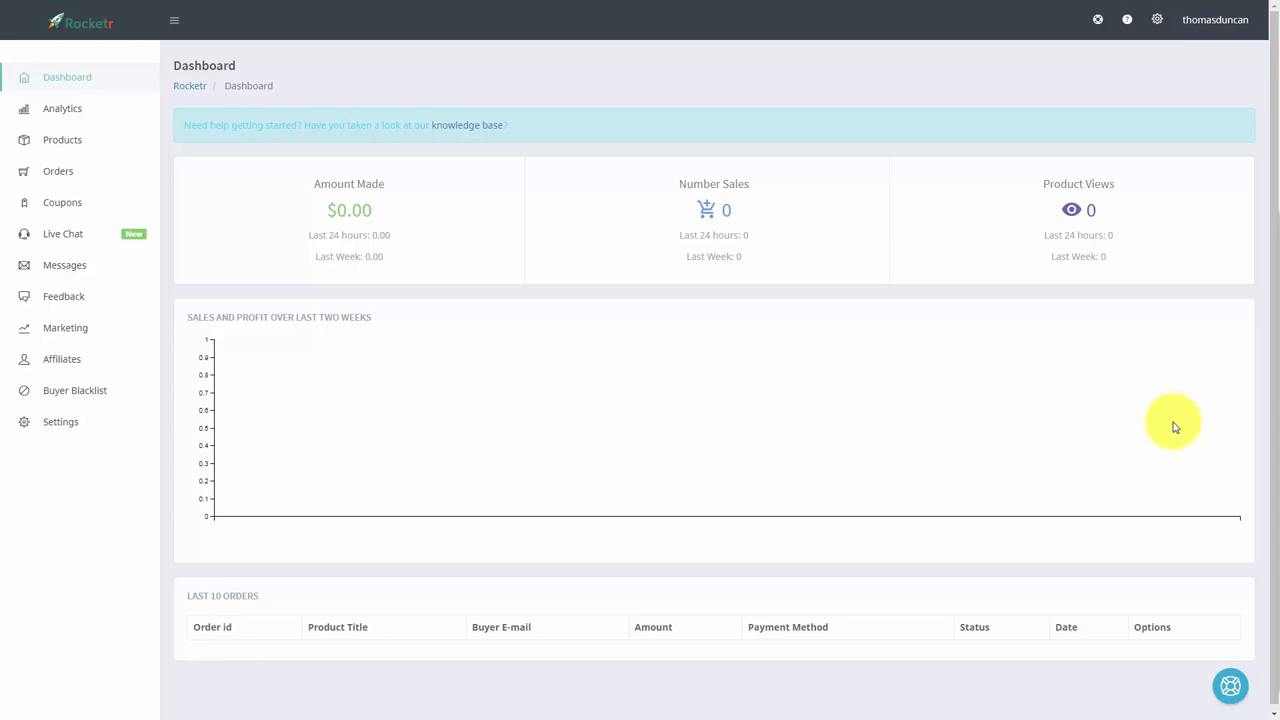
In the Rocketr account's payment settings, paste the Bitcoin wallet address as the receiving address
click(1157, 22)
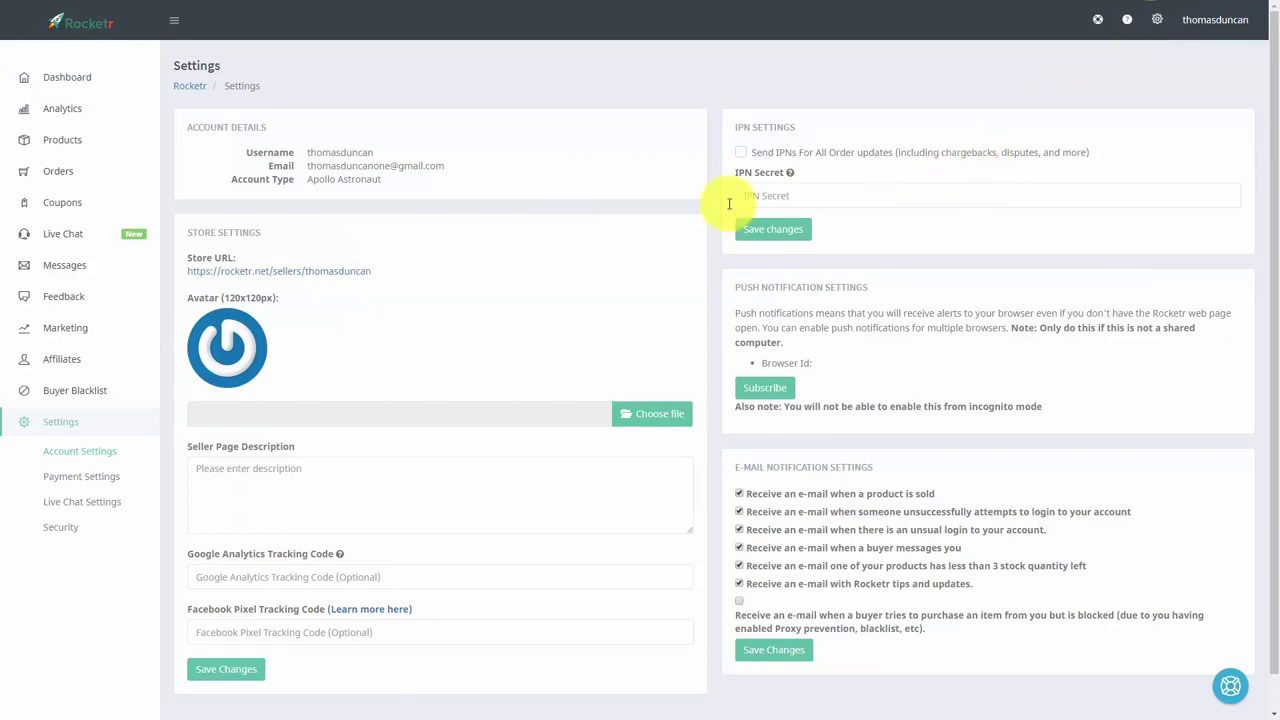
click(94, 479)
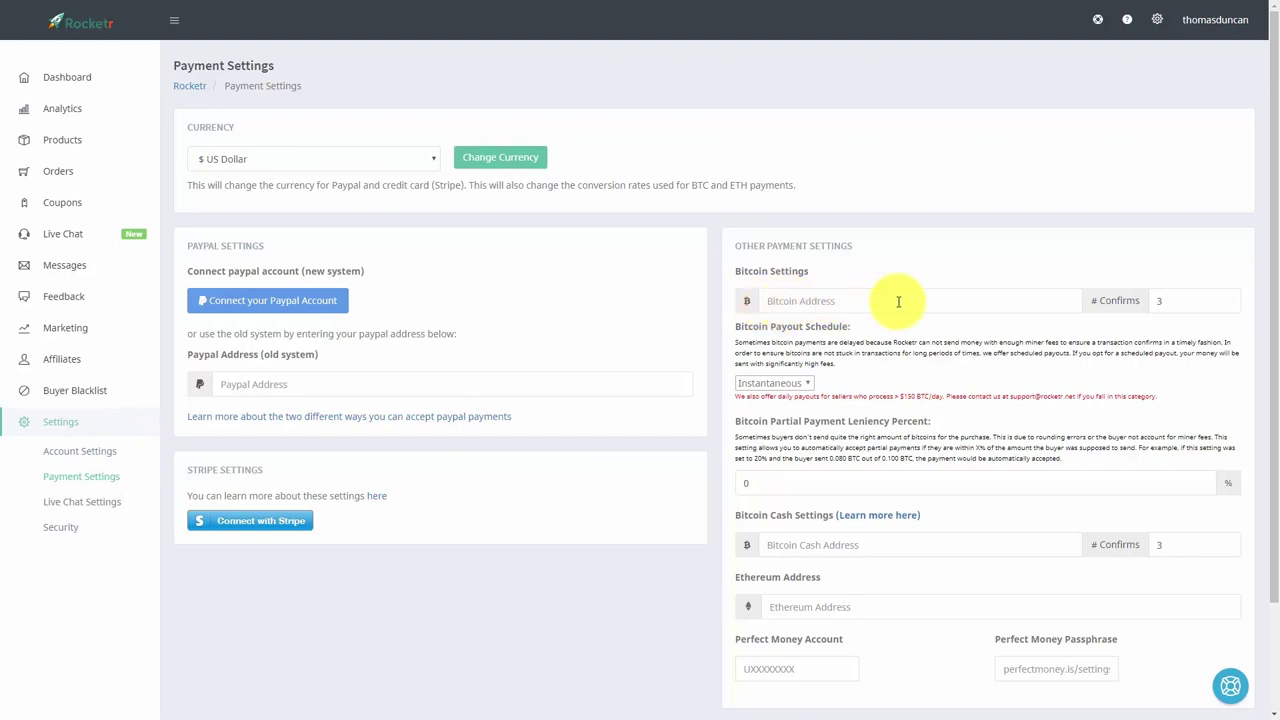
click(853, 302)
key(ctrl+v)
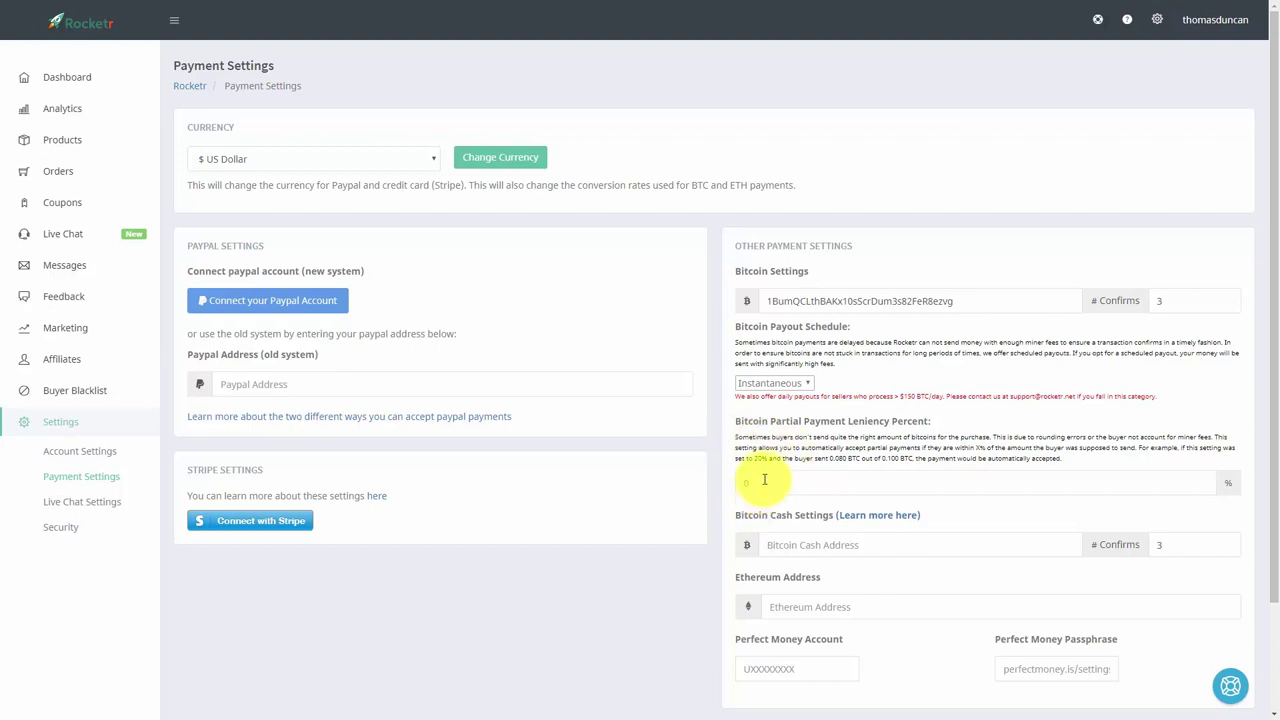
Set the Bitcoin partial payment leniency to 8% and save the payment settings
click(745, 484)
drag(741, 487, 980, 503)
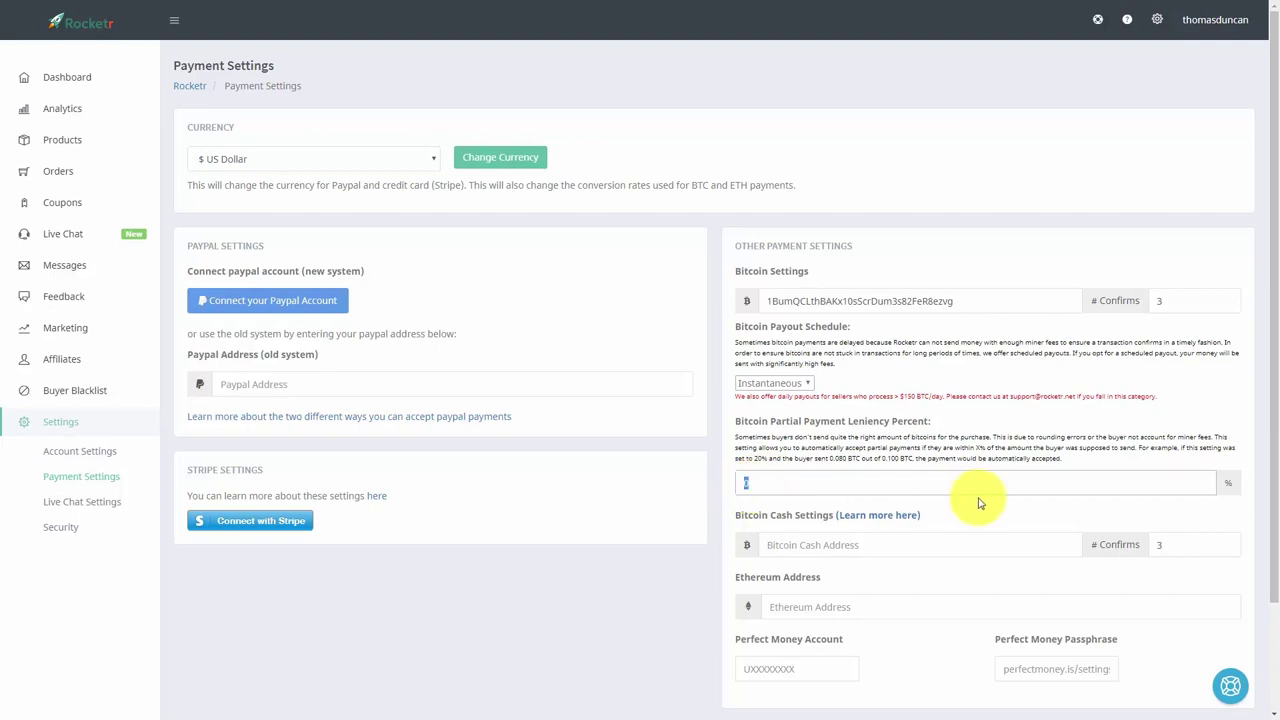
key(BackSpace)
text(10)
key(BackSpace)
key(BackSpace)
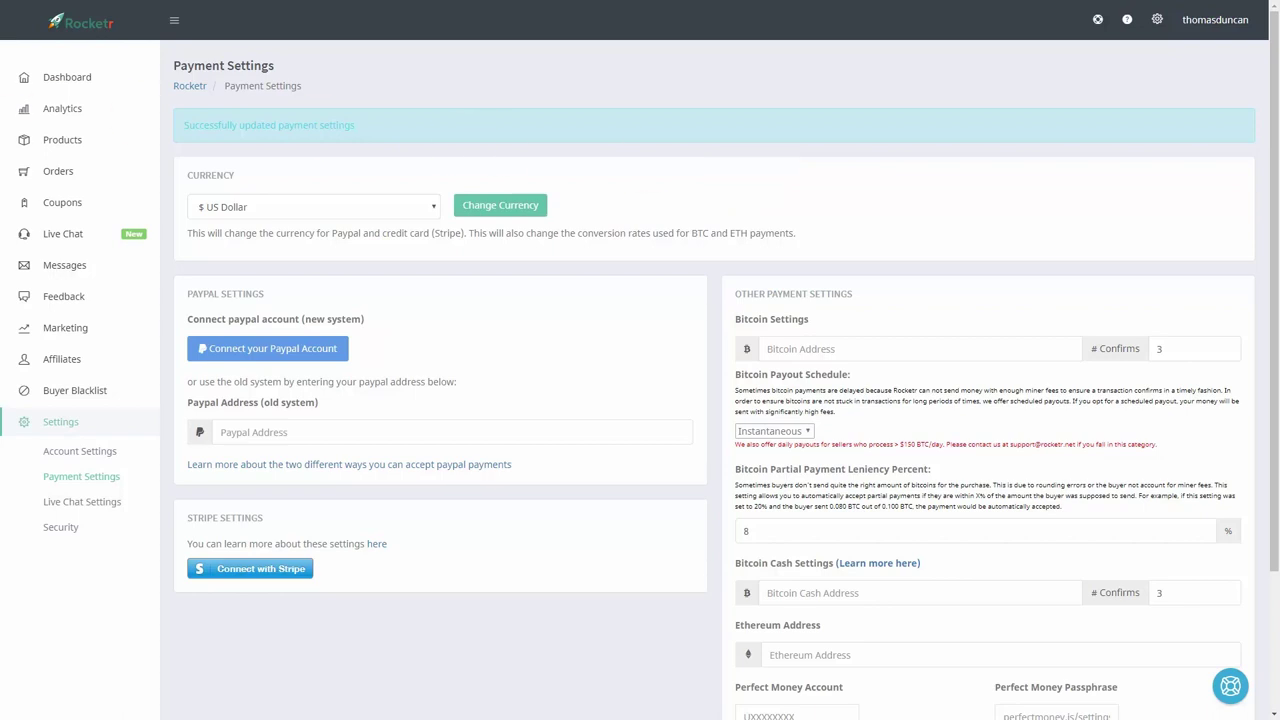
Start a File Download product titled "Sell Your Digital Product Using Bitcoin" with the description "How to sell your digital product using bitcoin."
click(61, 145)
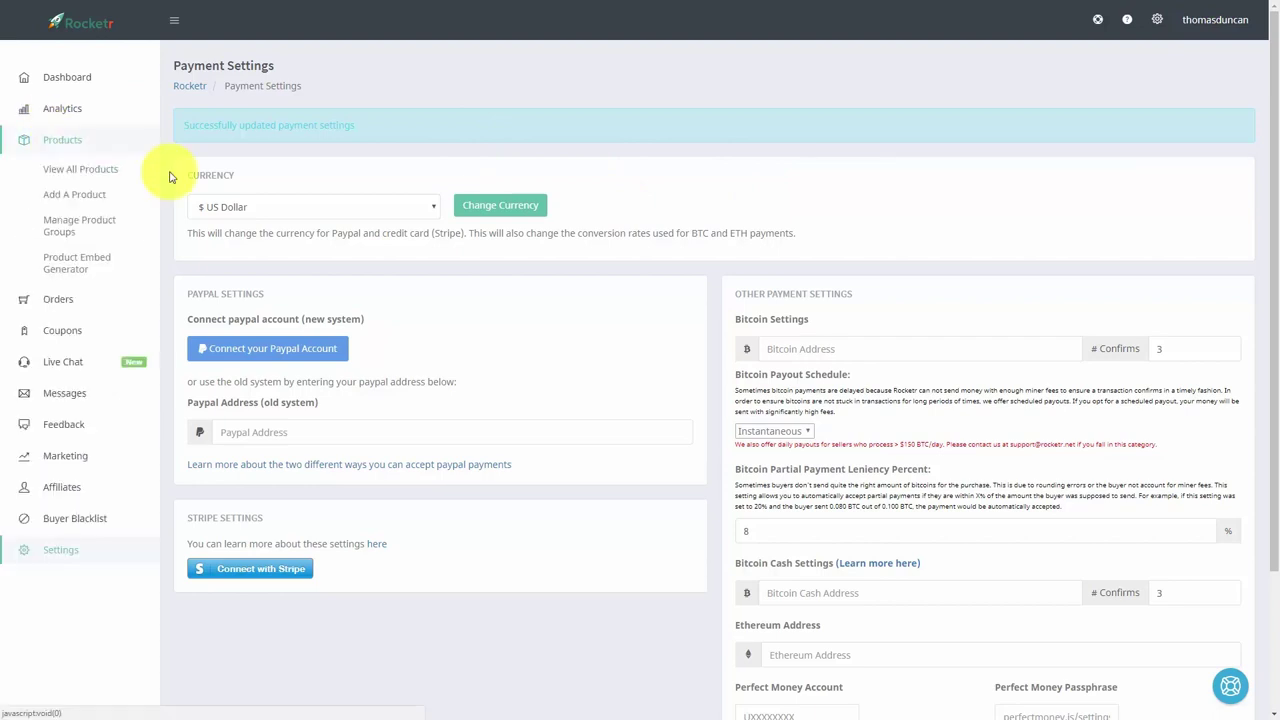
click(78, 198)
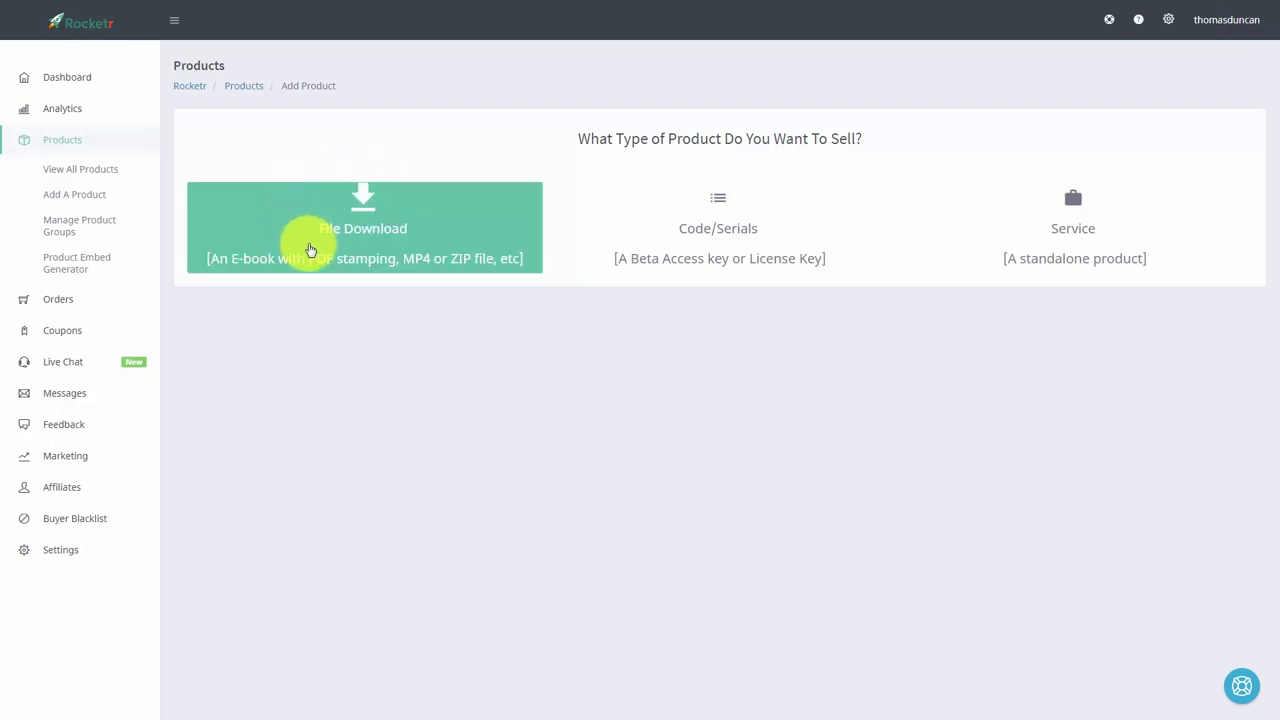
click(359, 234)
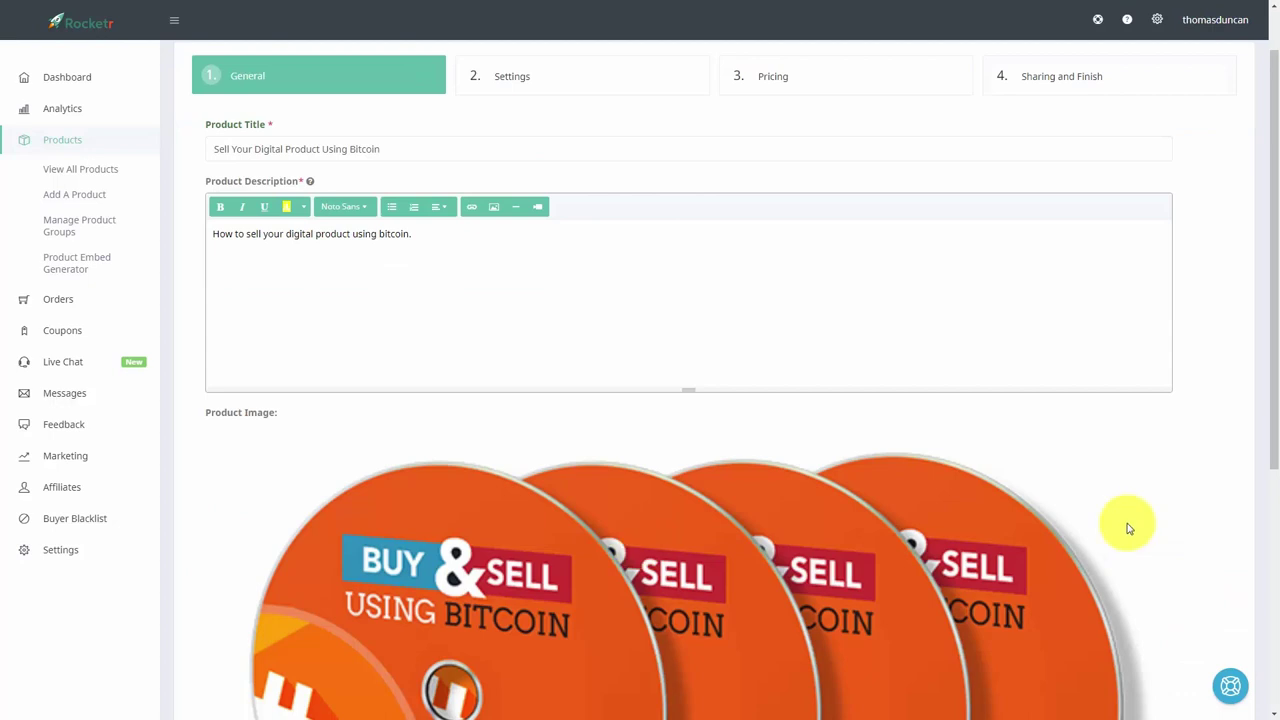
scroll(1120, 545, down, 3)
scroll(1110, 558, down, 5)
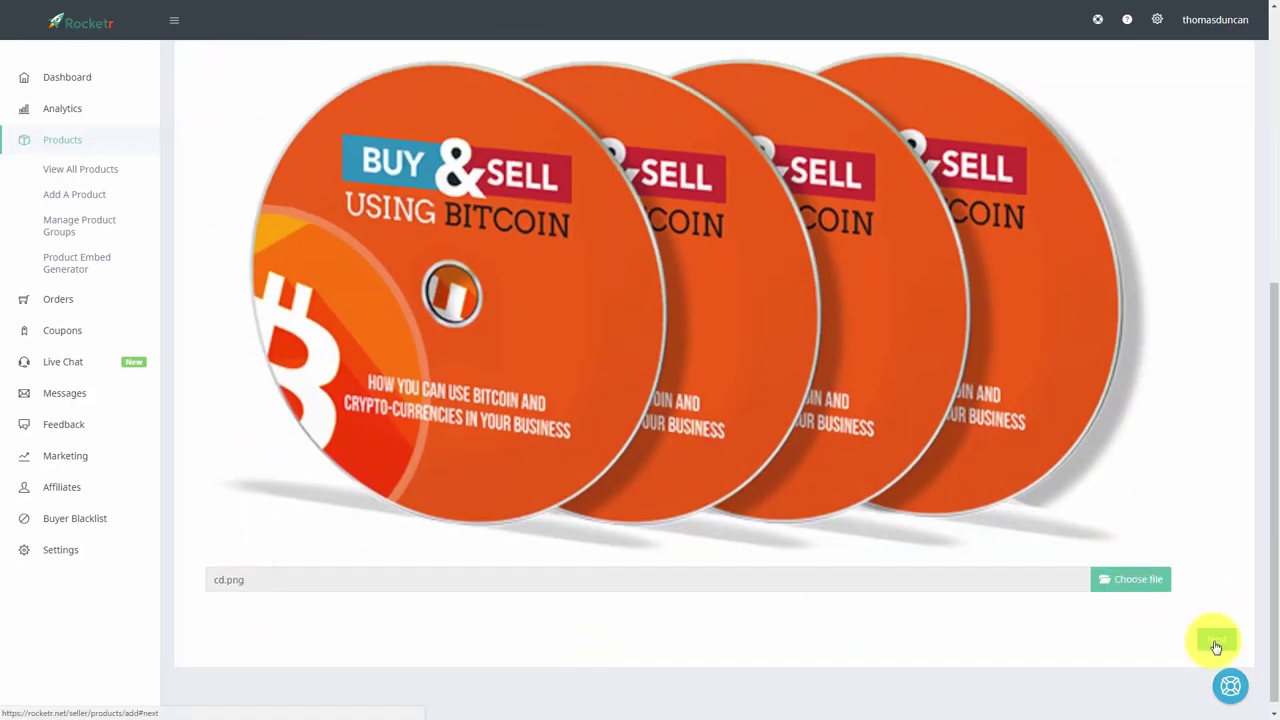
click(1216, 642)
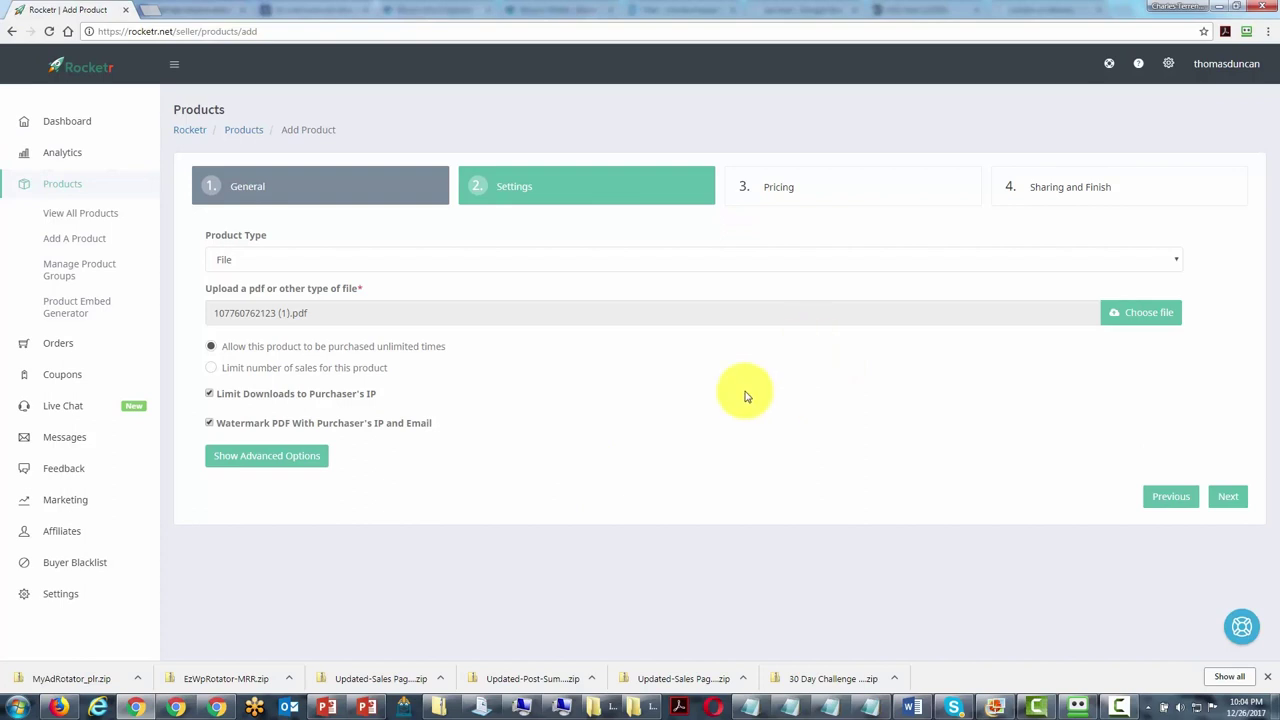
click(1226, 497)
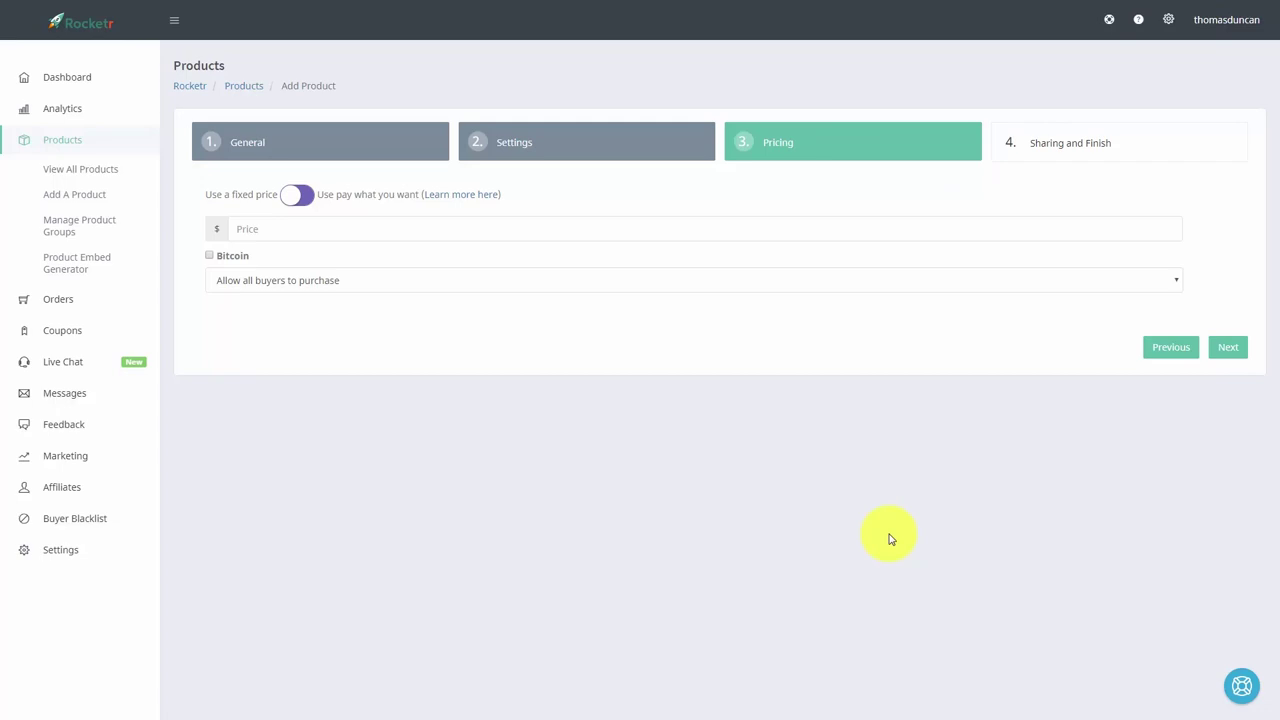
click(306, 197)
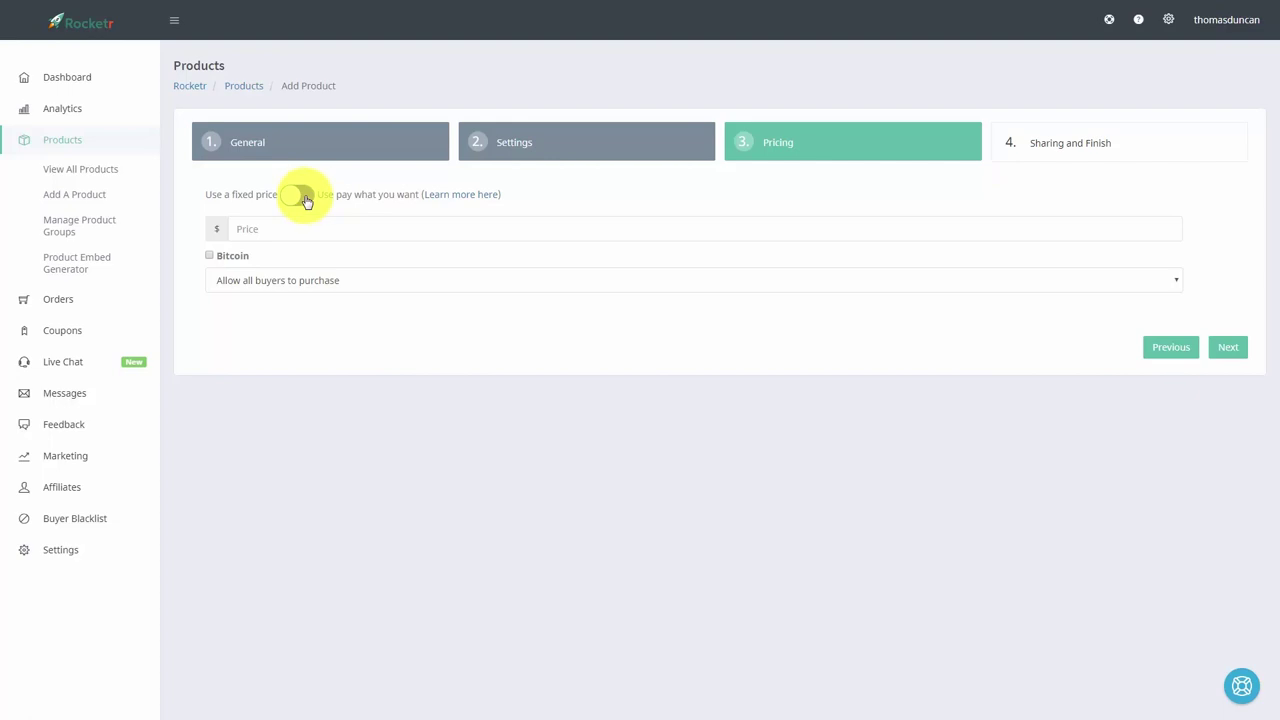
click(306, 198)
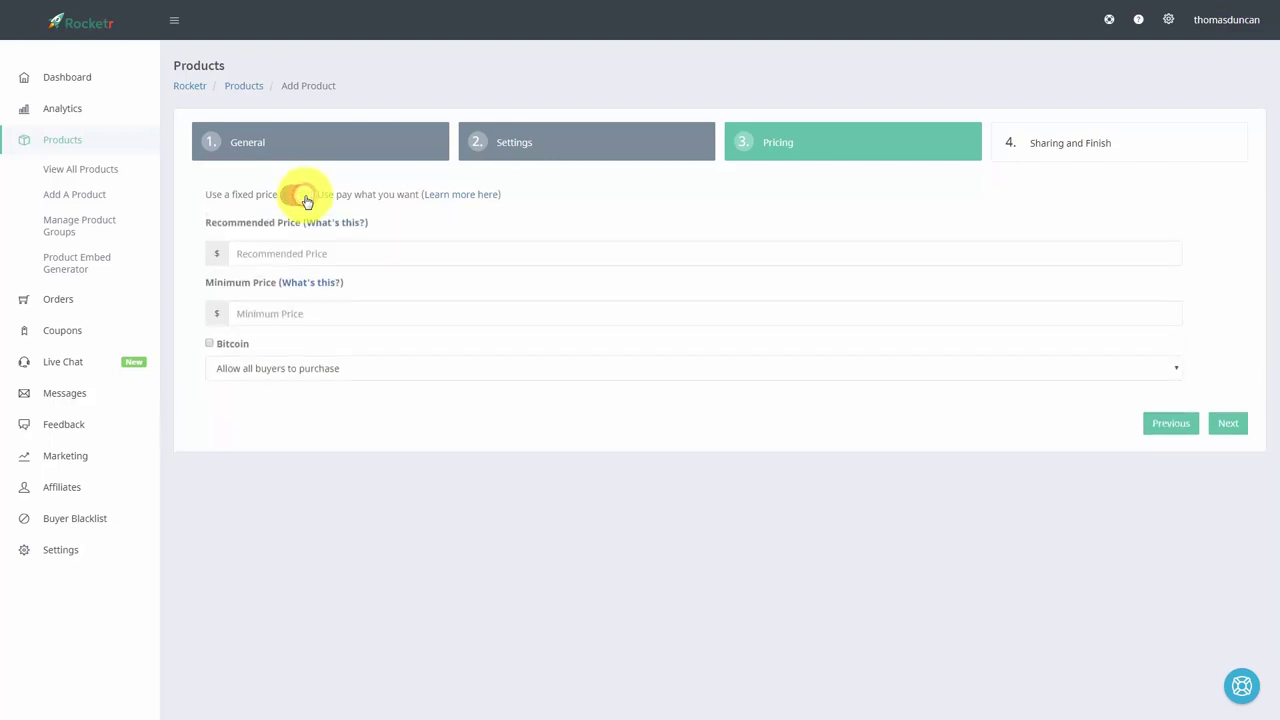
click(290, 196)
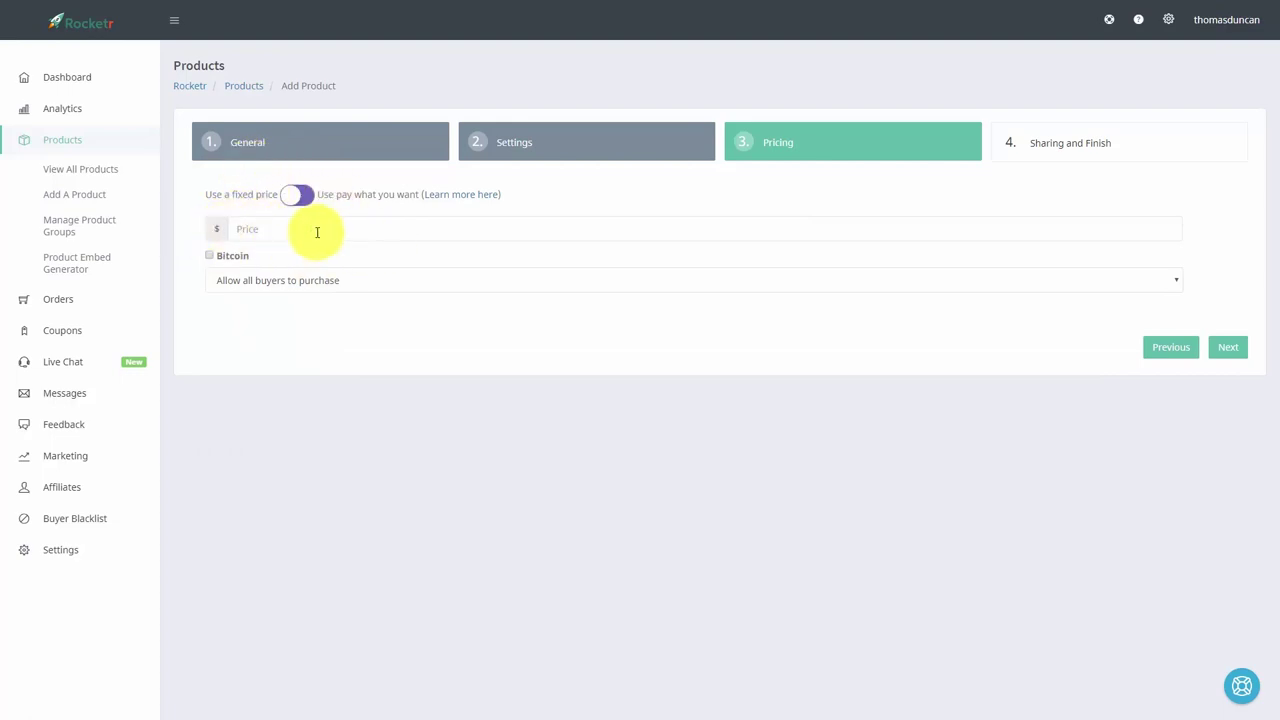
Set a fixed price of $27, accept Bitcoin, and allow all buyers except the global blacklist and proxies/vpns
click(245, 228)
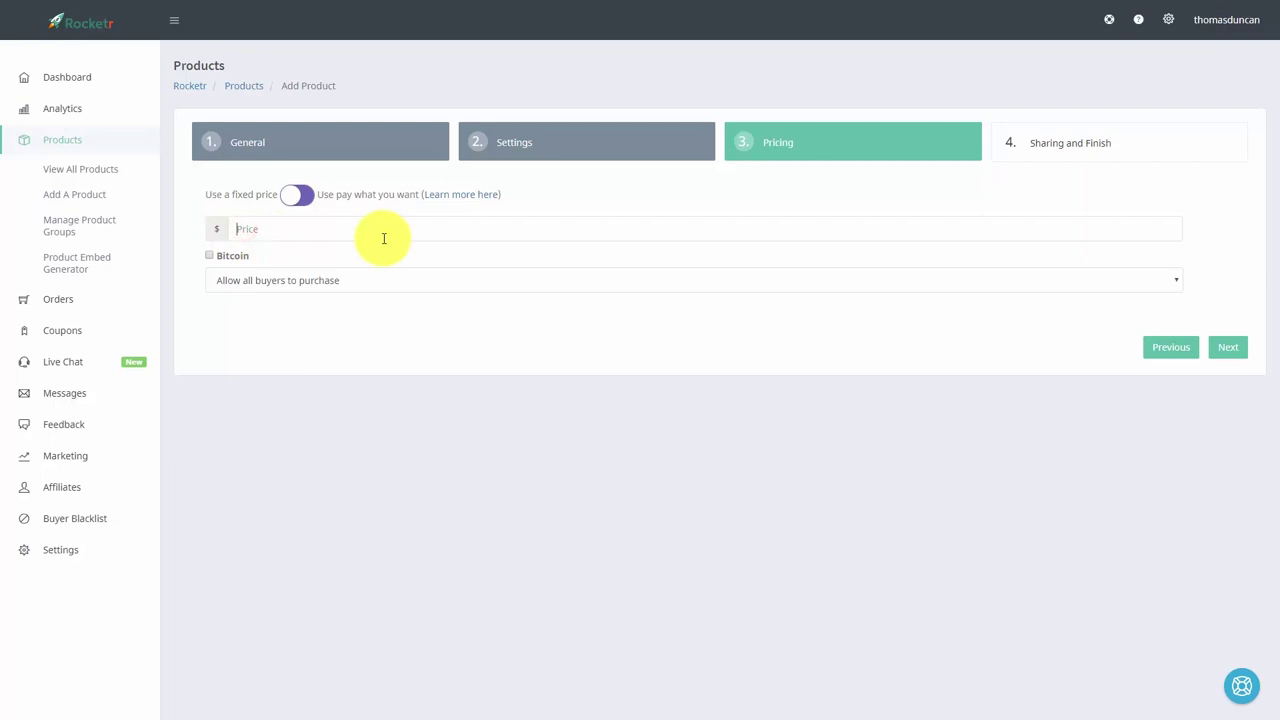
text(27)
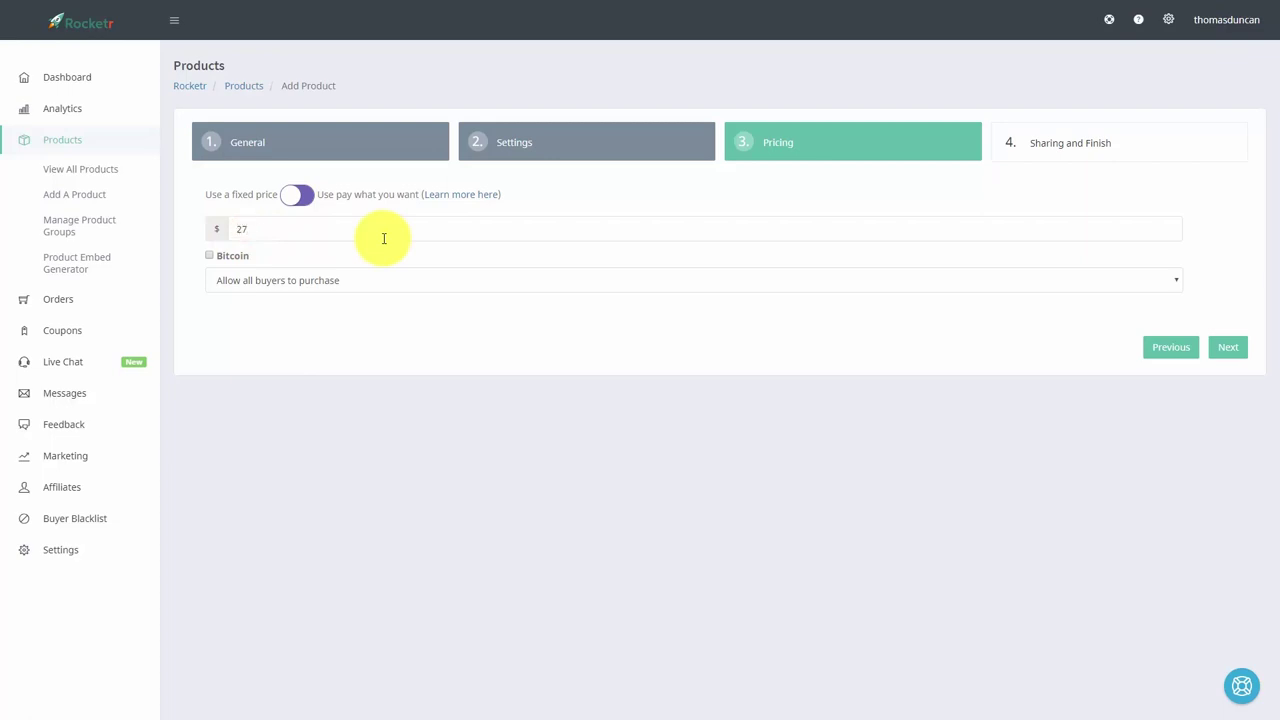
click(210, 255)
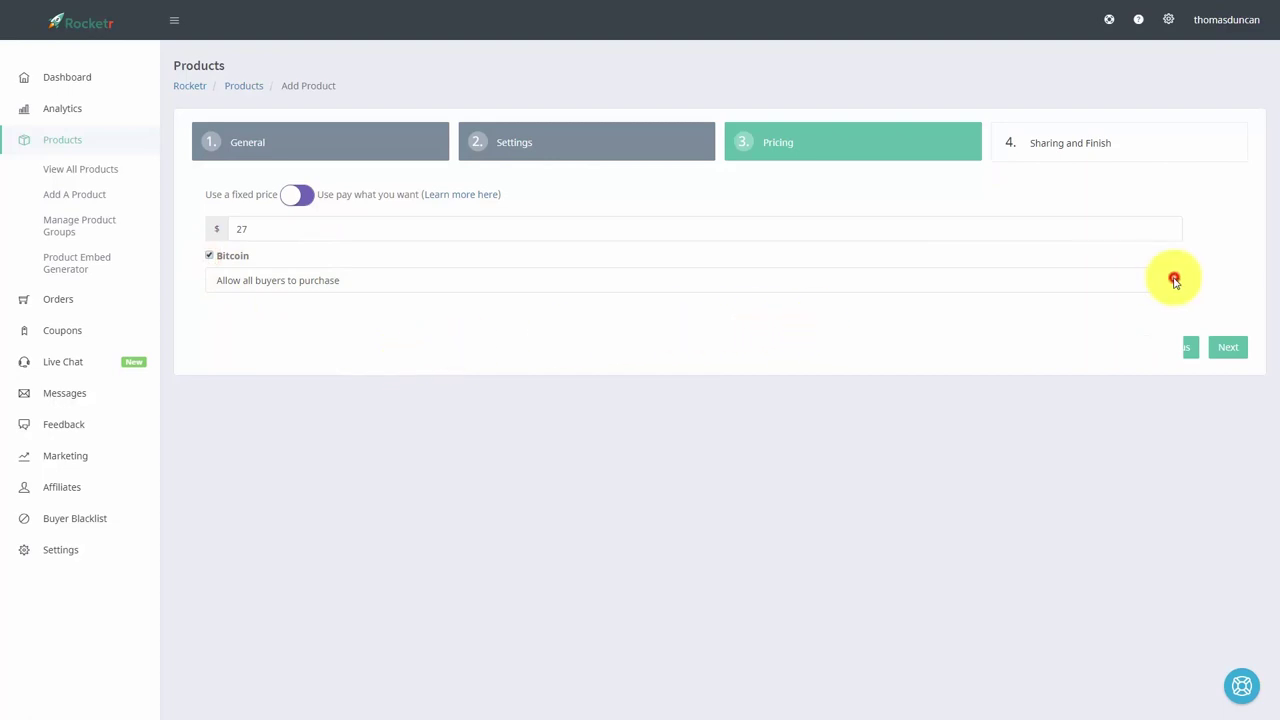
click(1172, 280)
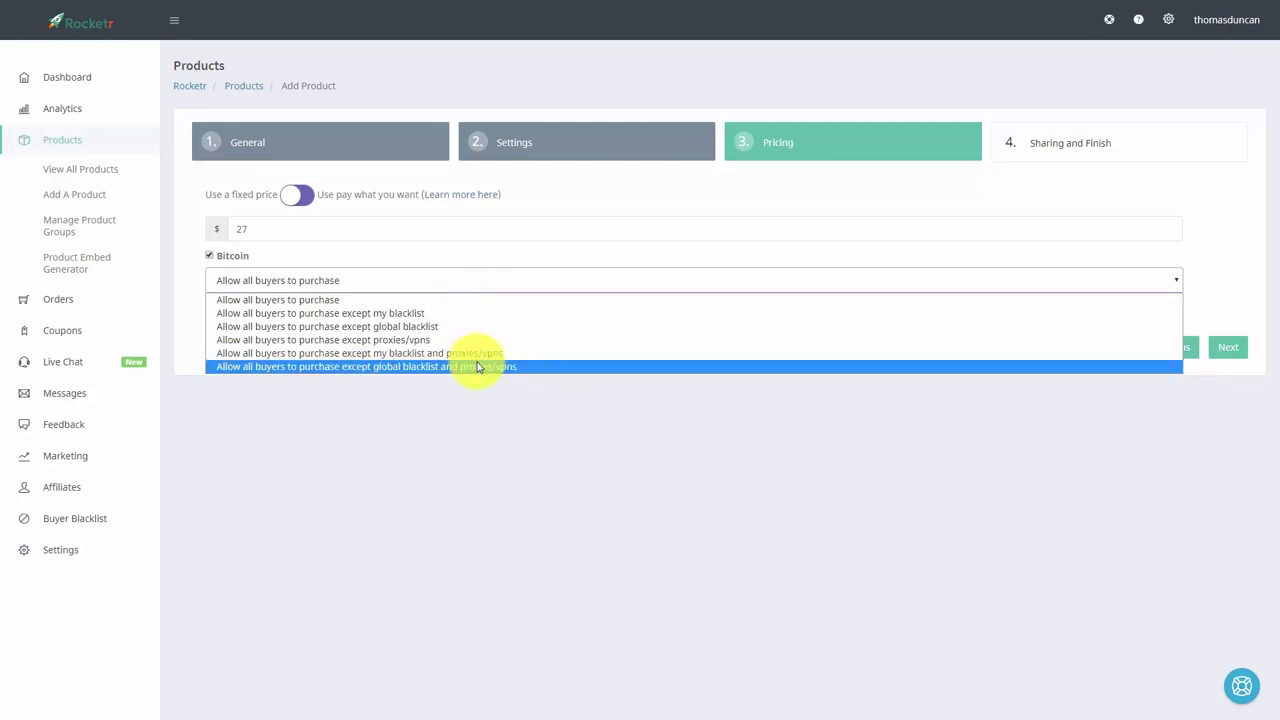
click(391, 367)
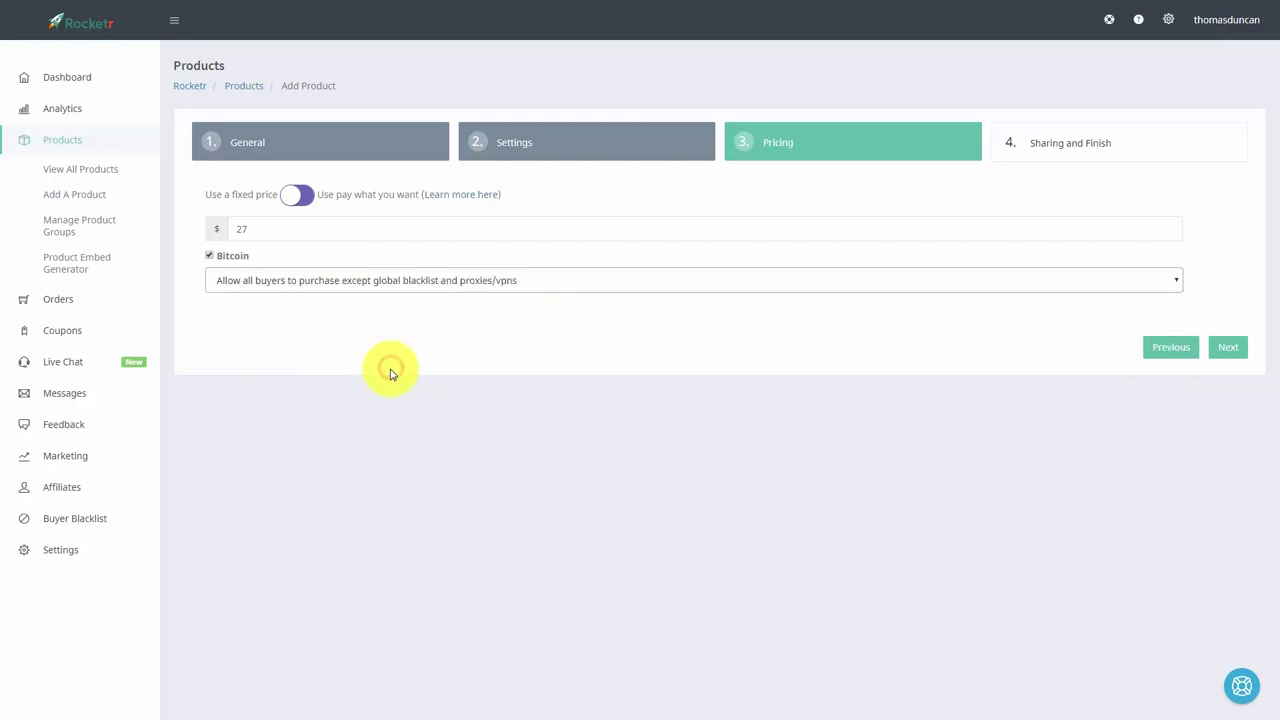
click(1230, 350)
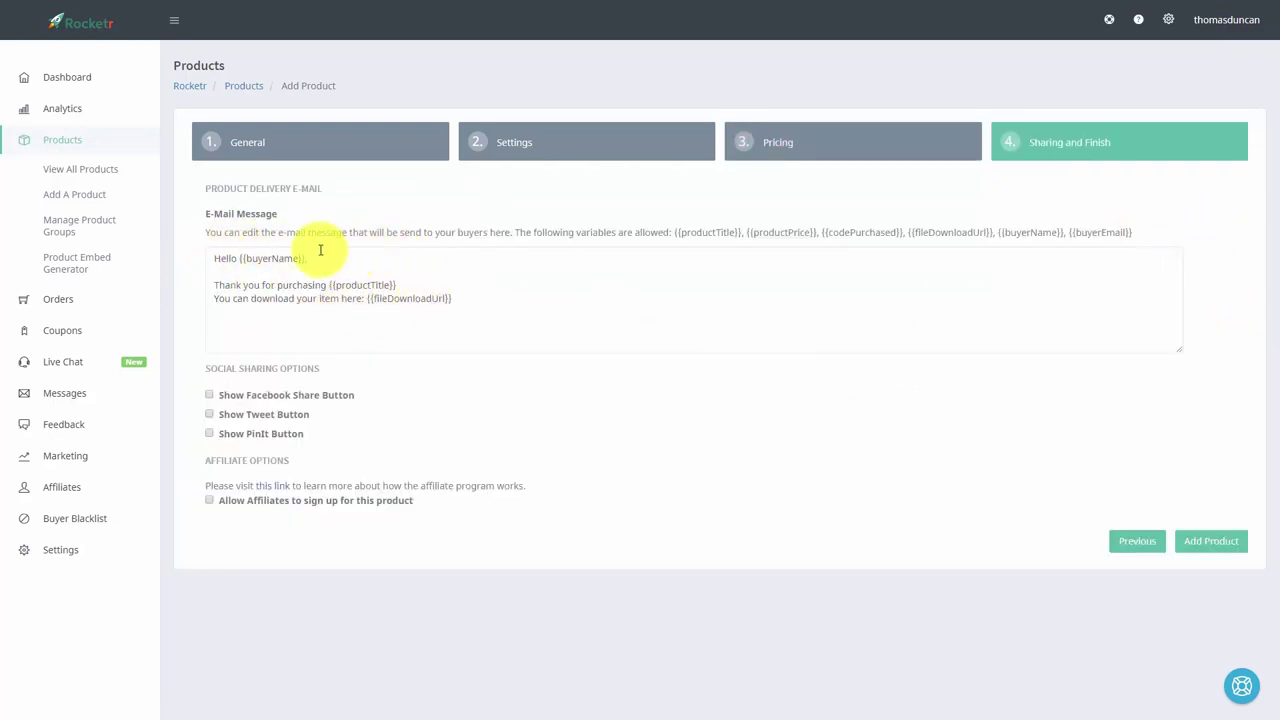
click(415, 284)
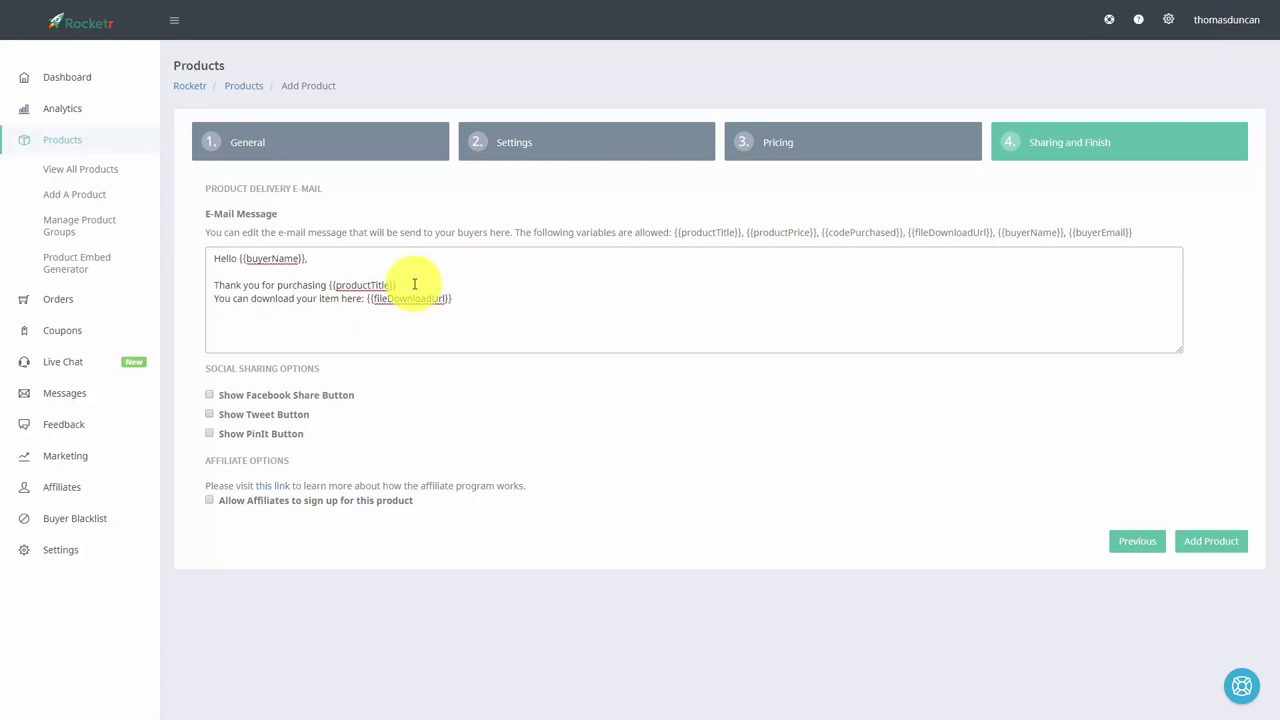
key(Return)
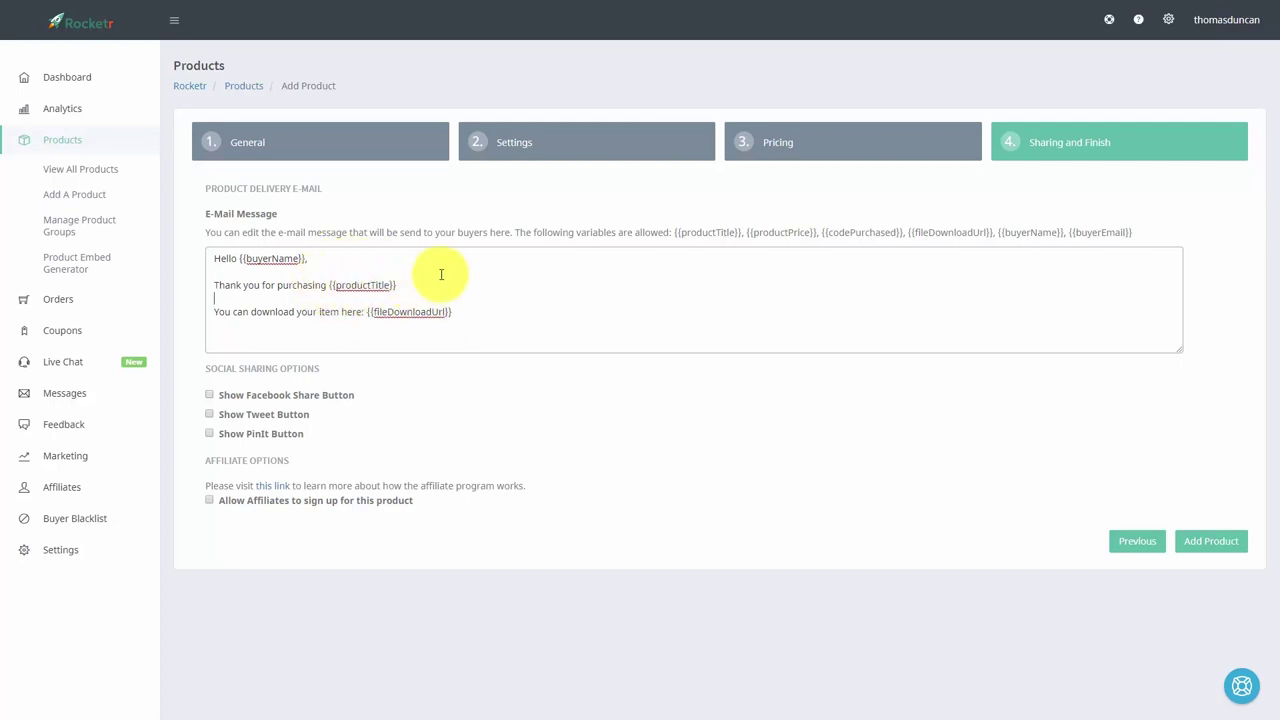
click(476, 312)
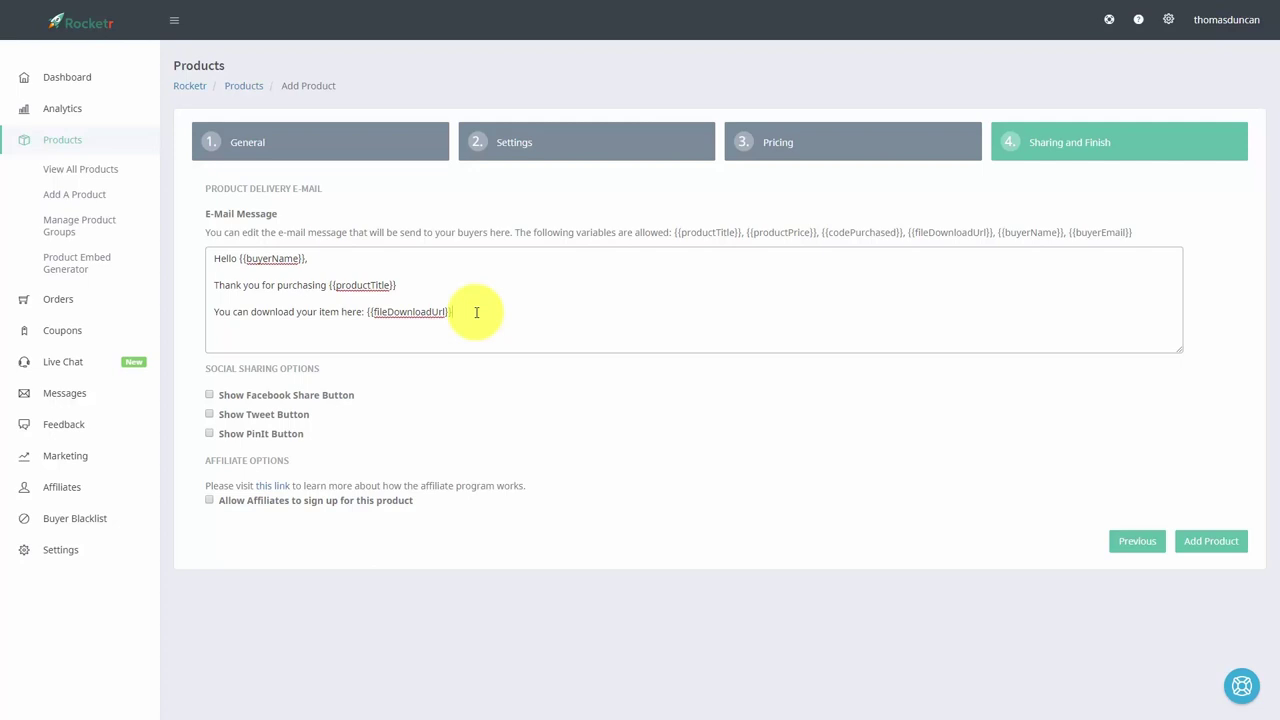
key(Return)
key(Return)
text(http://google.com/deliver-my-product)
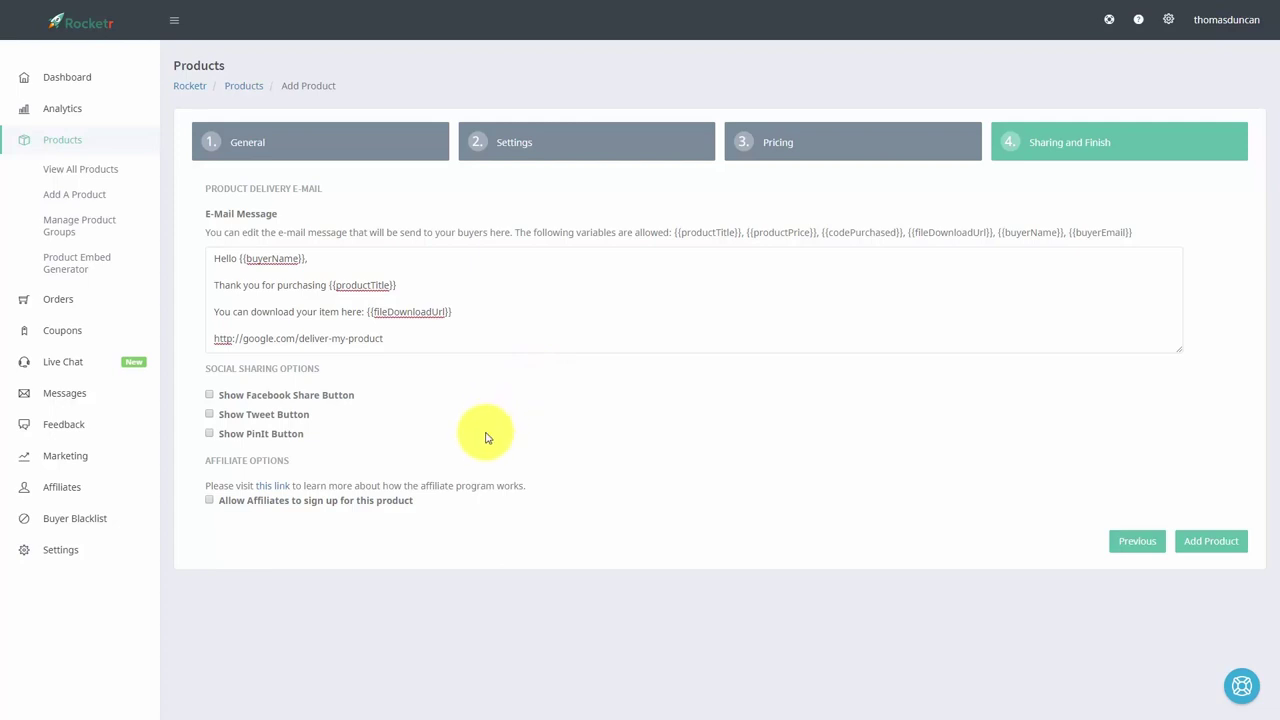
Allow affiliates to sign up for the product at 50 percent and add the product to the store
click(209, 501)
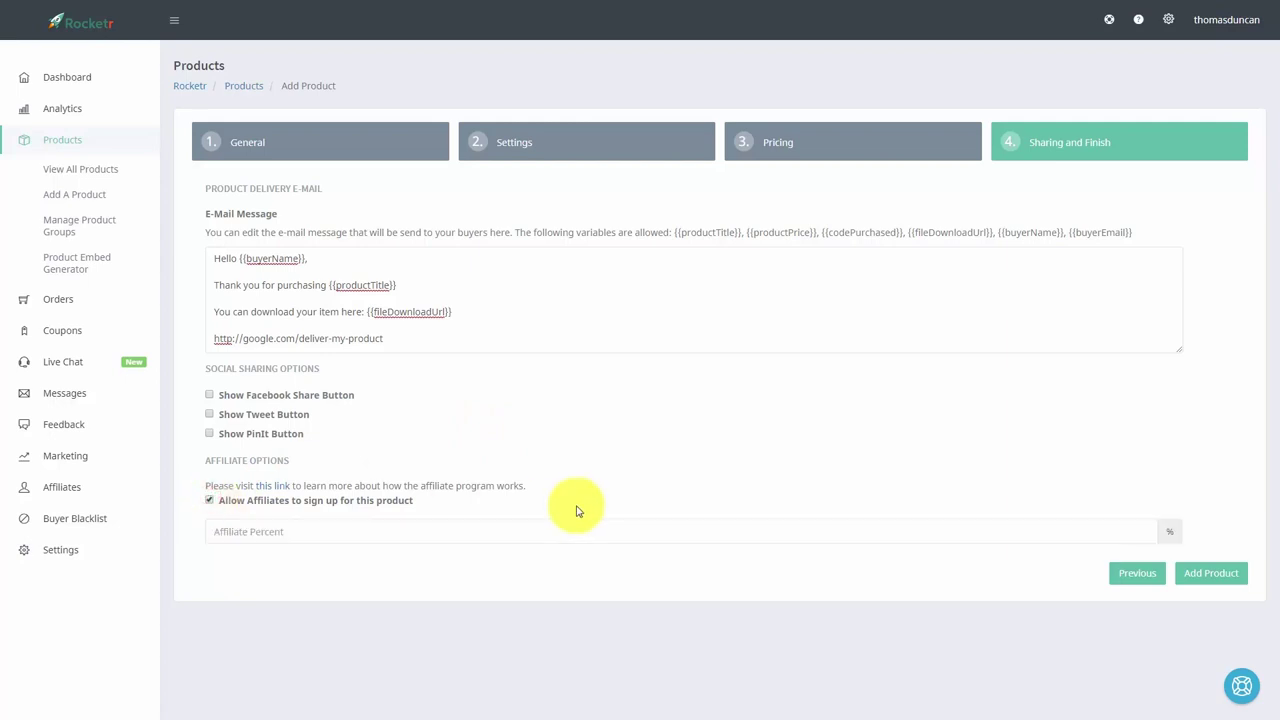
click(259, 525)
text(50)
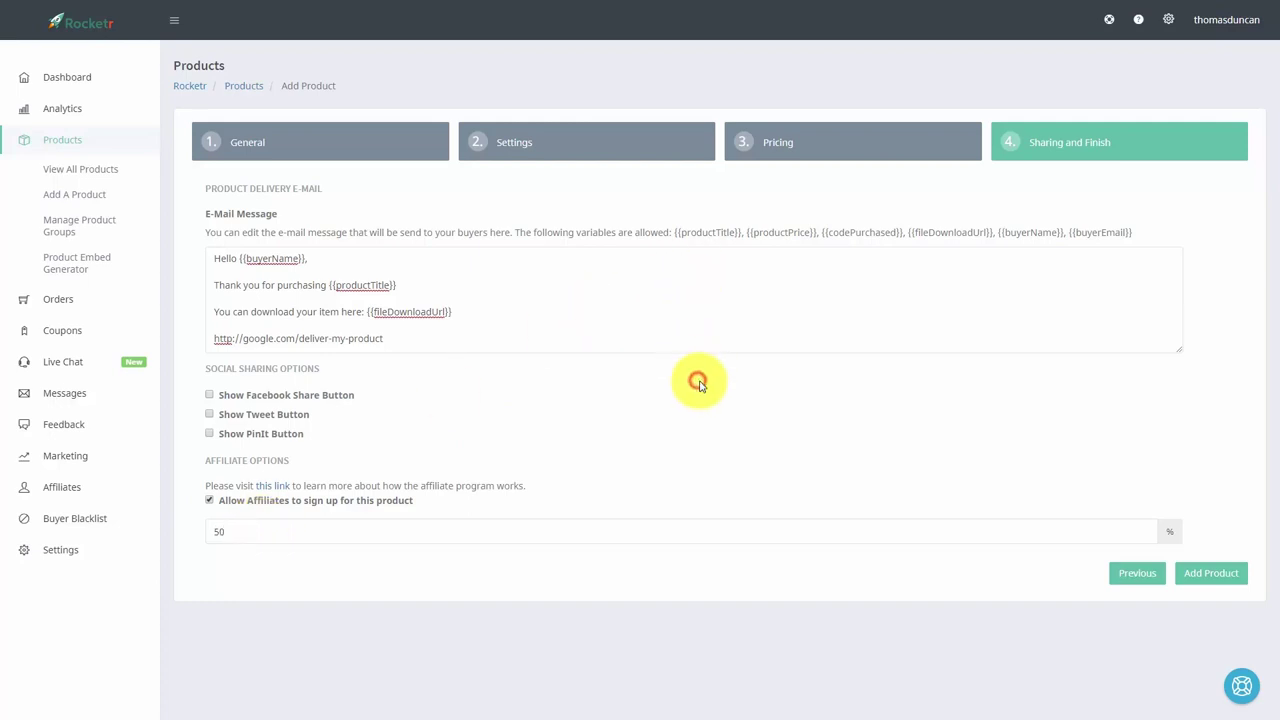
click(1190, 583)
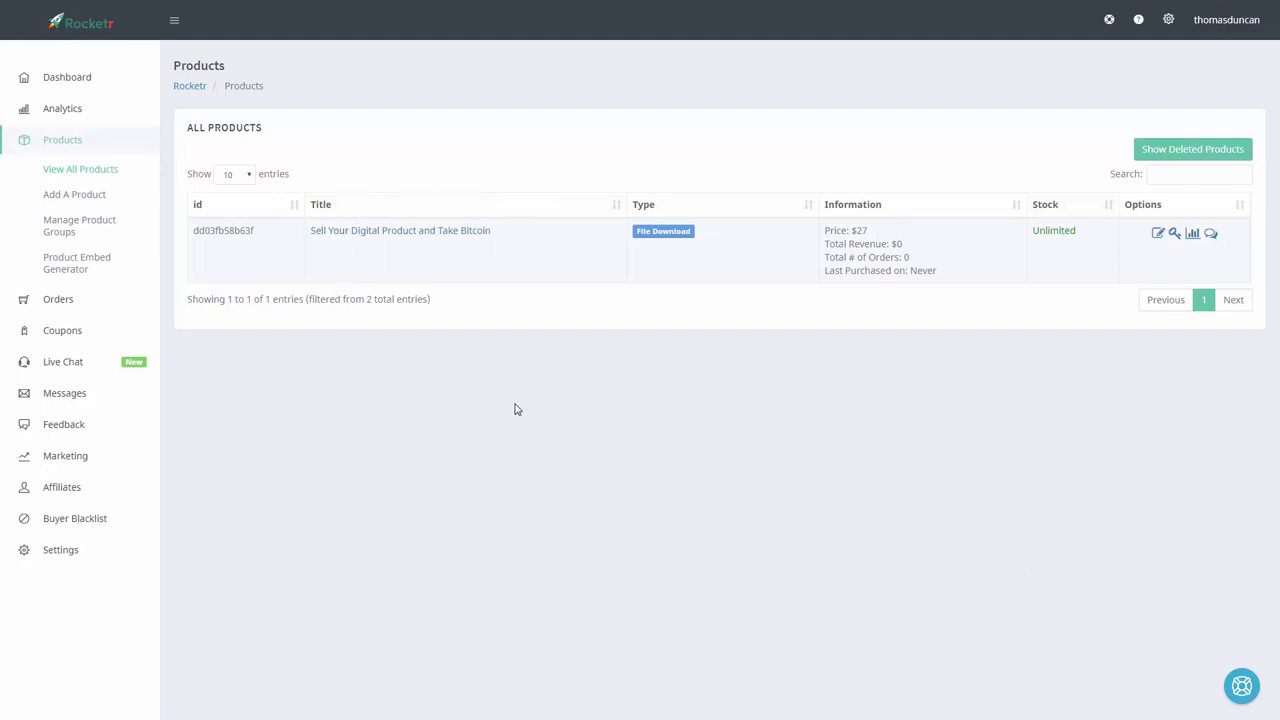
Generate the embed code for the product "Sell Your Digital Product and Take Bitcoin"
click(85, 262)
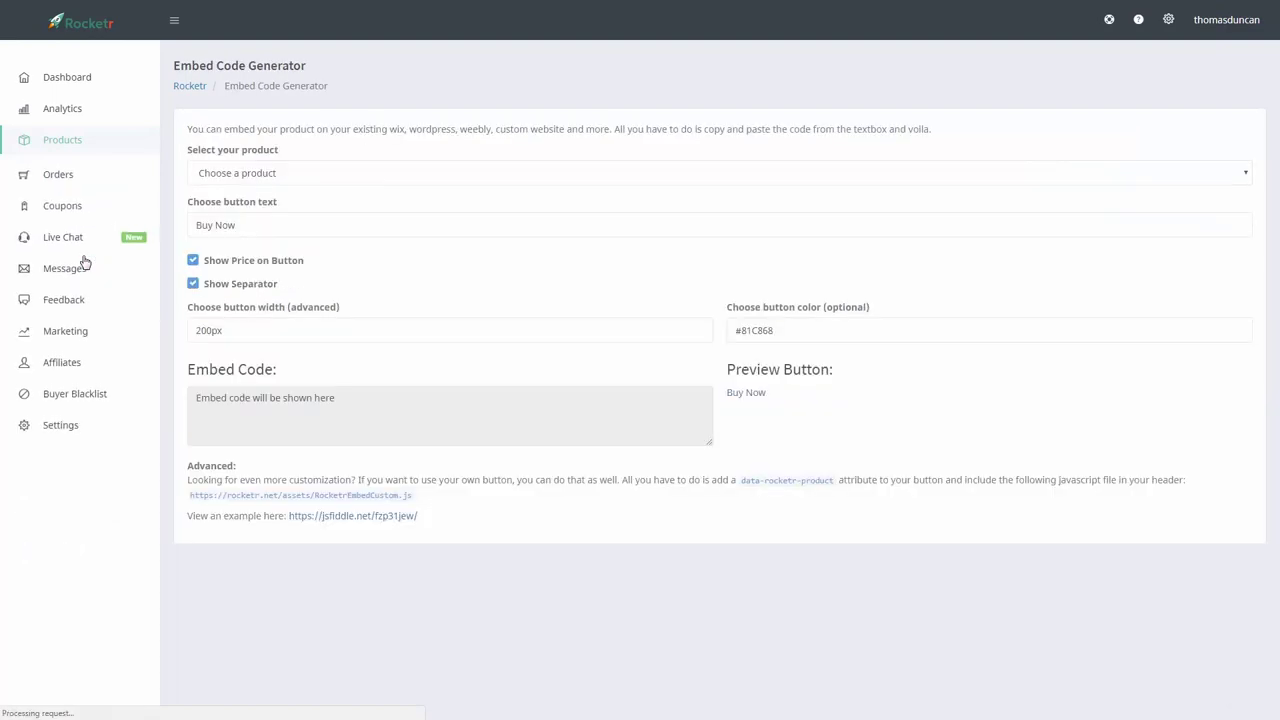
click(844, 177)
click(474, 209)
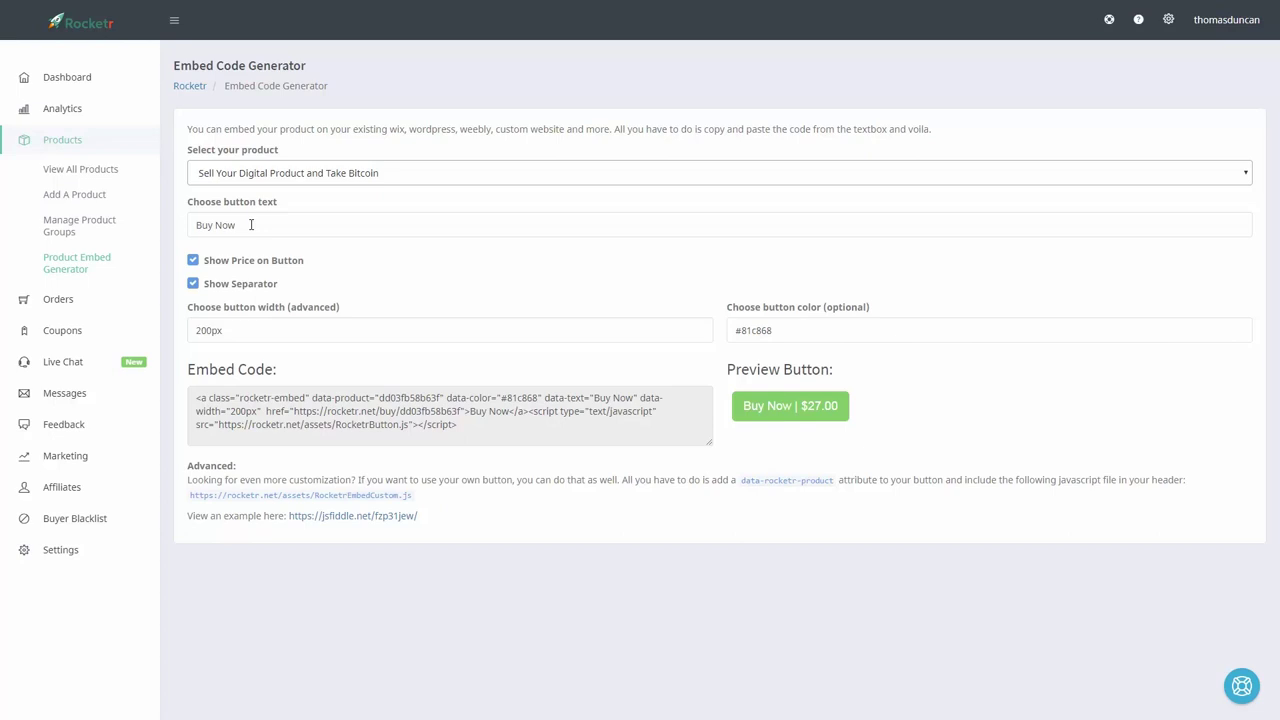
Set the embed button's text to "Download Now" and pick the color #b3a03c for it
click(251, 224)
key(ctrl+a)
text(Download Now)
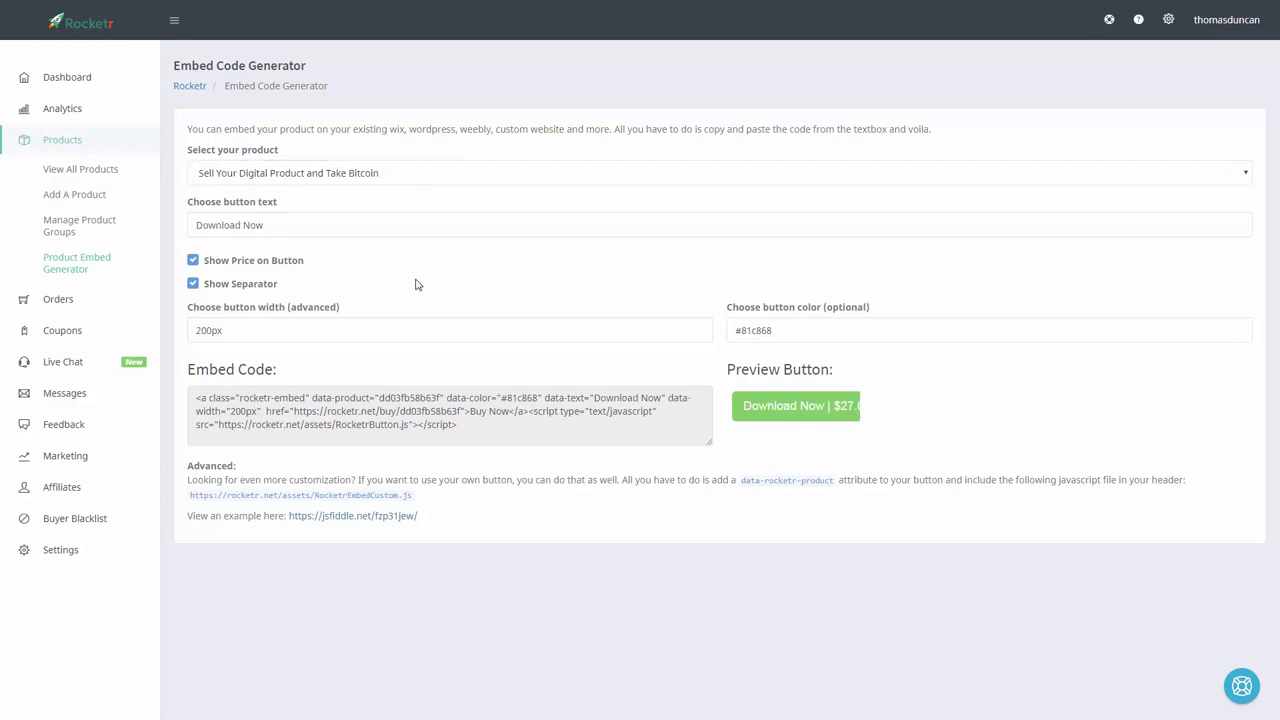
click(781, 330)
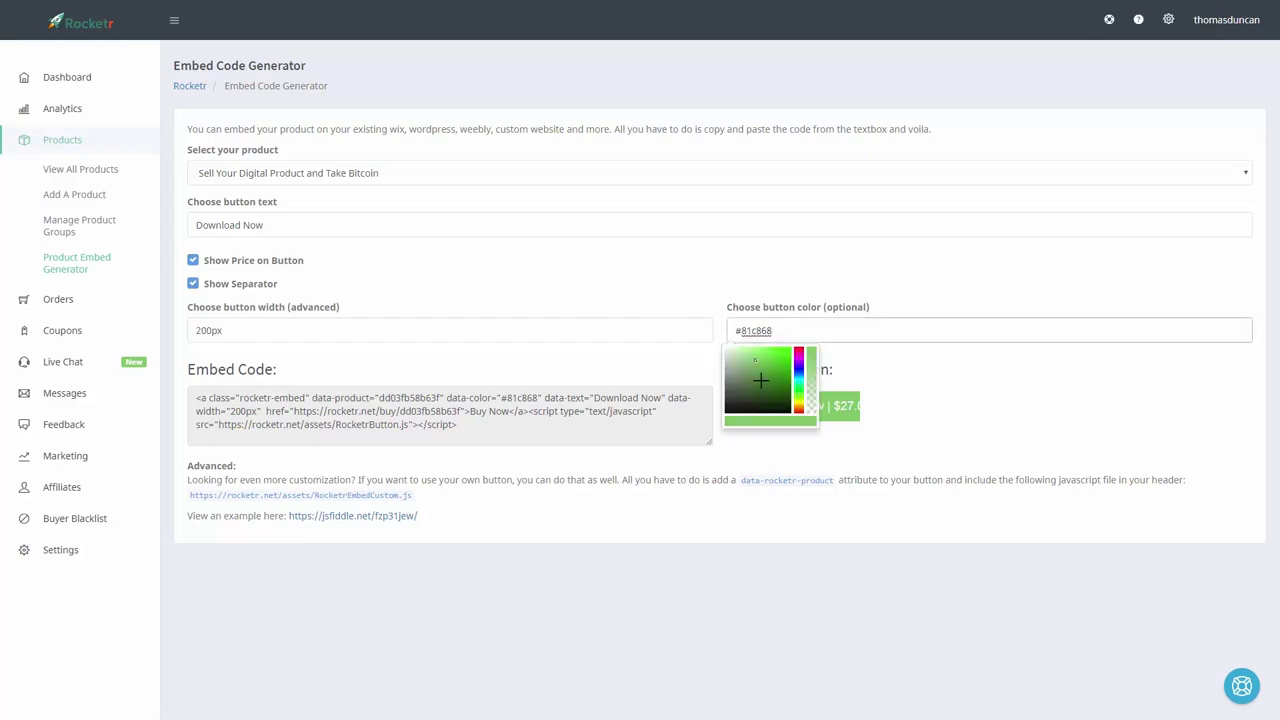
click(800, 373)
click(525, 363)
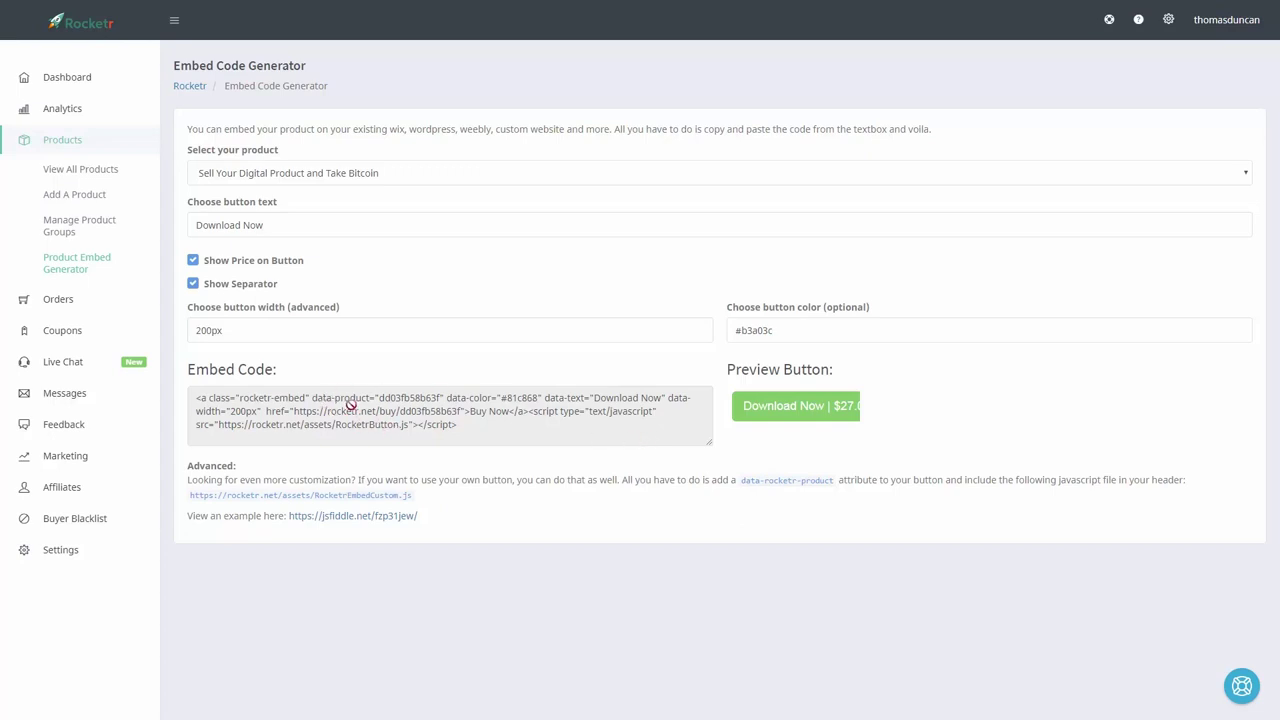
Set the embed button's width to 600px and its color to #a7b03f
click(199, 330)
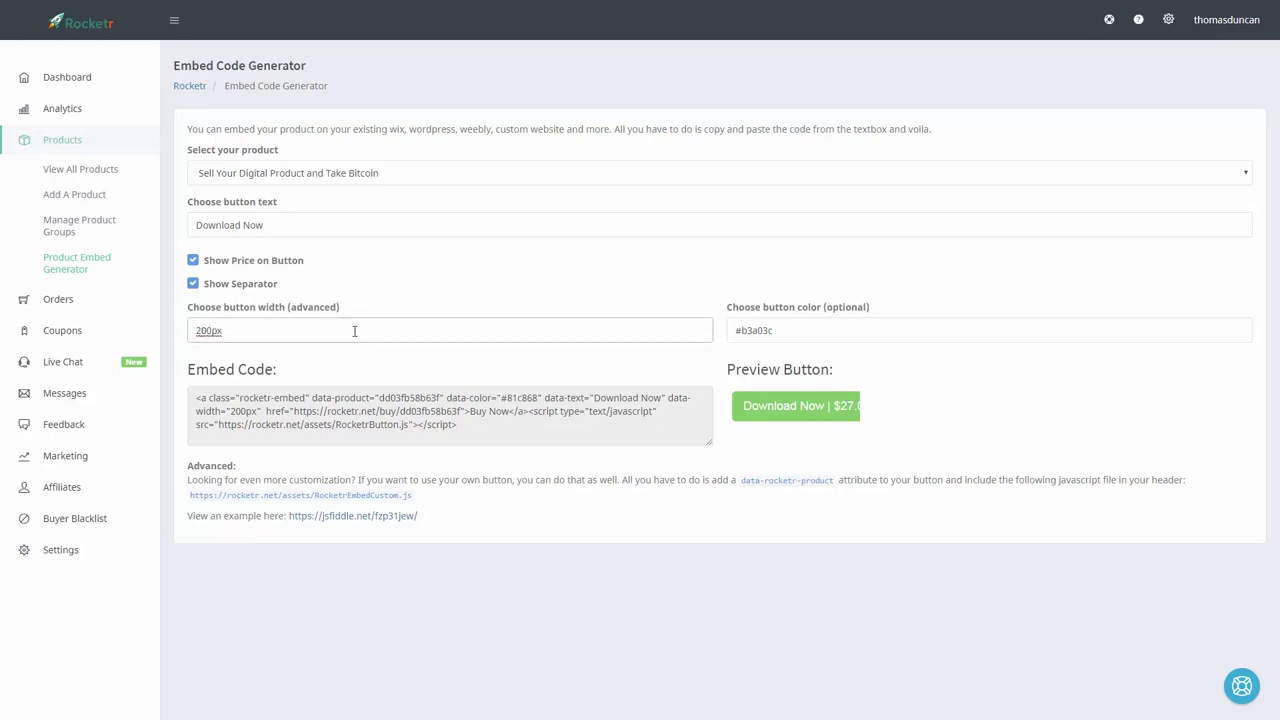
key(BackSpace)
text(5)
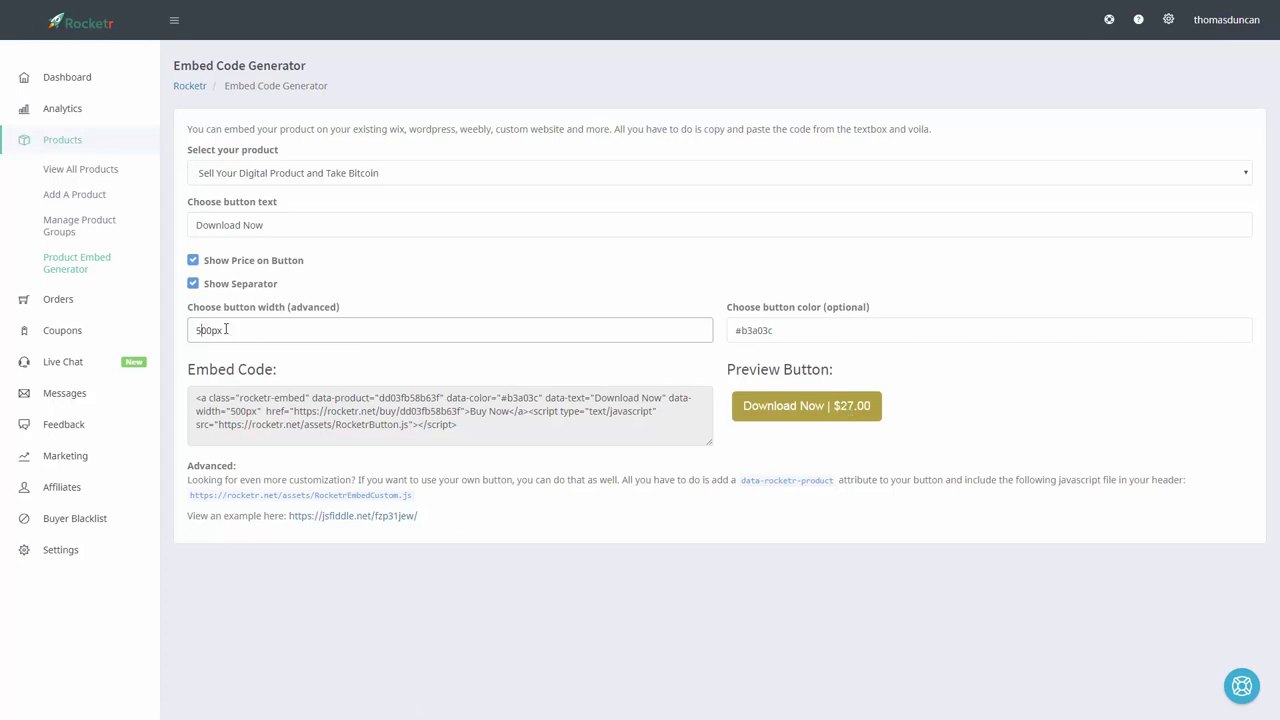
key(BackSpace)
text(6)
drag(874, 357, 783, 400)
click(623, 412)
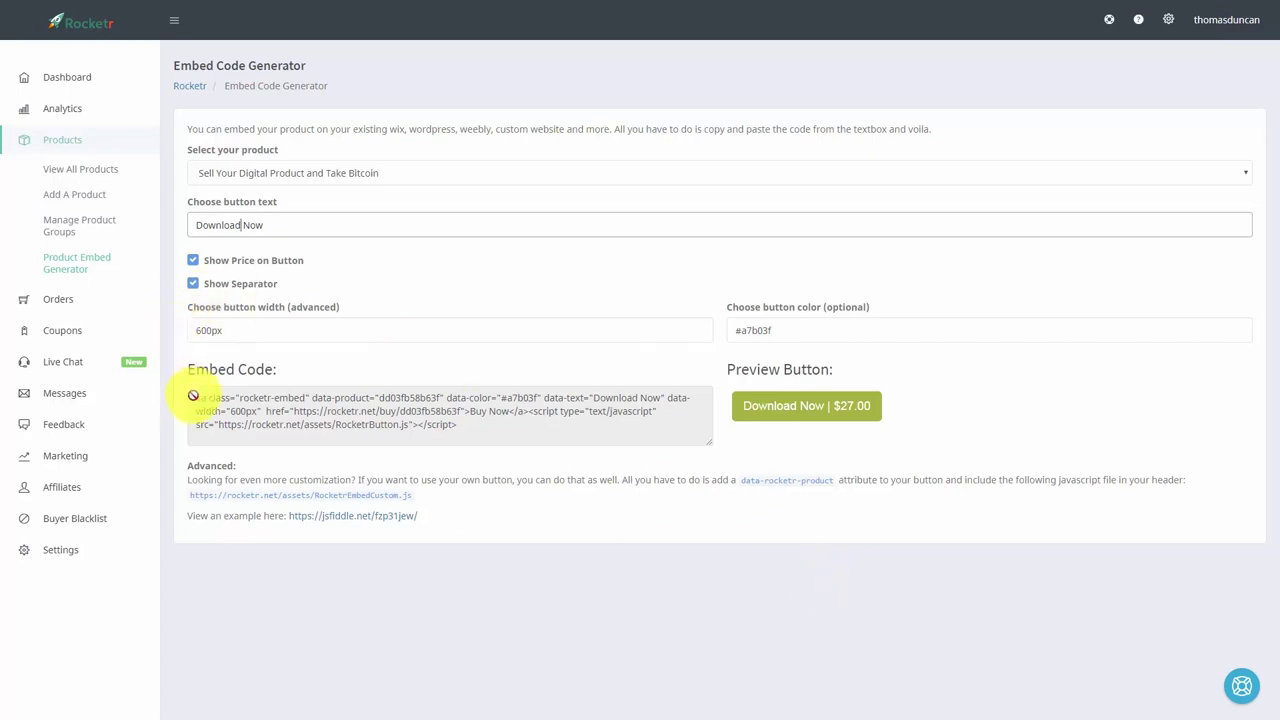
Copy the complete embed code for the Download Now button
drag(194, 395, 463, 420)
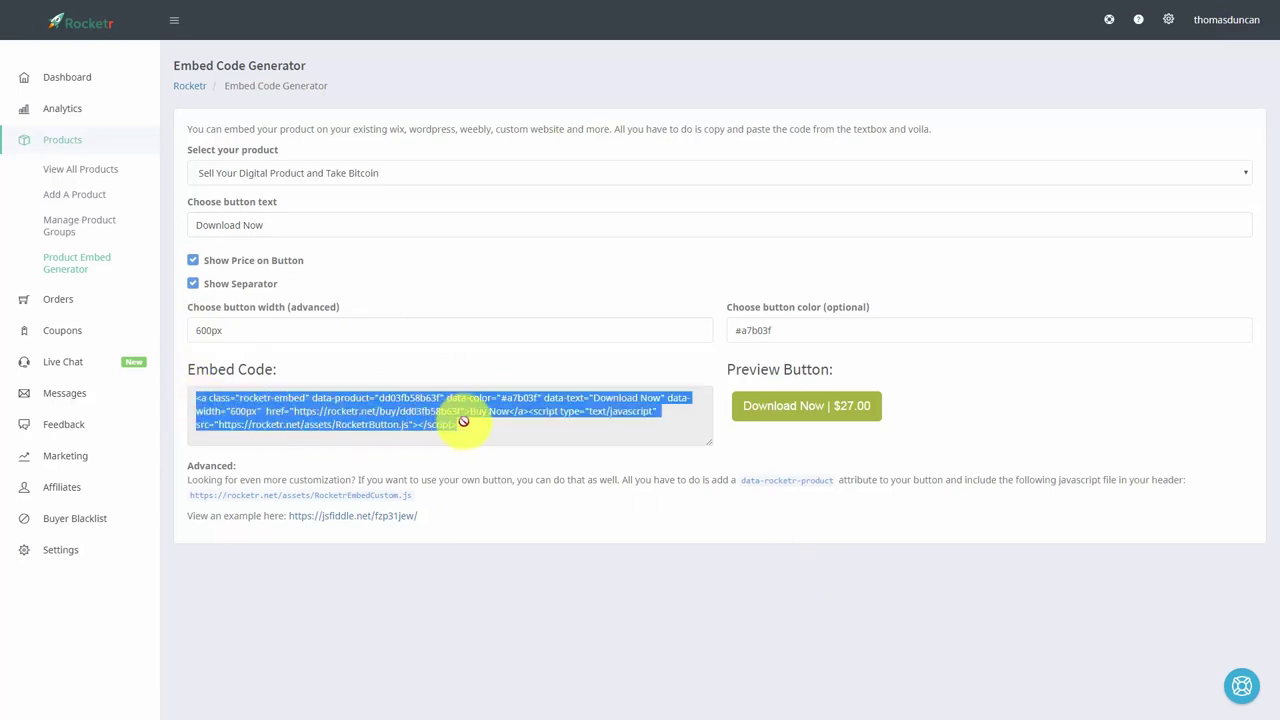
right_click(377, 407)
click(394, 418)
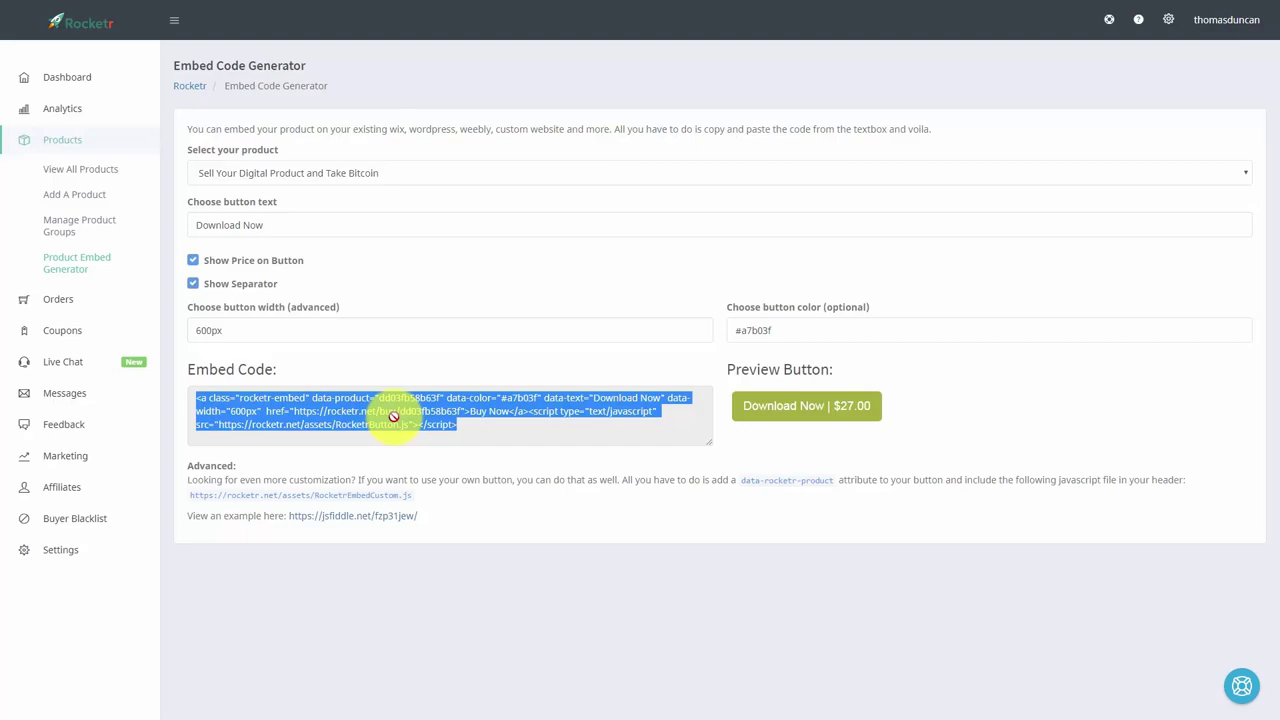
Switch to the new WordPress post, add the copied embed code as text between <center> and </center> tags, and publish the post
key(ctrl+Tab)
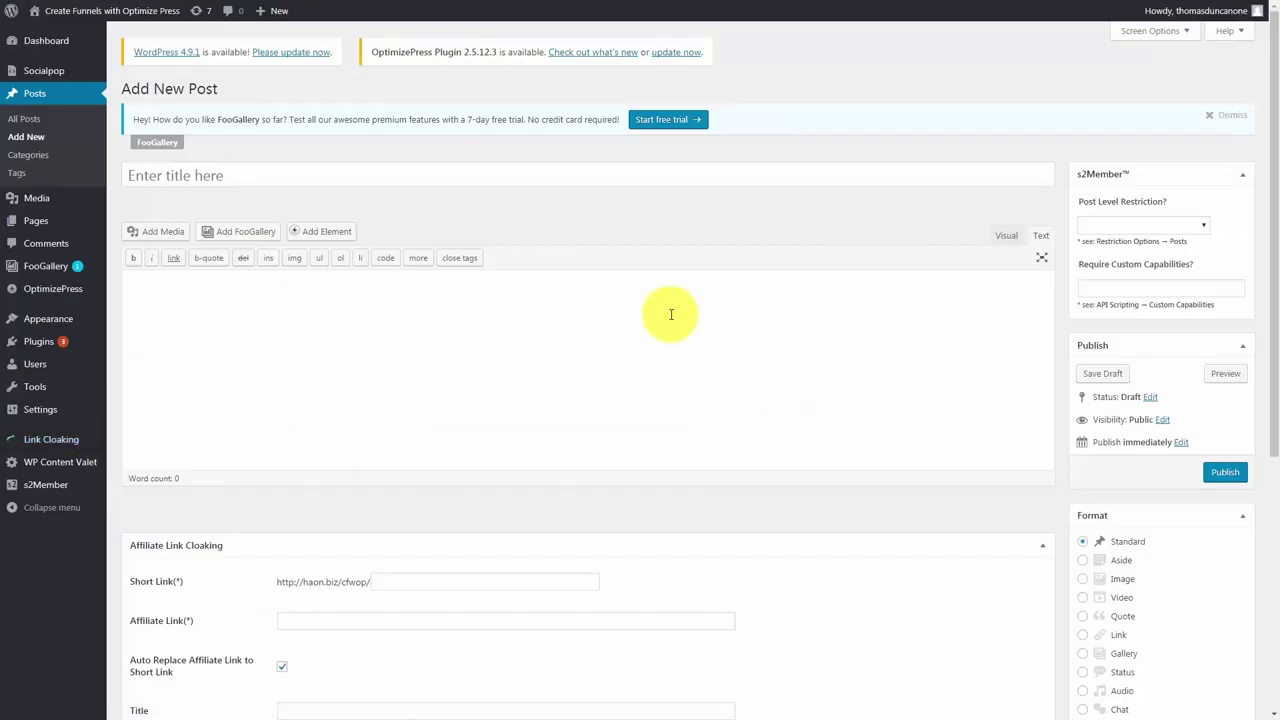
click(1005, 235)
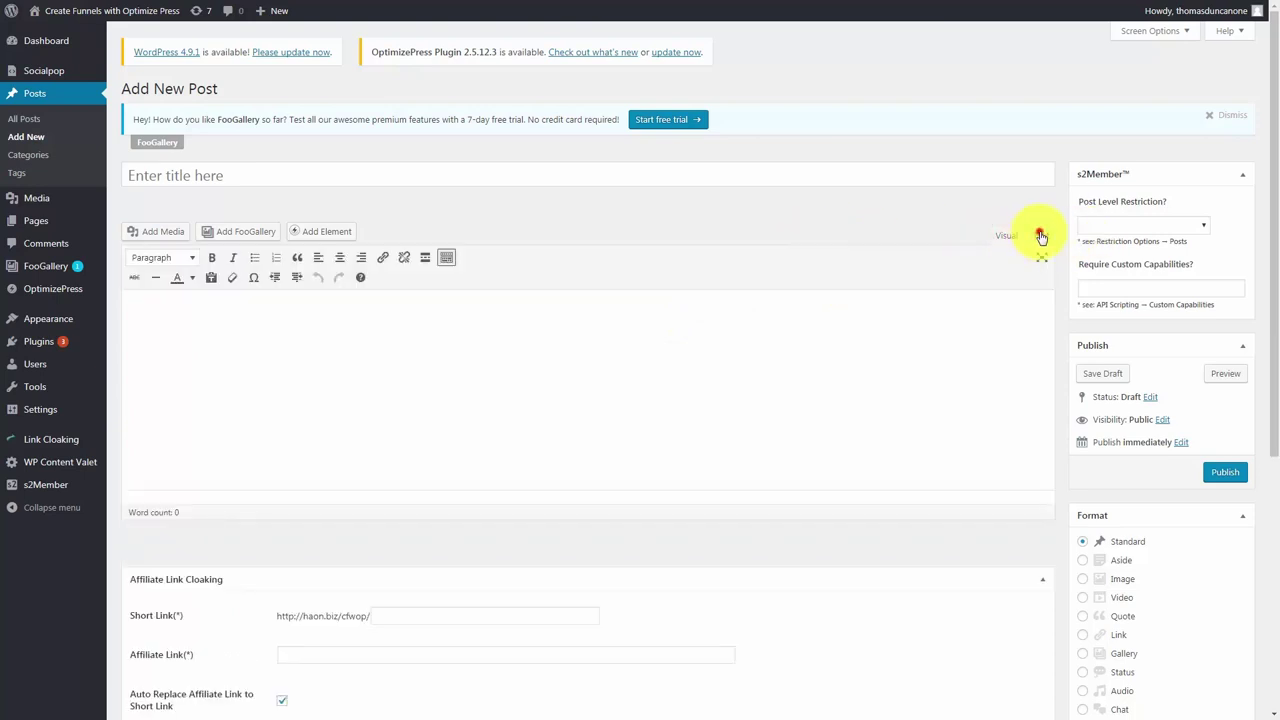
click(1036, 235)
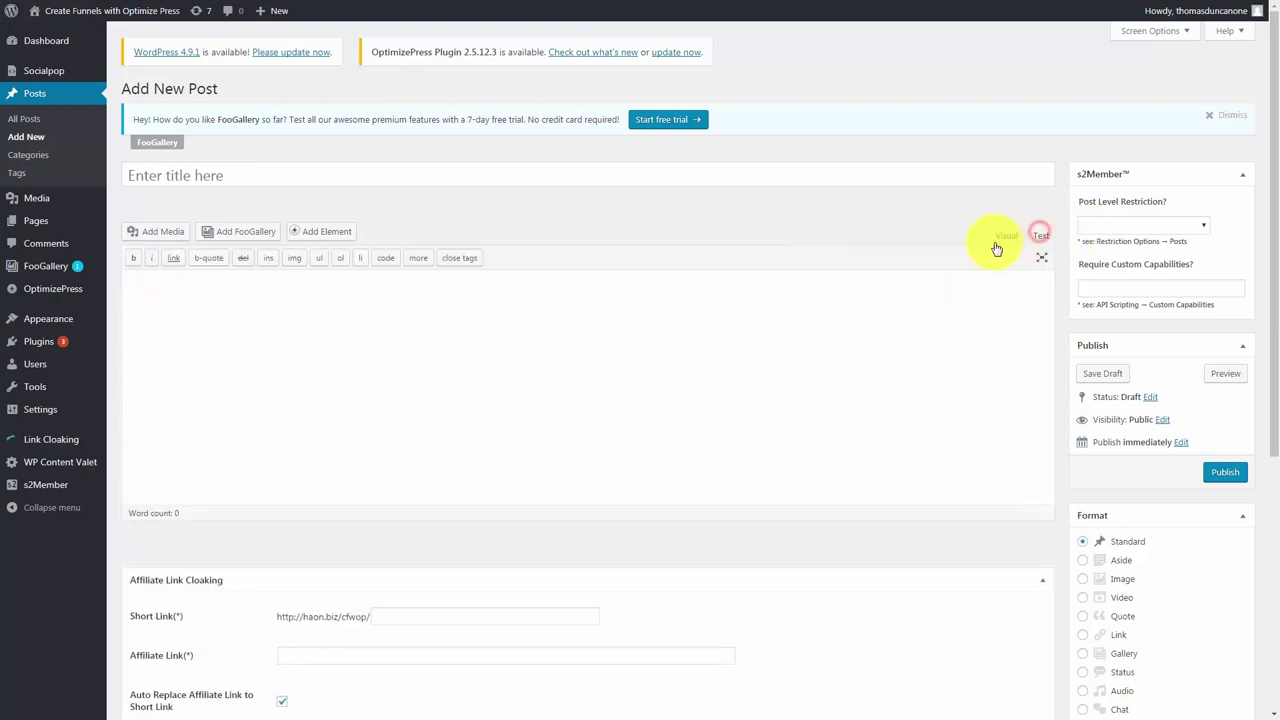
click(390, 290)
key(ctrl+v)
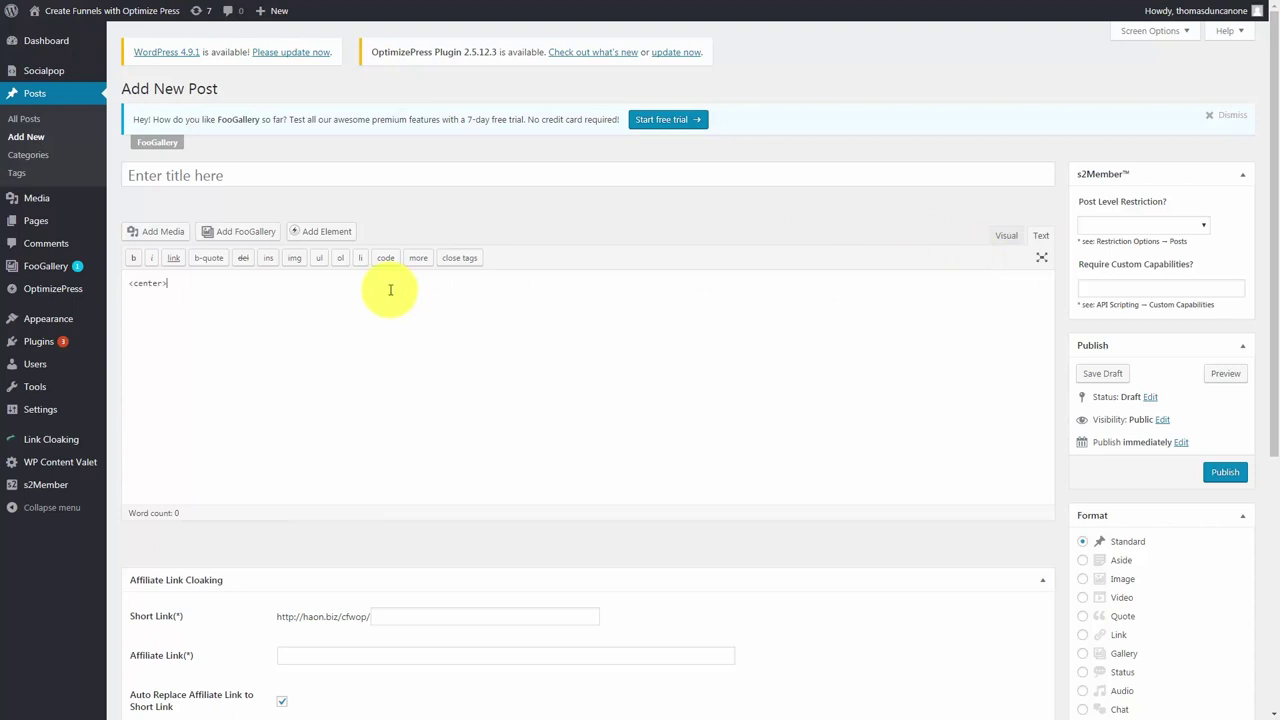
key(ctrl+v)
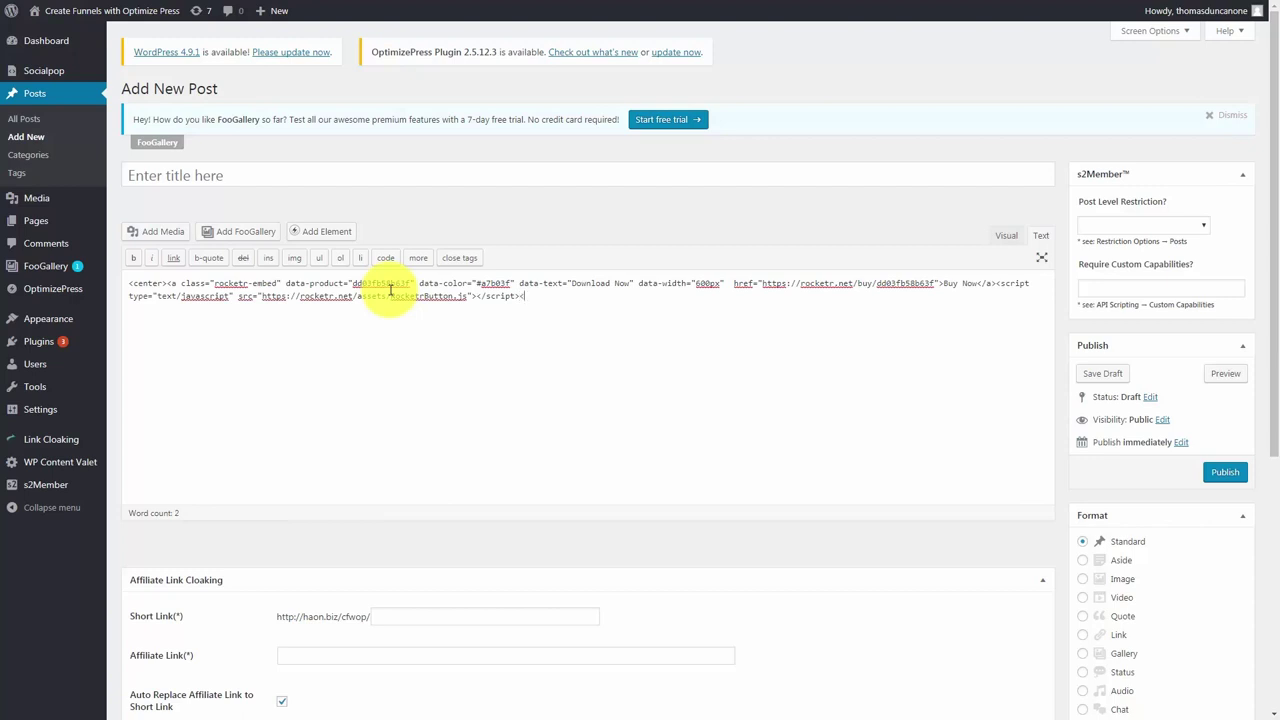
text(</center>)
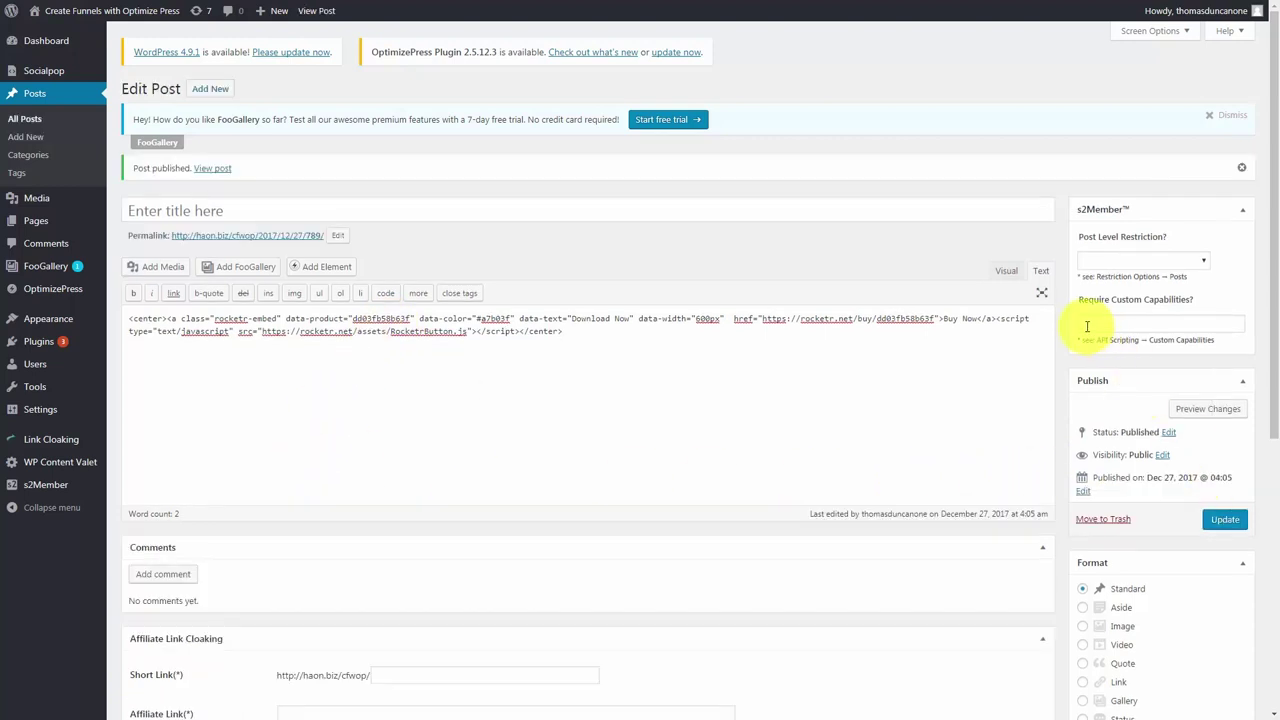
View the published post and test its Download Now button
click(207, 172)
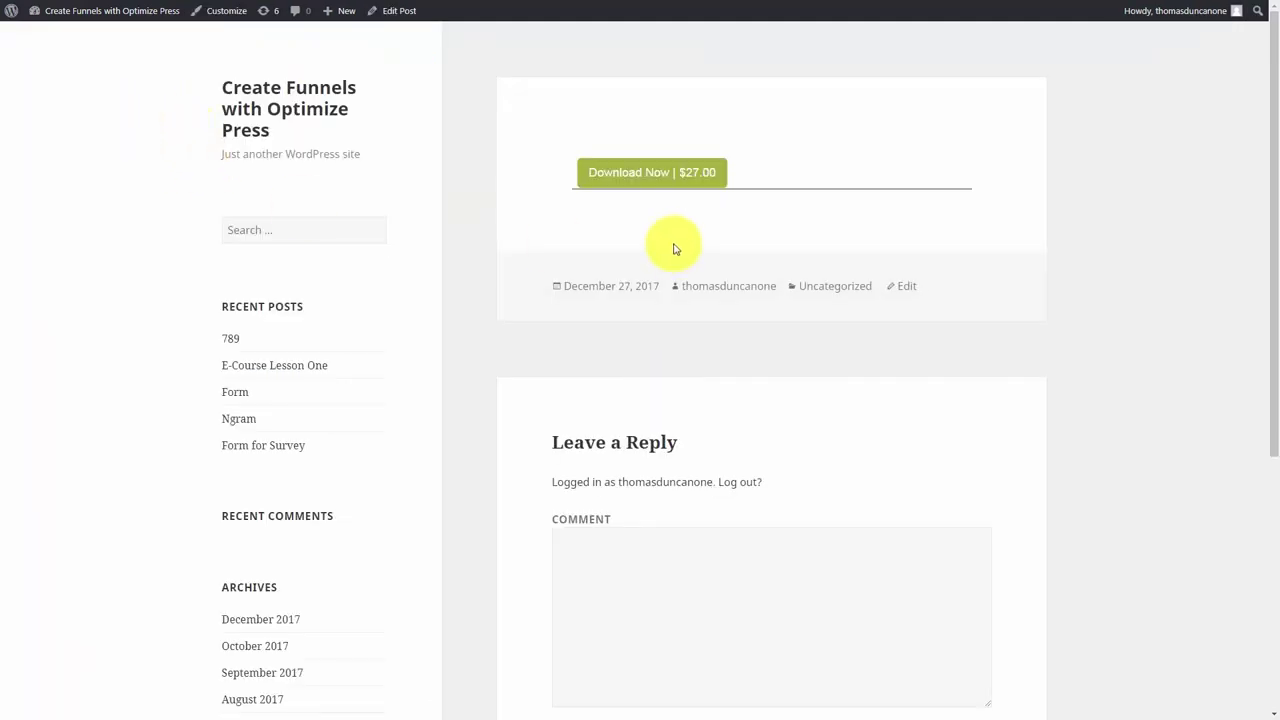
click(628, 177)
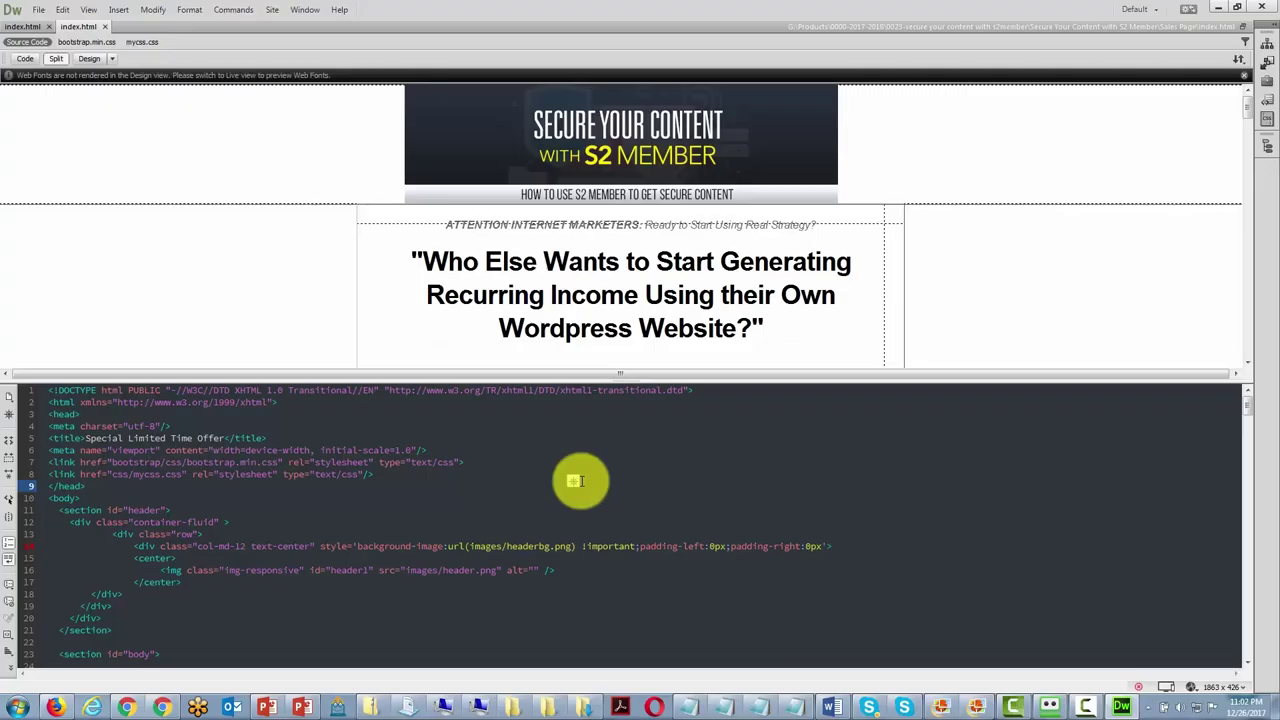
Switch to the sales page in Dreamweaver and replace the Add to Cart image in the order box with the copied embed code
click(592, 263)
scroll(596, 267, down, 3)
scroll(600, 260, down, 3)
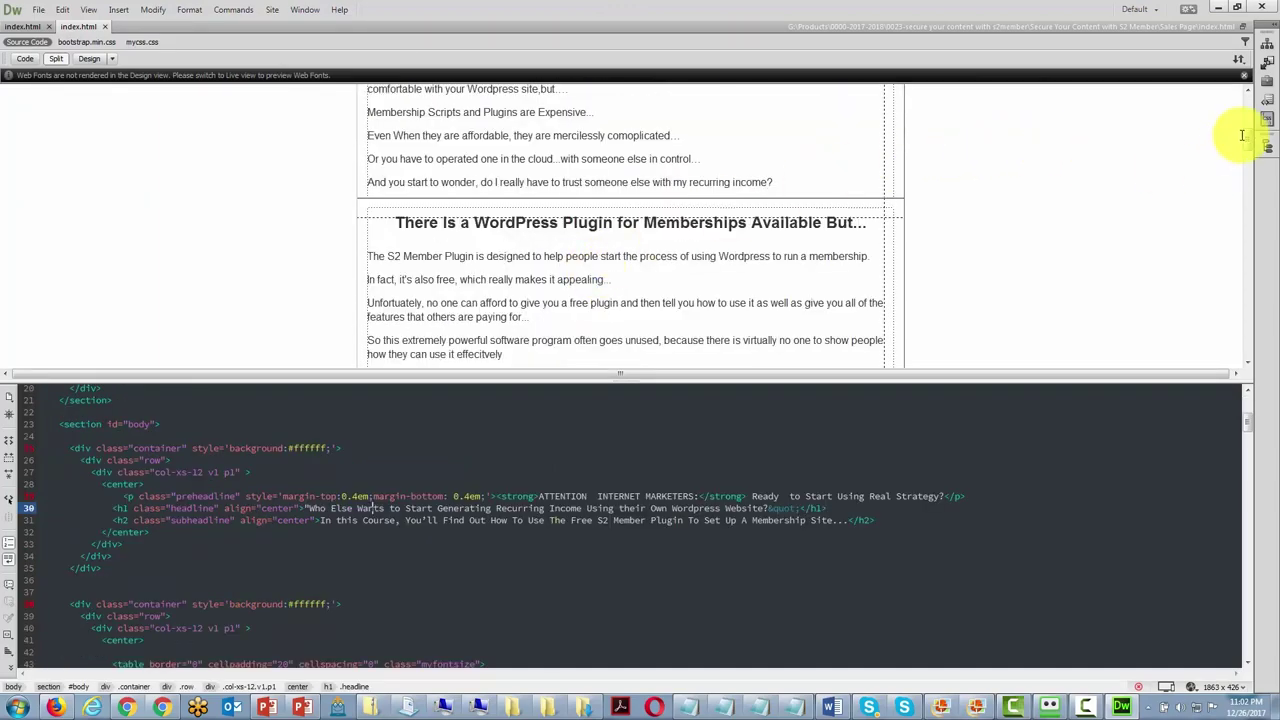
drag(1245, 138, 1248, 336)
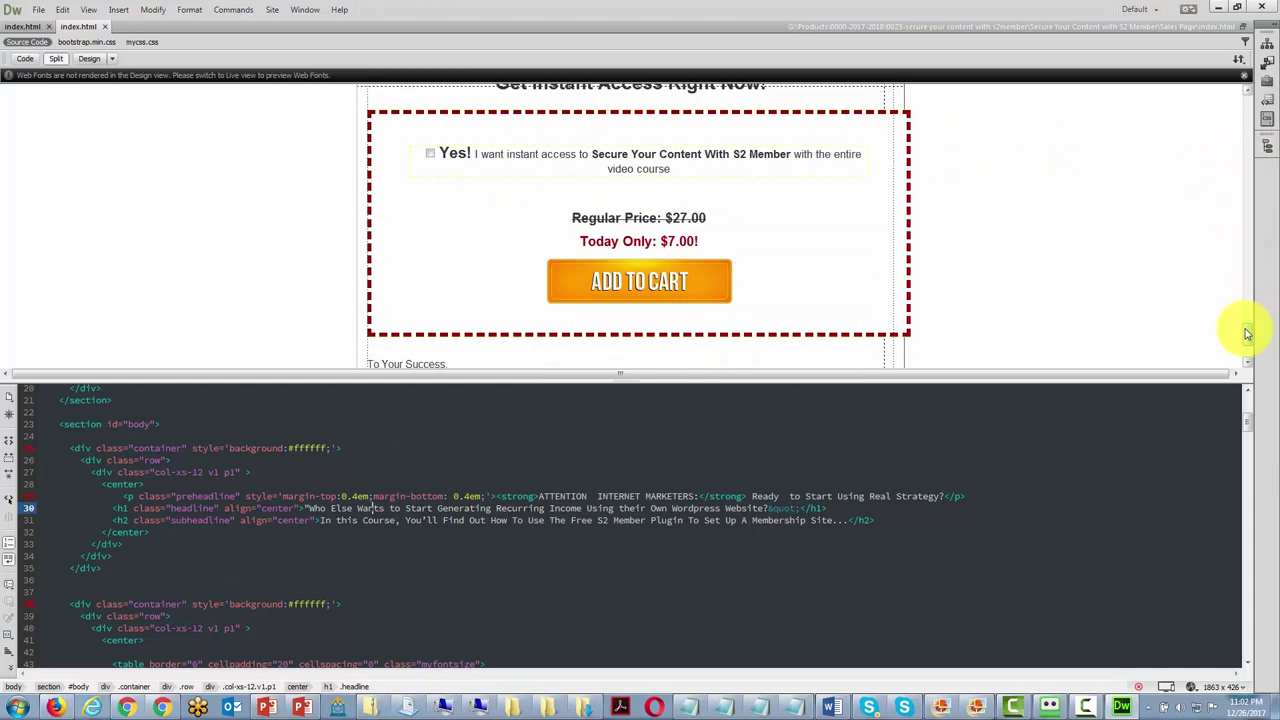
click(620, 285)
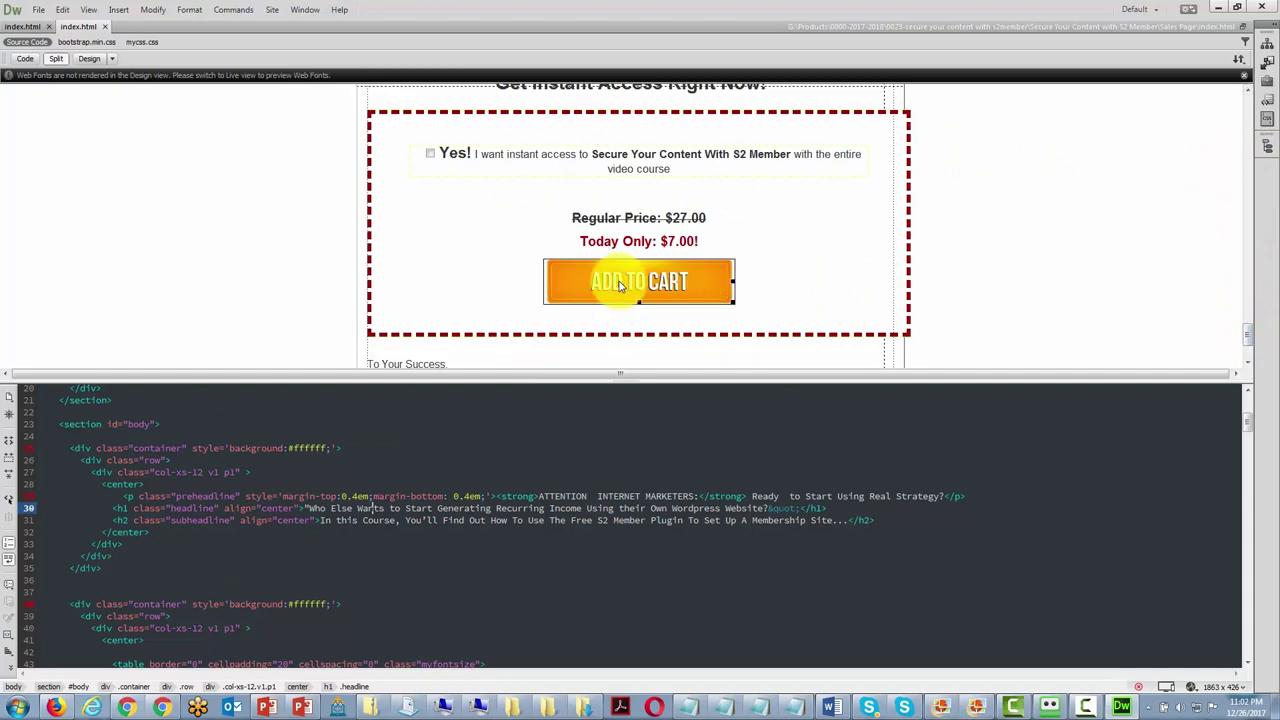
click(620, 285)
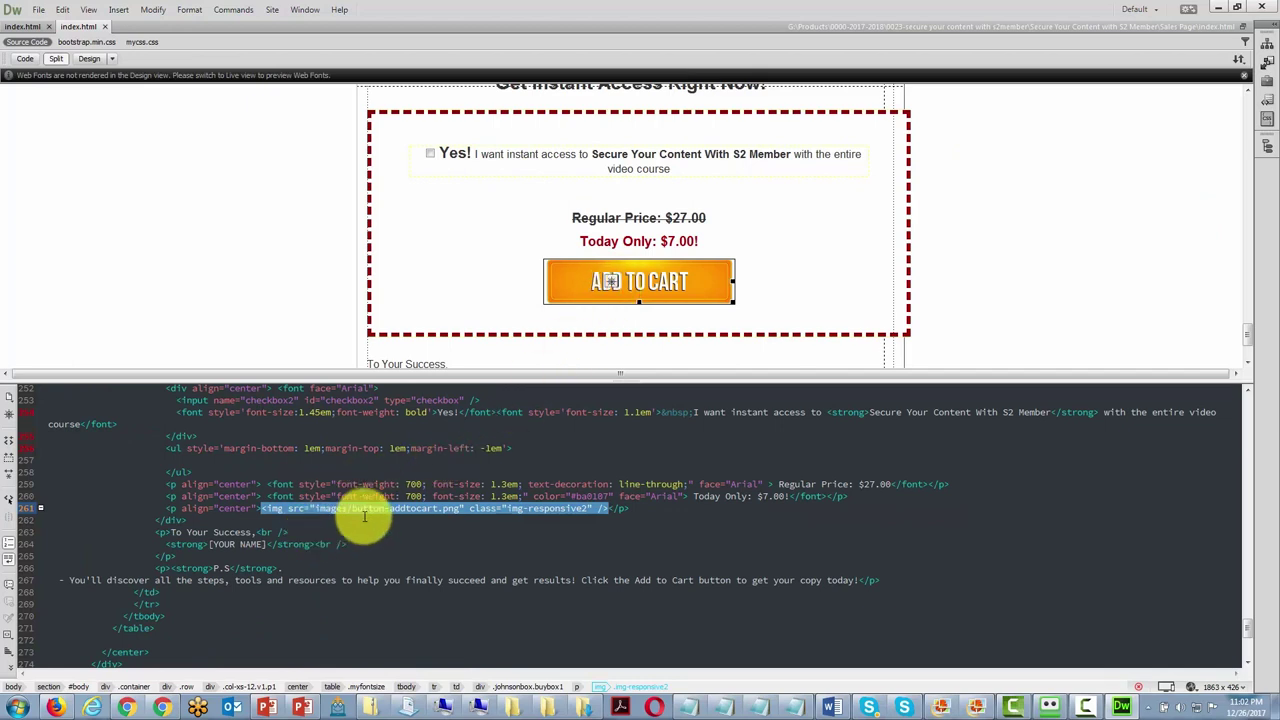
click(284, 516)
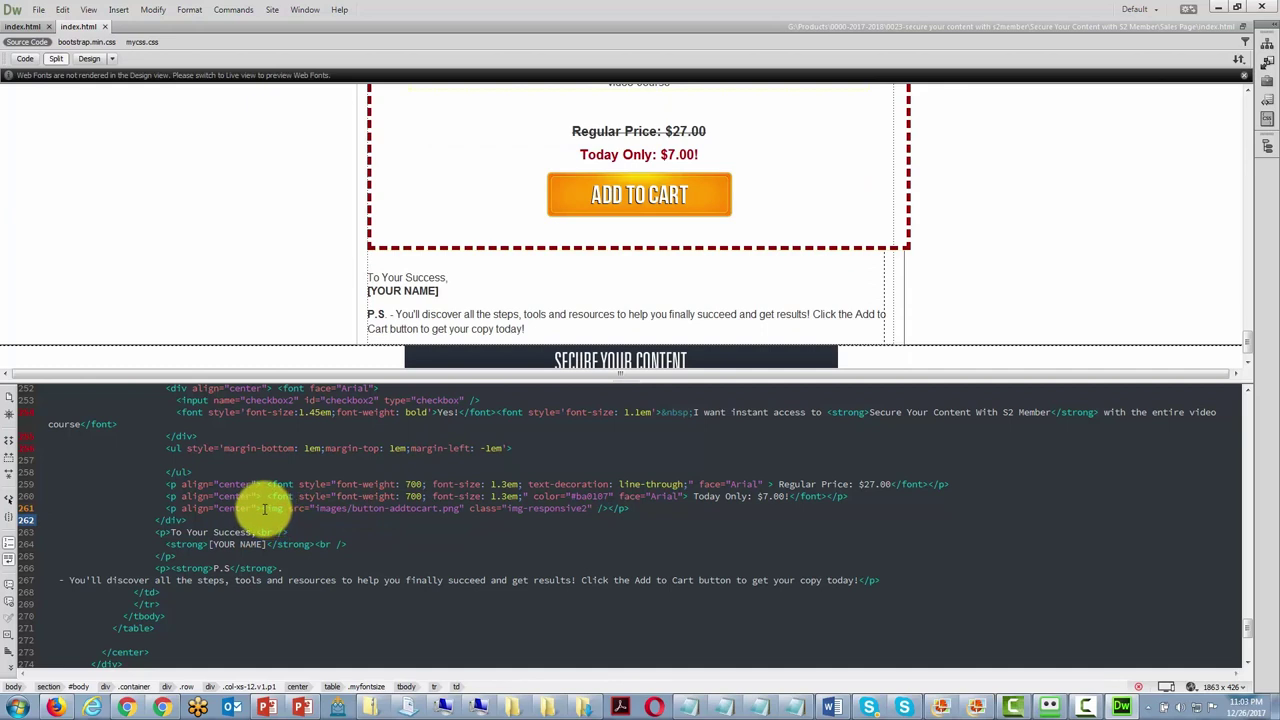
click(262, 508)
drag(262, 508, 607, 510)
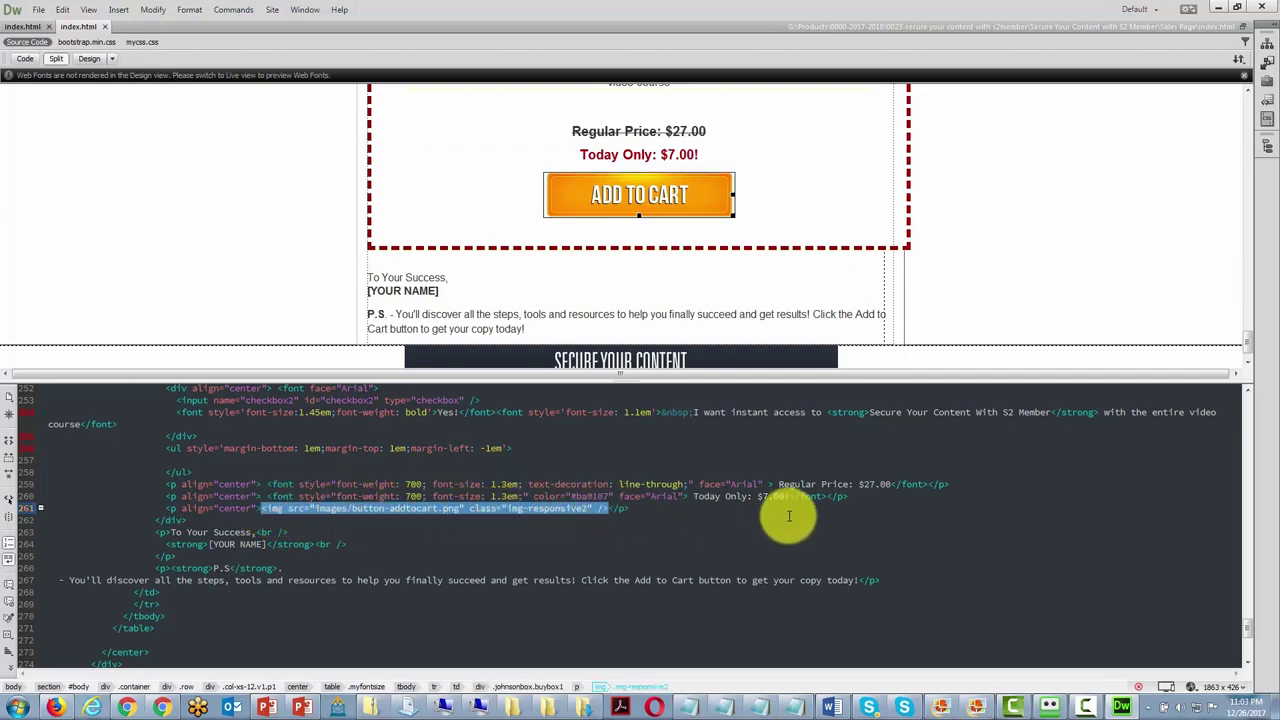
key(ctrl+v)
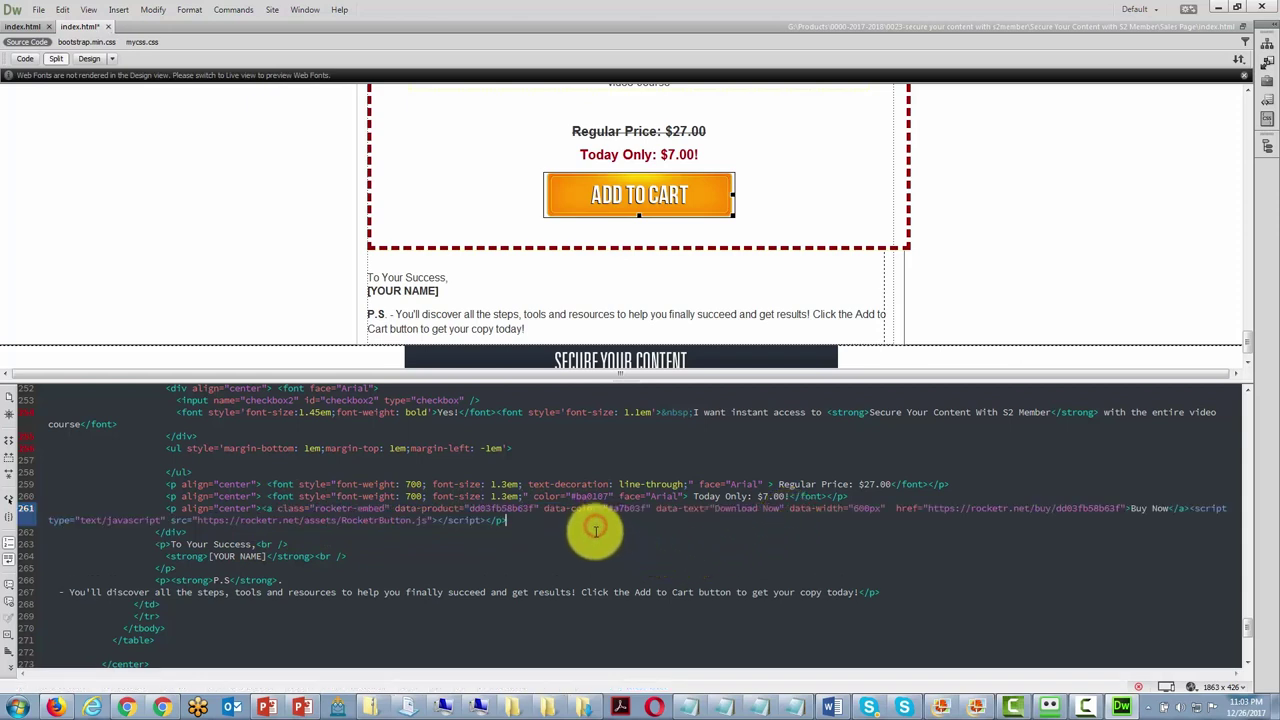
click(756, 187)
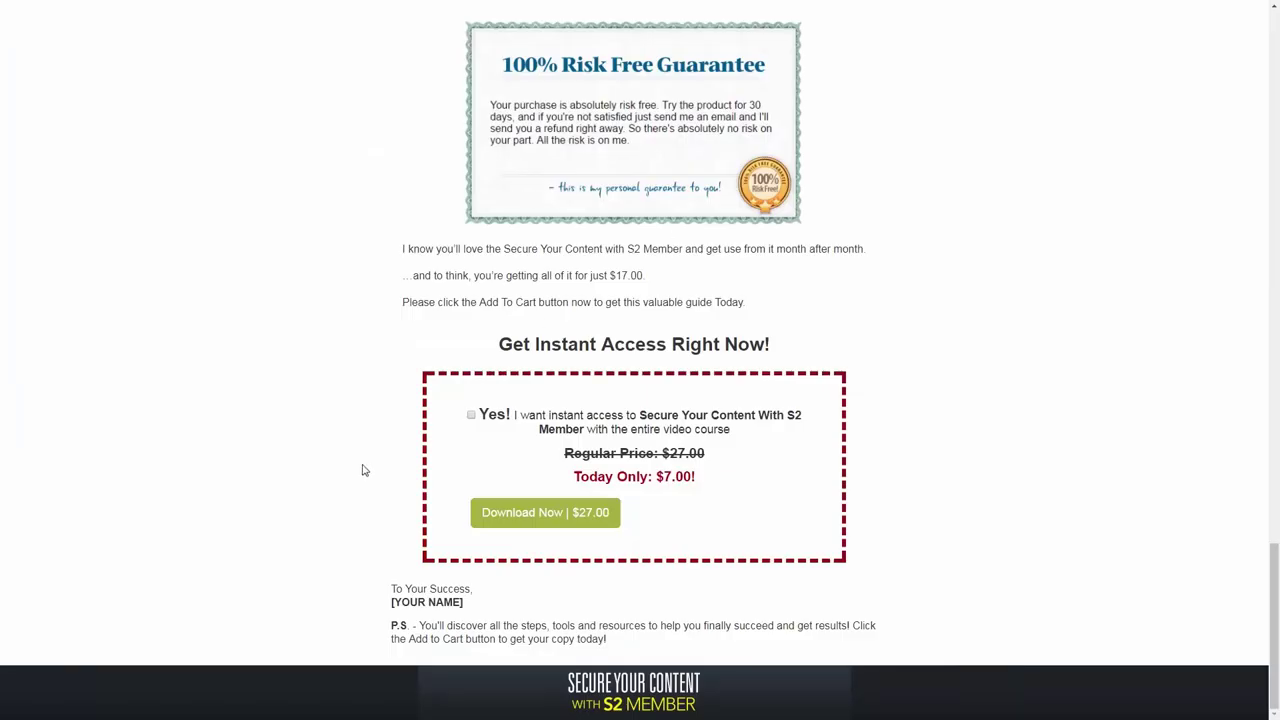
Test the Download Now button on the sales page in the browser and proceed to buy the product
click(540, 513)
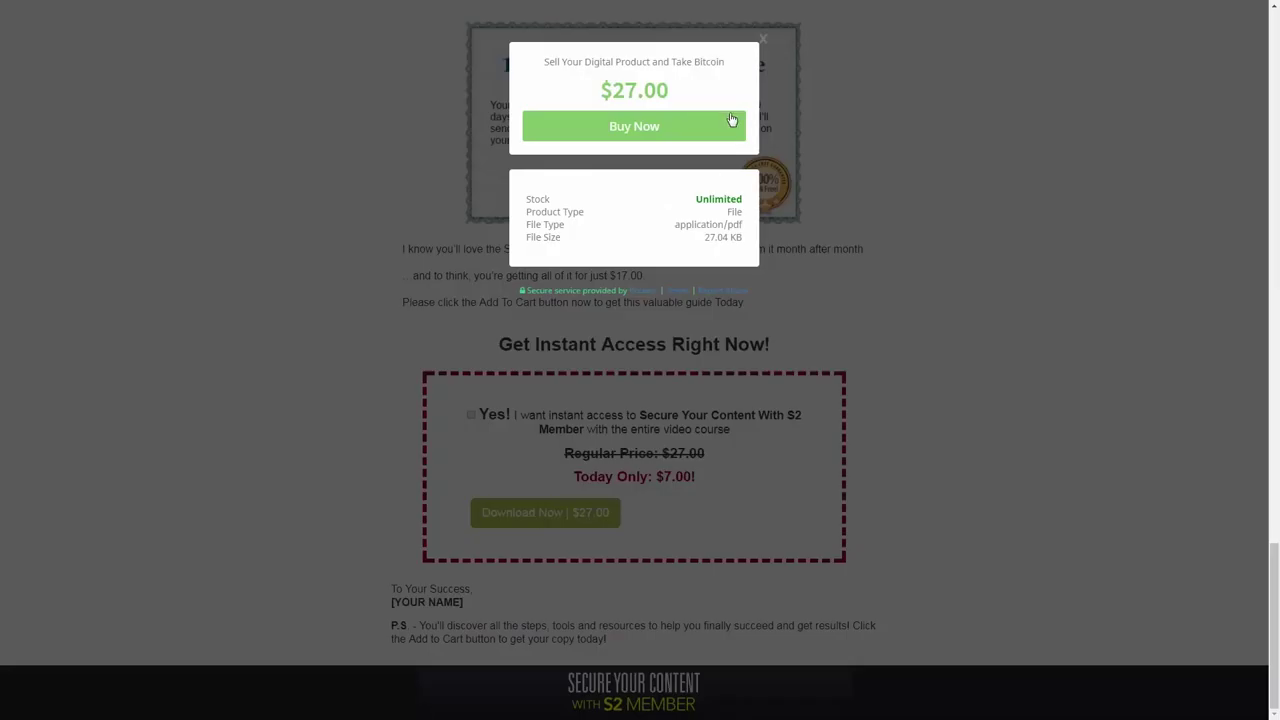
click(635, 133)
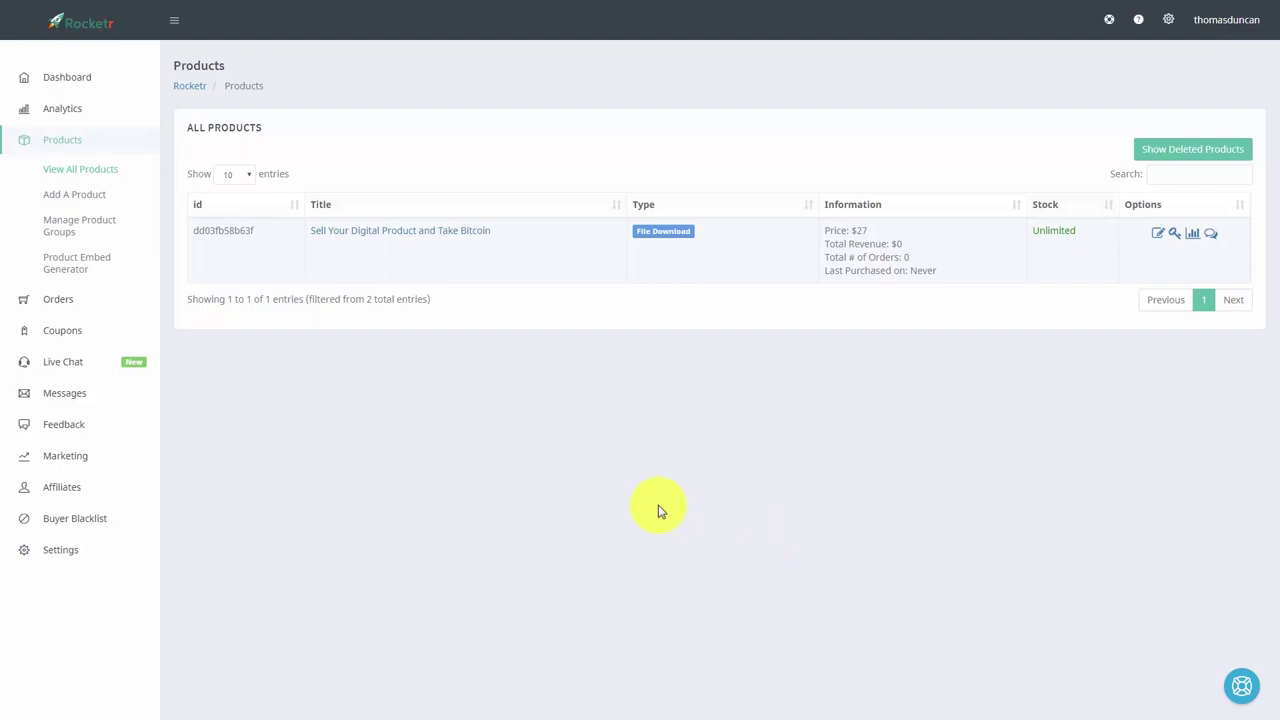
Copy the link of the product "Sell Your Digital Product and Take Bitcoin" from the Rocketr list of all products
click(74, 172)
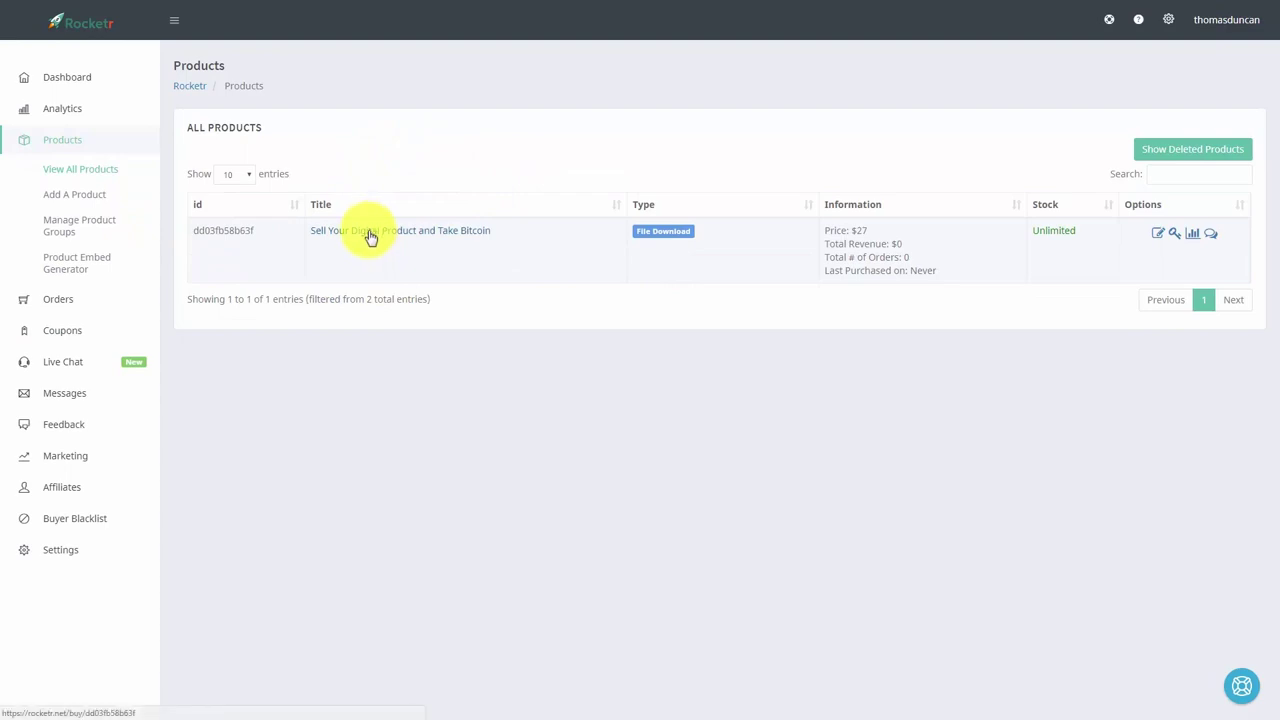
right_click(370, 236)
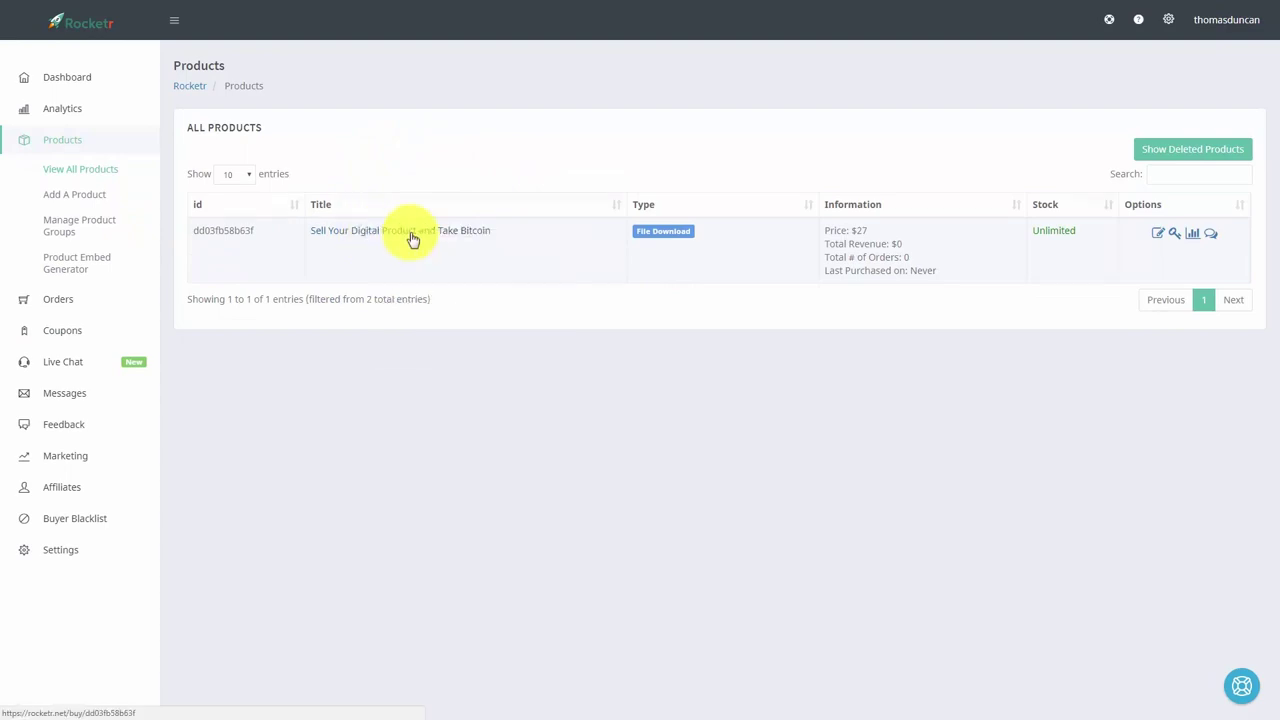
right_click(410, 238)
click(450, 311)
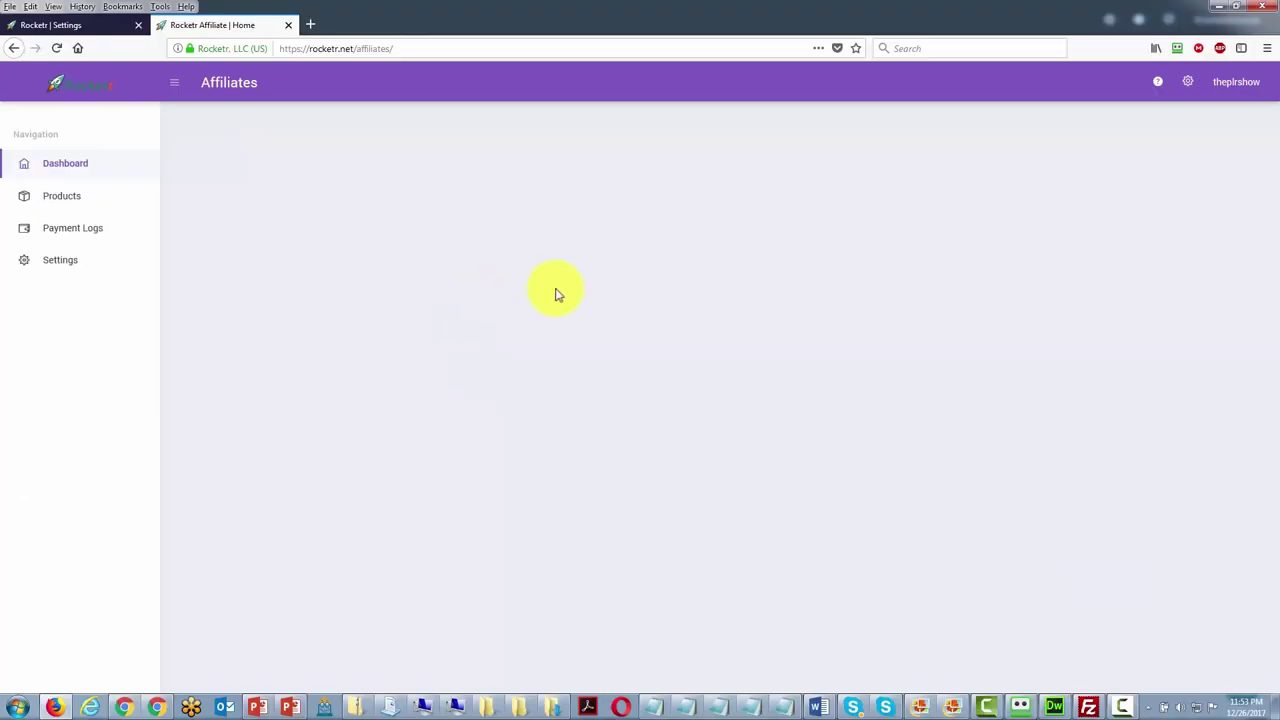
click(71, 204)
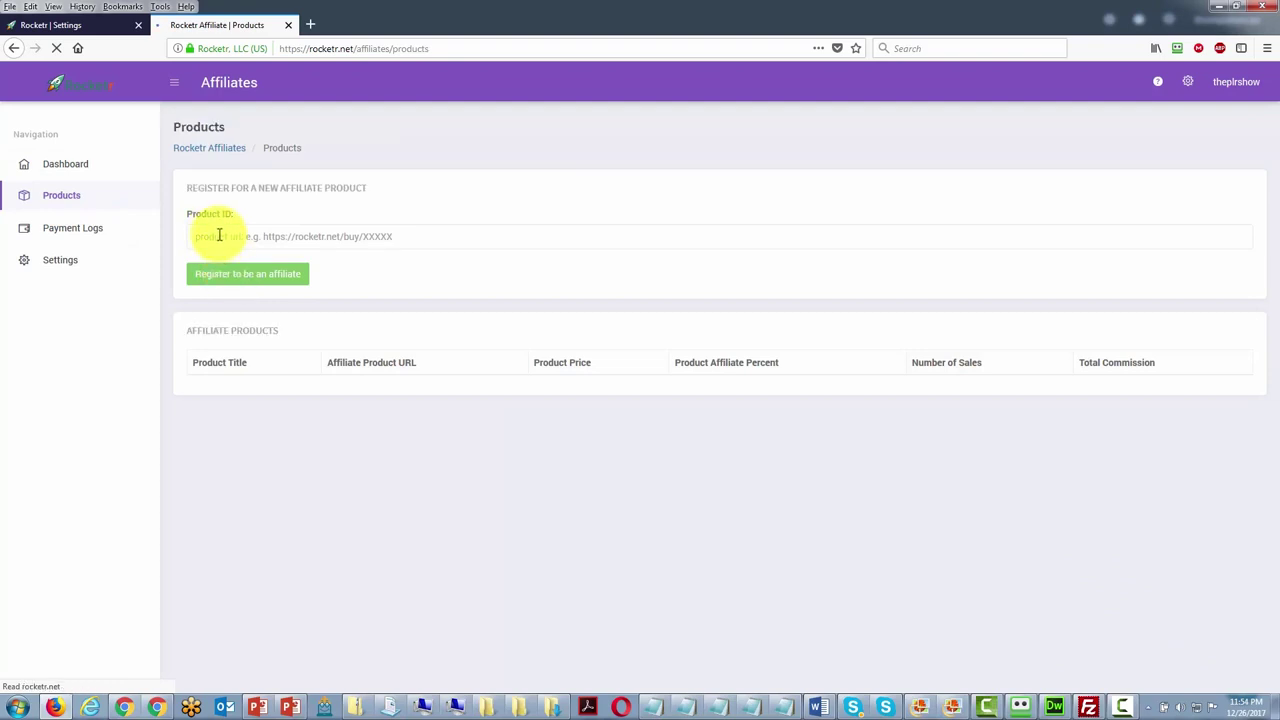
right_click(219, 236)
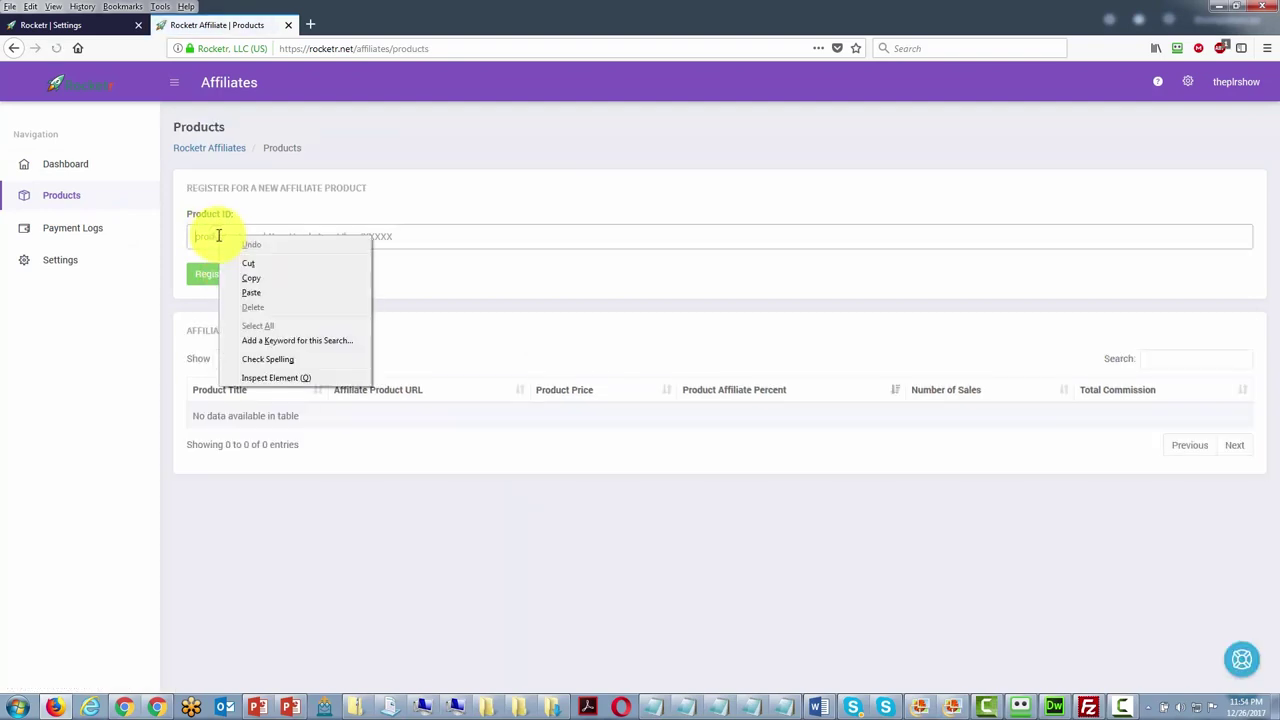
click(247, 293)
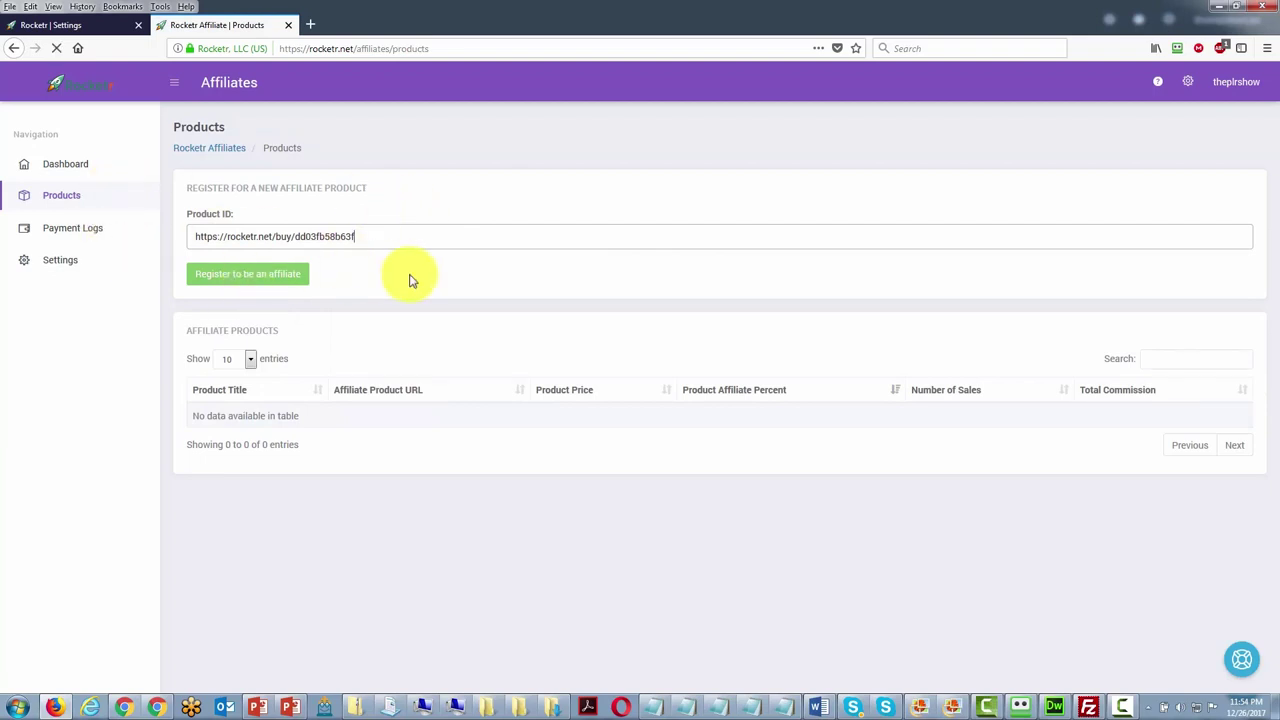
click(244, 280)
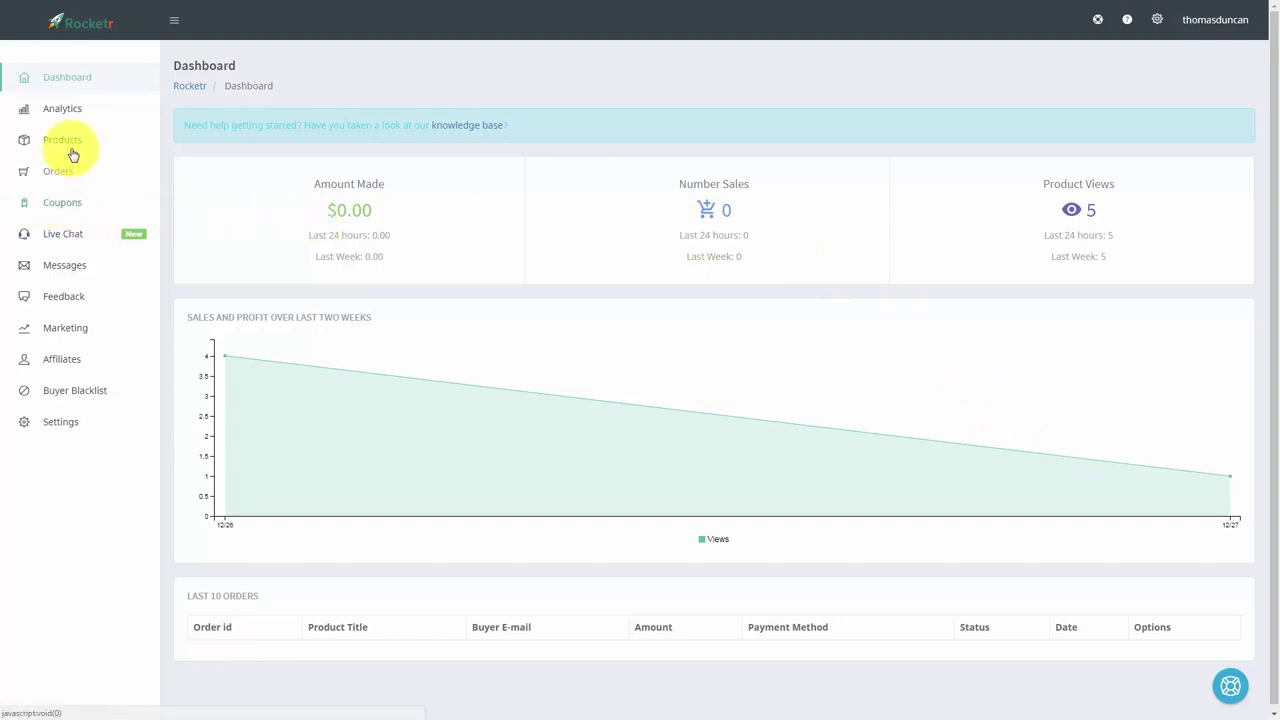
Open the form for adding a coupon in the Rocketr seller account
click(63, 204)
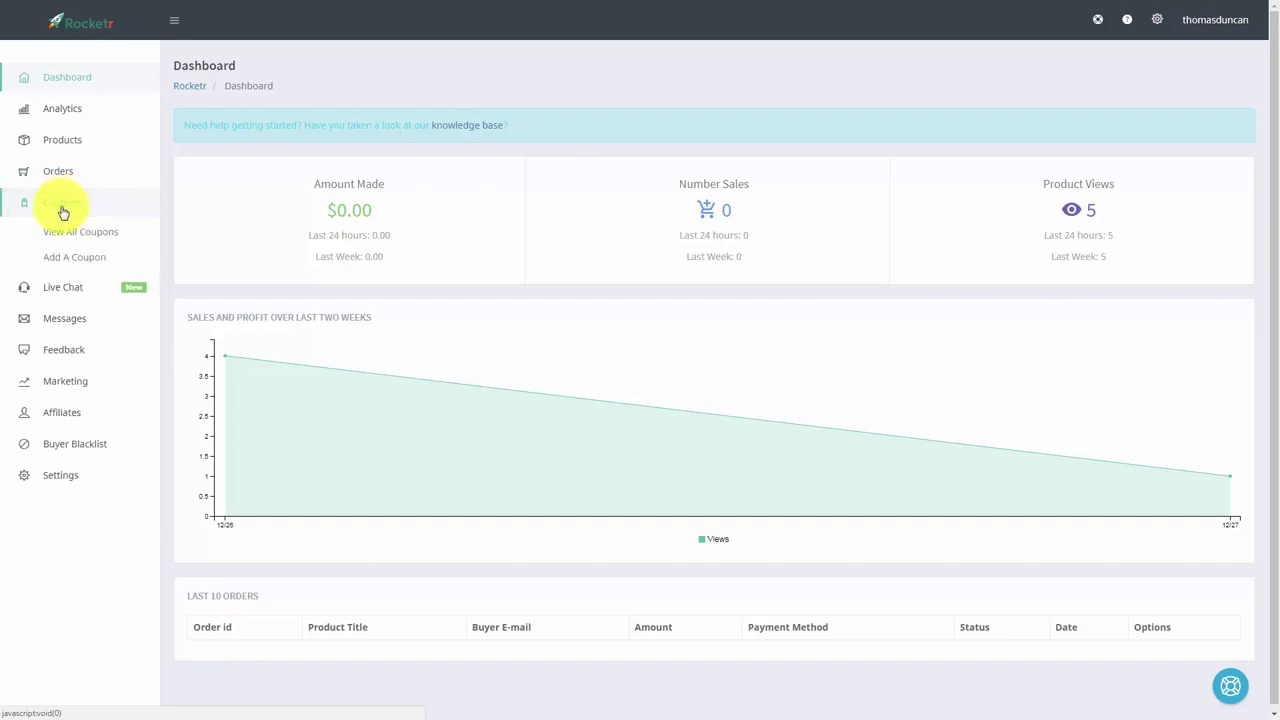
click(70, 262)
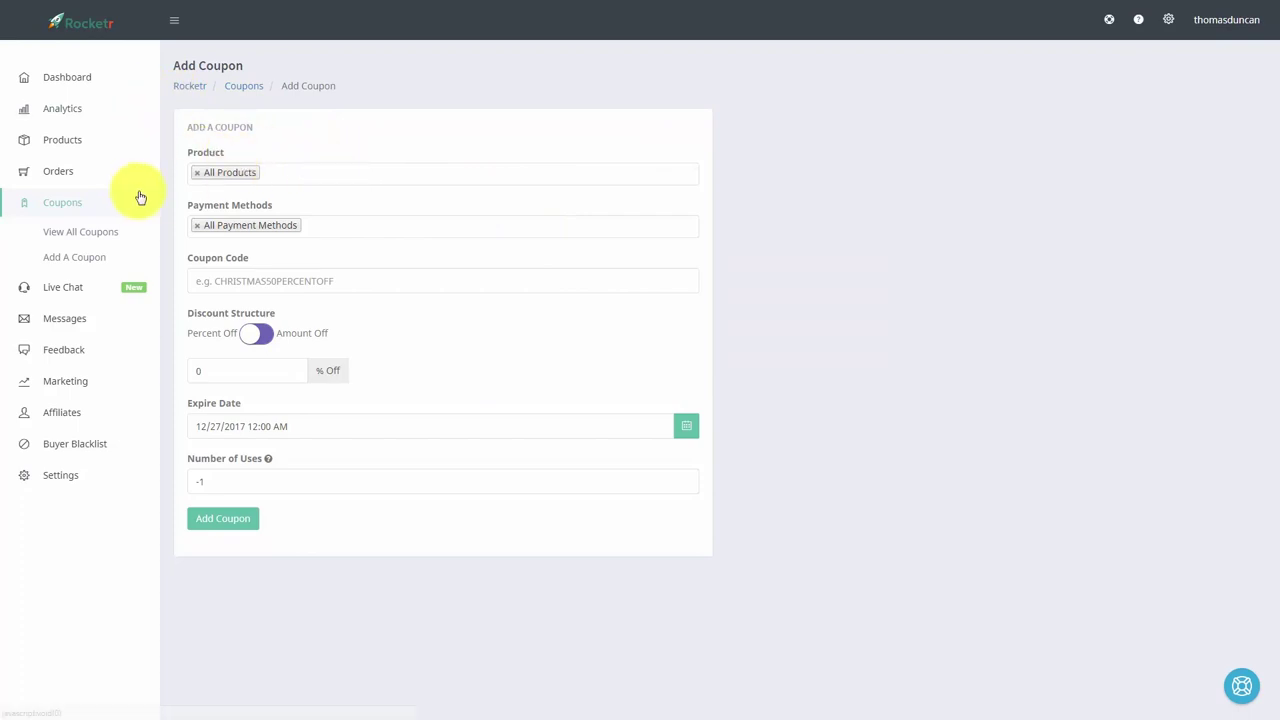
Limit the new coupon to the product "Sell Your Digital Product and Take Bitcoin" and the Bitcoin payment method
click(197, 172)
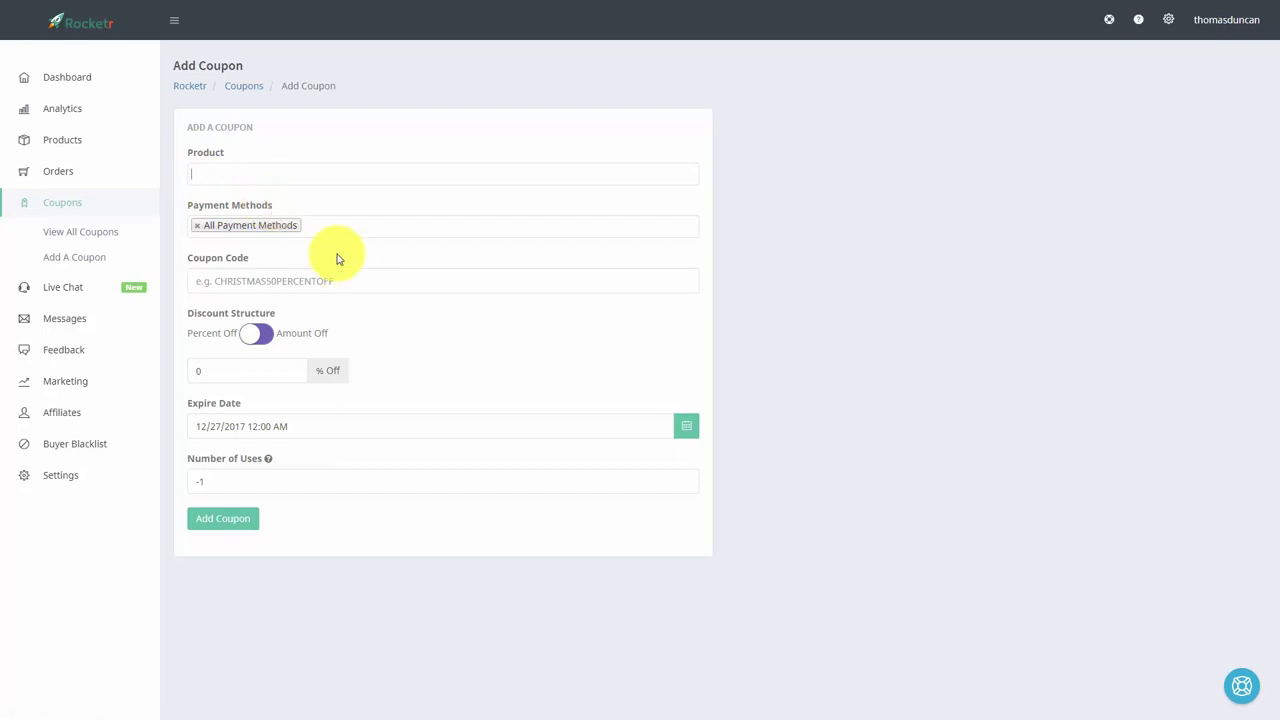
click(269, 176)
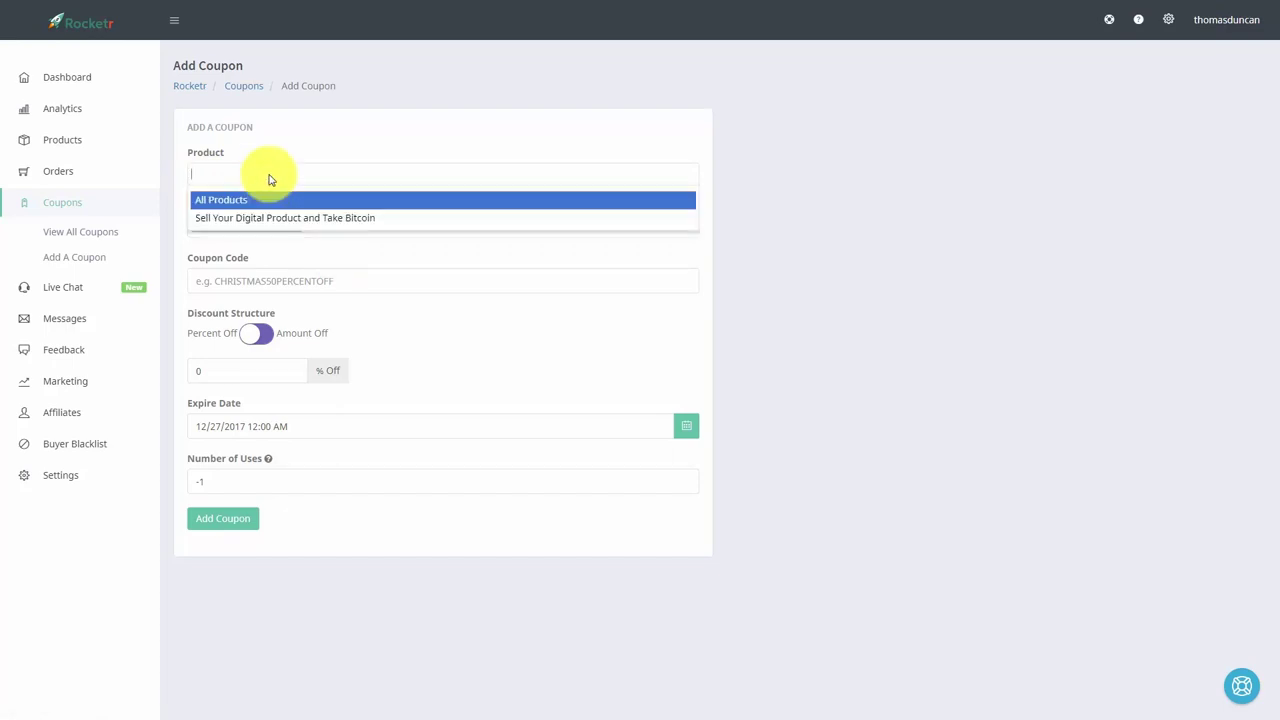
text(bi)
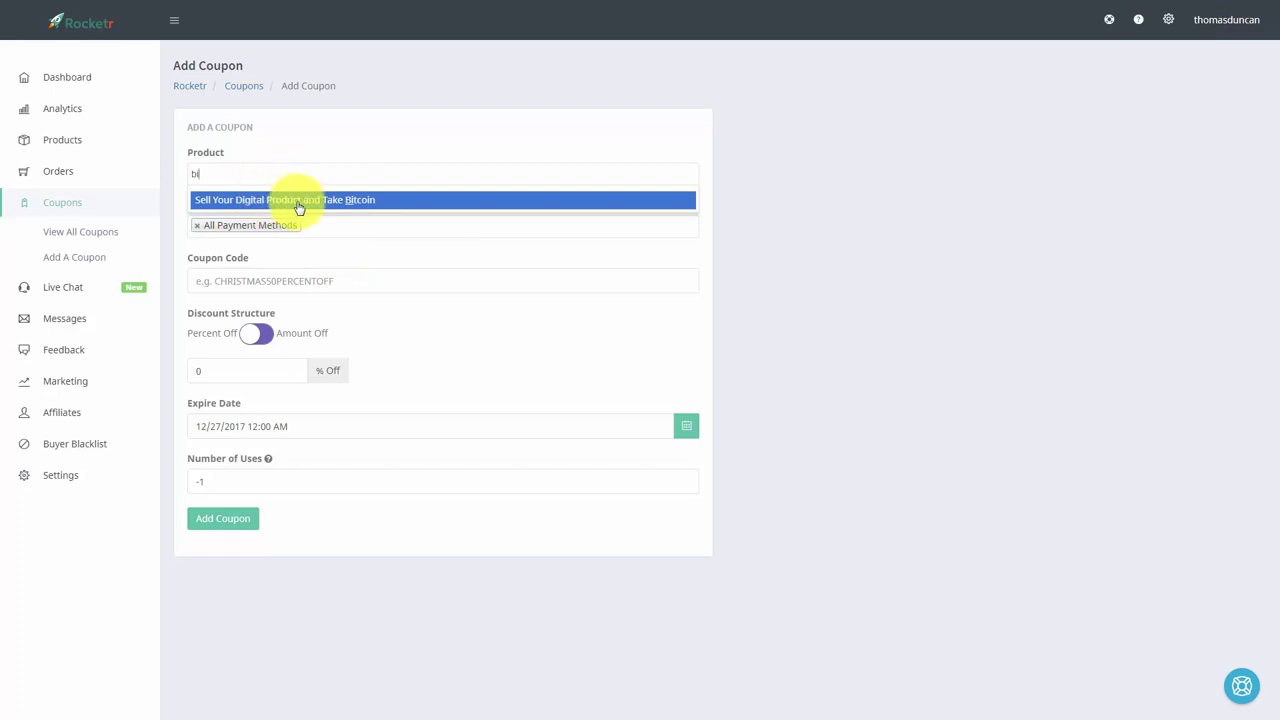
click(298, 206)
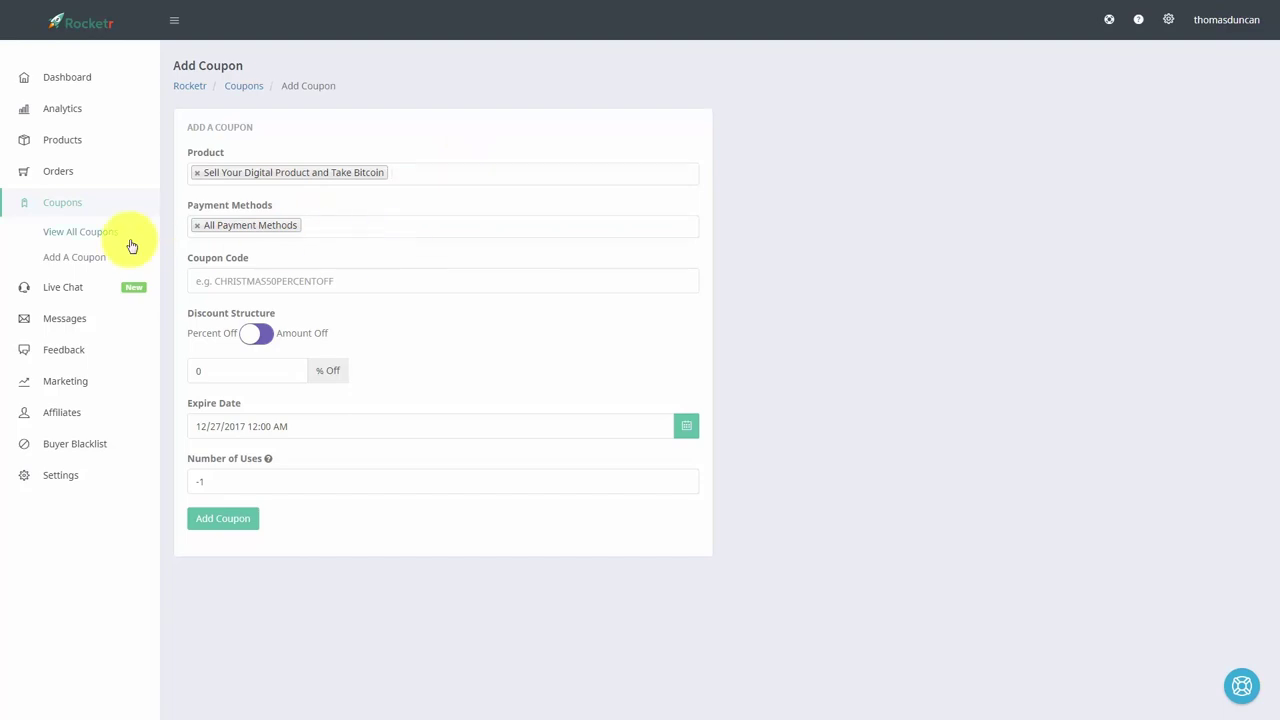
click(198, 226)
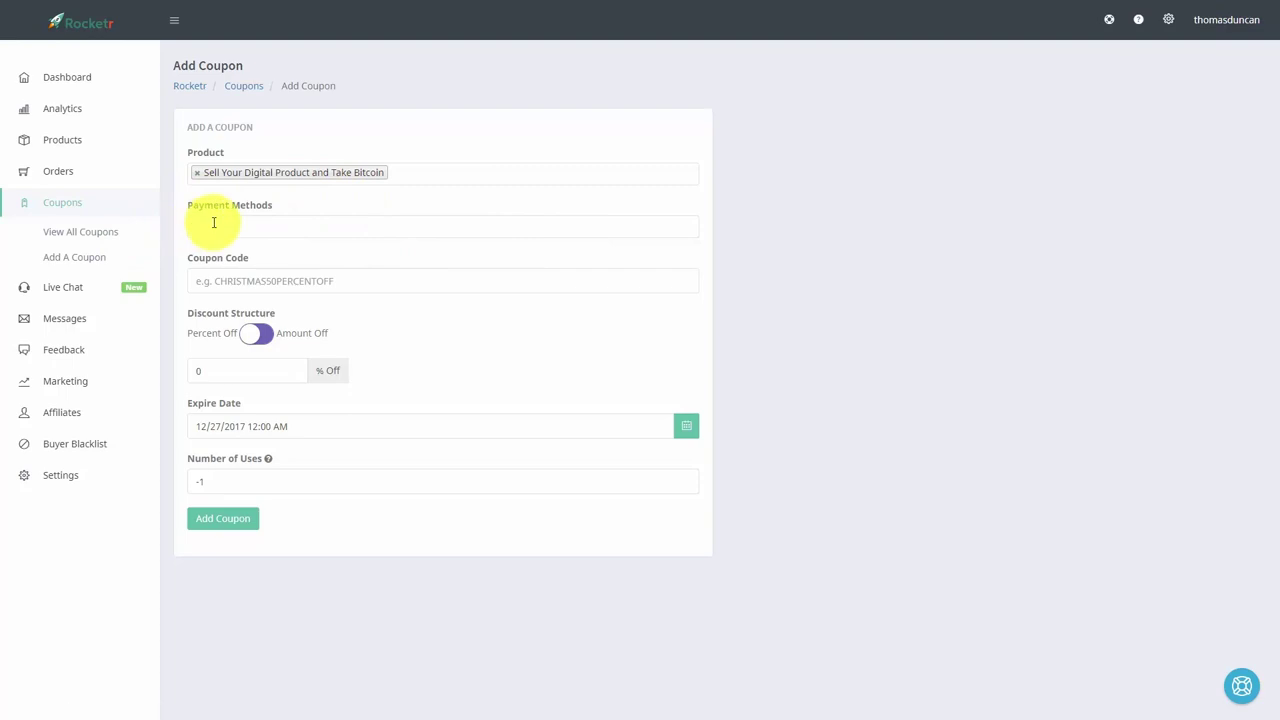
text(b)
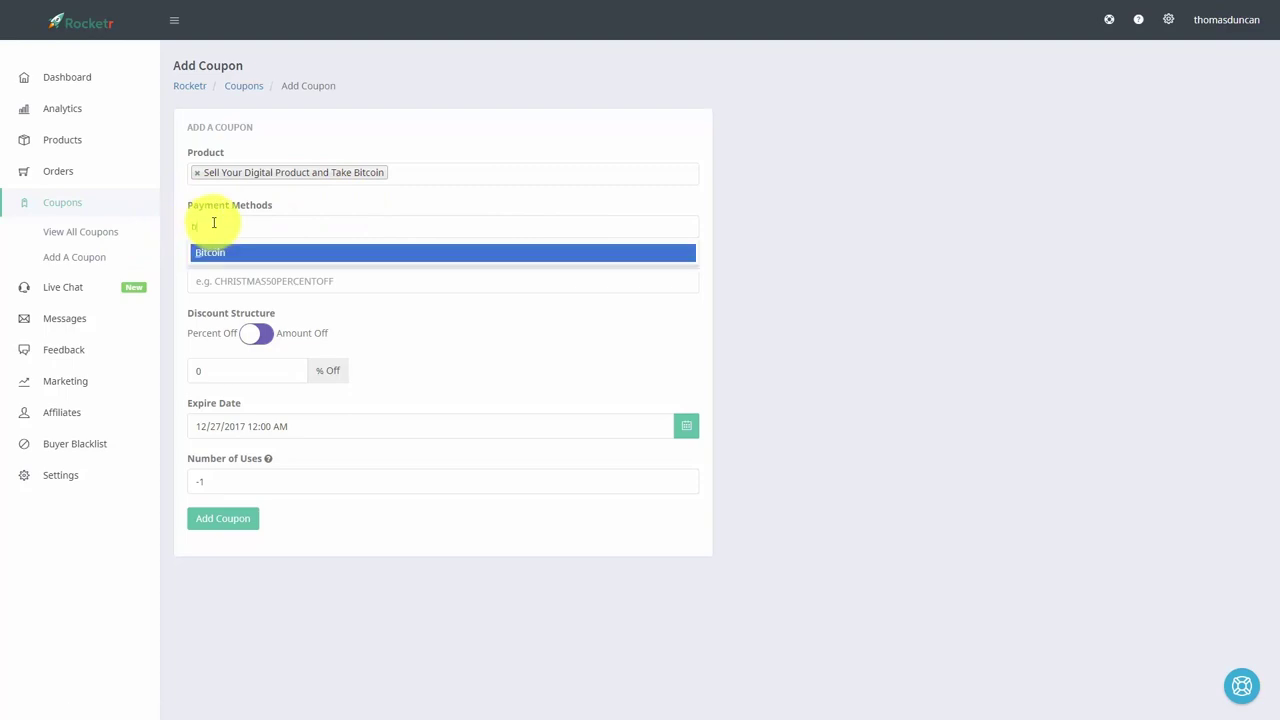
click(210, 256)
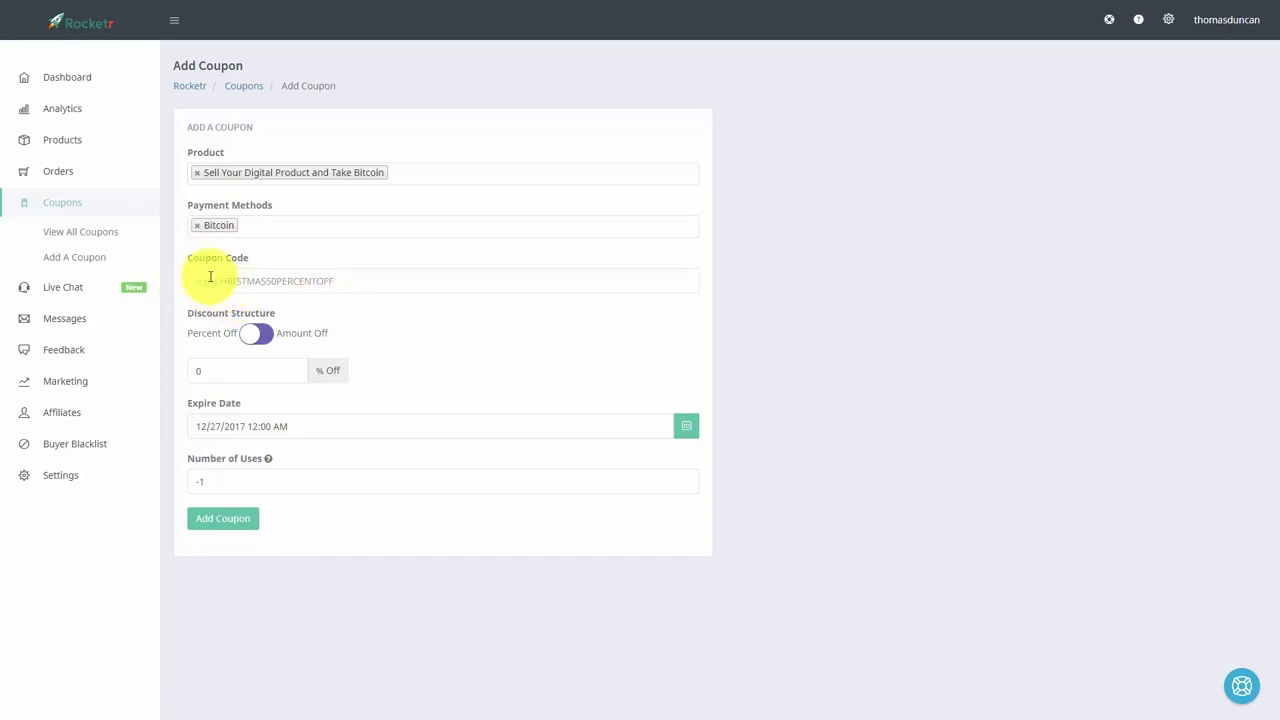
Give the coupon the code selldigital with a 50% discount and add it
click(210, 277)
text(selldigital)
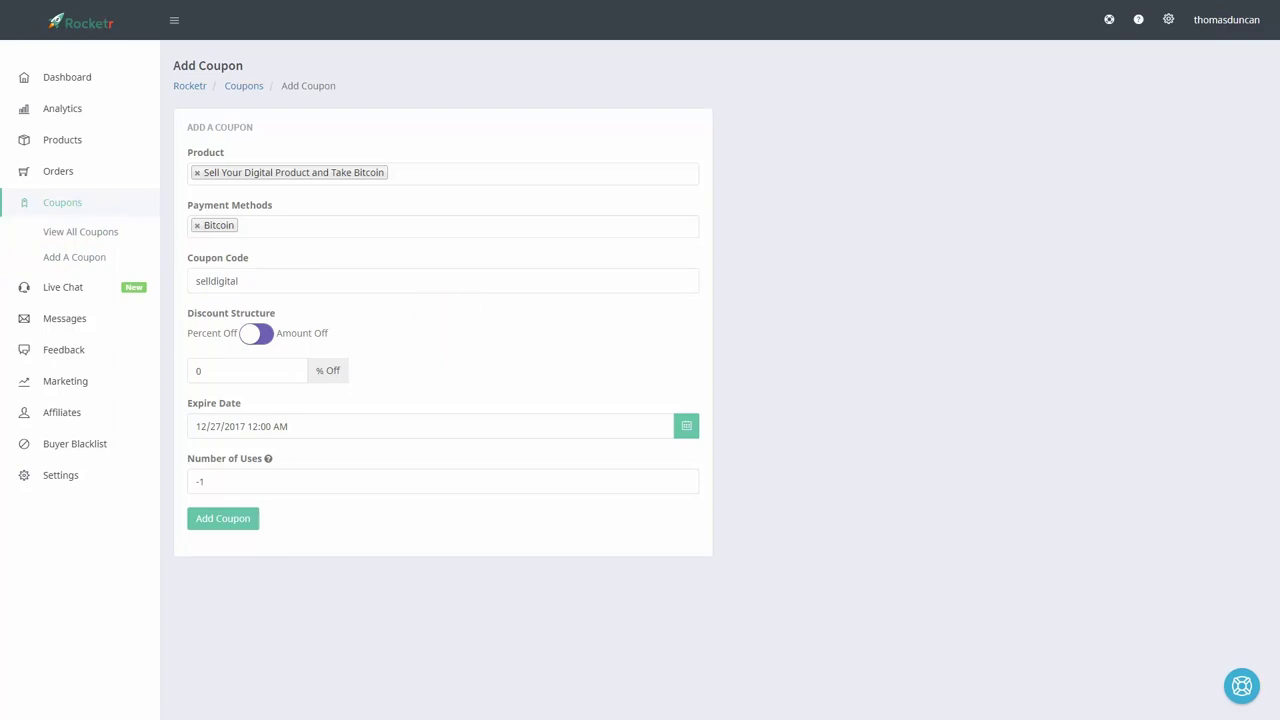
click(226, 369)
text(50)
click(223, 520)
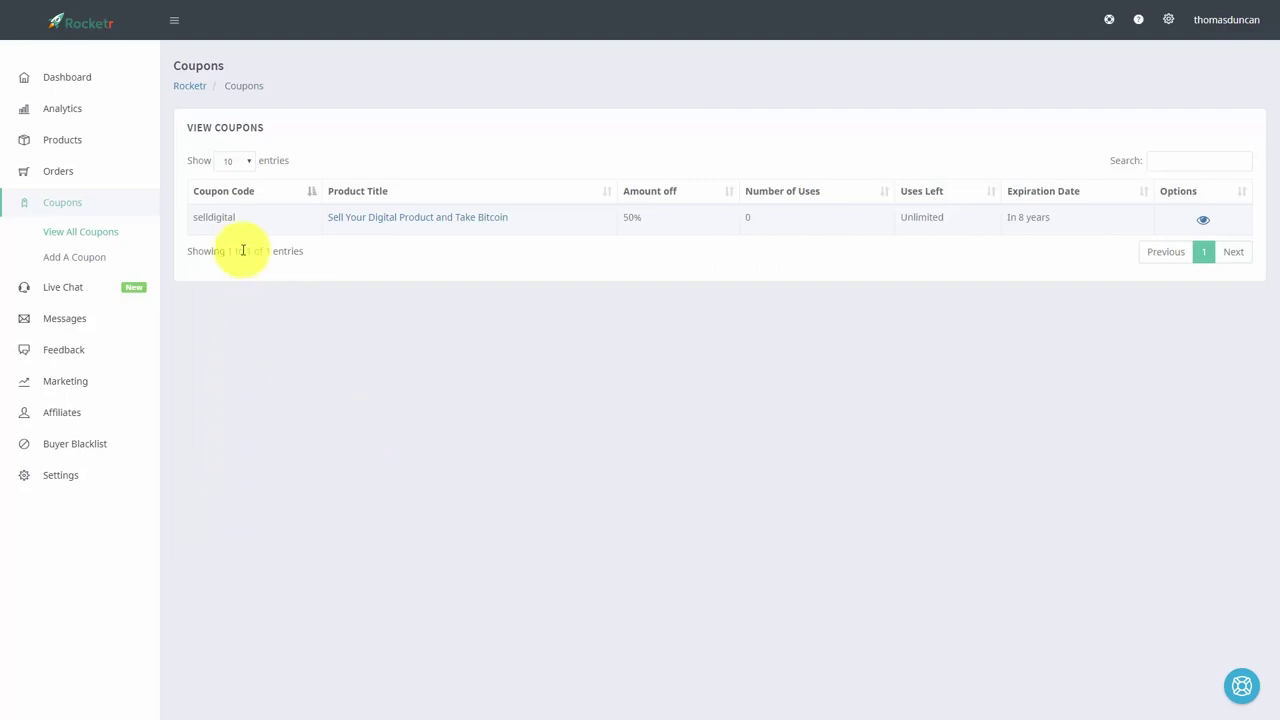
Copy the coupon code selldigital, switch to the WordPress sales page and open the checkout from its Download Now button
drag(256, 212, 194, 214)
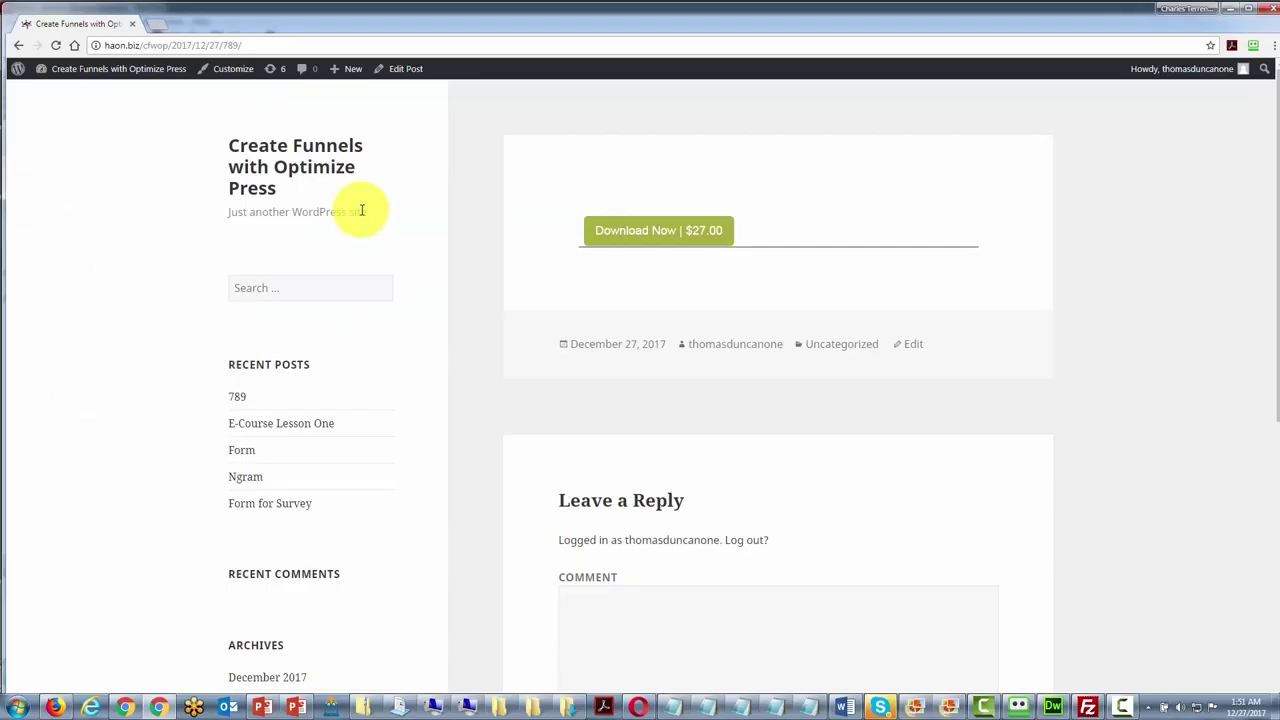
click(632, 233)
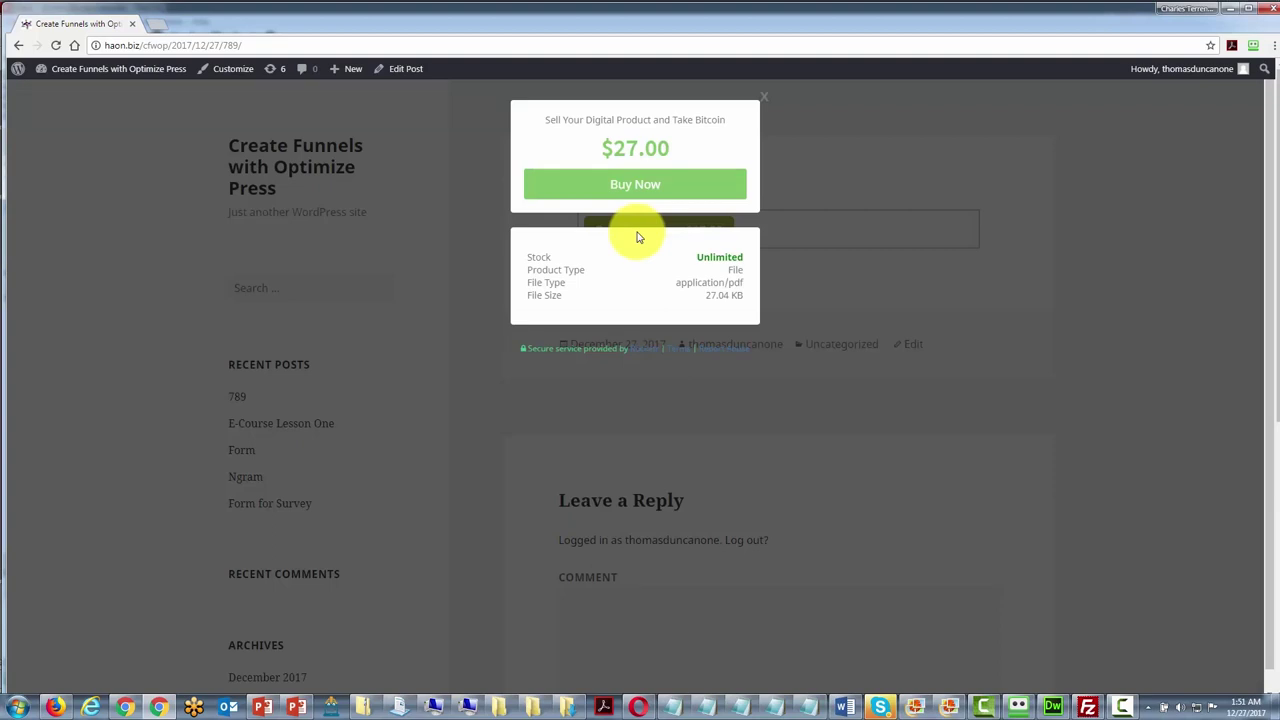
click(636, 190)
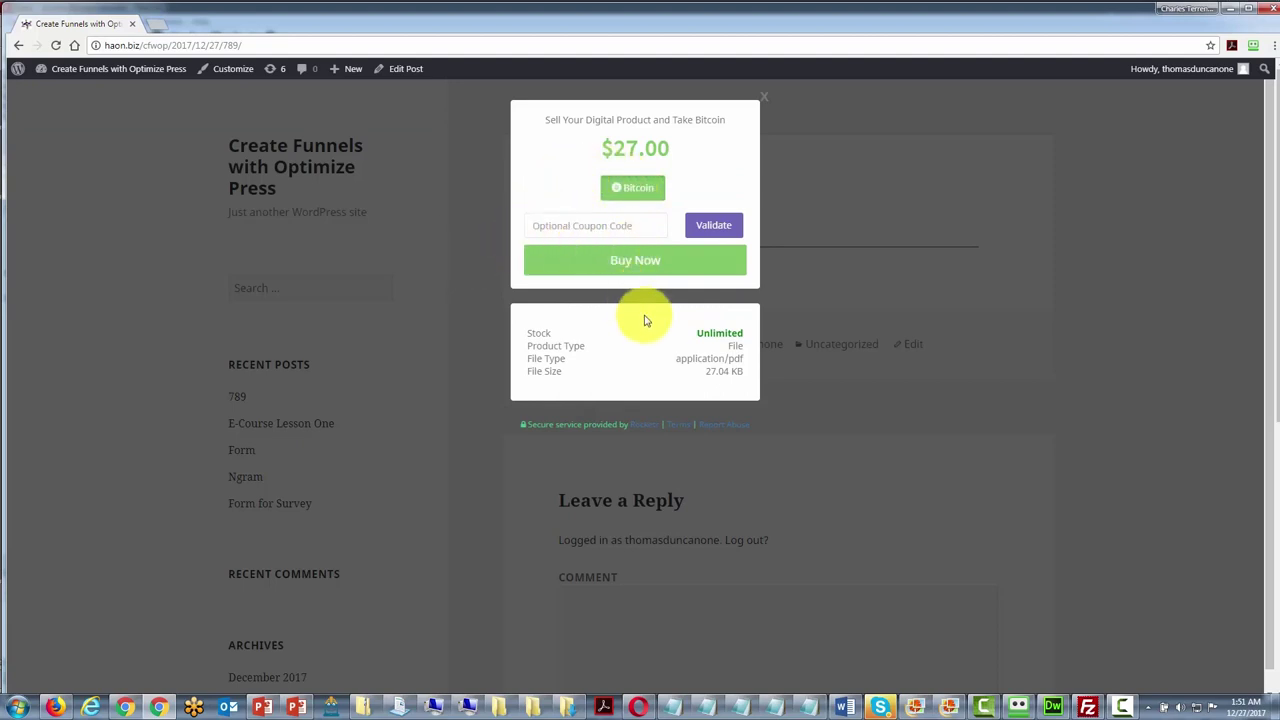
click(636, 272)
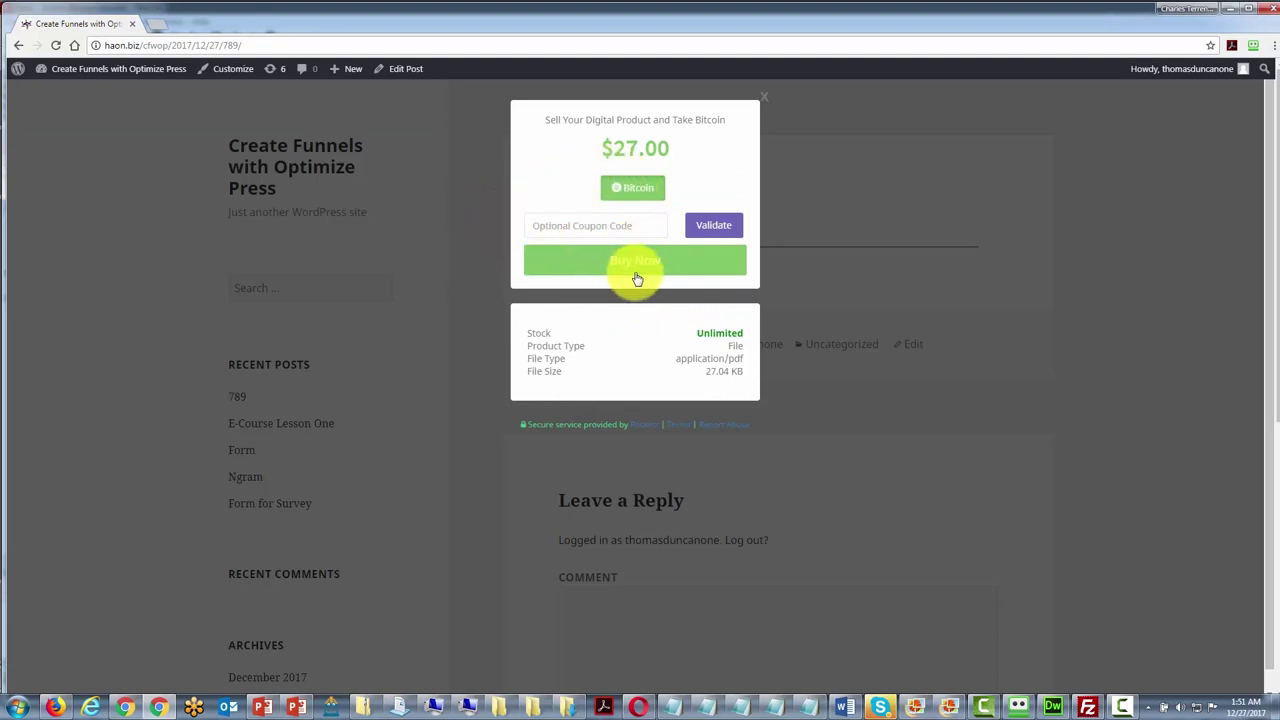
Enter the coupon code selldigital in the checkout, validate it and proceed to buy the product
right_click(558, 225)
click(591, 303)
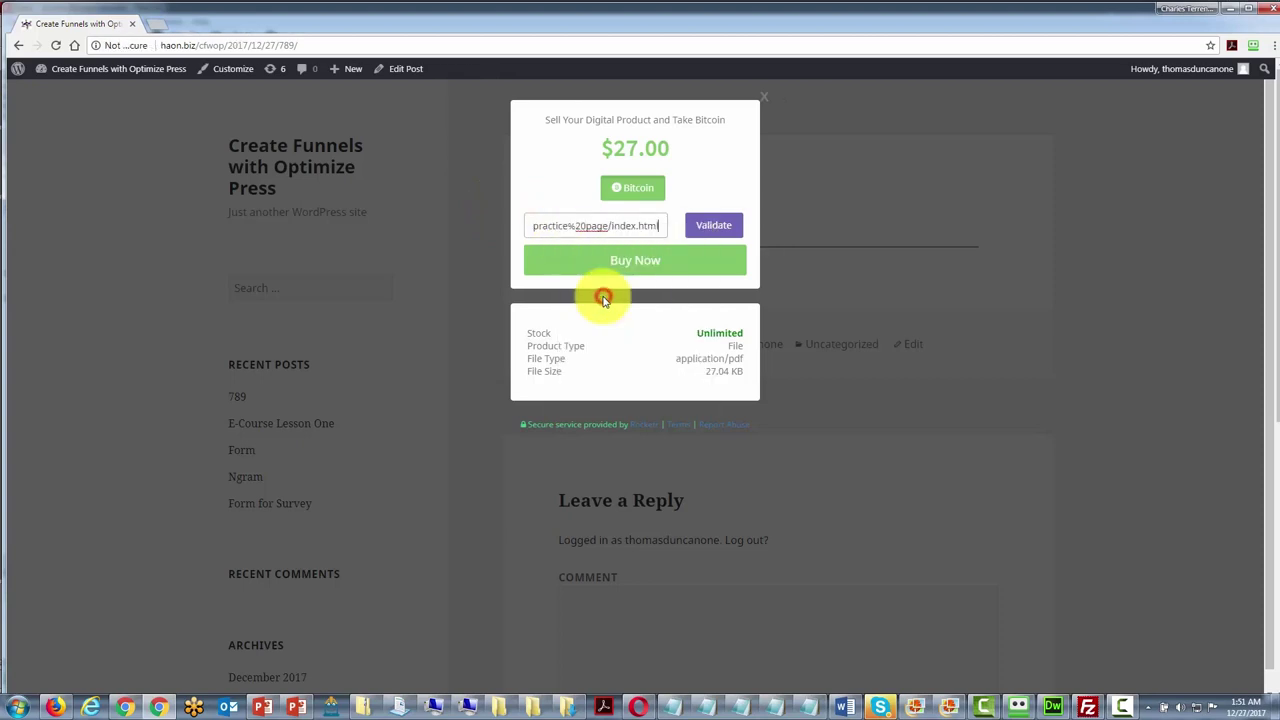
click(580, 218)
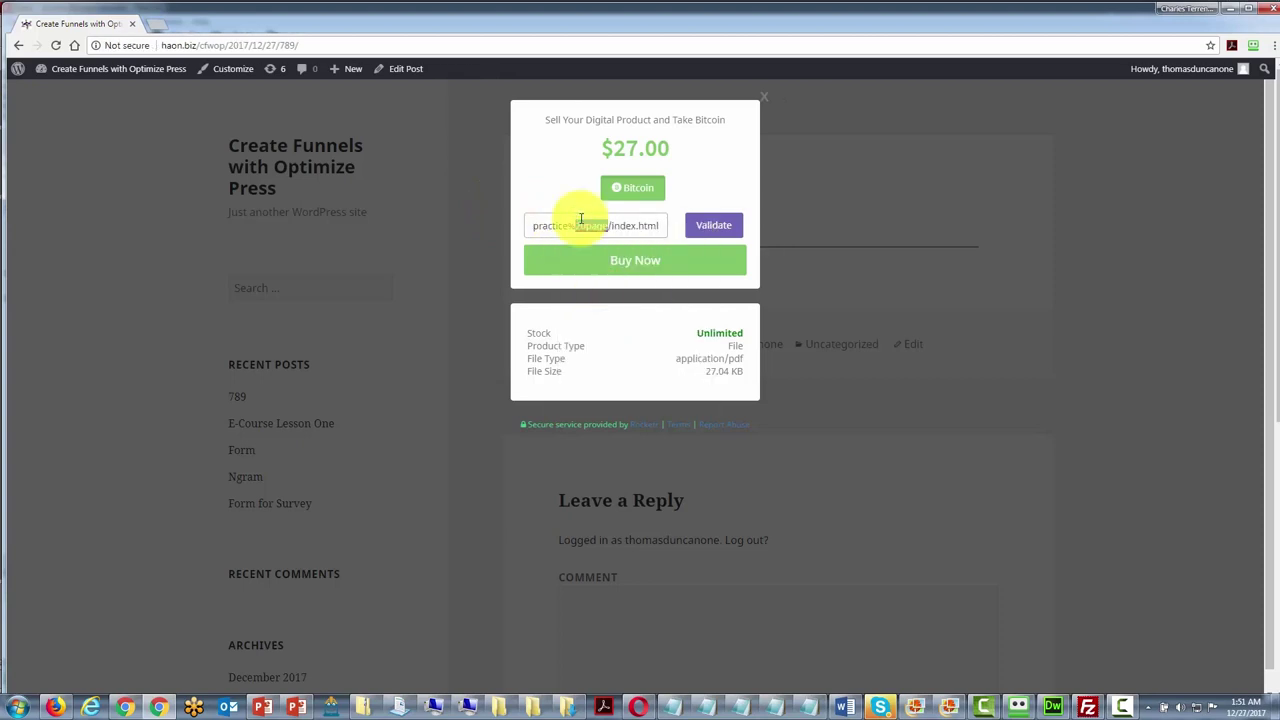
key(ctrl+z)
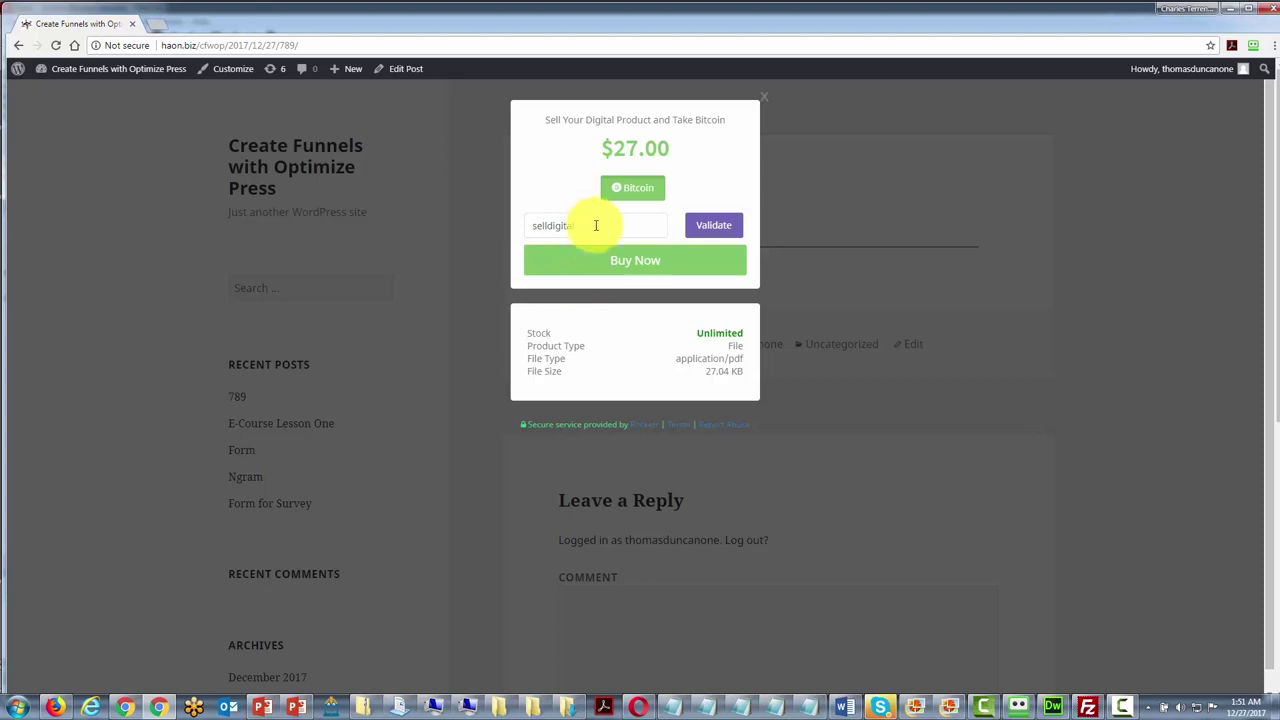
click(703, 228)
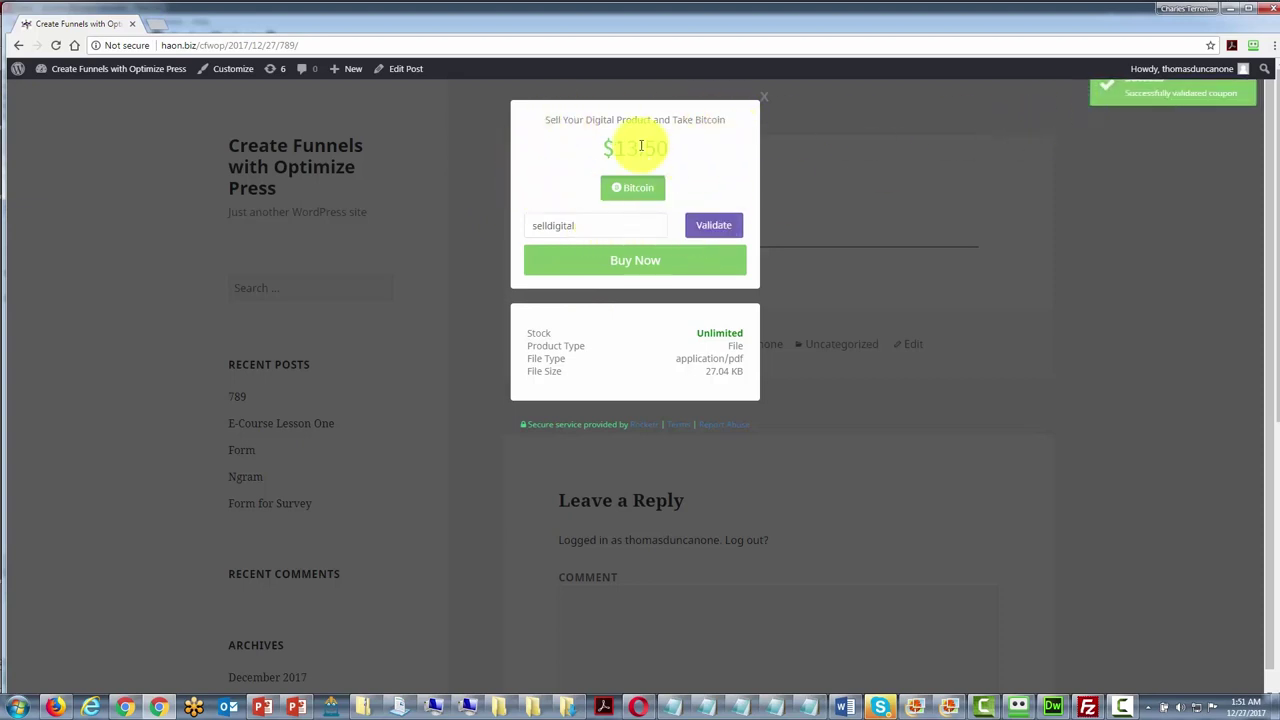
click(630, 266)
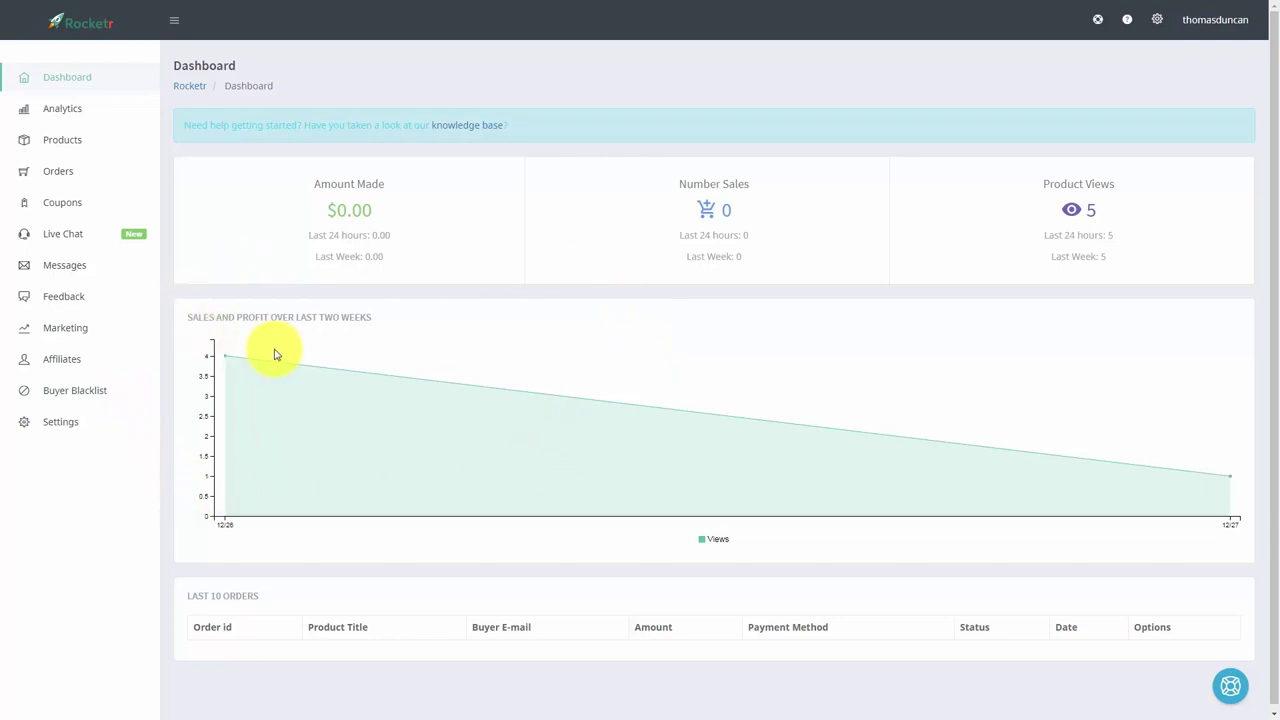
In the Rocketr seller account, start a new marketing email to All Buyers with the subject "Get On to Our Webinar"
click(63, 331)
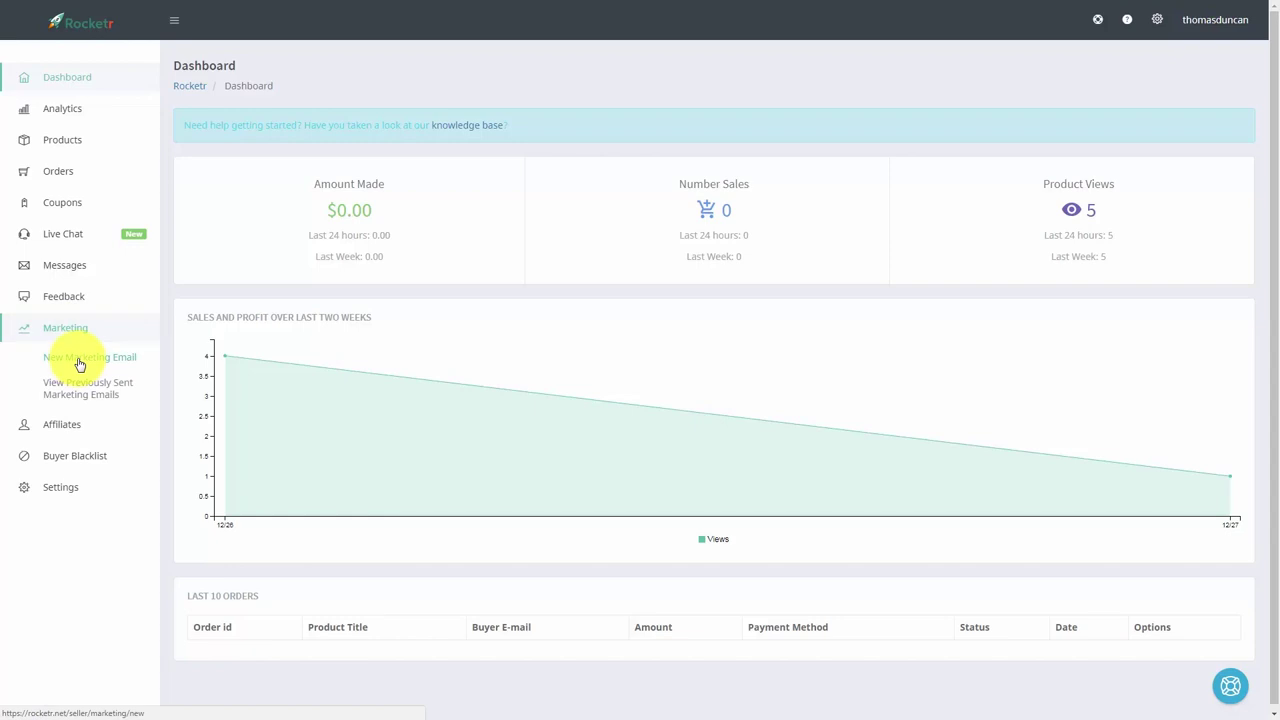
click(79, 362)
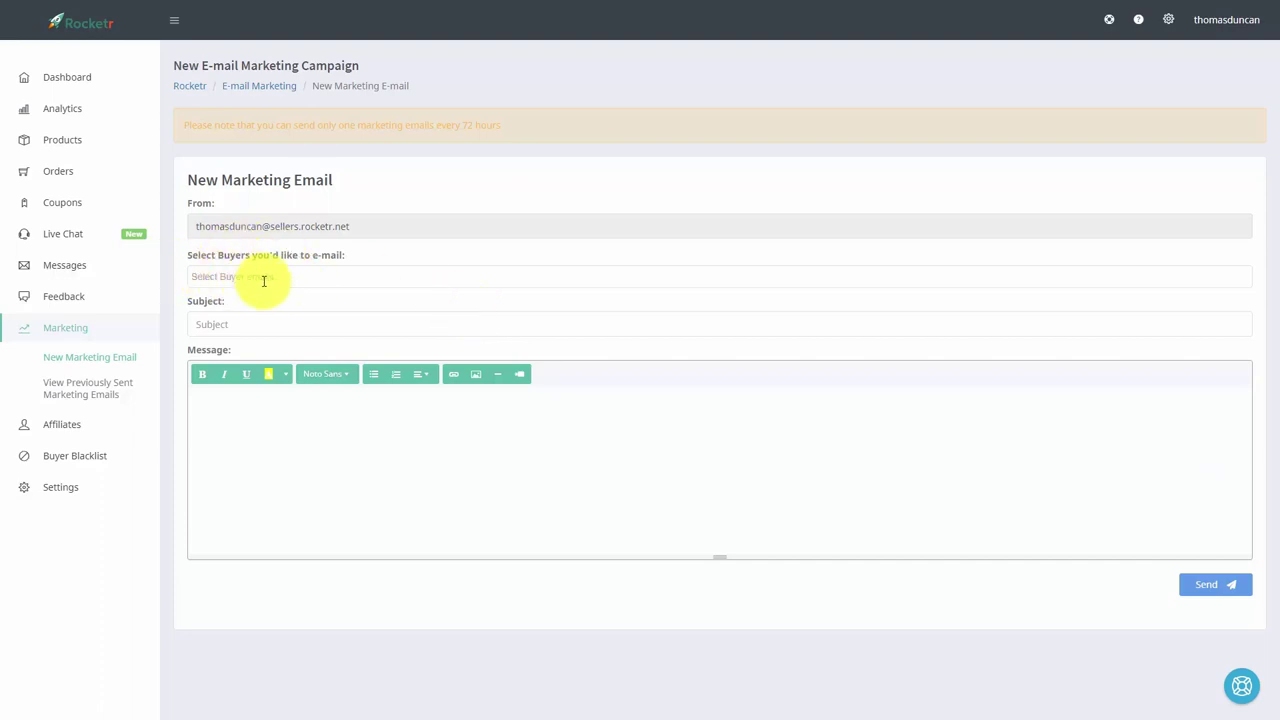
click(263, 276)
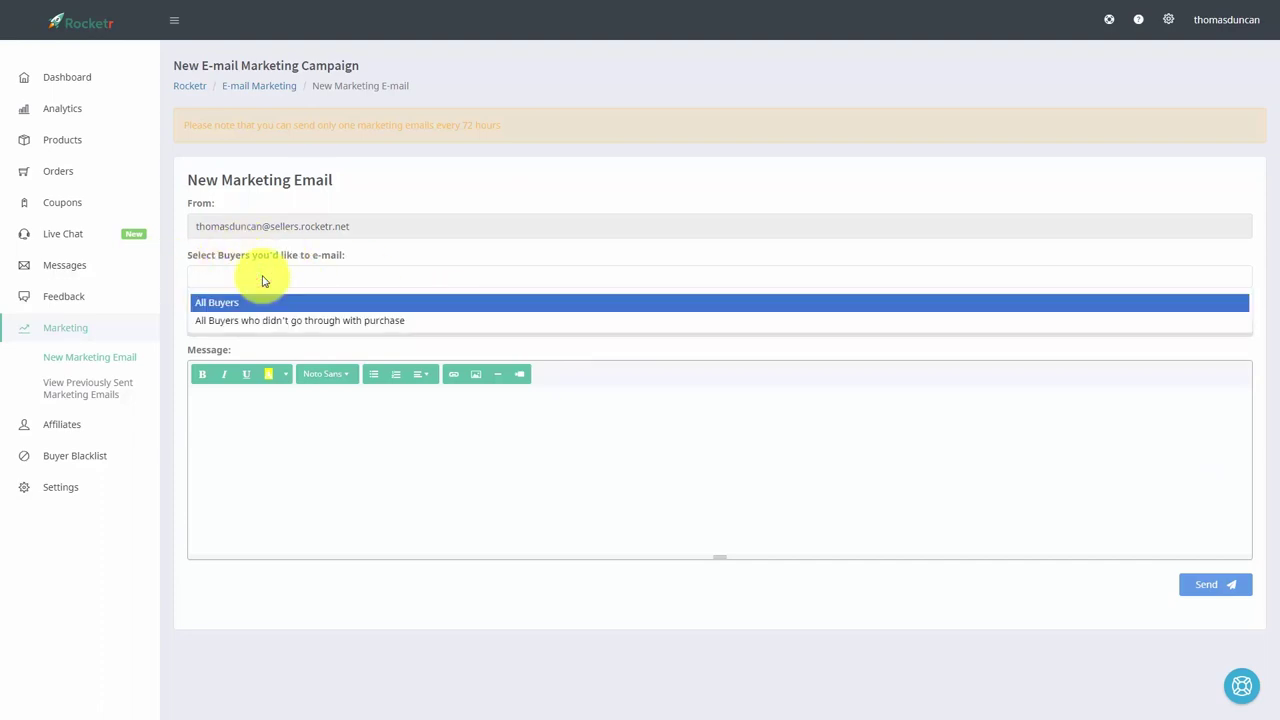
click(218, 302)
click(228, 325)
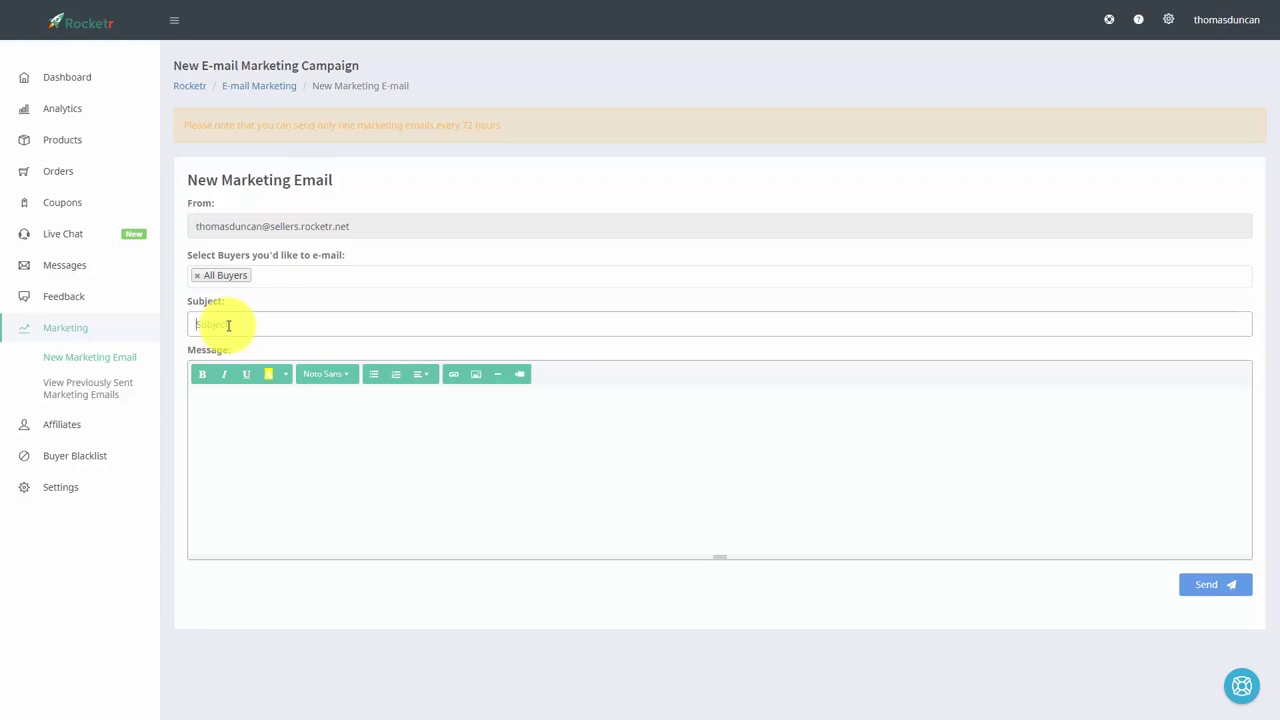
text(Get On to Our Webinar)
Paste the prepared article "What Is Accounting Anyway?" as the message of the marketing email
click(380, 453)
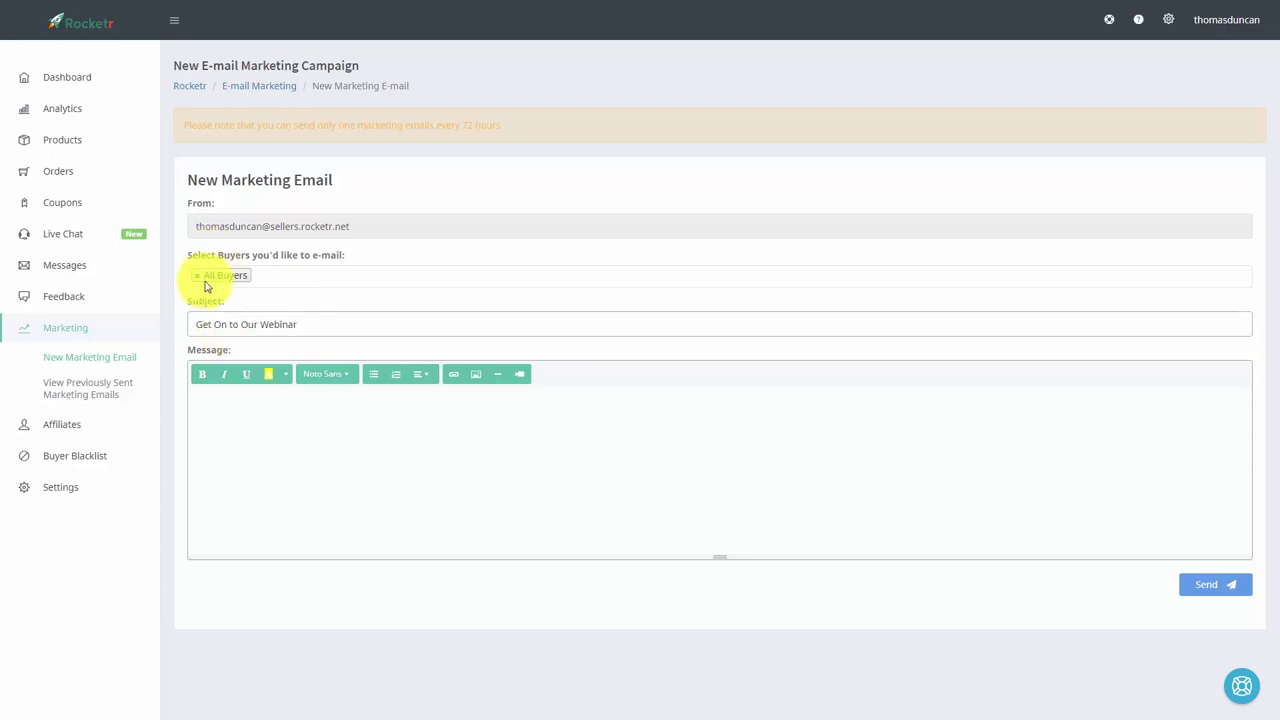
click(248, 422)
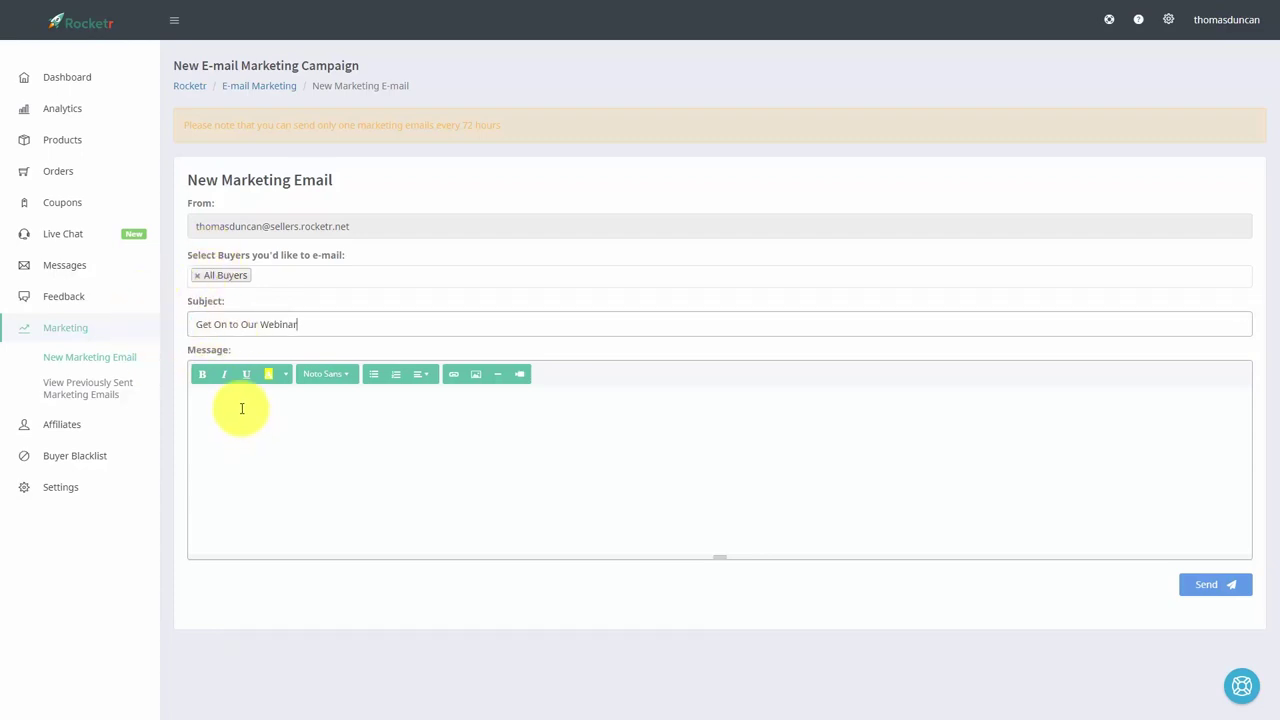
click(242, 408)
key(ctrl+v)
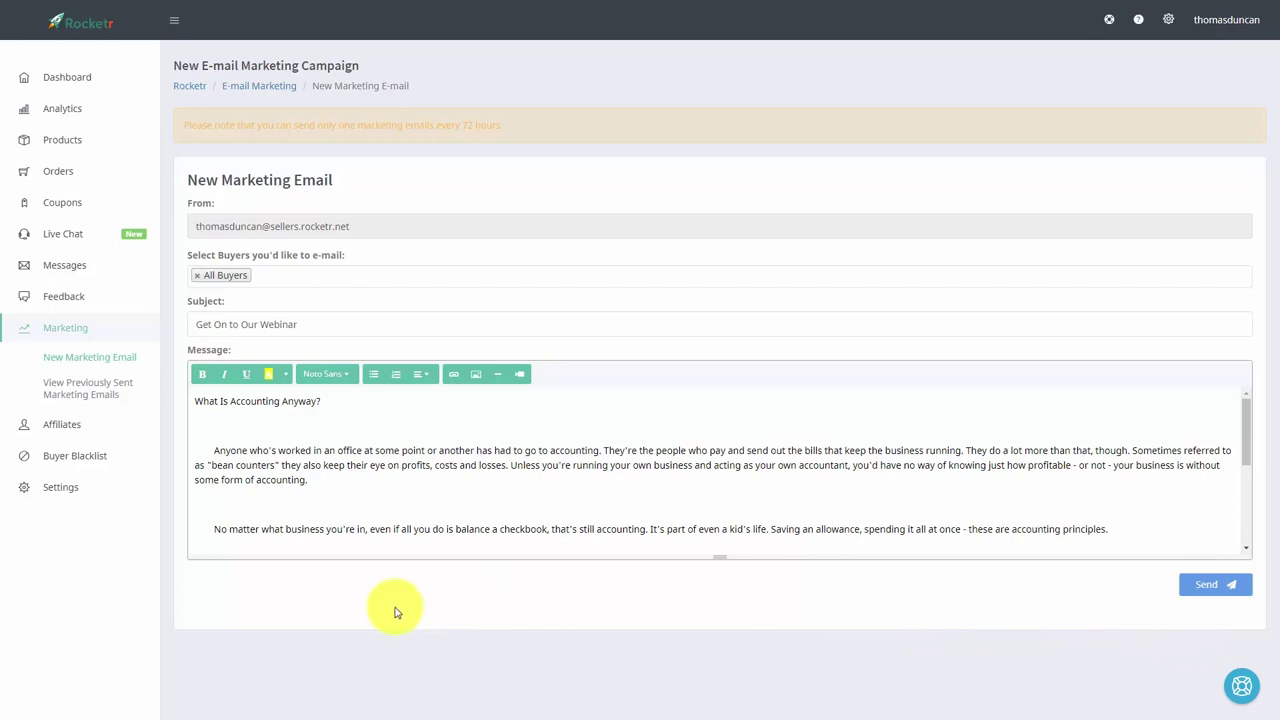
Add a buyer's e-mail address to the Rocketr buyer blacklist with the reason "Fradulent Purchase"
click(86, 15)
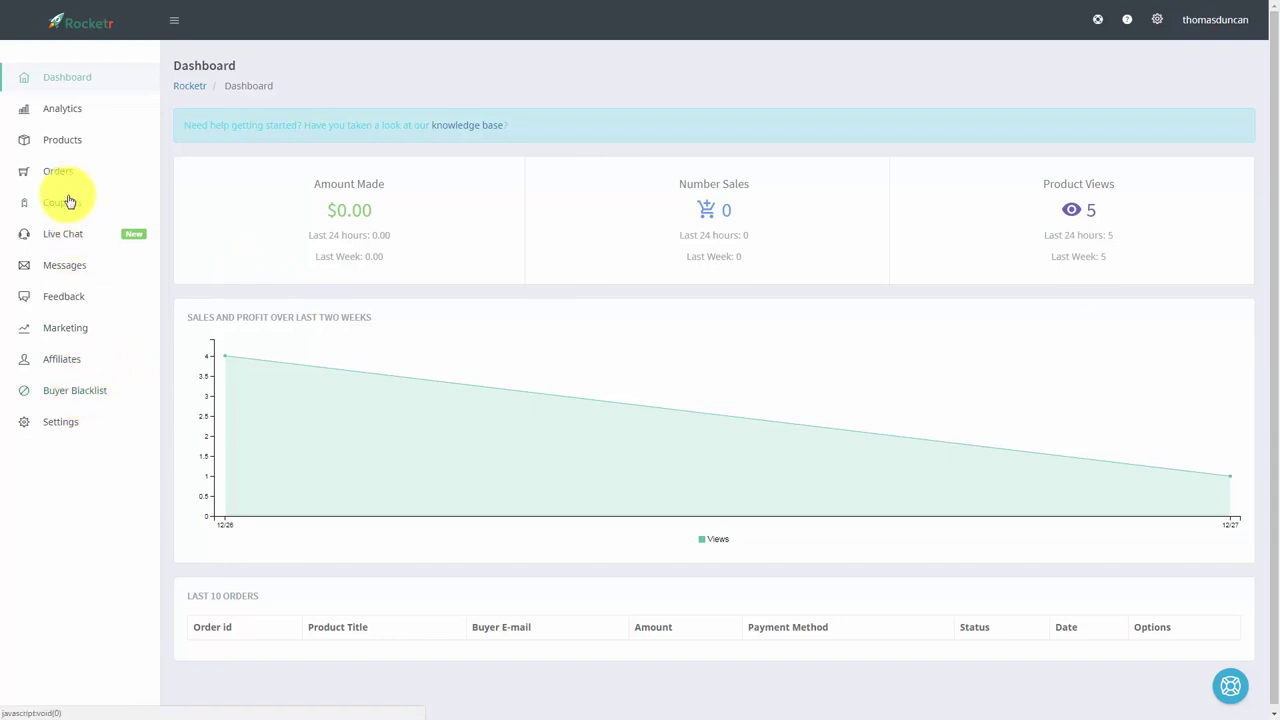
click(67, 393)
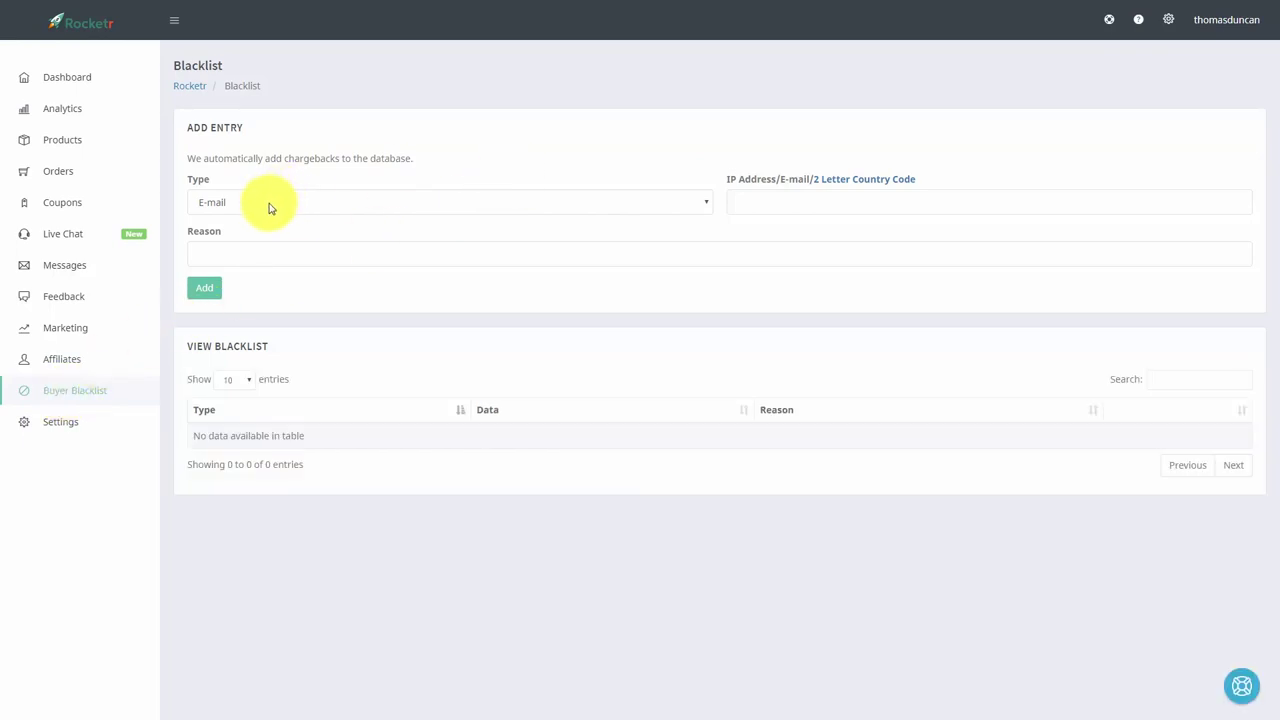
click(698, 207)
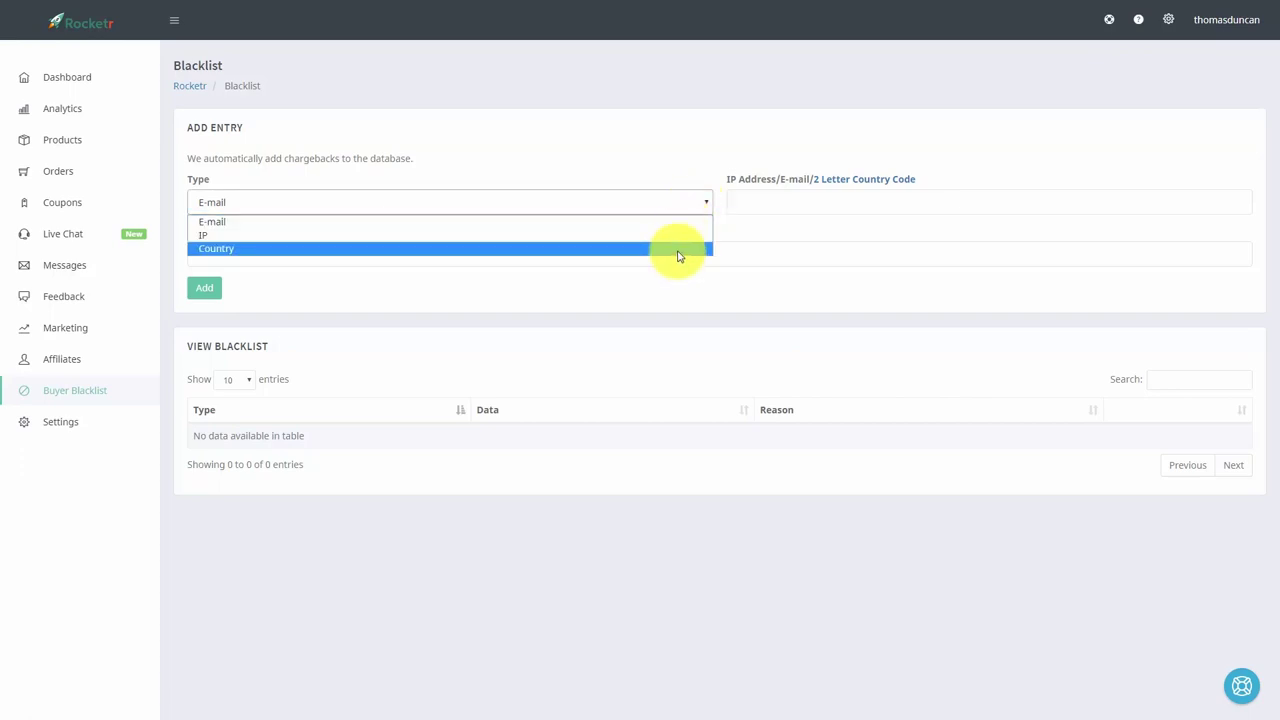
click(634, 163)
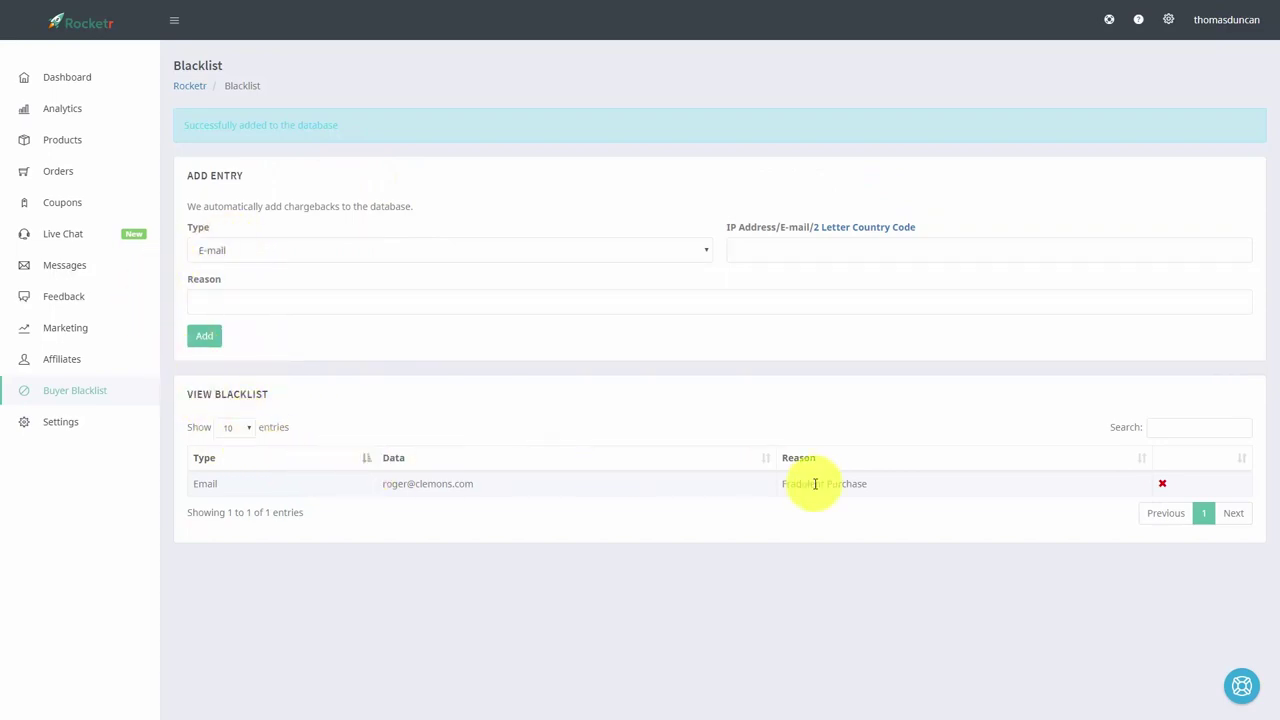
Delete the buyer's e-mail entry from the blacklist and confirm the deletion
click(1164, 488)
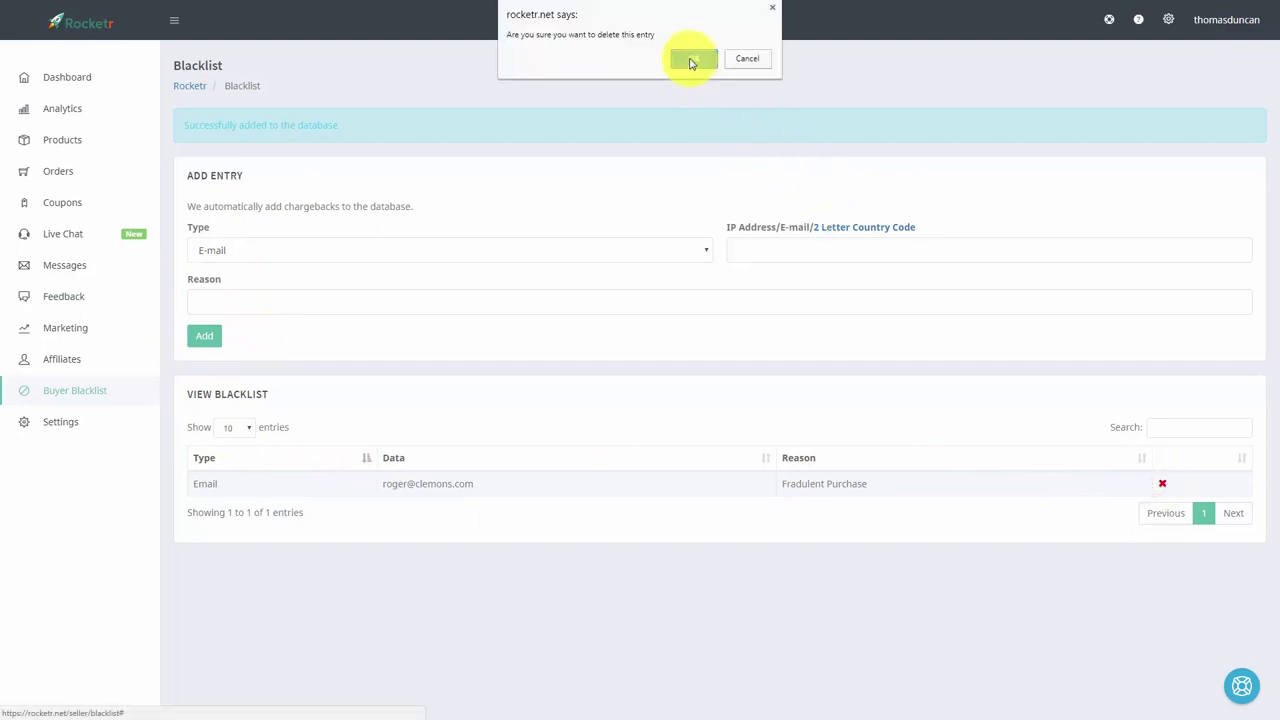
click(689, 57)
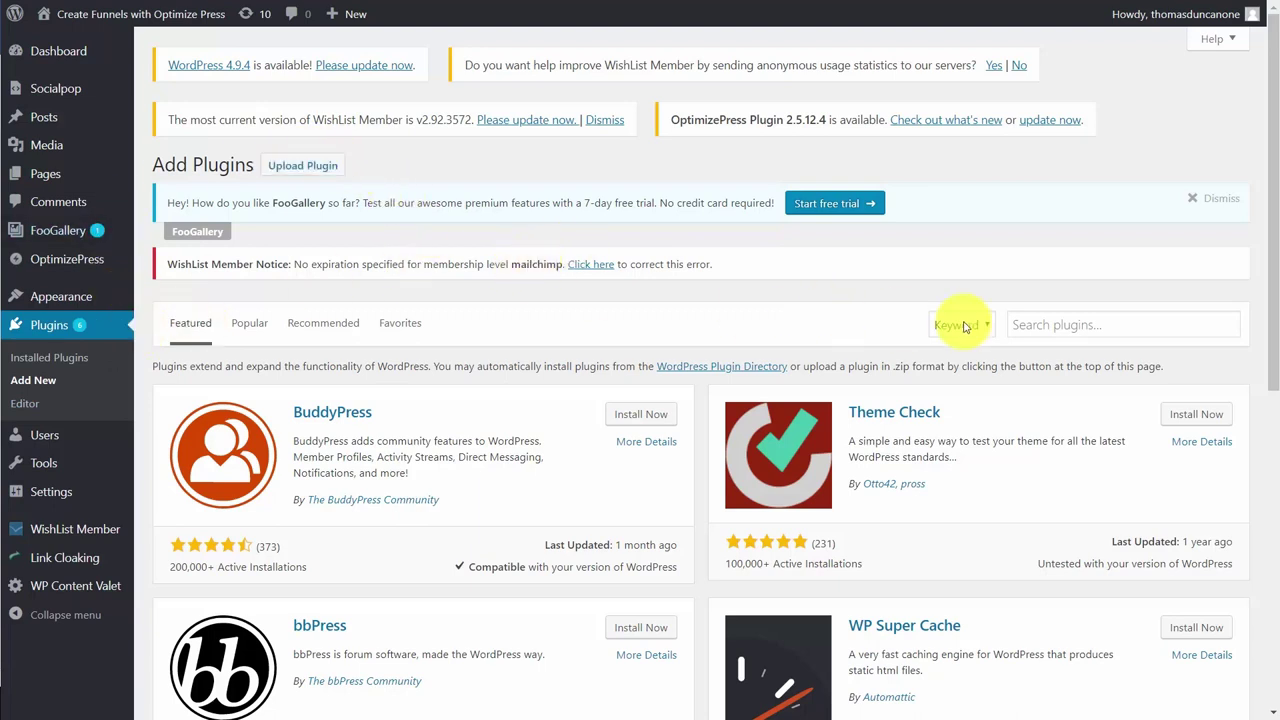
On the WordPress Add Plugins page, search for bitcoin plugins and look through the results
click(1034, 324)
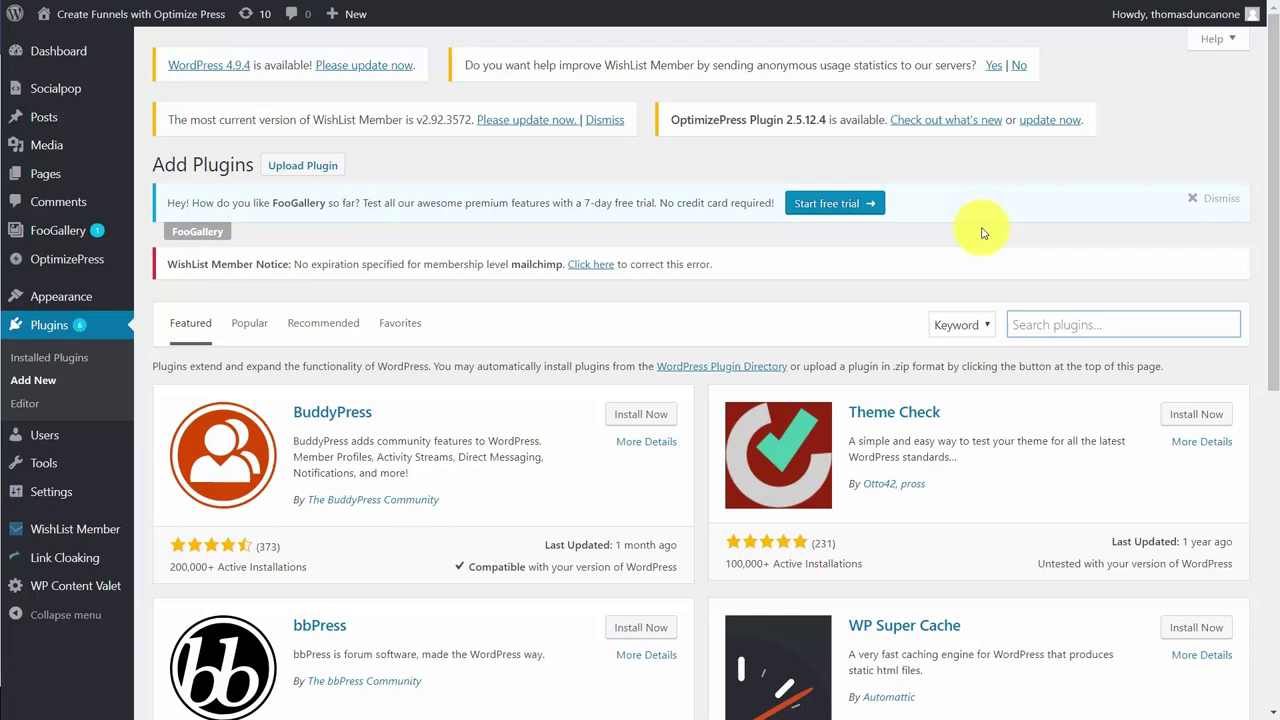
text(bitcoin)
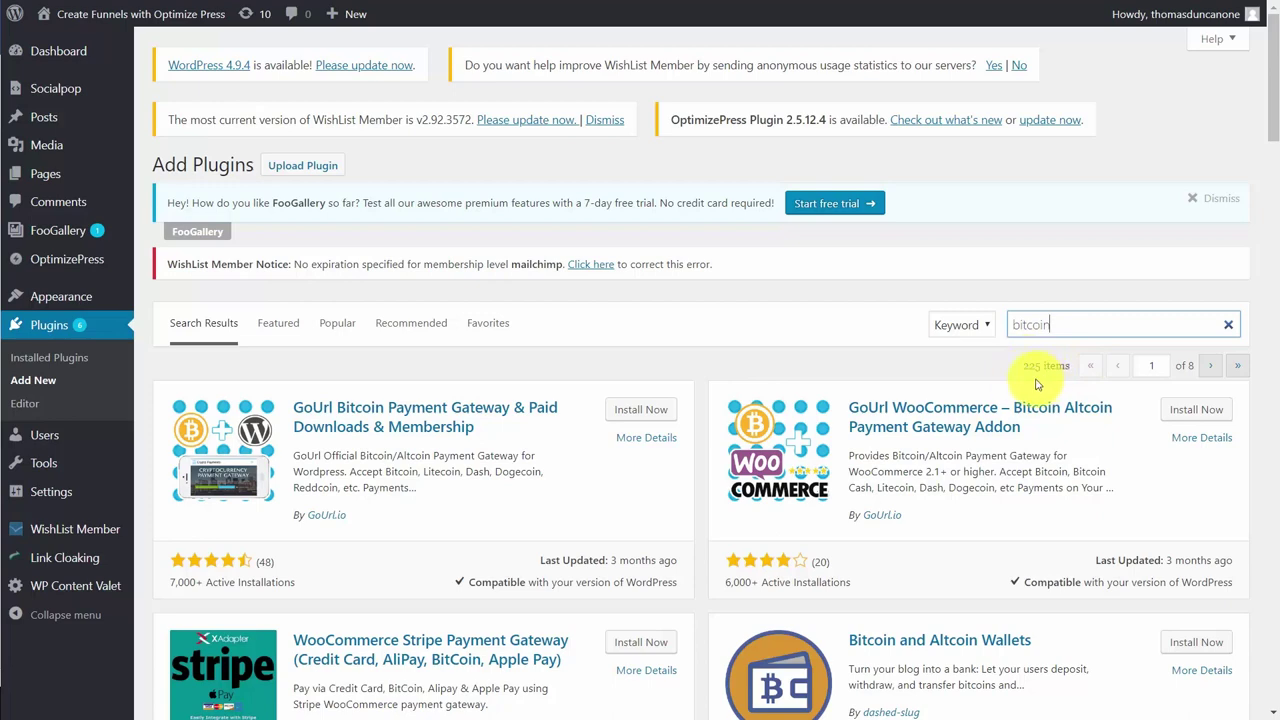
scroll(1037, 383, down, 5)
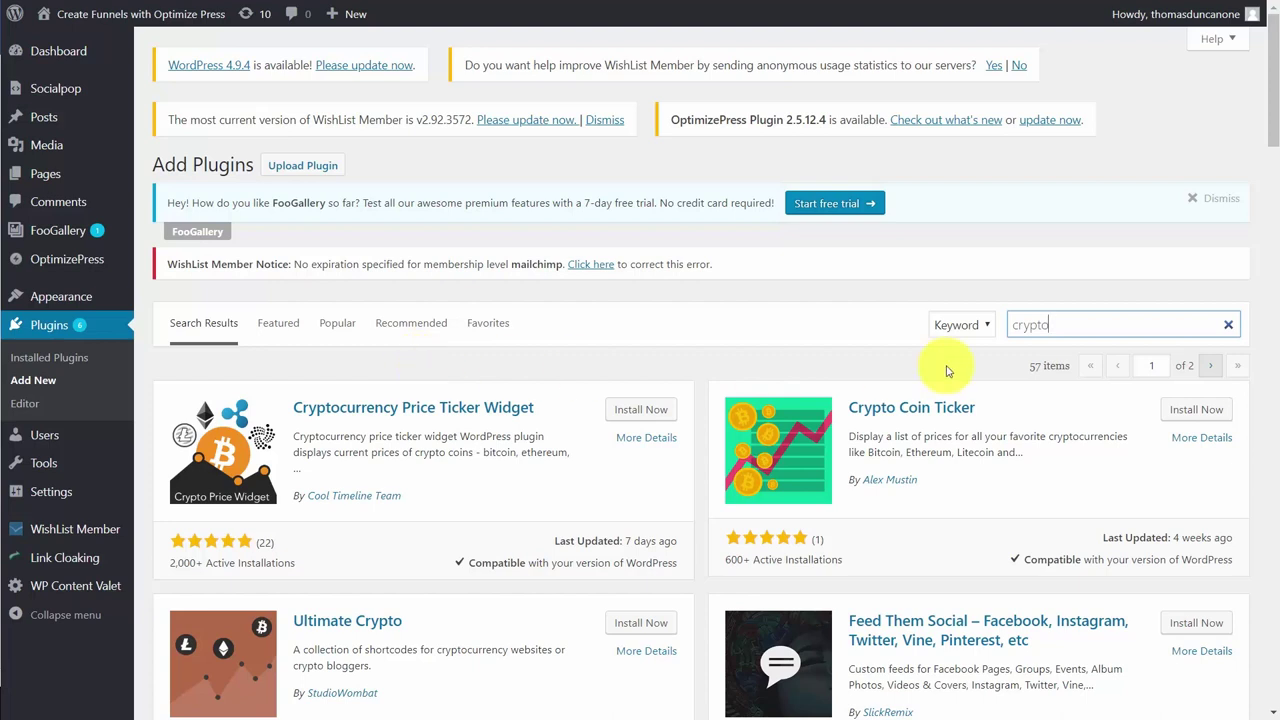
Replace the crypto plugin search with bitcoin and refine it to bitpay
key(ctrl+a)
text(bitcoin)
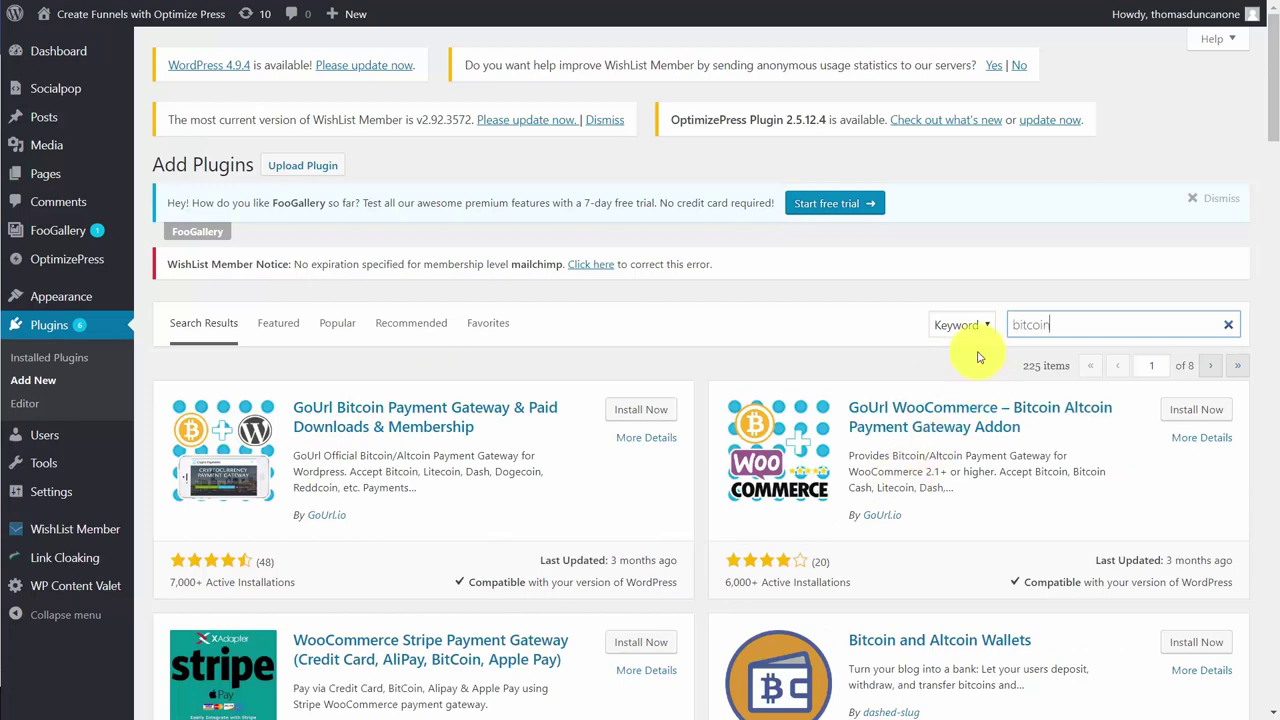
key(BackSpace)
key(BackSpace)
key(BackSpace)
key(BackSpace)
text(pay)
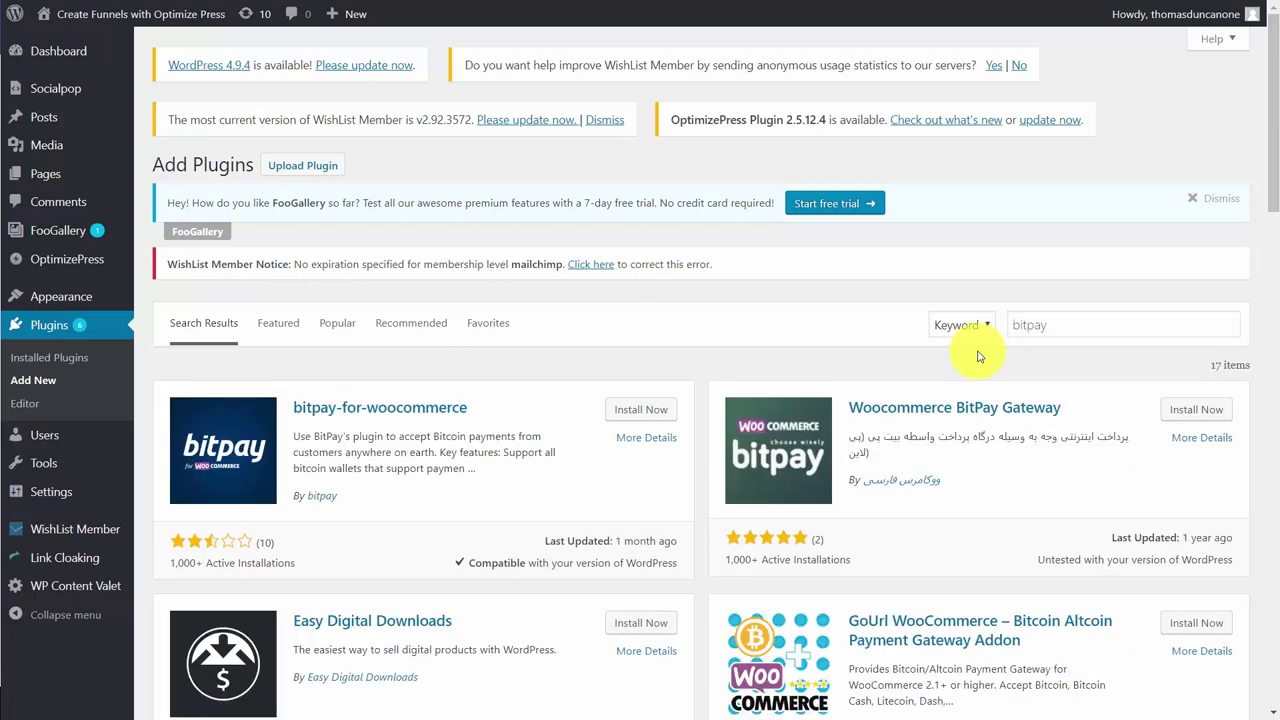
Search the WordPress plugins for coinbase
key(BackSpace)
key(BackSpace)
key(BackSpace)
key(BackSpace)
key(BackSpace)
key(BackSpace)
text(coinbase)
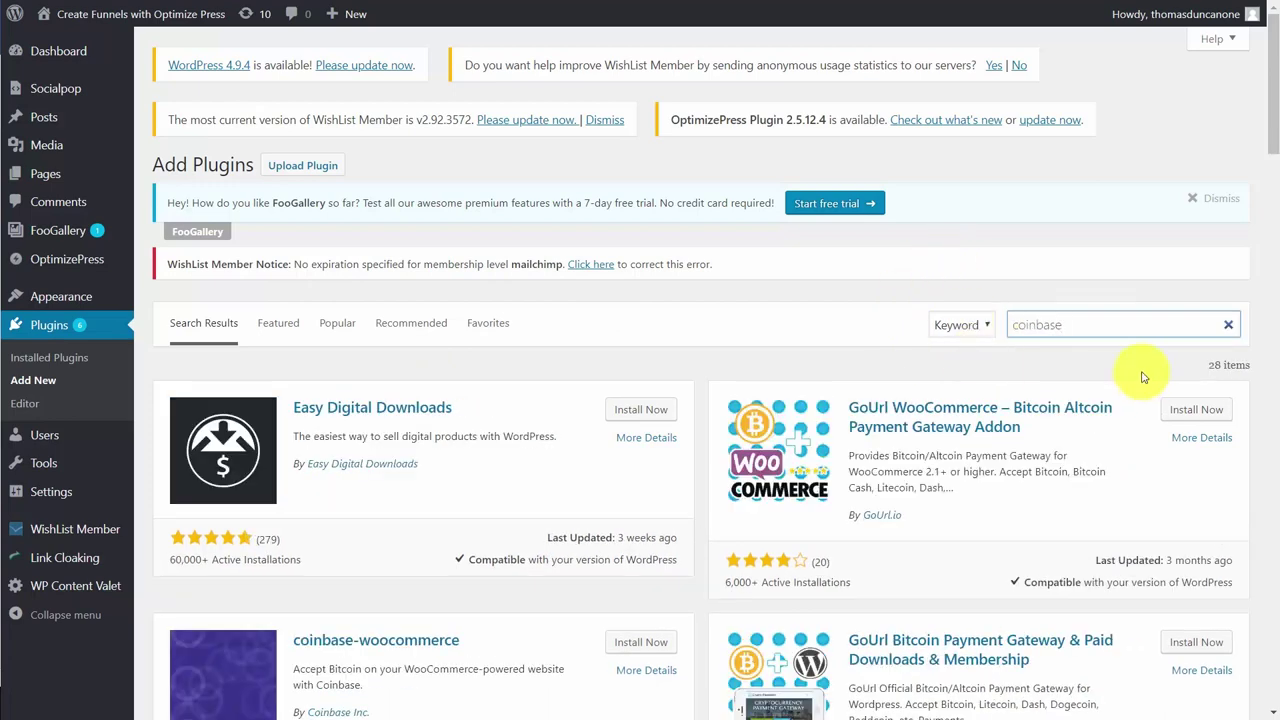